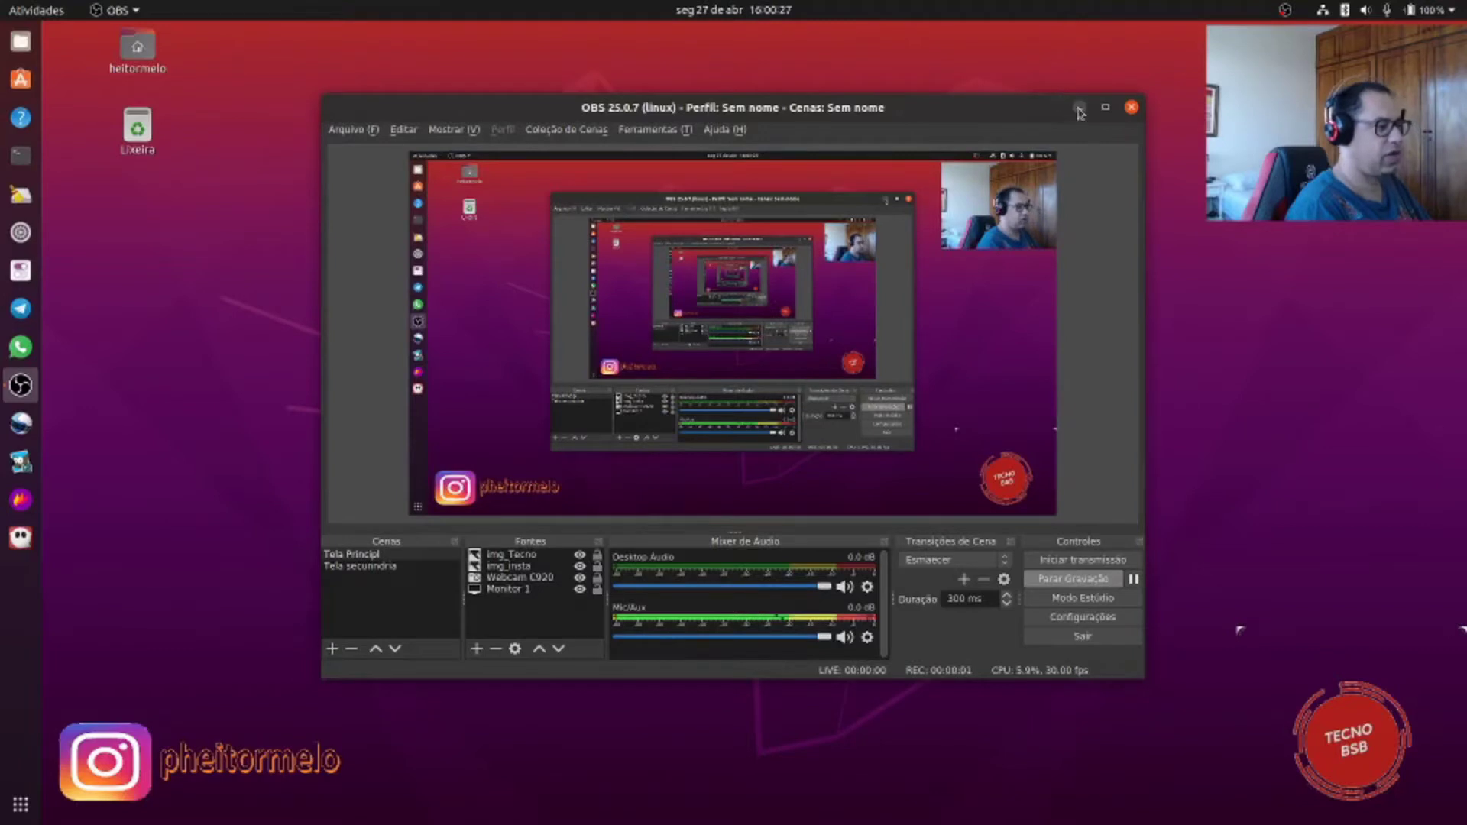
Step: Minimize the OBS window, open the personal folder from the desktop to look over its contents, and close it
left_click(1080, 110)
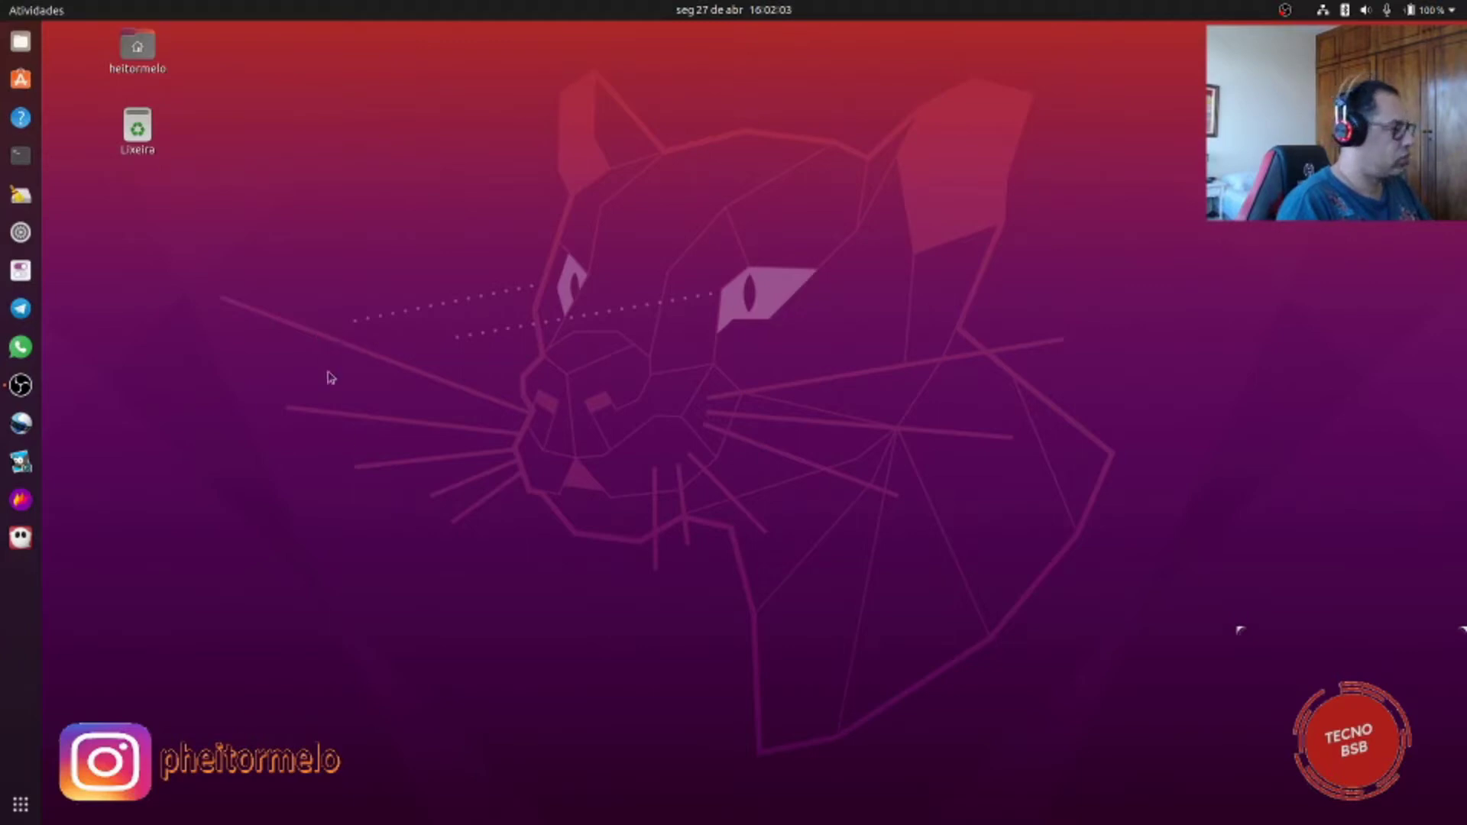
left_click(161, 71)
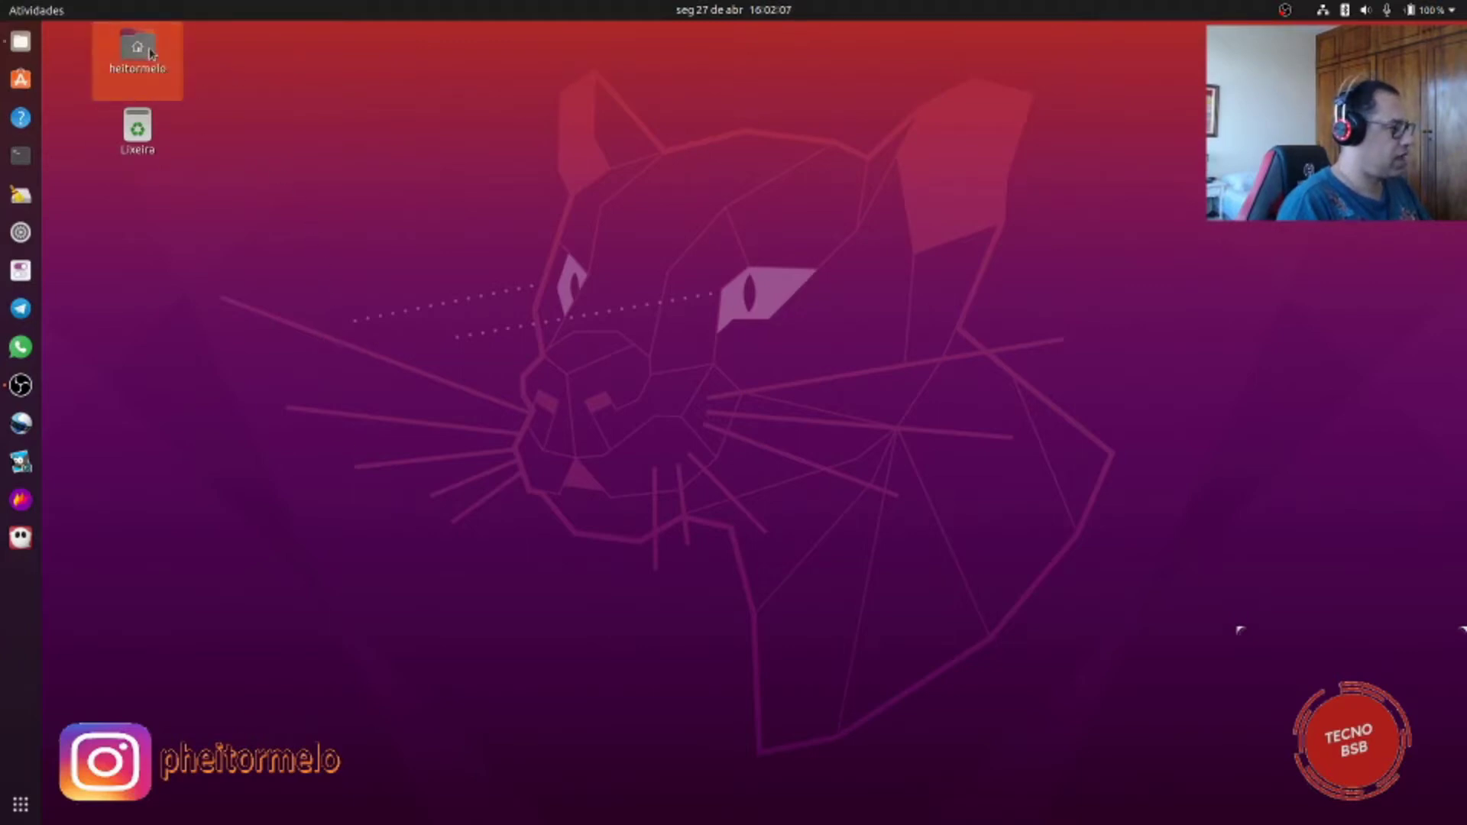
double_click(151, 54)
left_click_drag(359, 159, 613, 151)
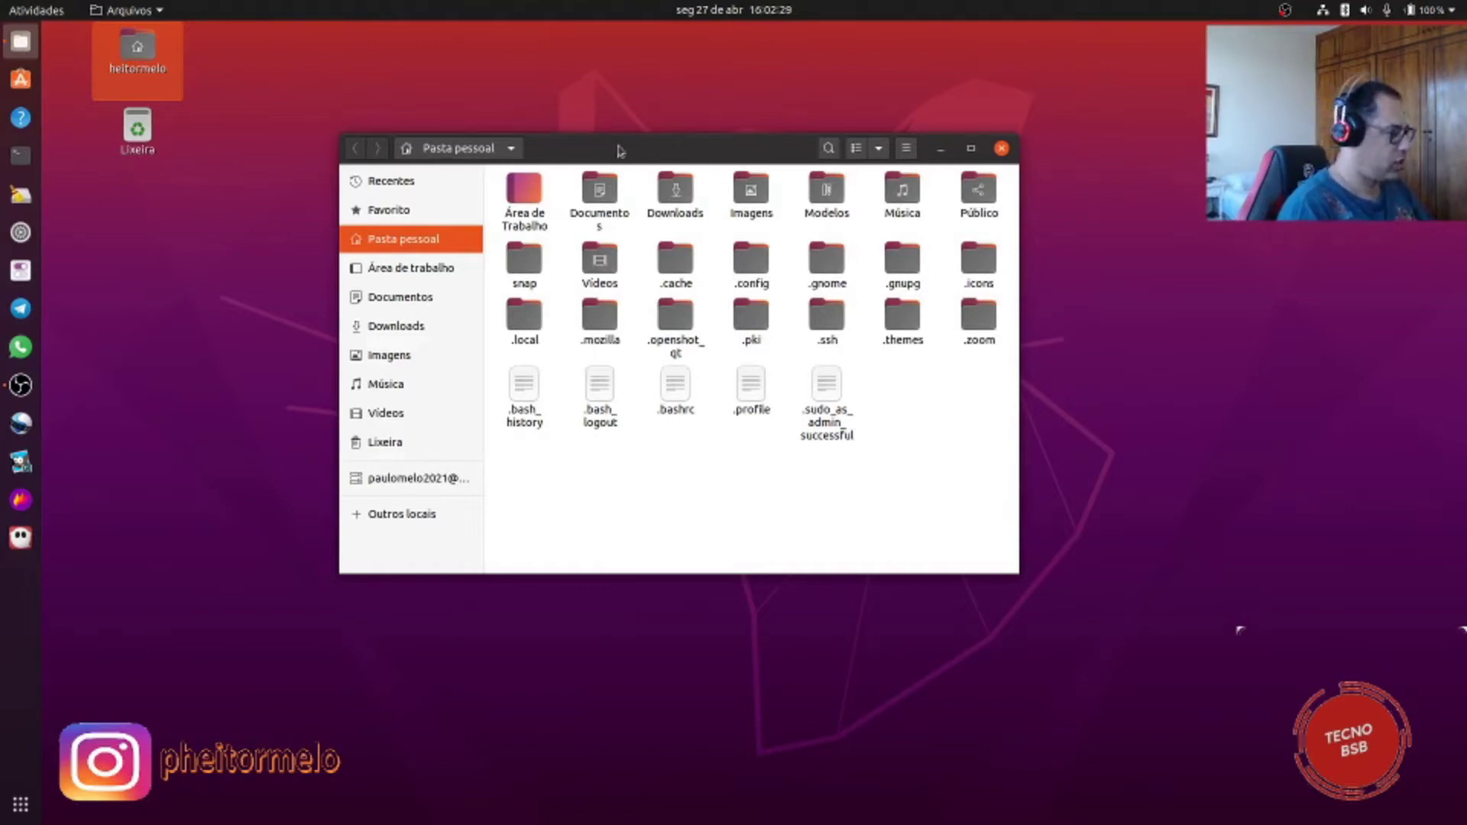
left_click_drag(624, 148, 684, 102)
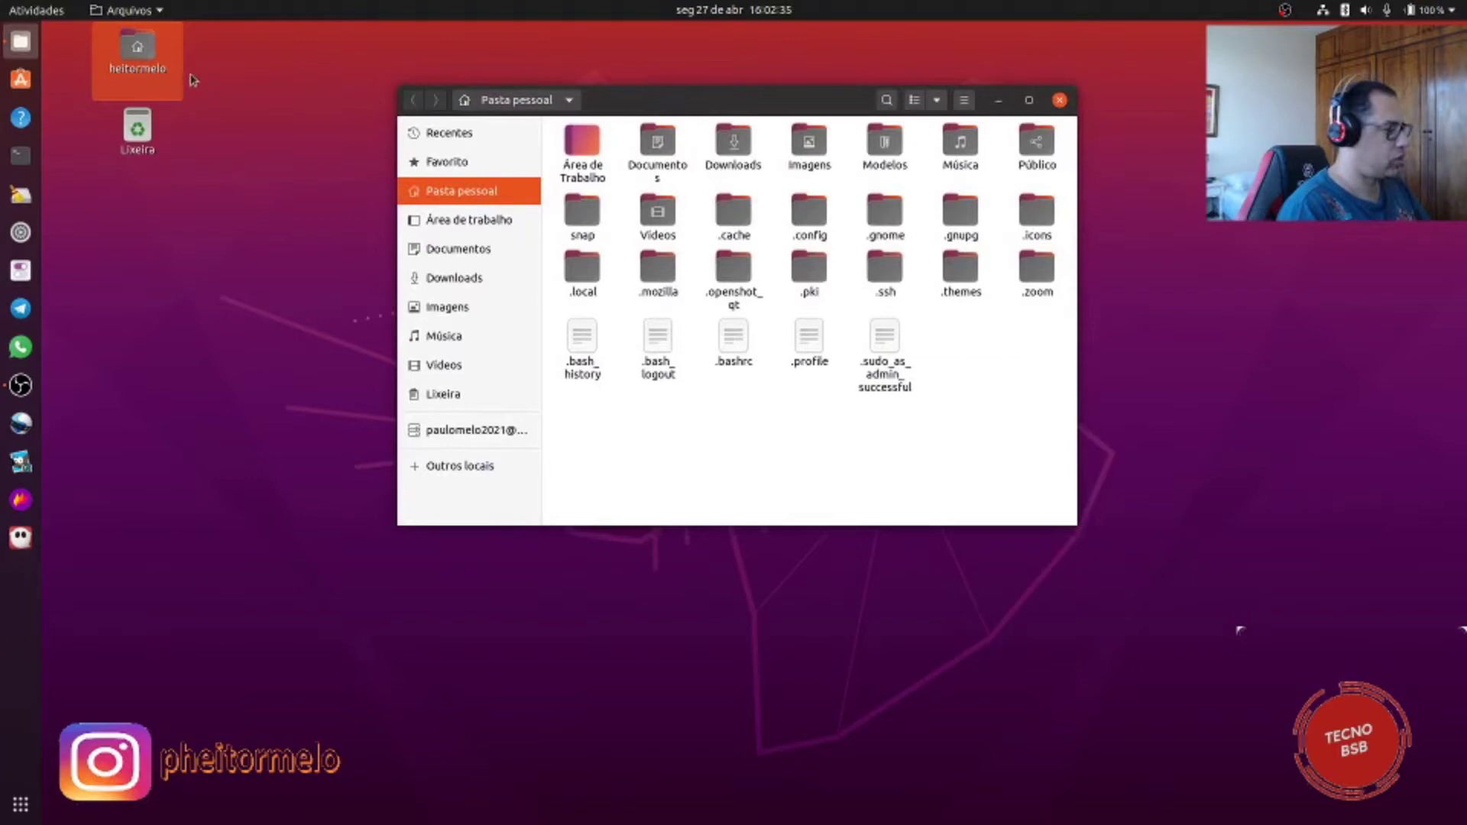
left_click(1058, 100)
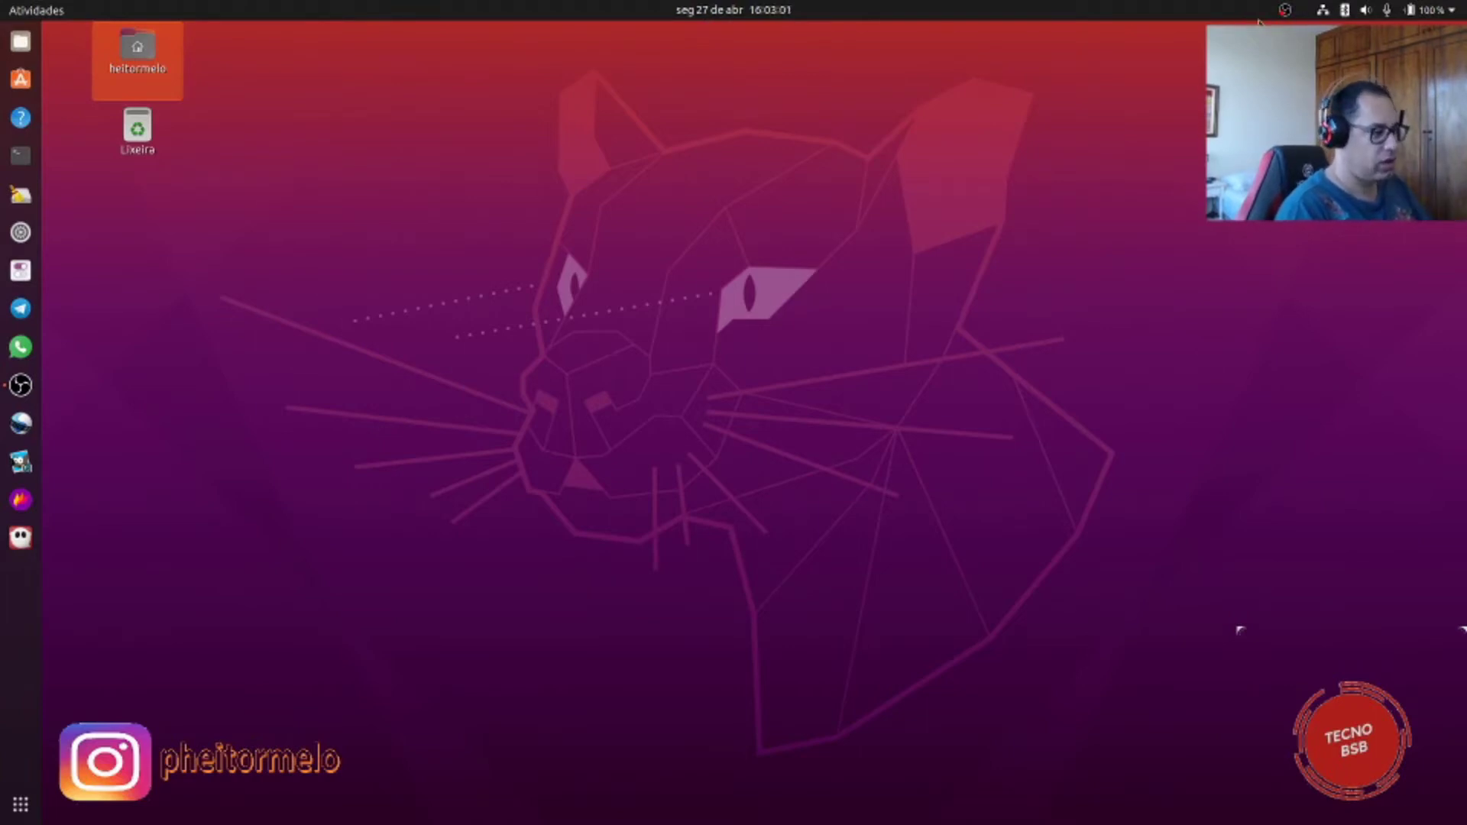
Step: Open the system Configurações window and move it slightly higher on the desktop
left_click(1325, 13)
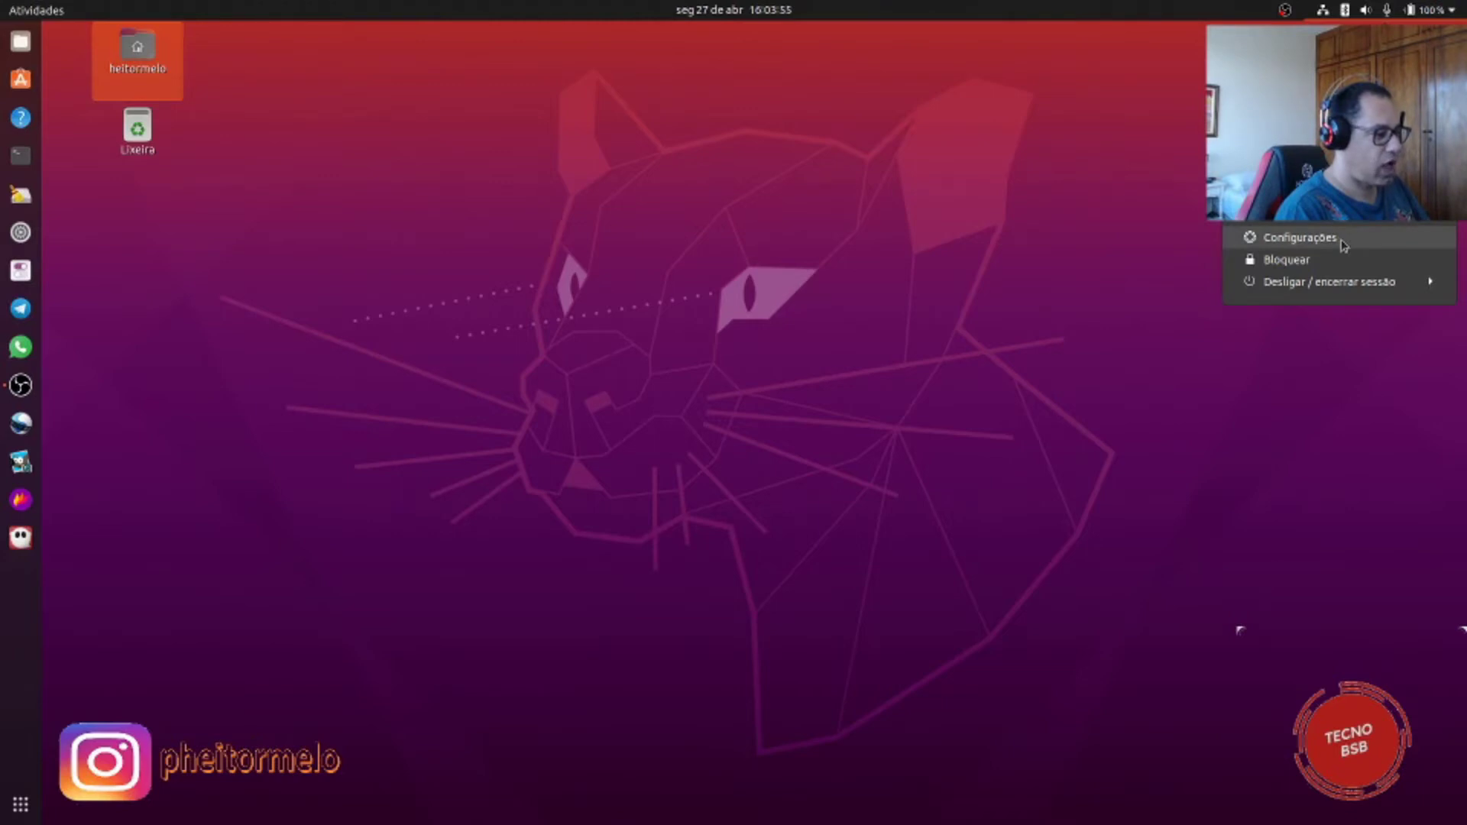
left_click(1299, 238)
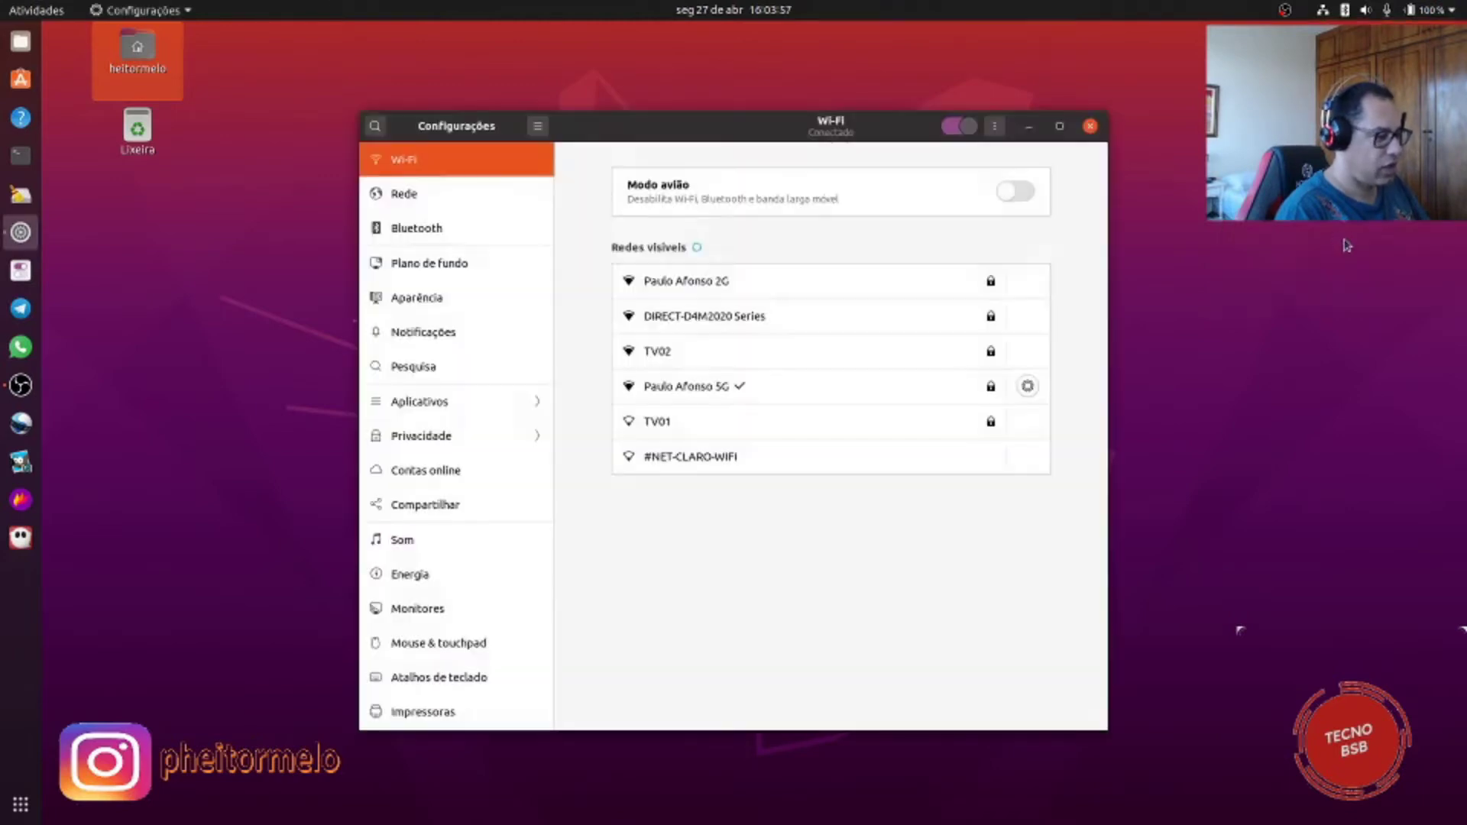
left_click_drag(719, 124, 703, 79)
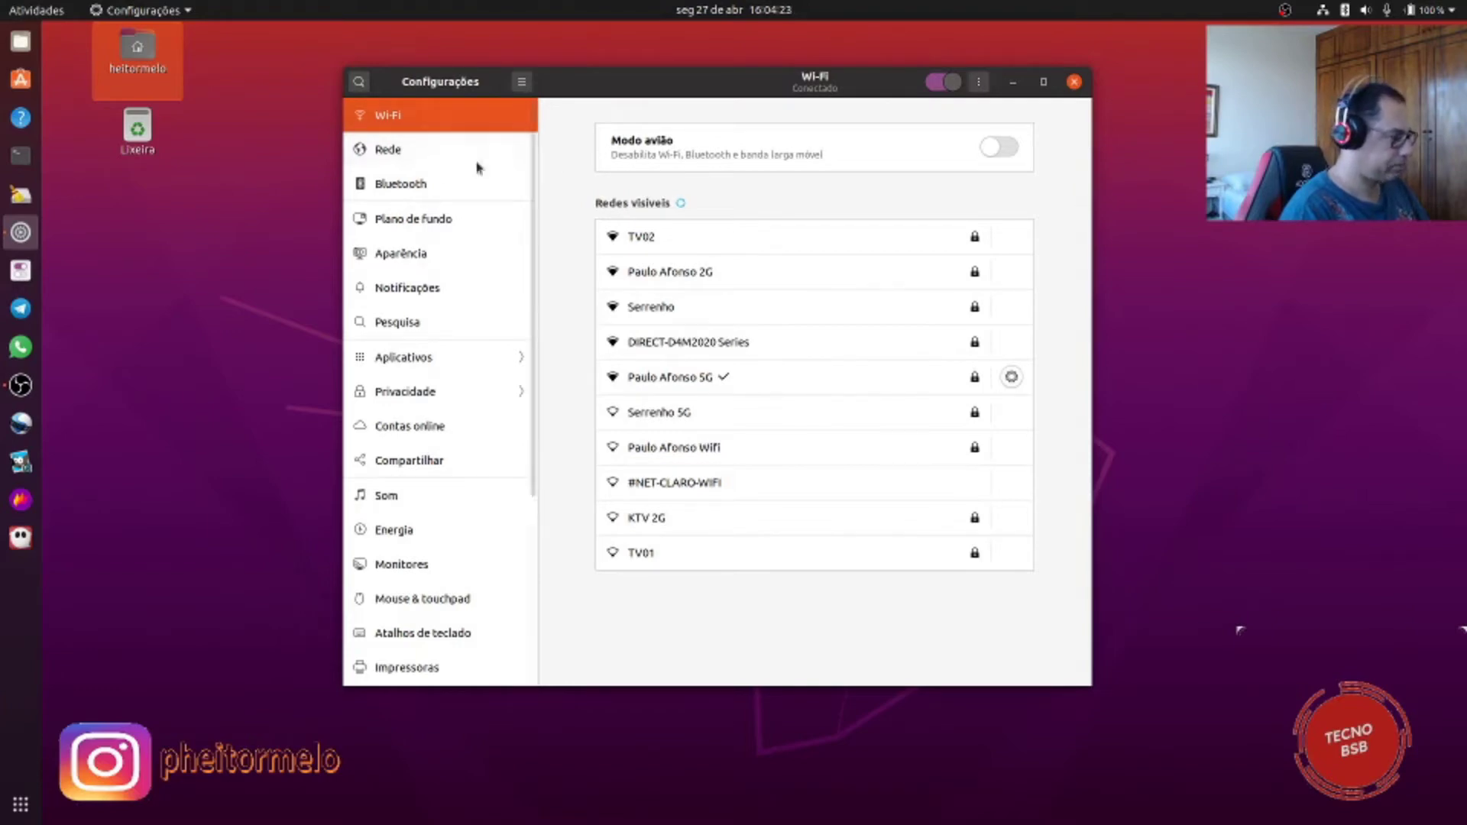
Step: Review the VPN types offered on the Rede page without adding one, the Bluetooth devices, and the Plano de fundo wallpapers
left_click(391, 152)
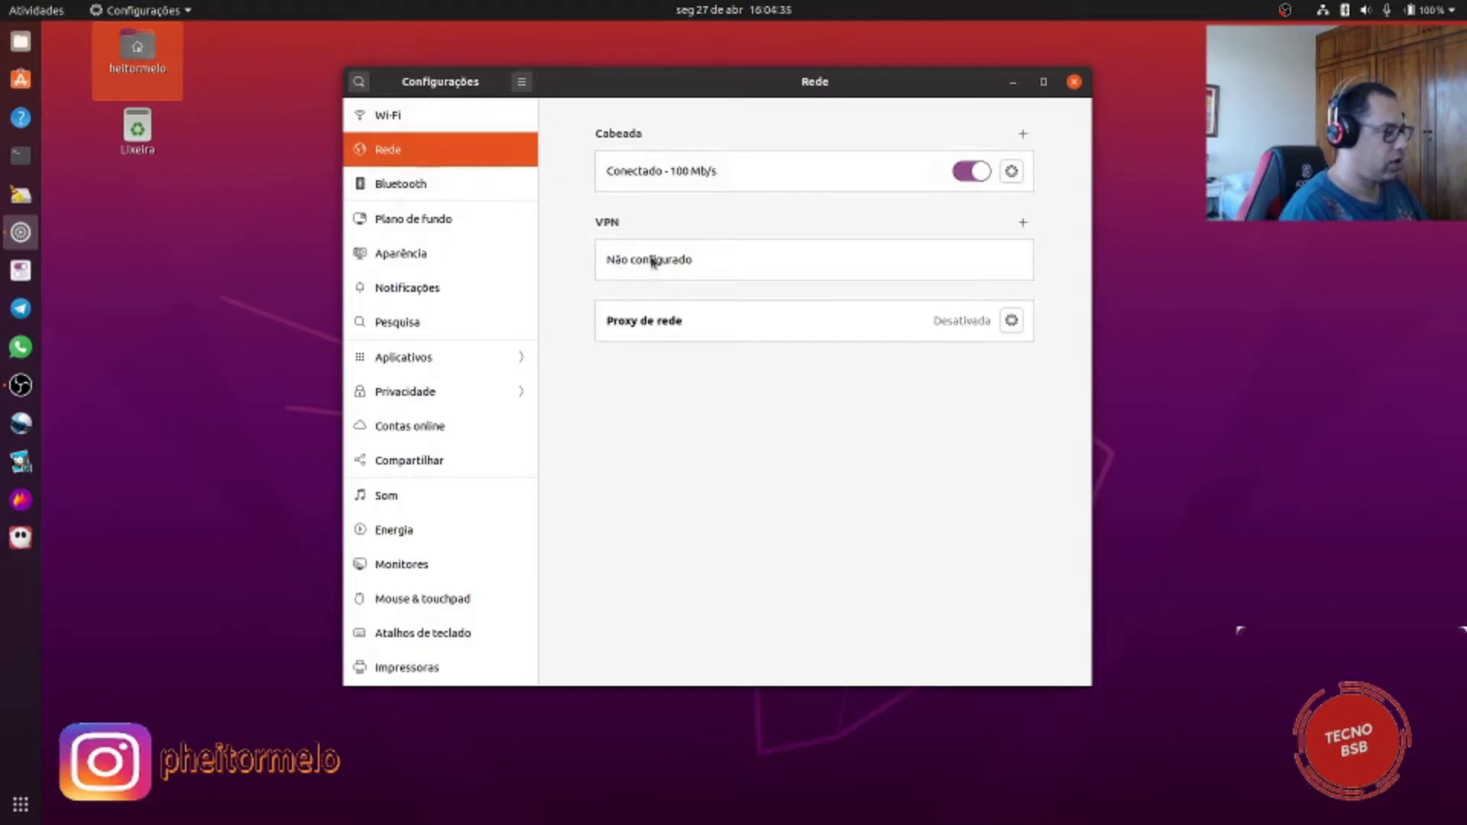
left_click(1024, 223)
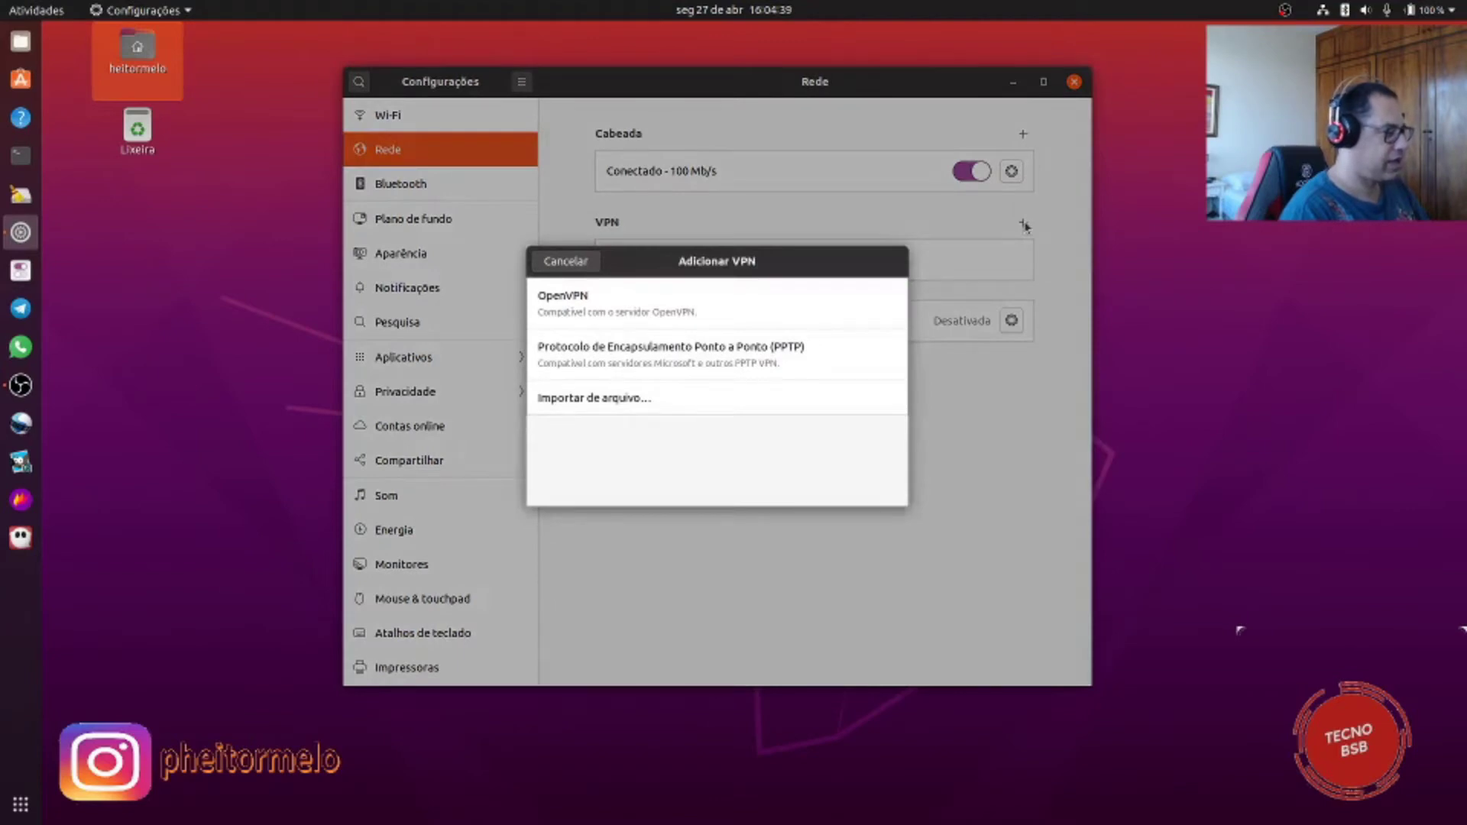
left_click(563, 268)
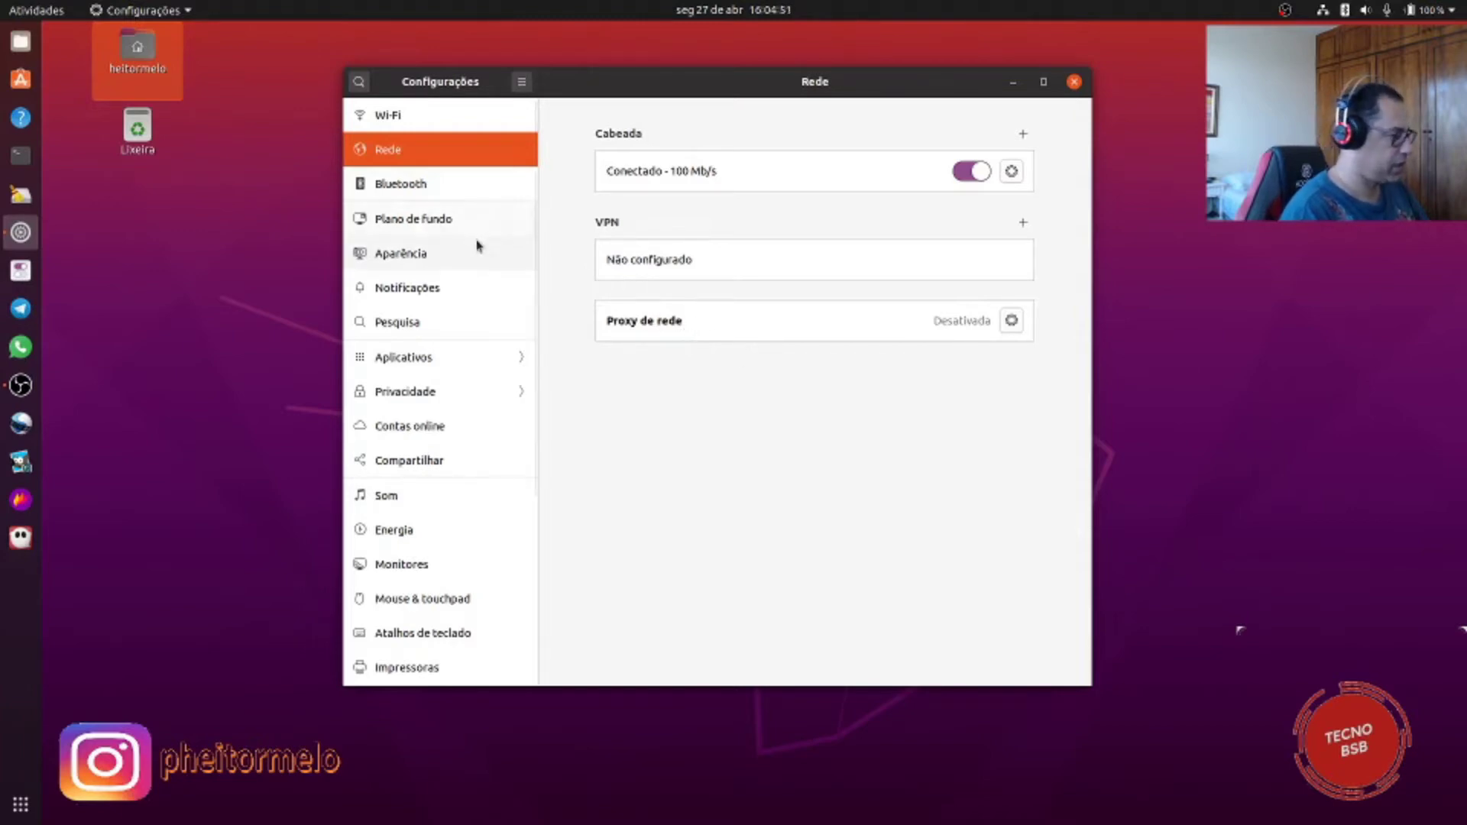
left_click(394, 190)
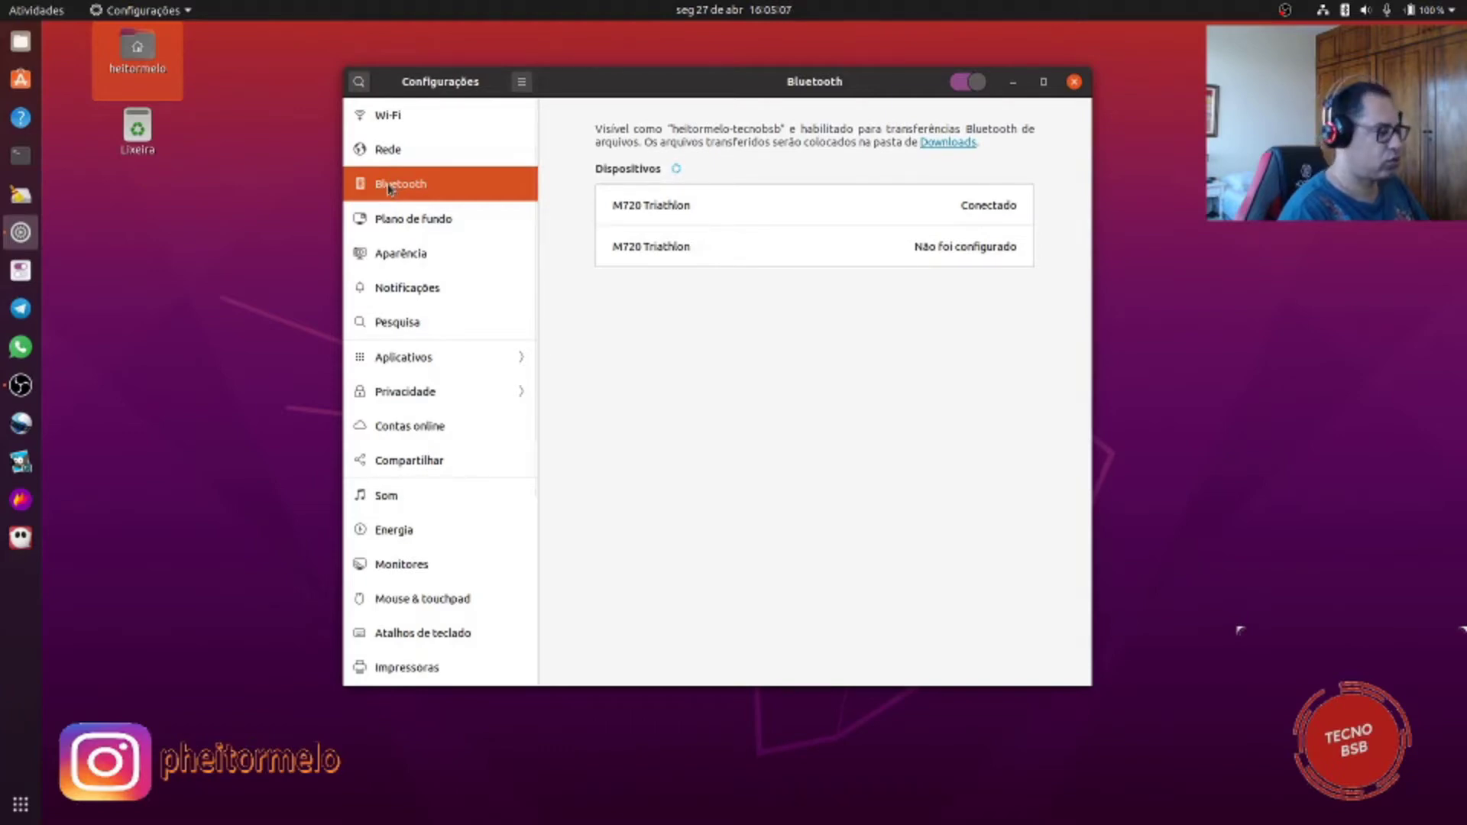
left_click(419, 223)
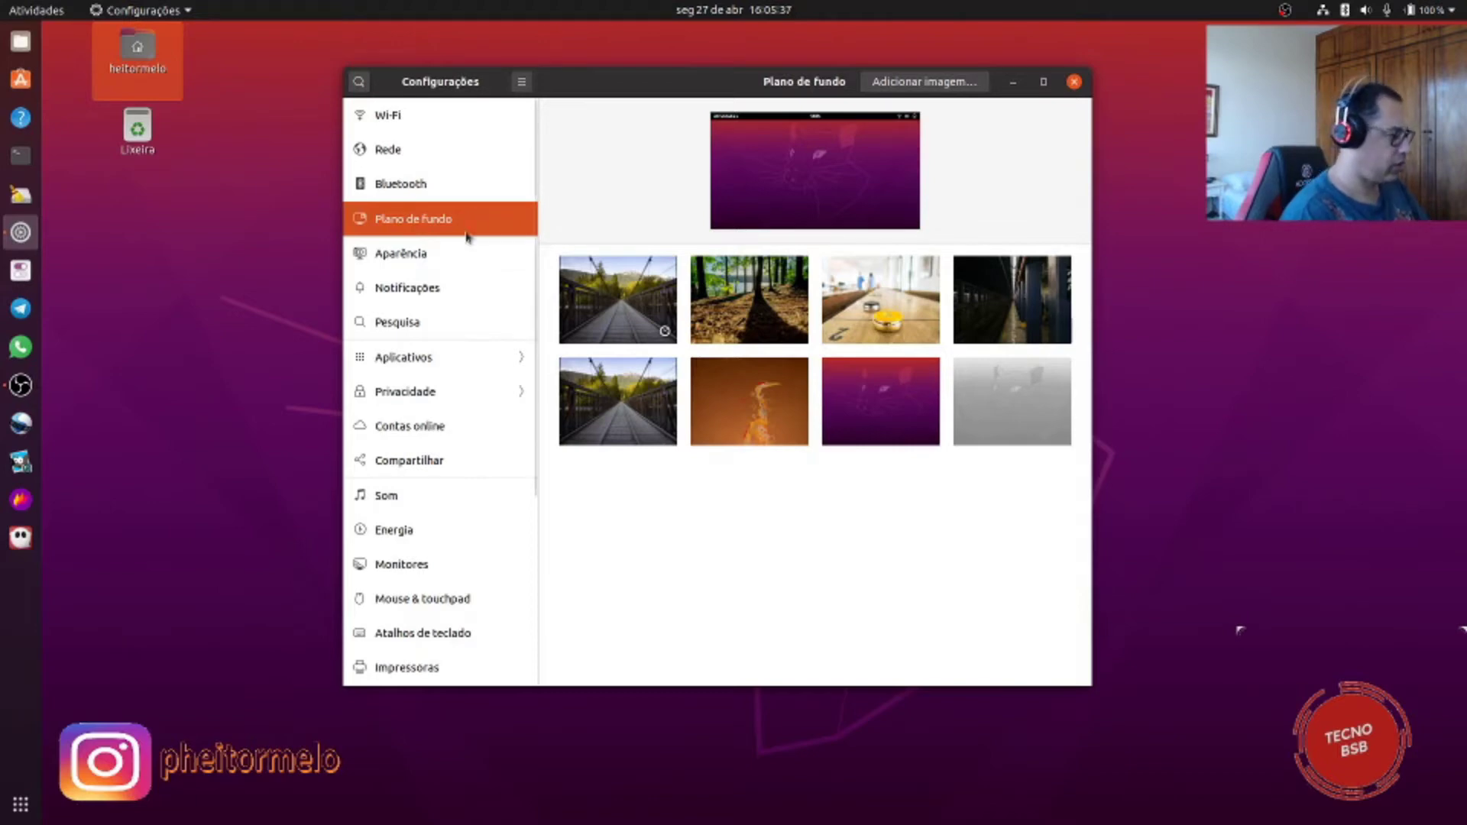
Step: Try the Light window colors on the Aparência page, and set the window colors to Dark
left_click(405, 262)
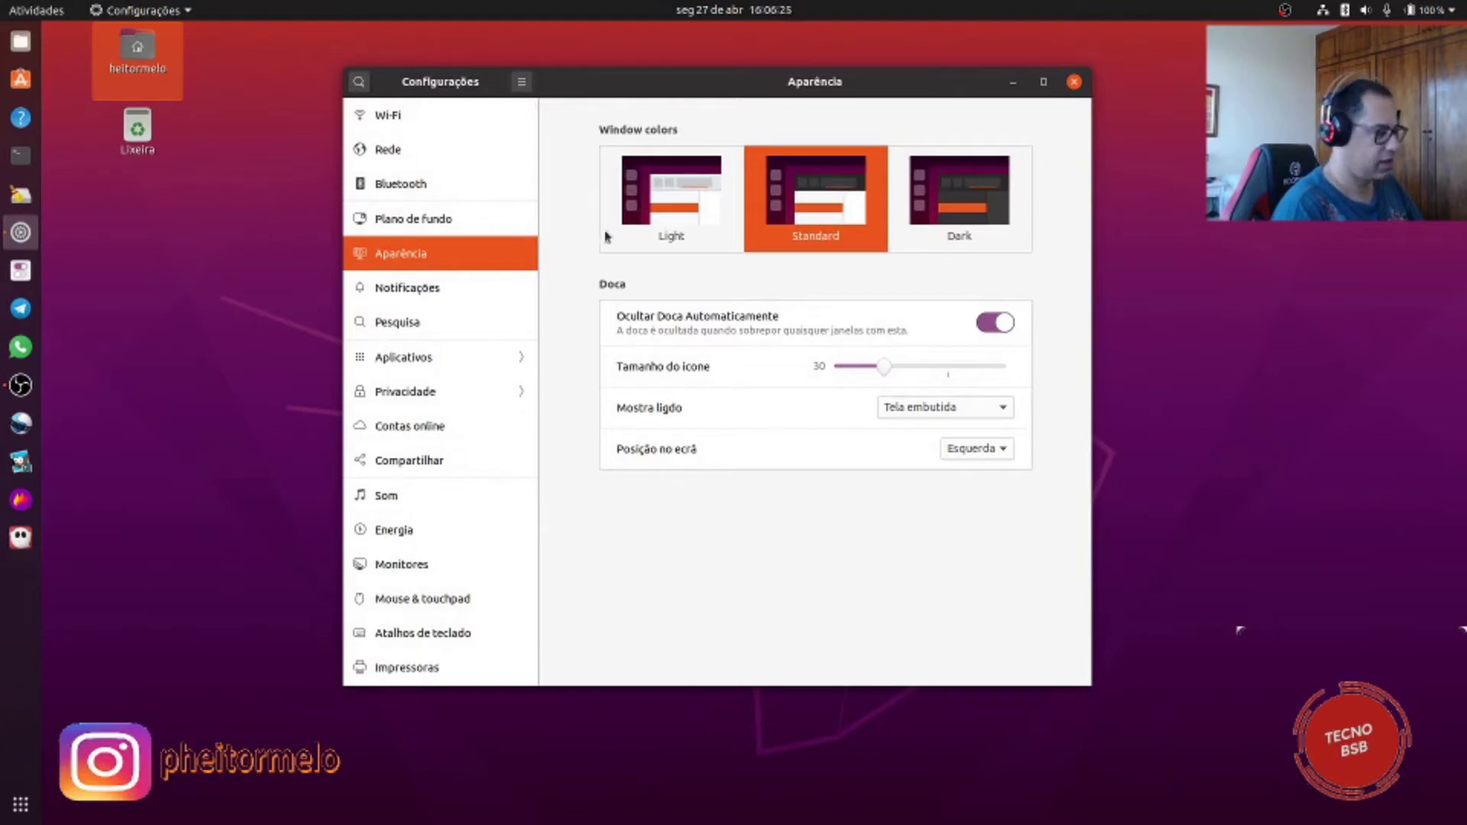
left_click(663, 207)
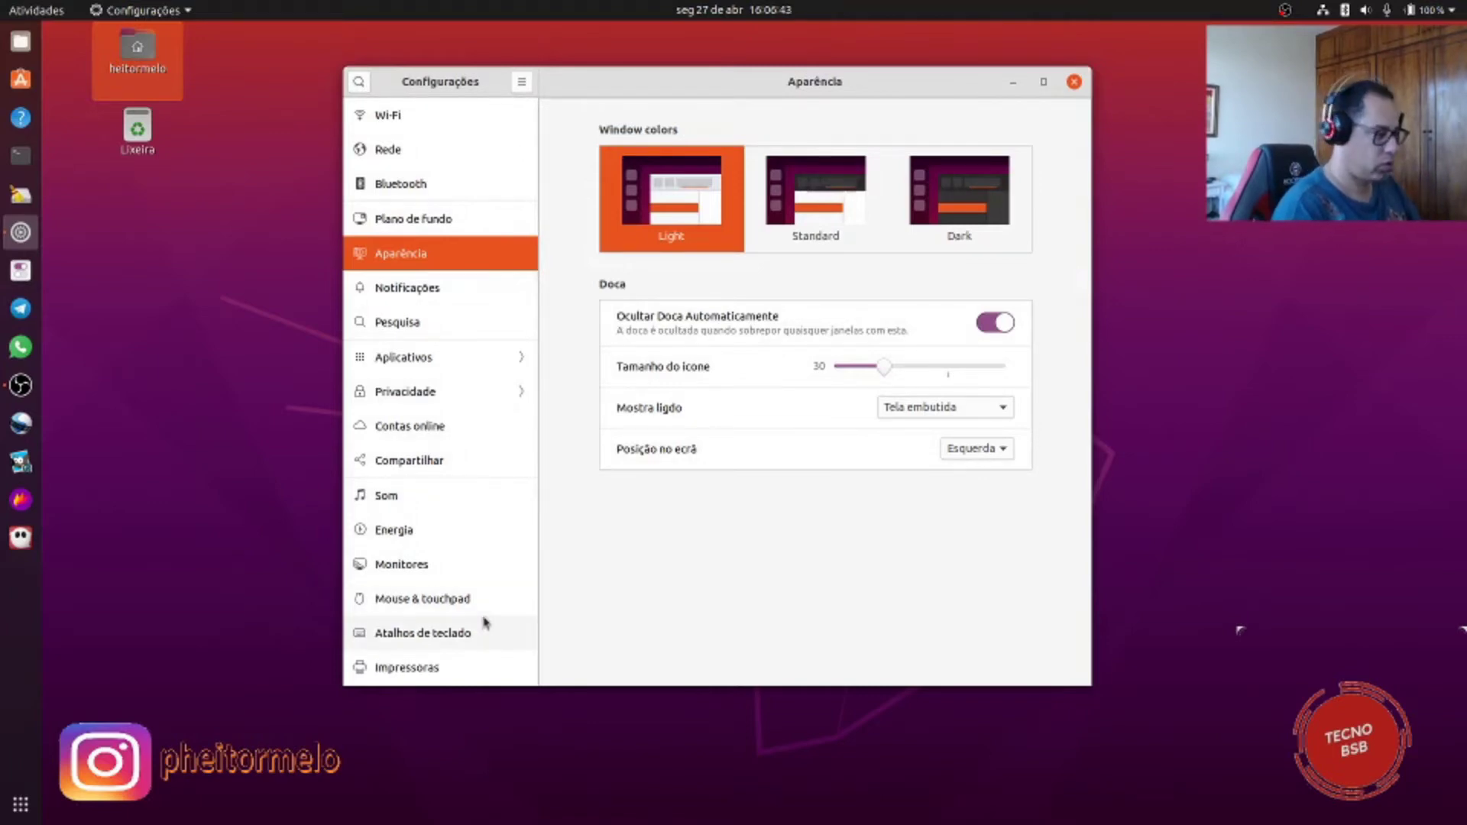
left_click(954, 193)
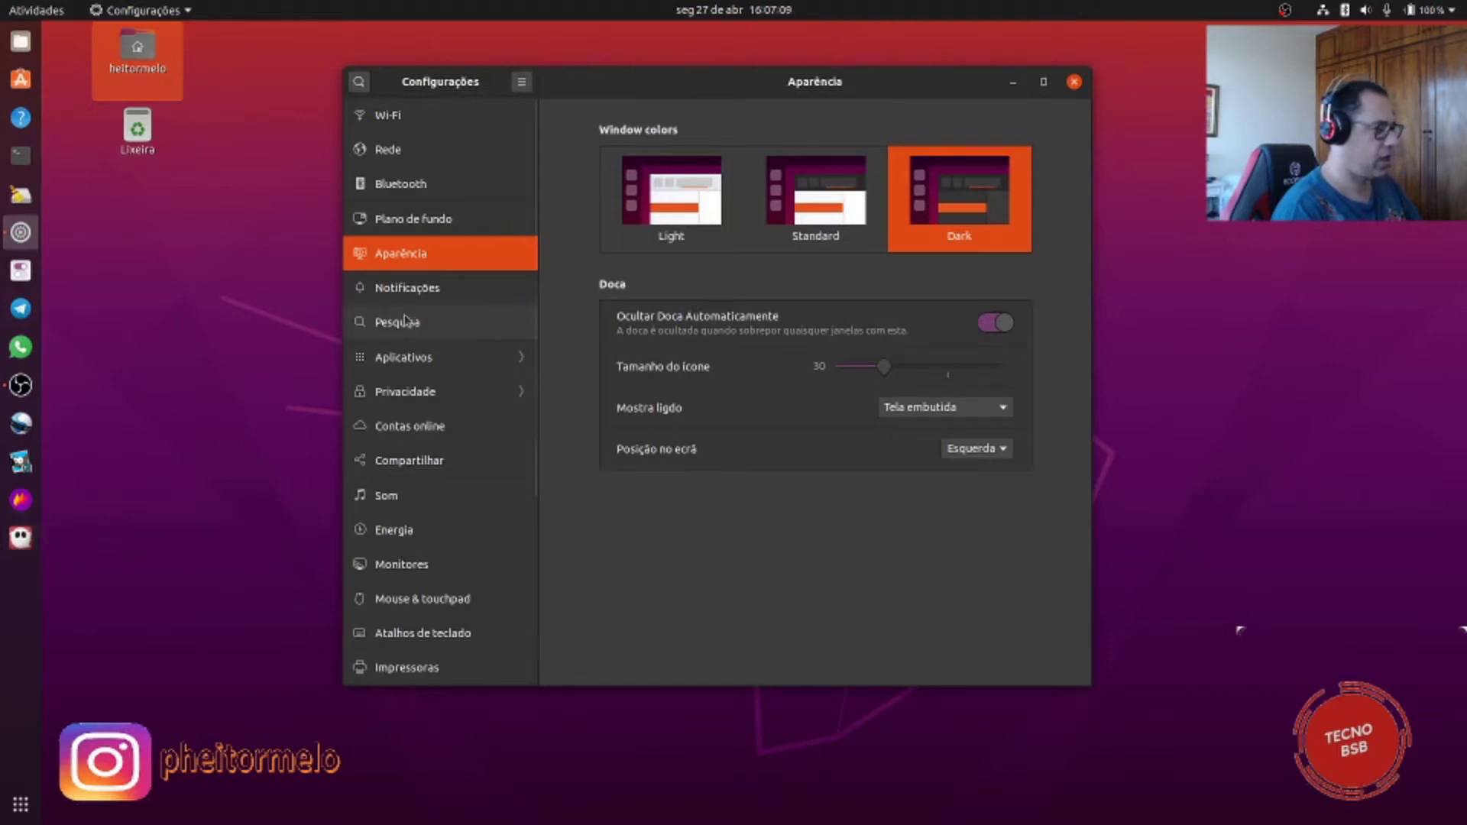
Step: Open the Arquivos file manager beside the settings to examine how it looks in the Dark theme, and close it
mouse_move(663, 90)
left_mouse_down()
mouse_move(904, 93)
mouse_move(277, 126)
mouse_move(486, 131)
mouse_move(350, 150)
mouse_move(449, 125)
mouse_move(663, 111)
left_mouse_up()
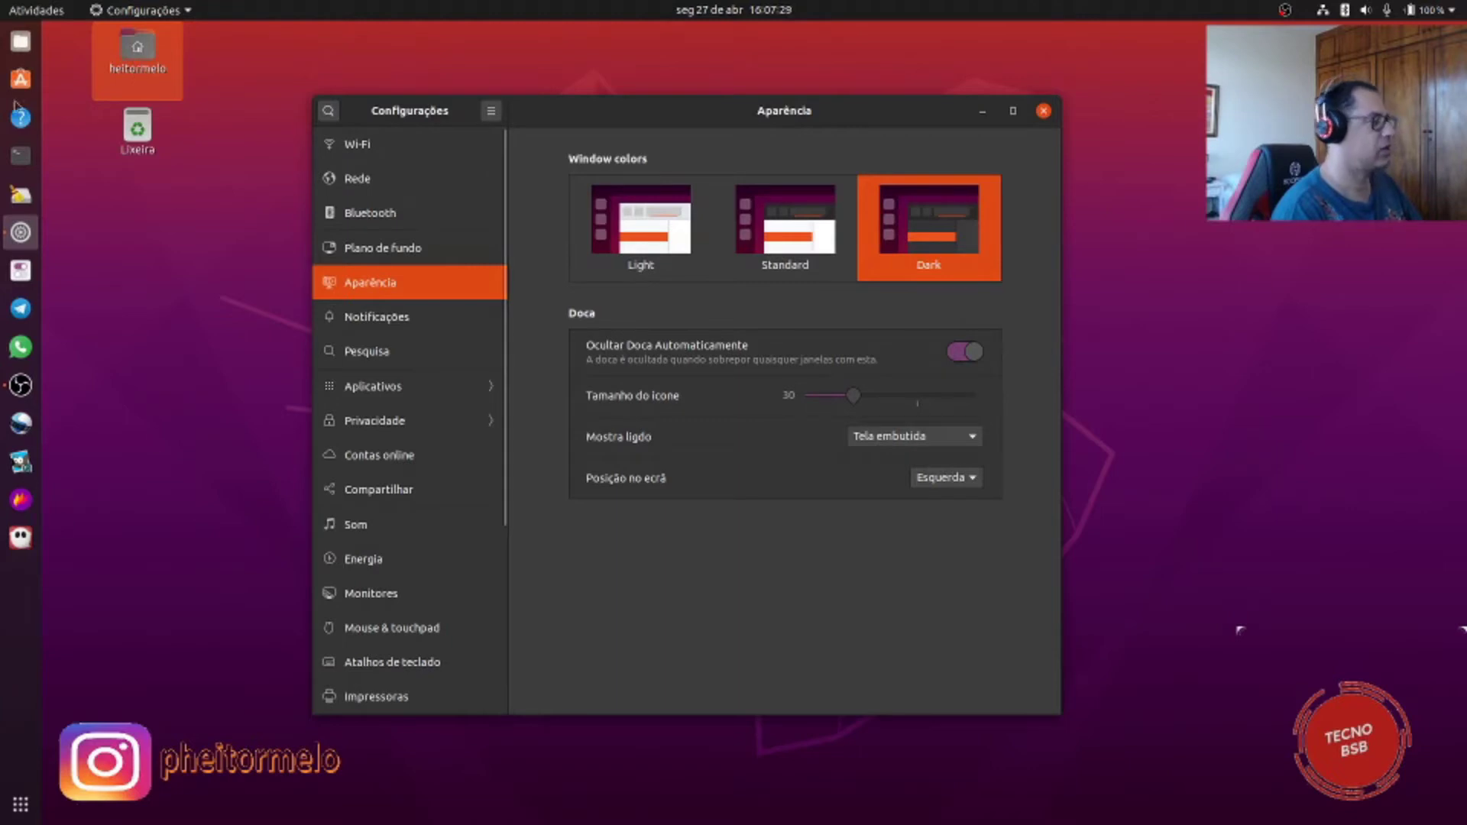
left_click(12, 45)
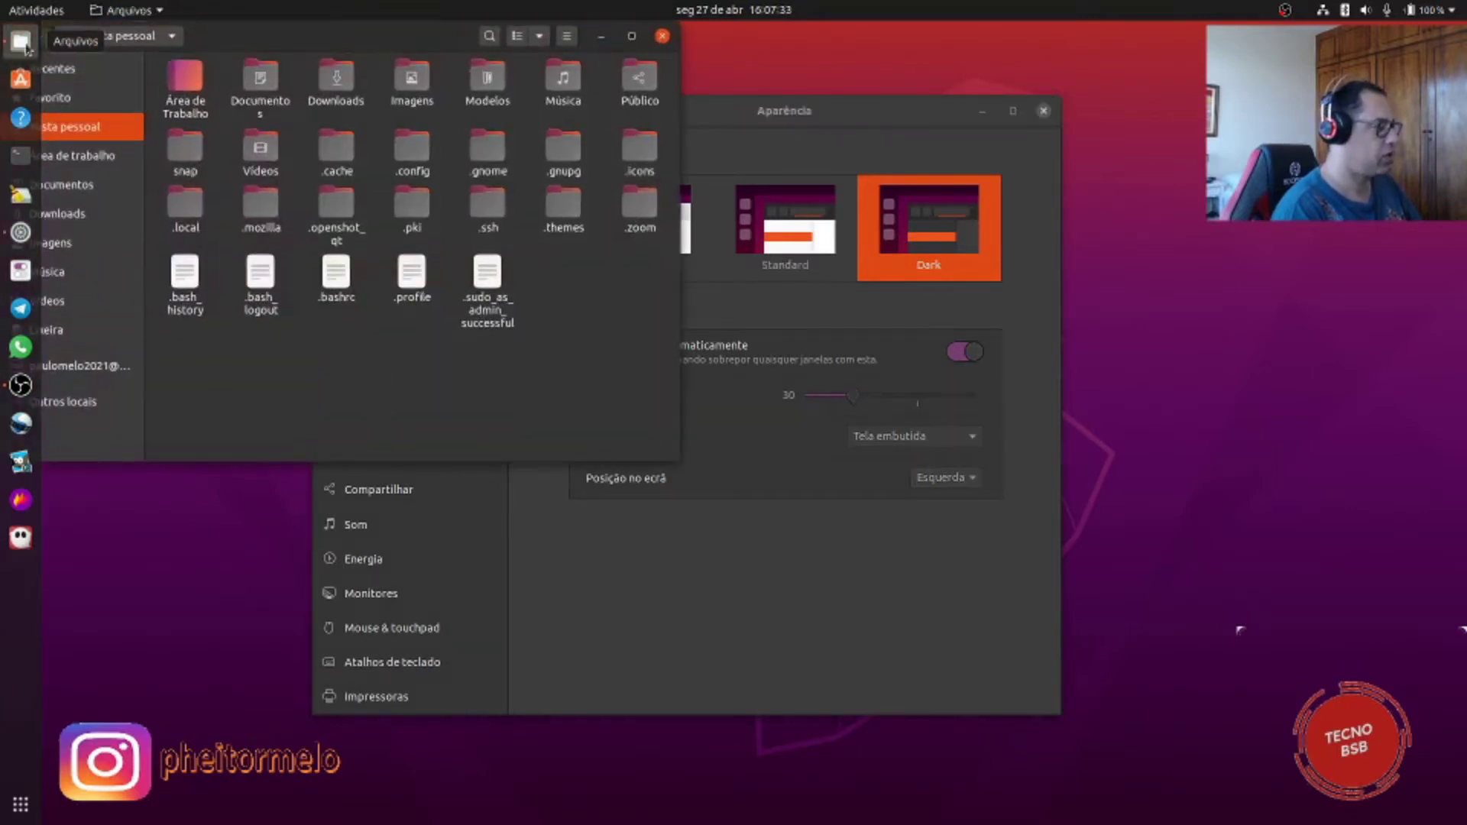
left_click_drag(220, 43, 963, 156)
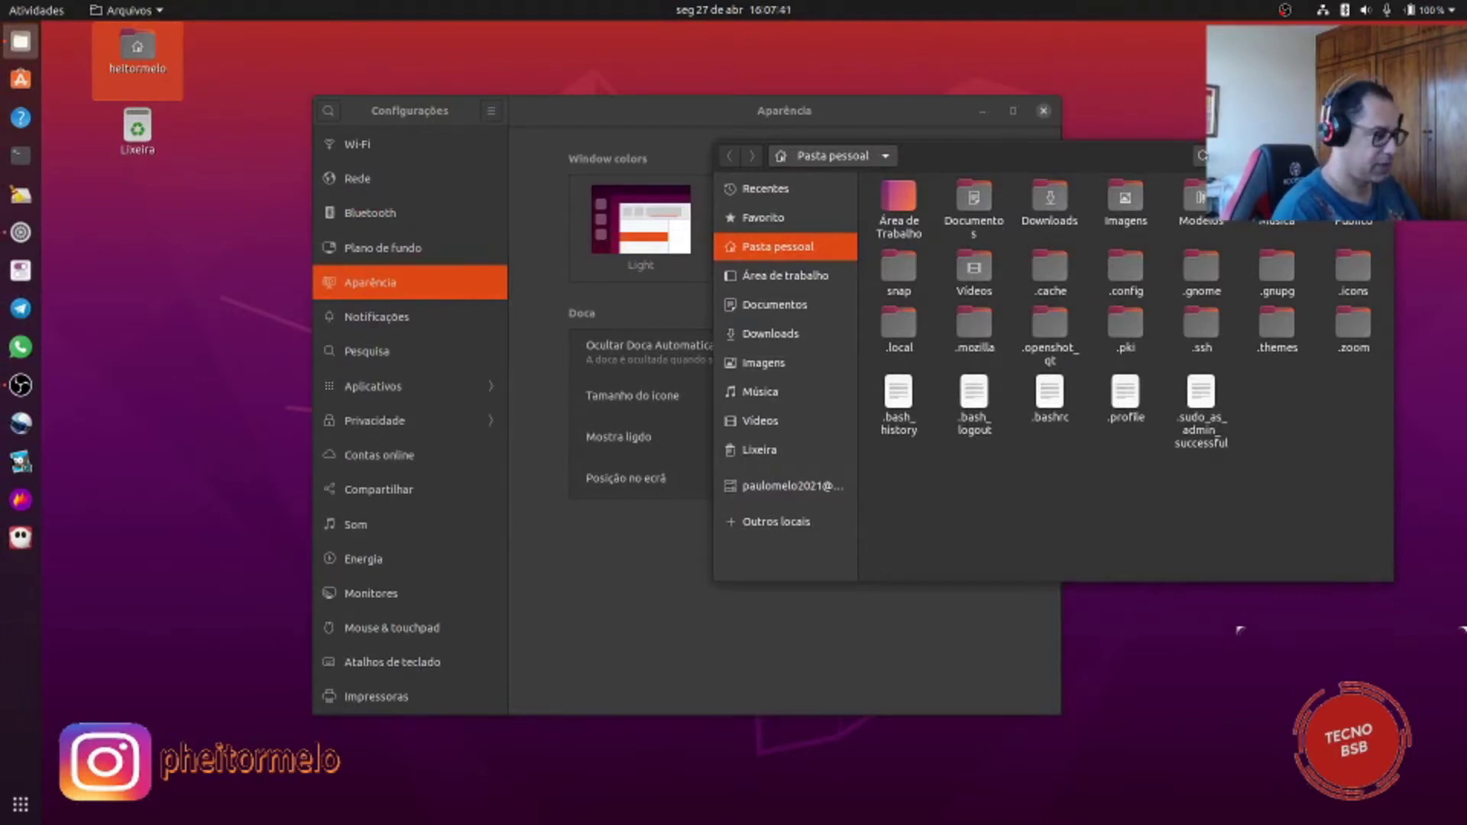
key("ctrl+w")
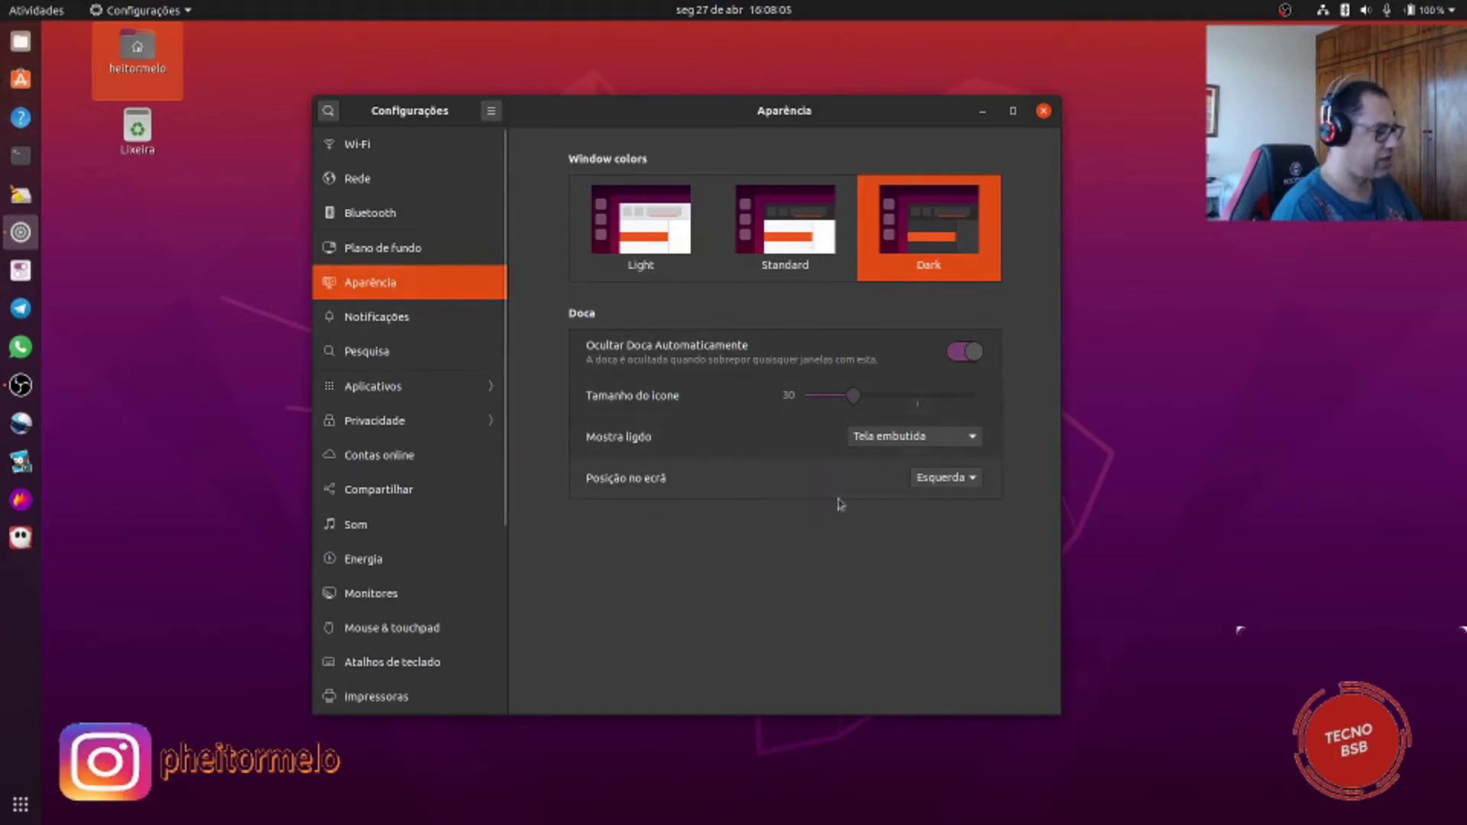
Step: Try the dock's screen position at Fundo and Direita, and return it to Esquerda
left_click(971, 482)
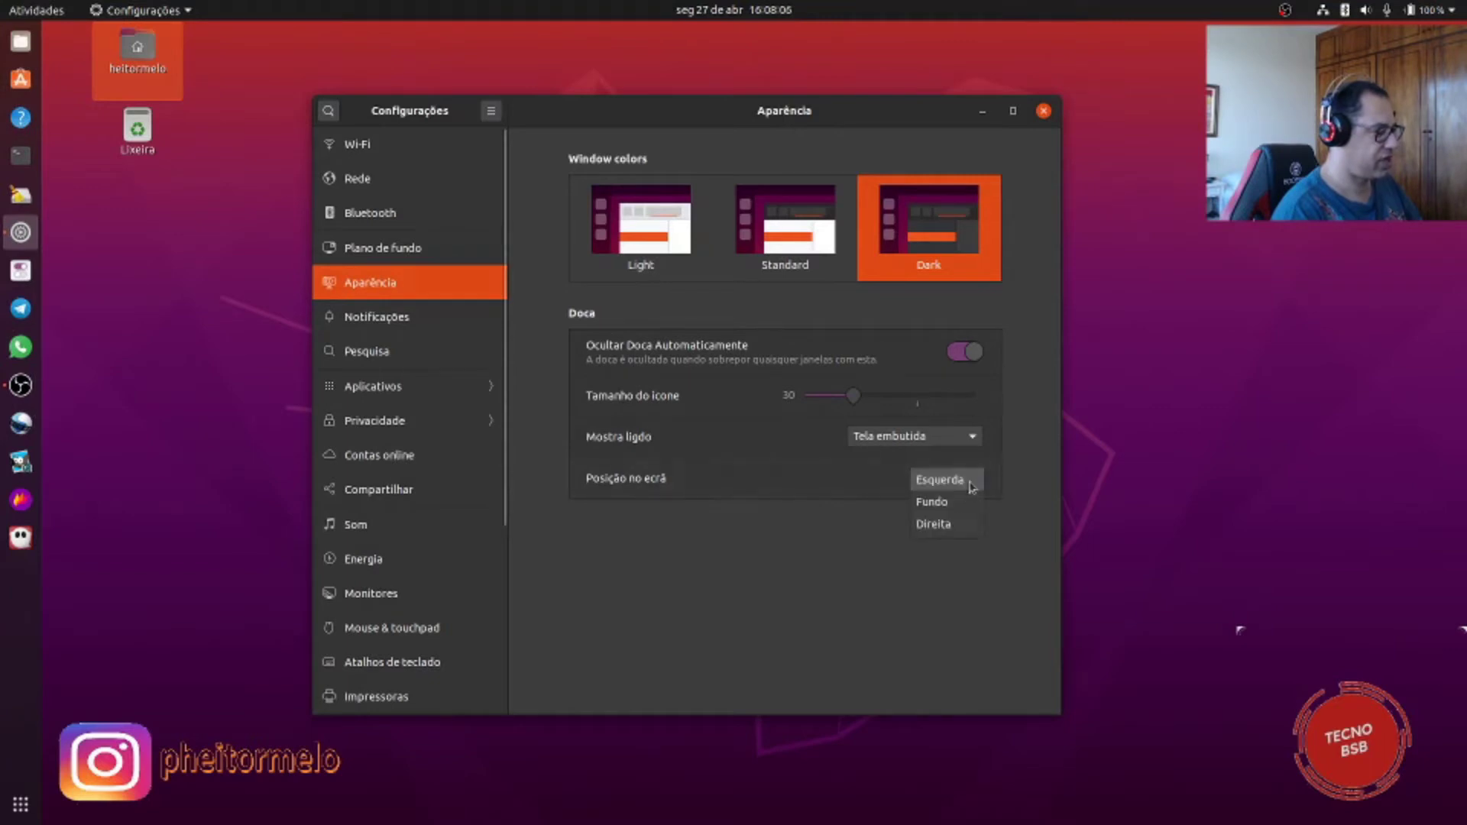
left_click(957, 502)
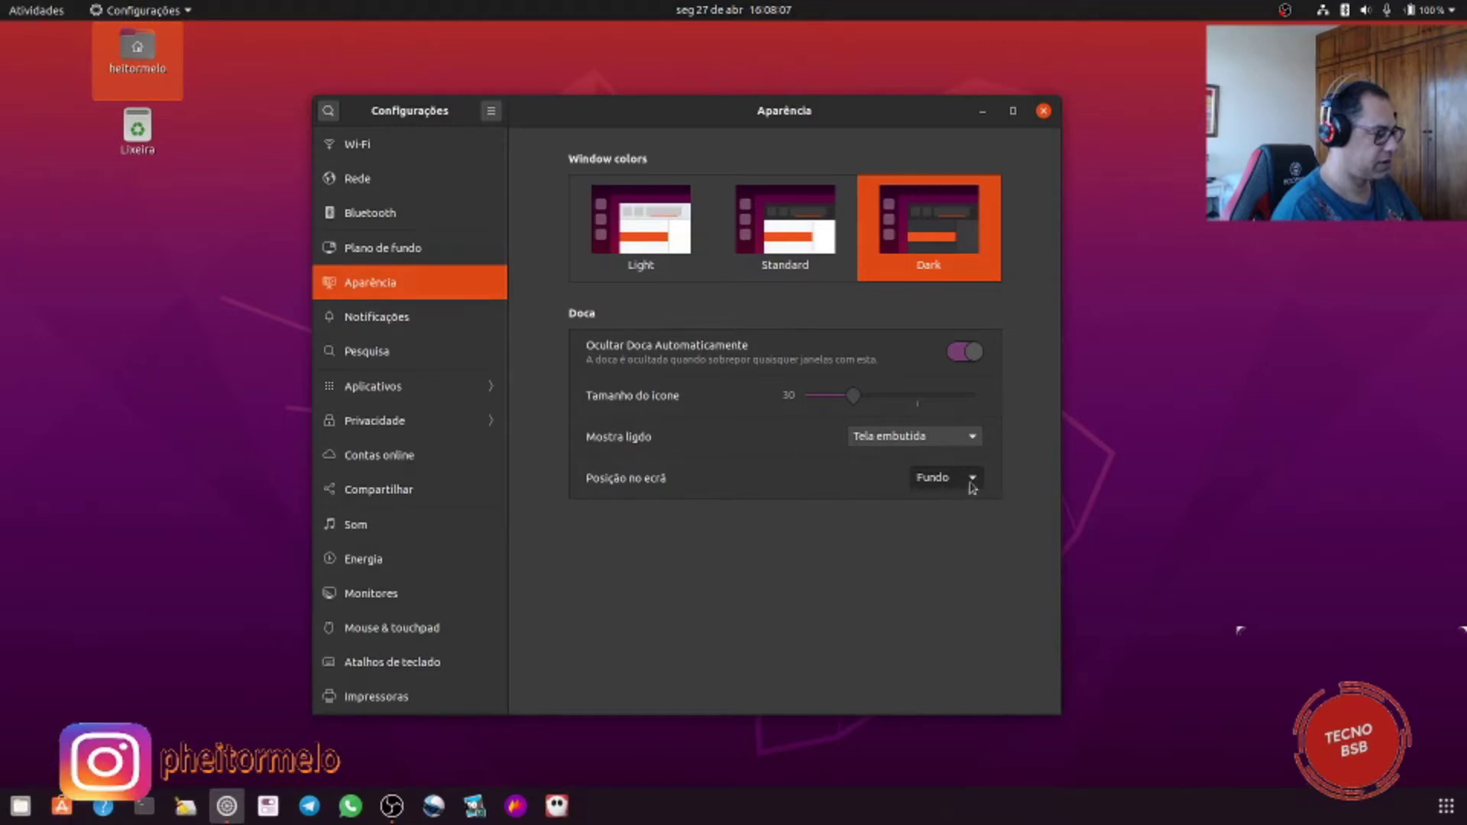
left_click(975, 479)
left_click(964, 501)
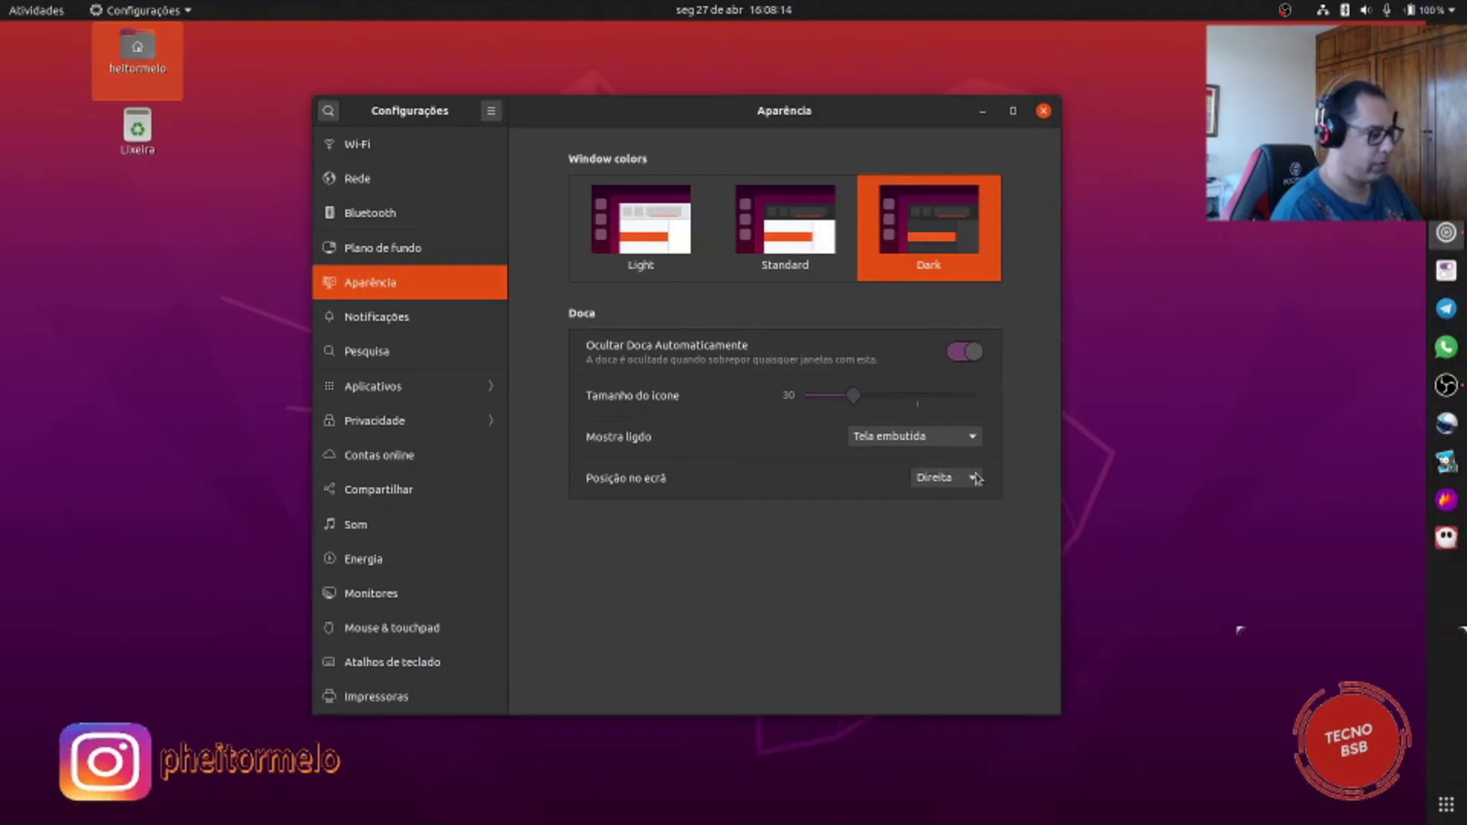
left_click(975, 477)
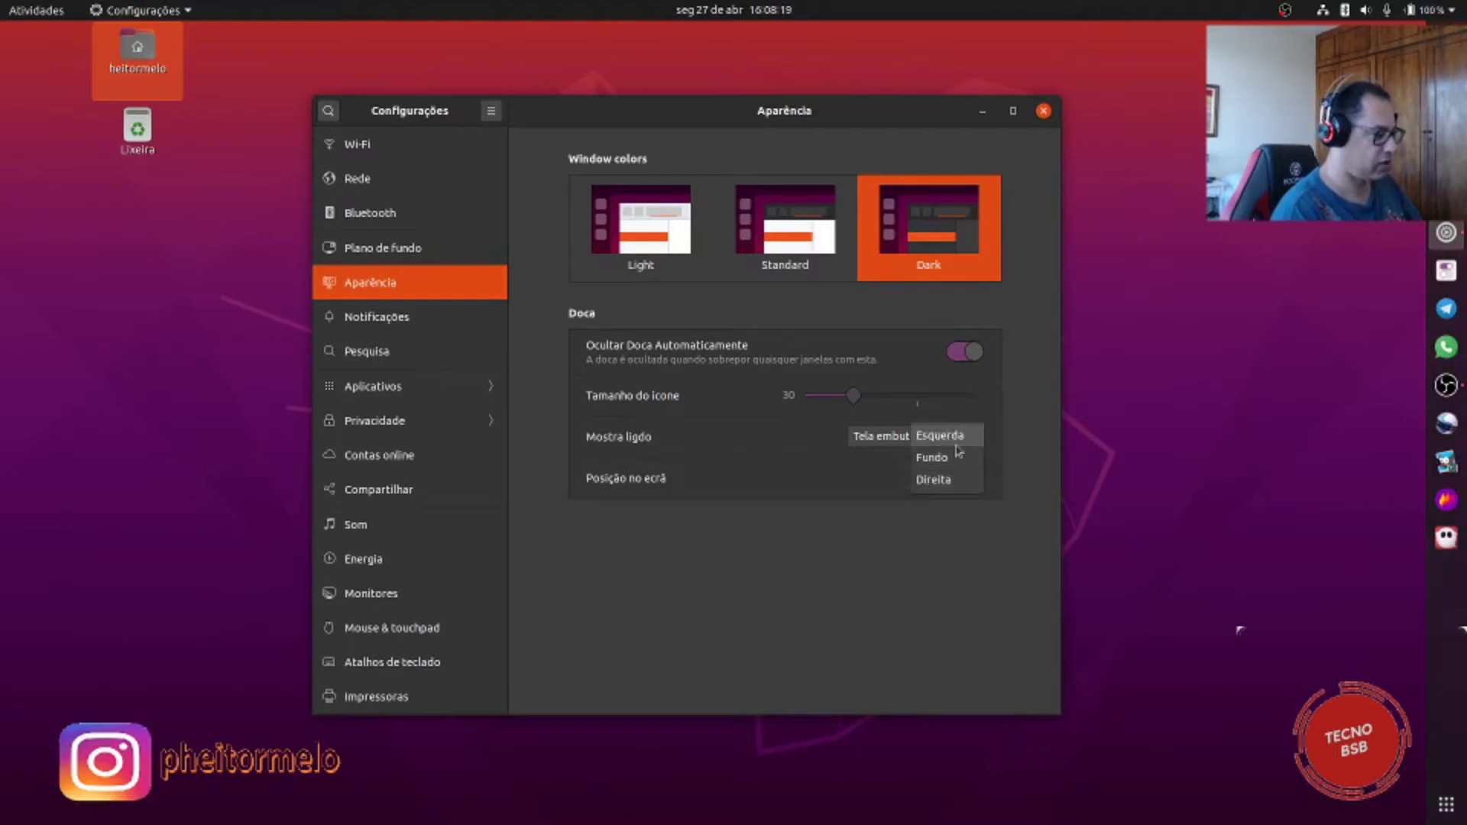
left_click(957, 447)
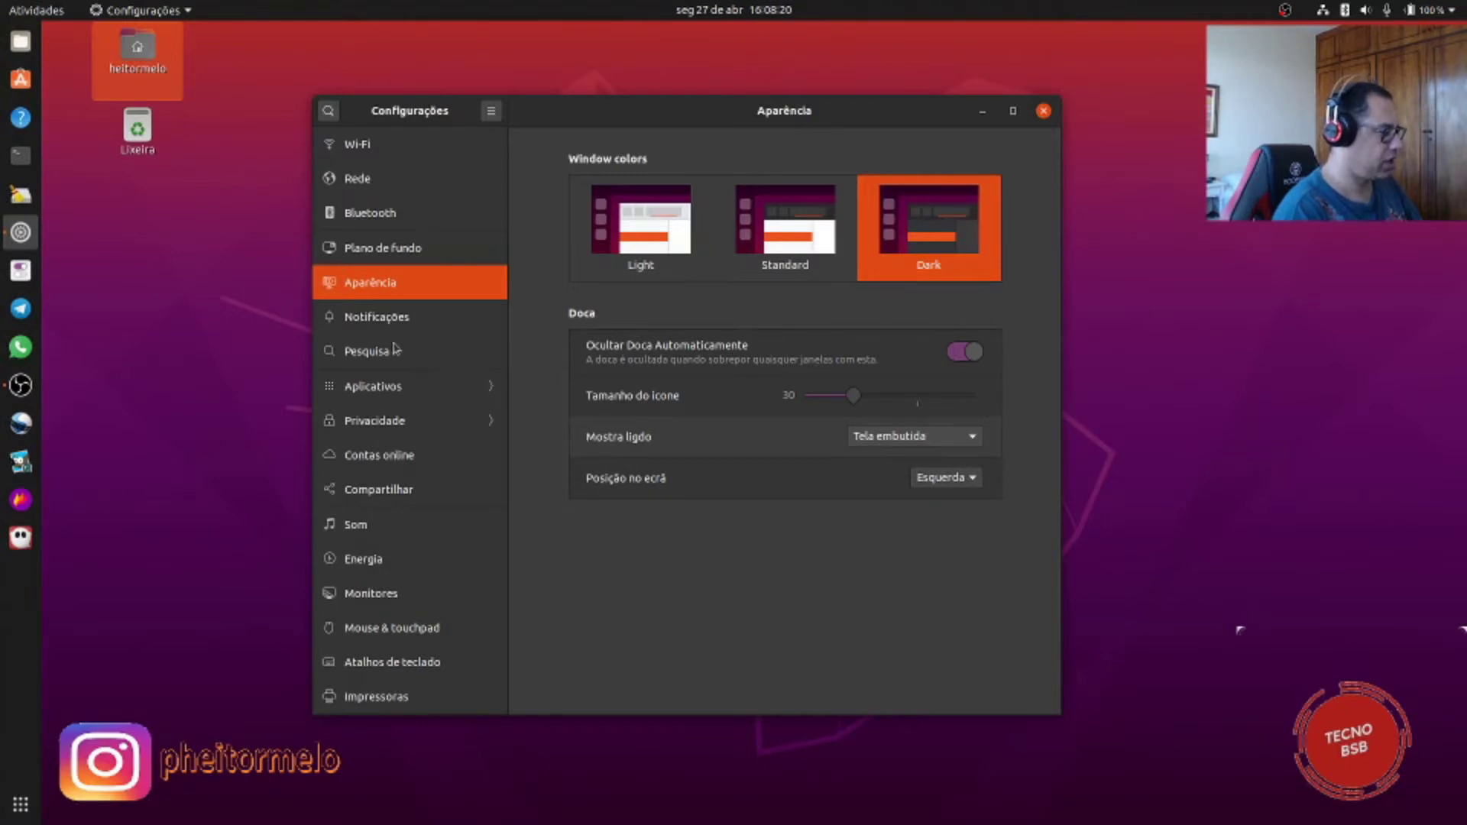
Step: Review the Notificações and Pesquisa pages and the full application list in Aplicativos, and return to the main settings list
left_click(354, 321)
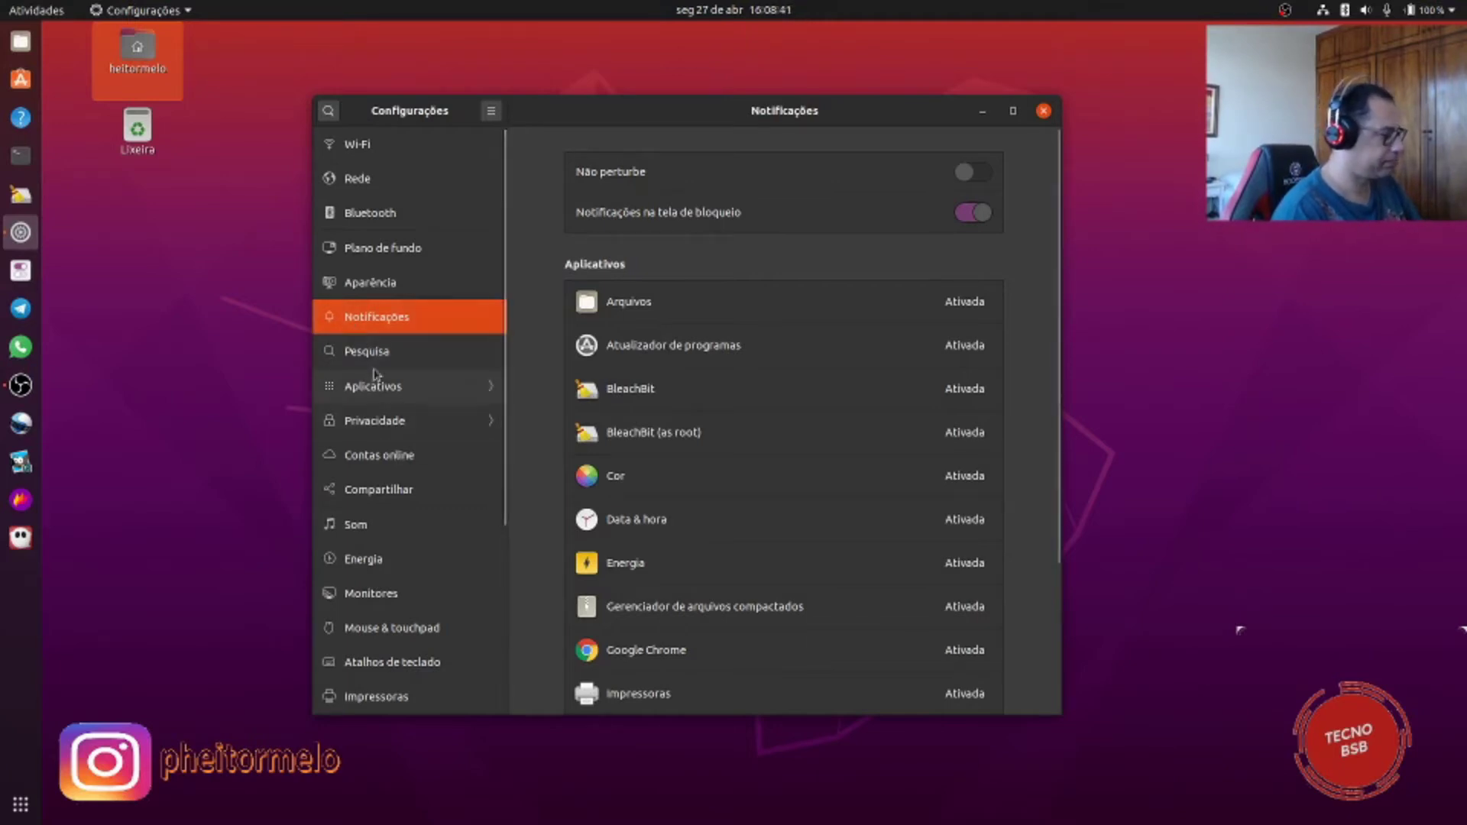
left_click(375, 366)
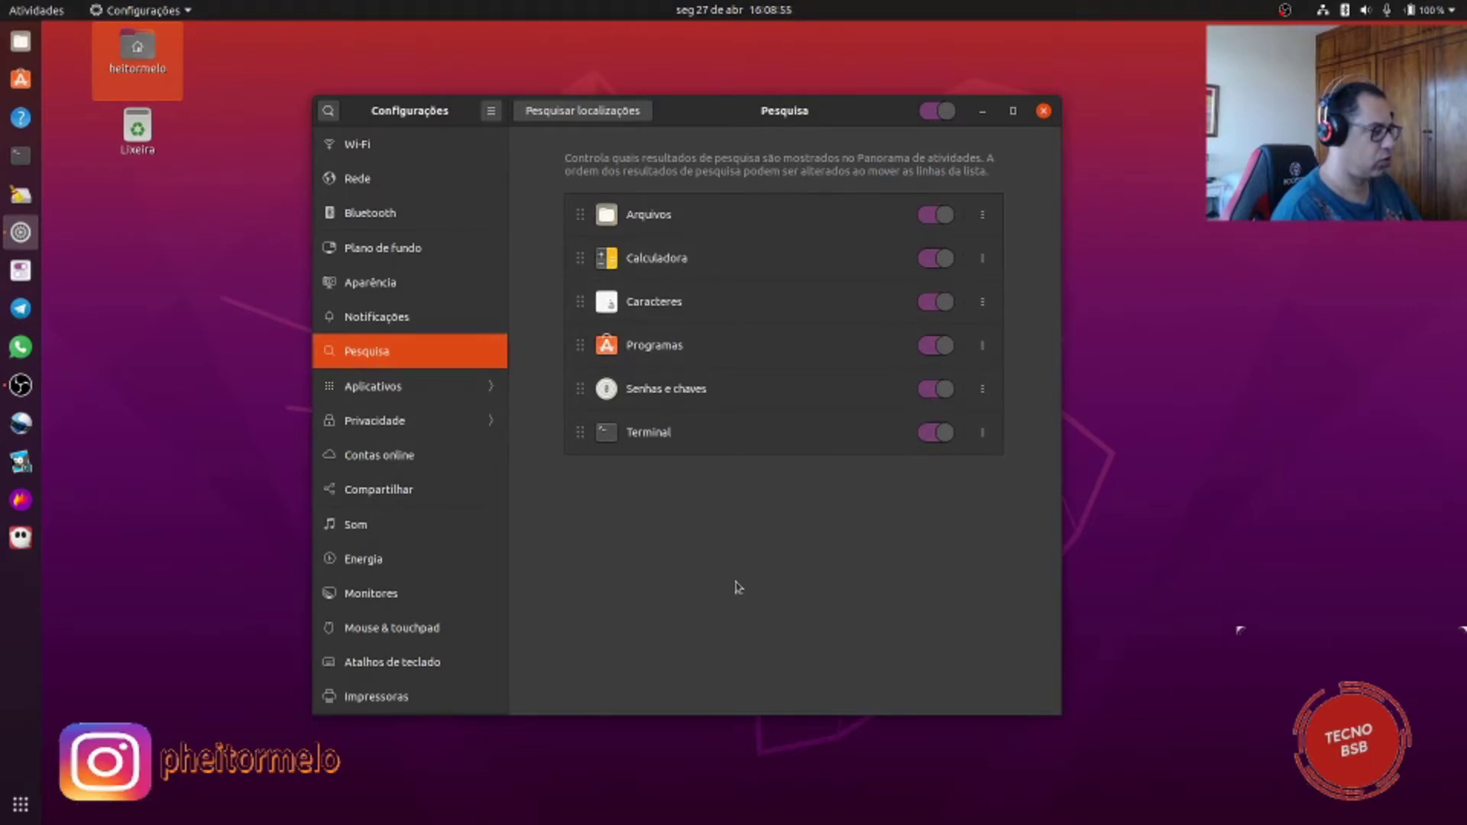
left_click(365, 388)
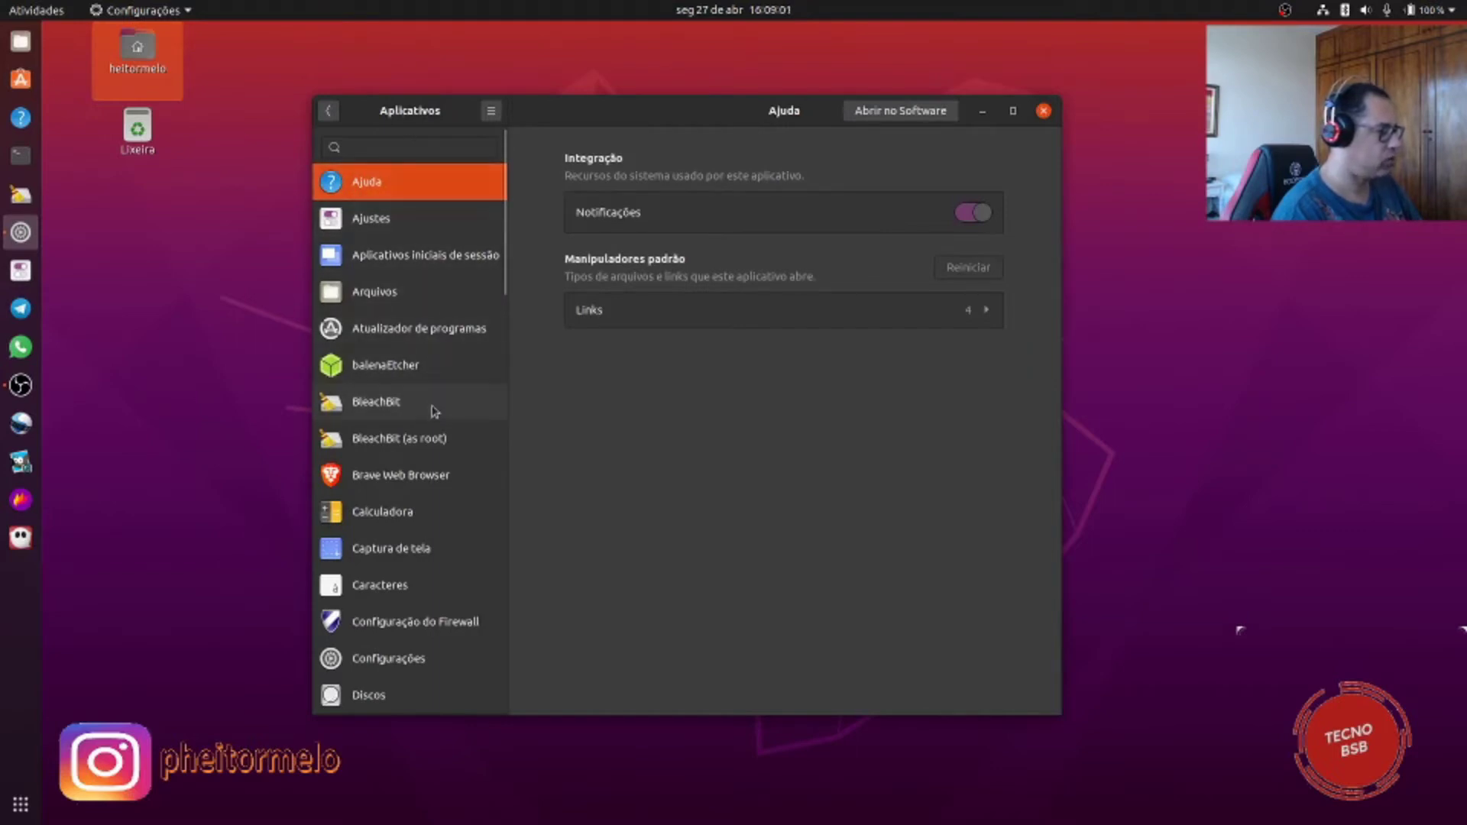
scroll(432, 411, "down", 7)
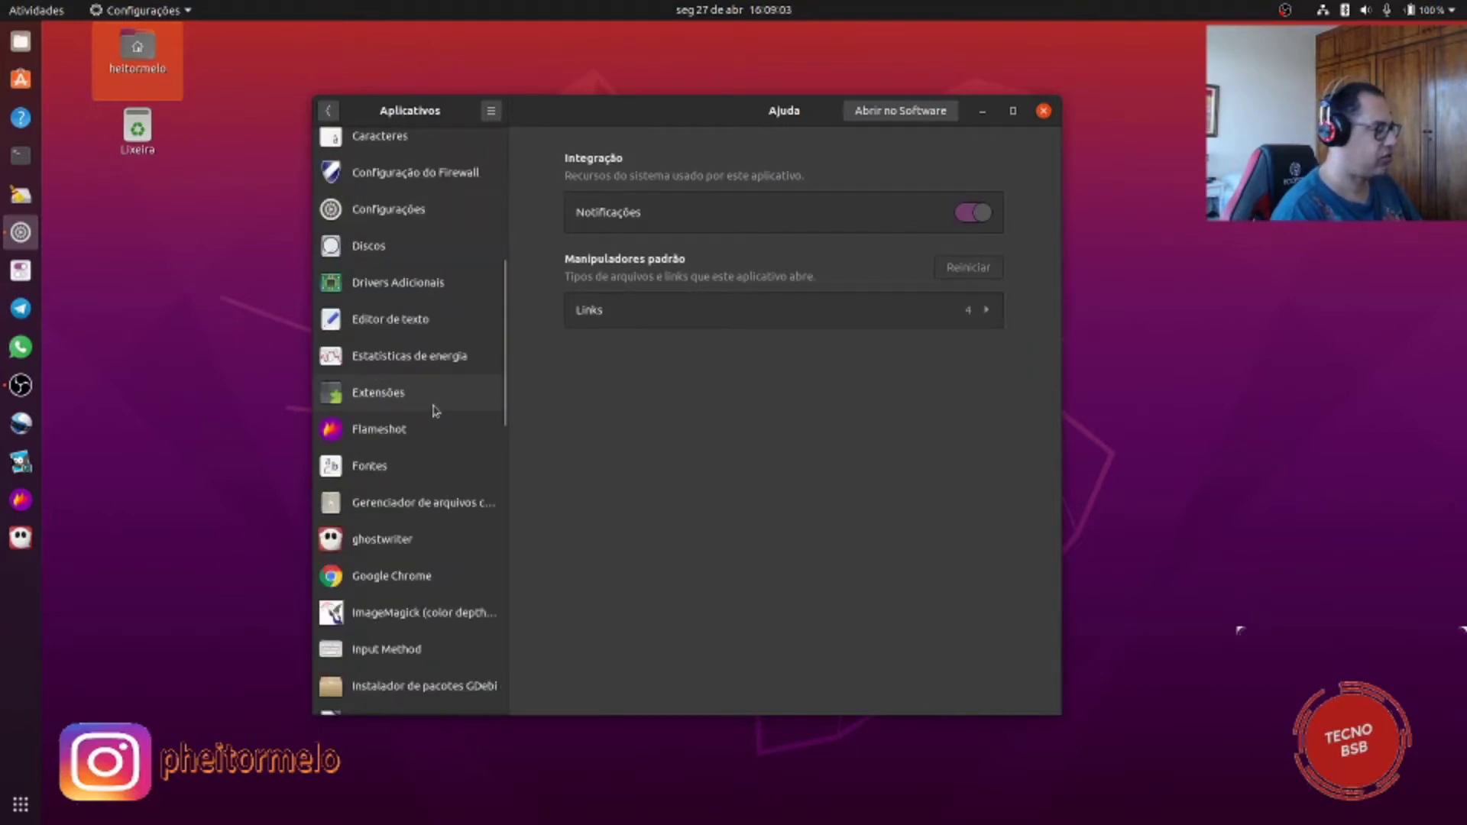
scroll(433, 411, "down", 12)
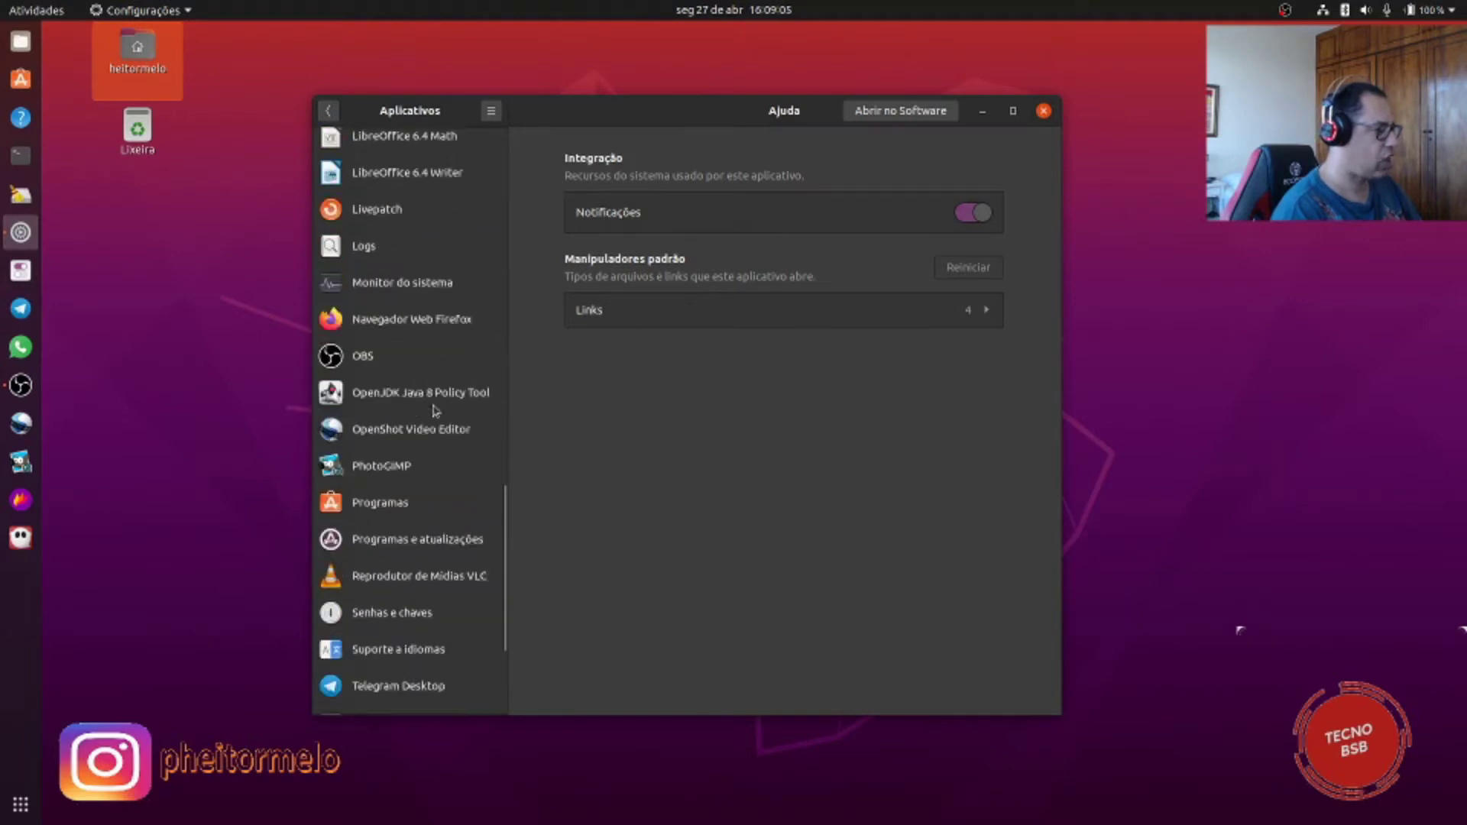
scroll(432, 411, "down", 4)
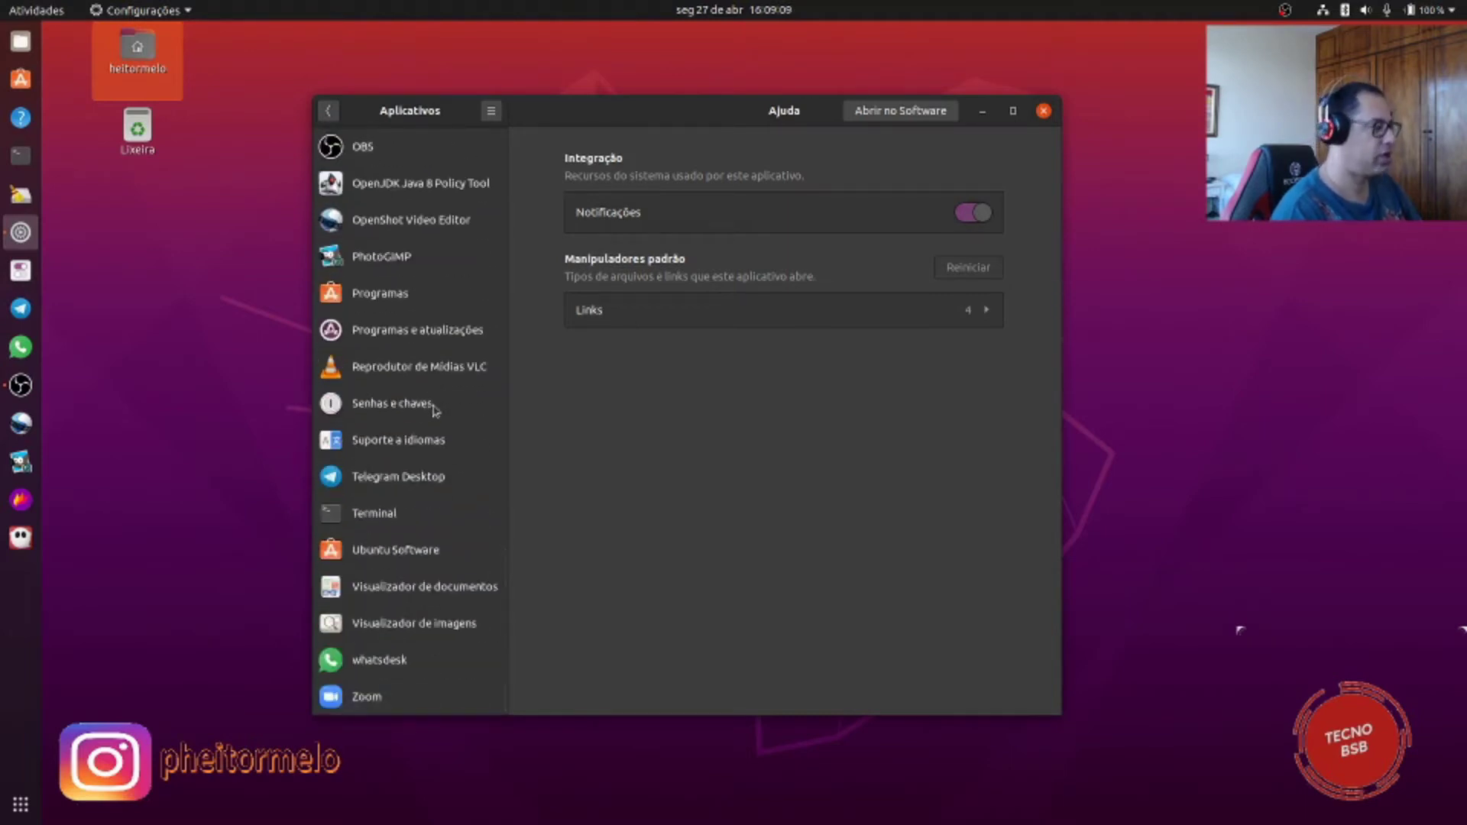
scroll(434, 411, "up", 18)
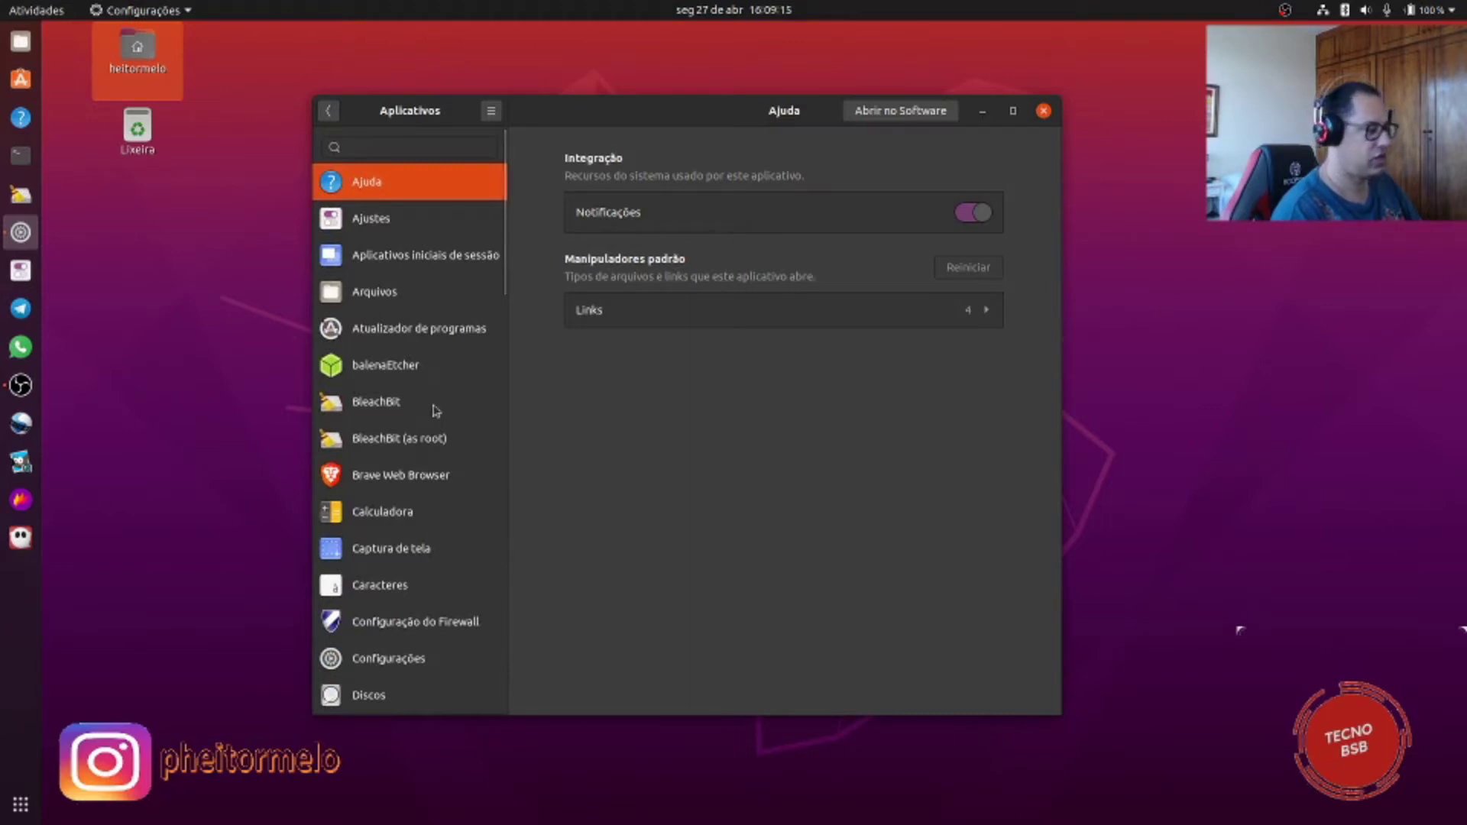
left_click(328, 112)
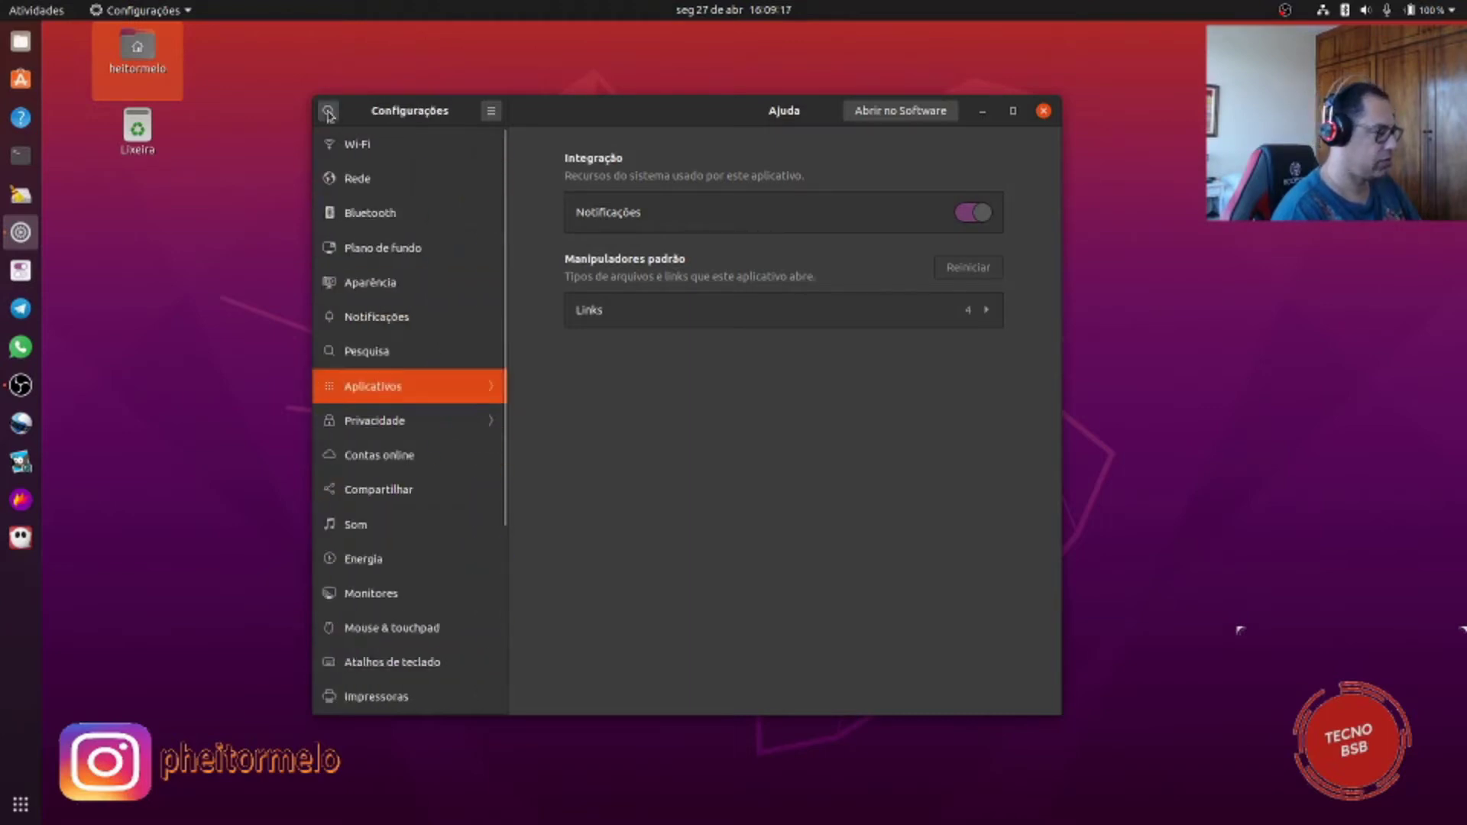
Step: Review the Privacidade pages Conectividade, Serviços de localização, Thunderbolt and Histórico de arquivos & lixeira, and open Tela de bloqueio
left_click(382, 428)
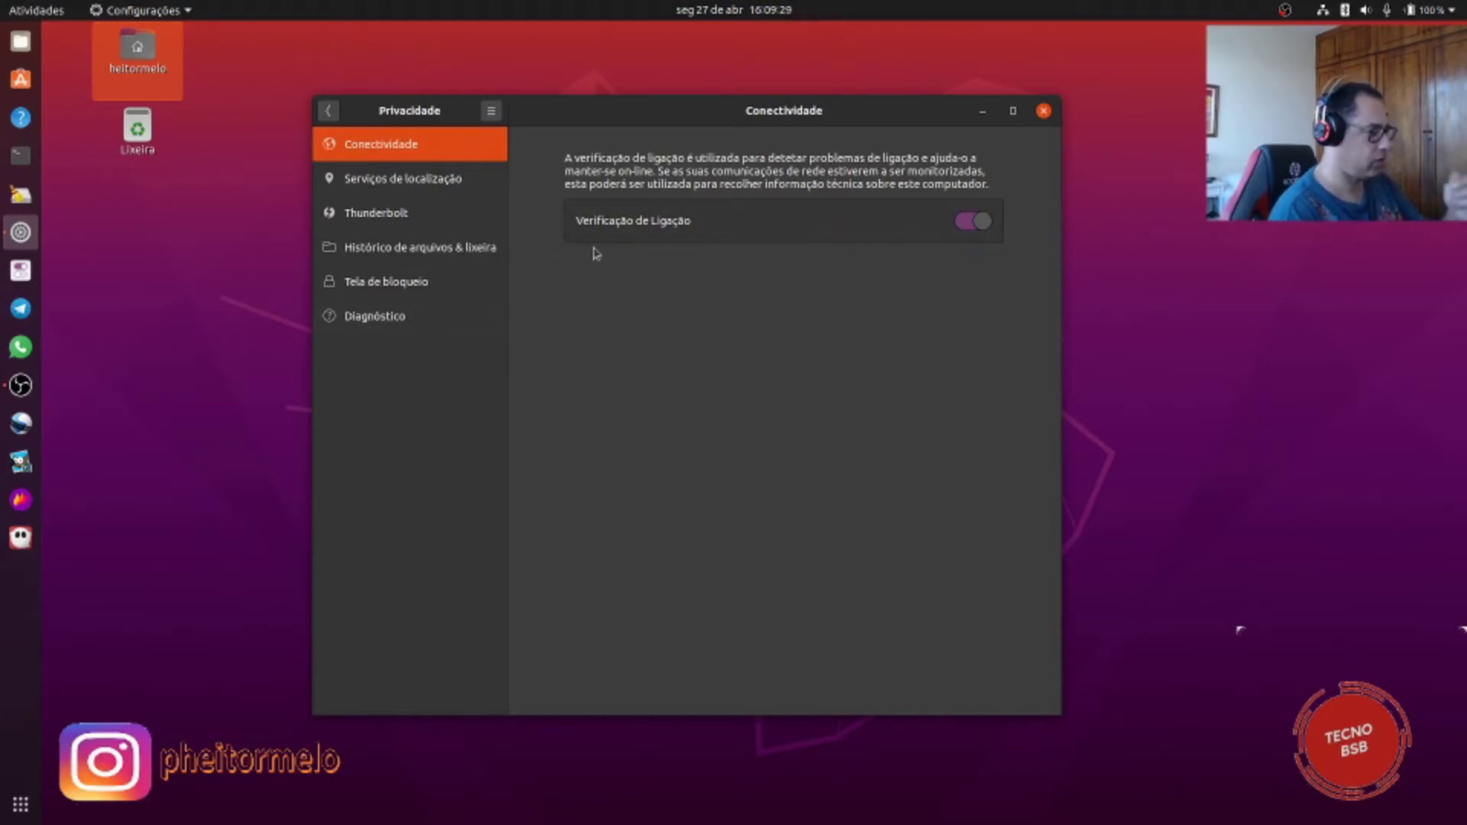
left_click(432, 182)
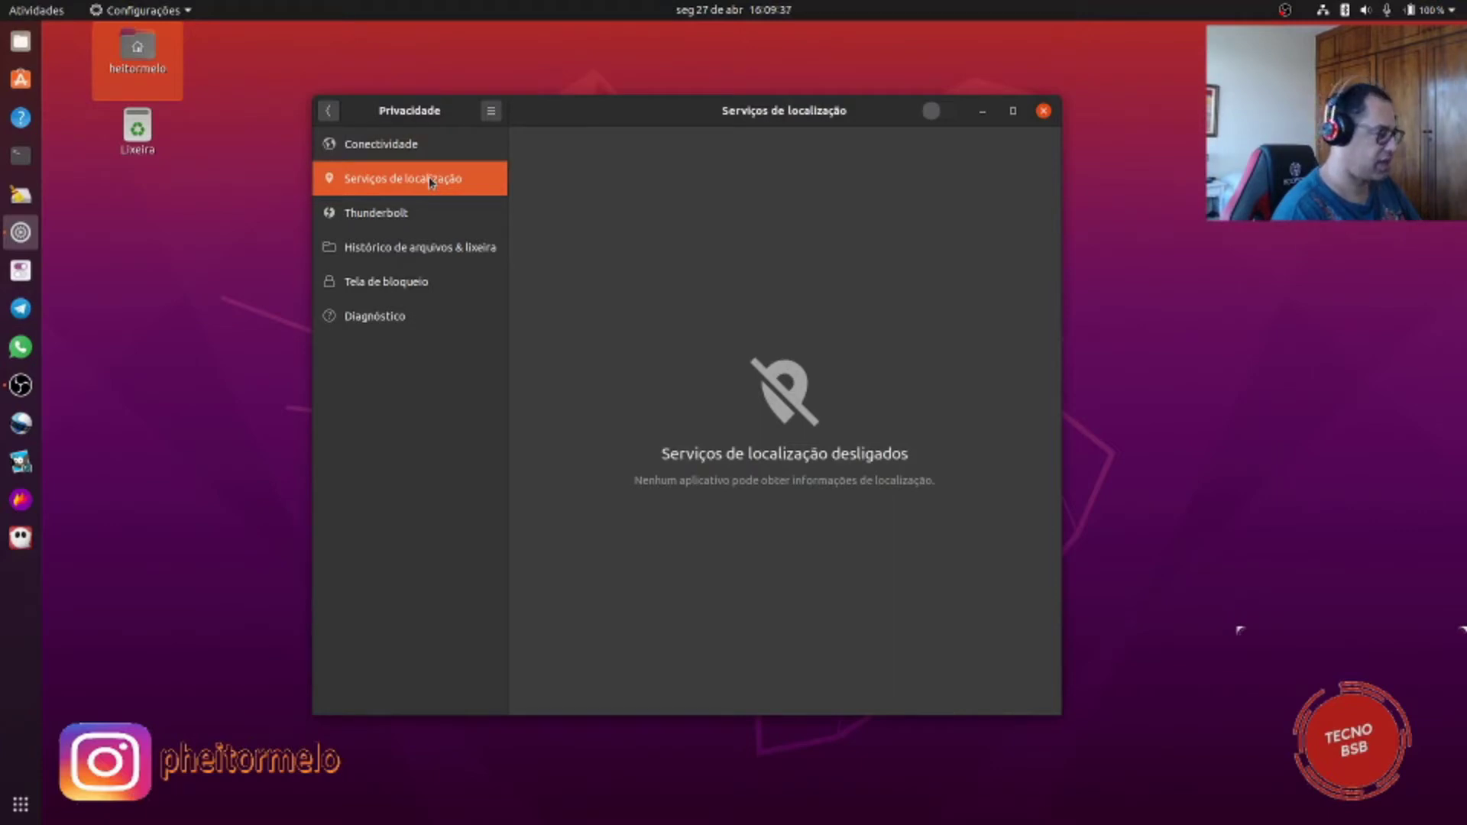
left_click(374, 223)
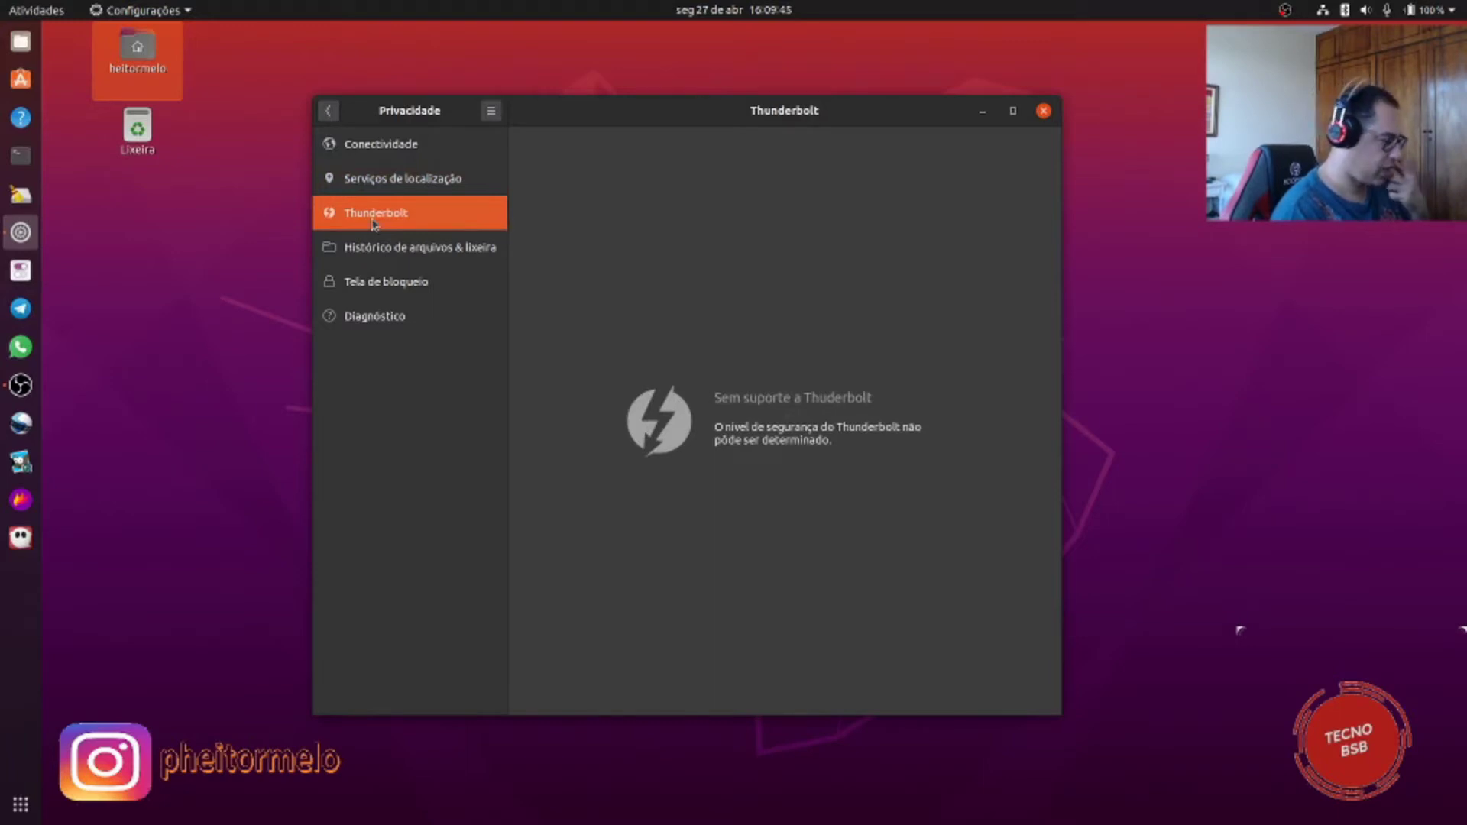
left_click(393, 259)
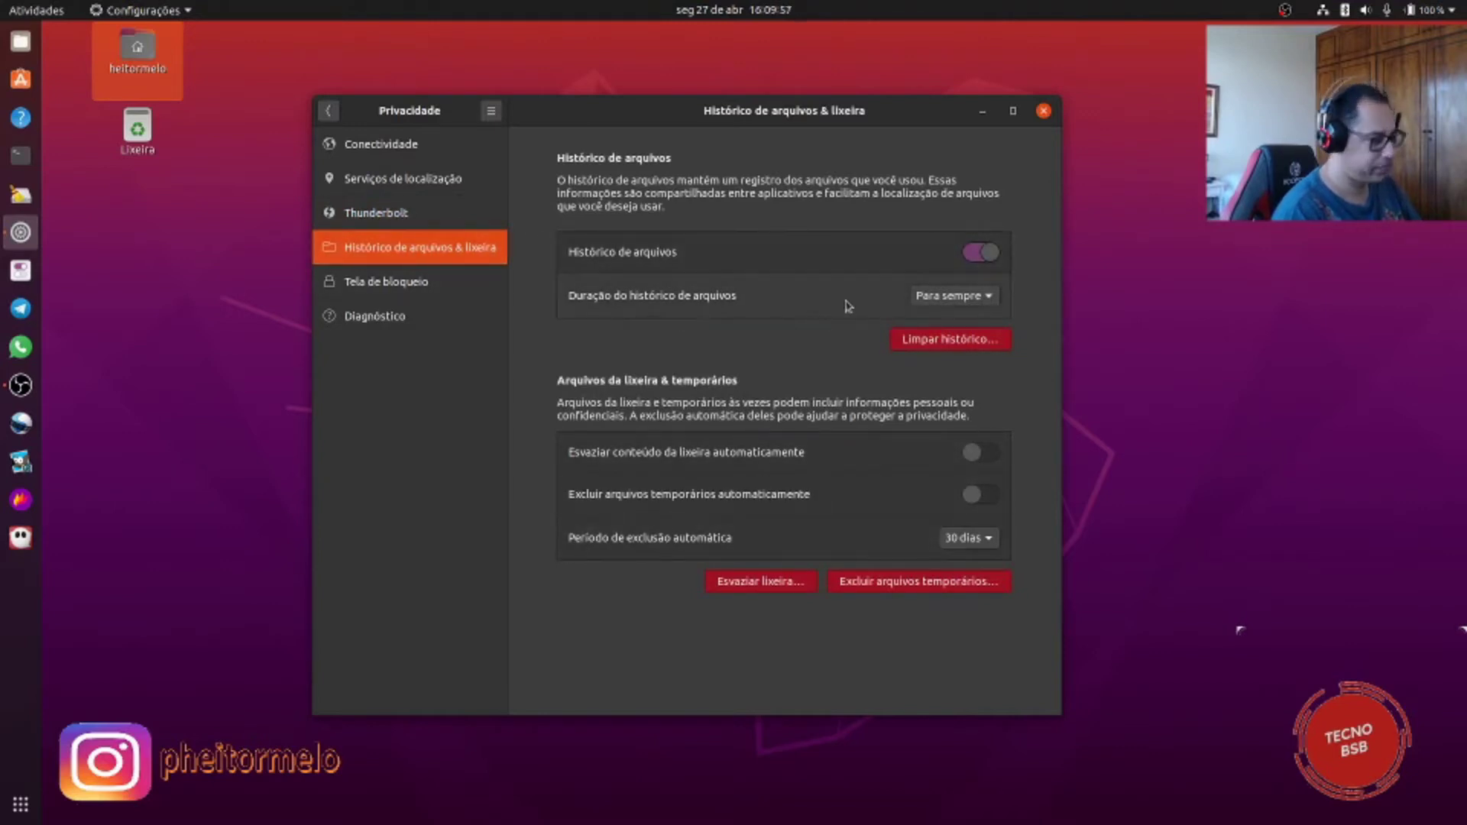
left_click(405, 293)
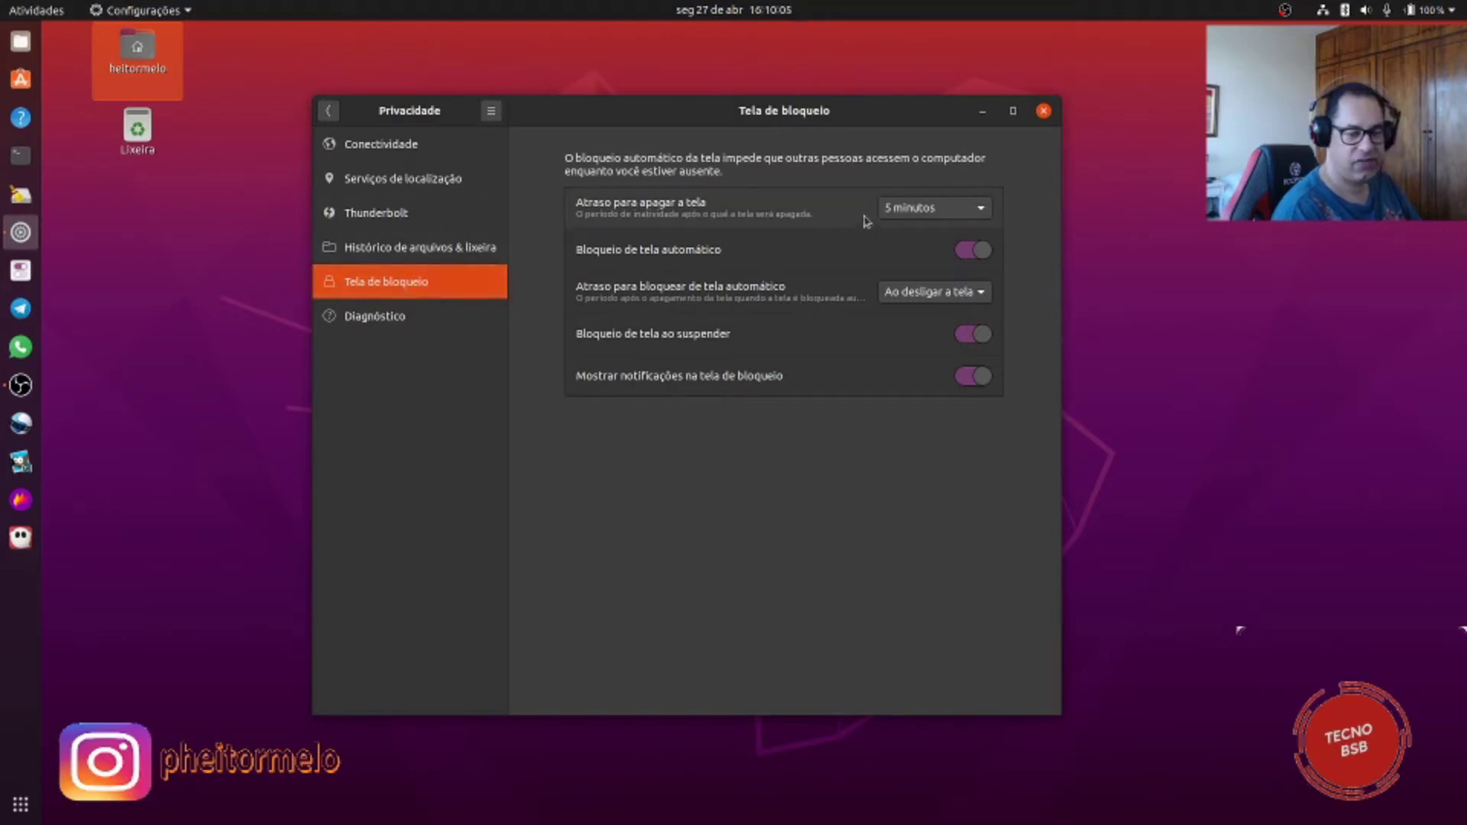
Step: Try 3 minutos as the delay for turning off the screen, and return it to 5 minutos
left_click(983, 210)
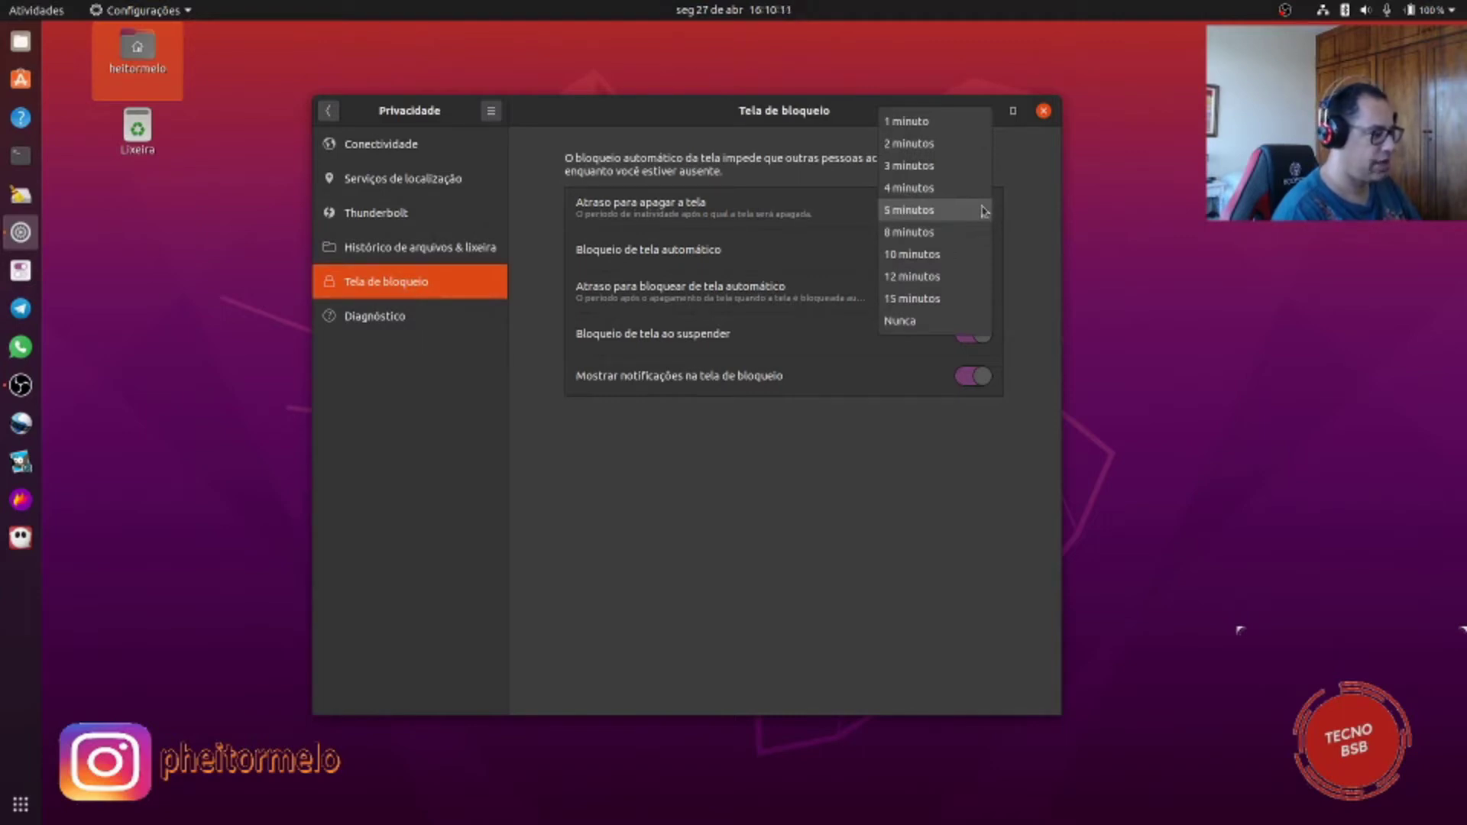
left_click(947, 166)
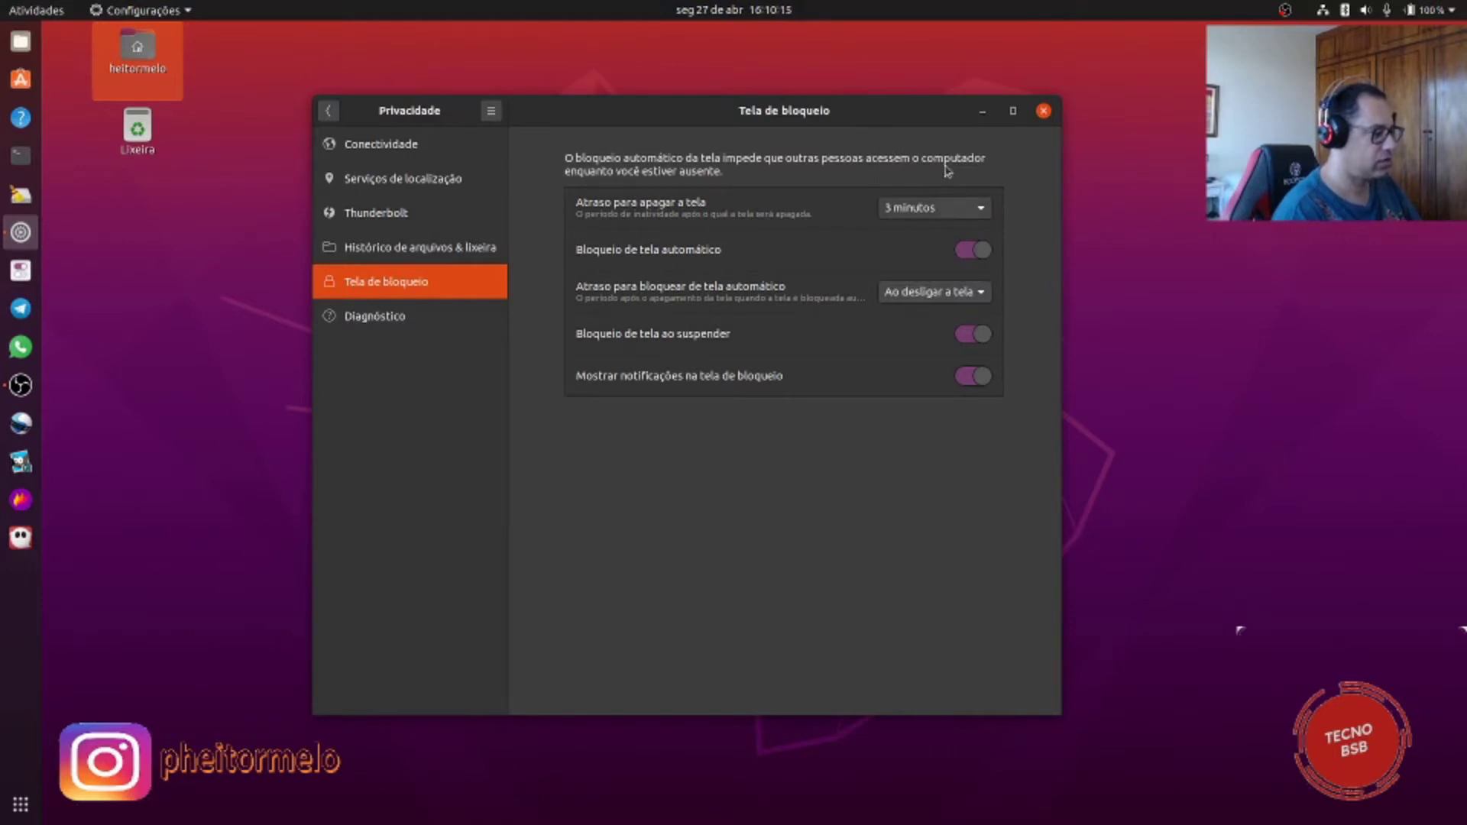
left_click(986, 210)
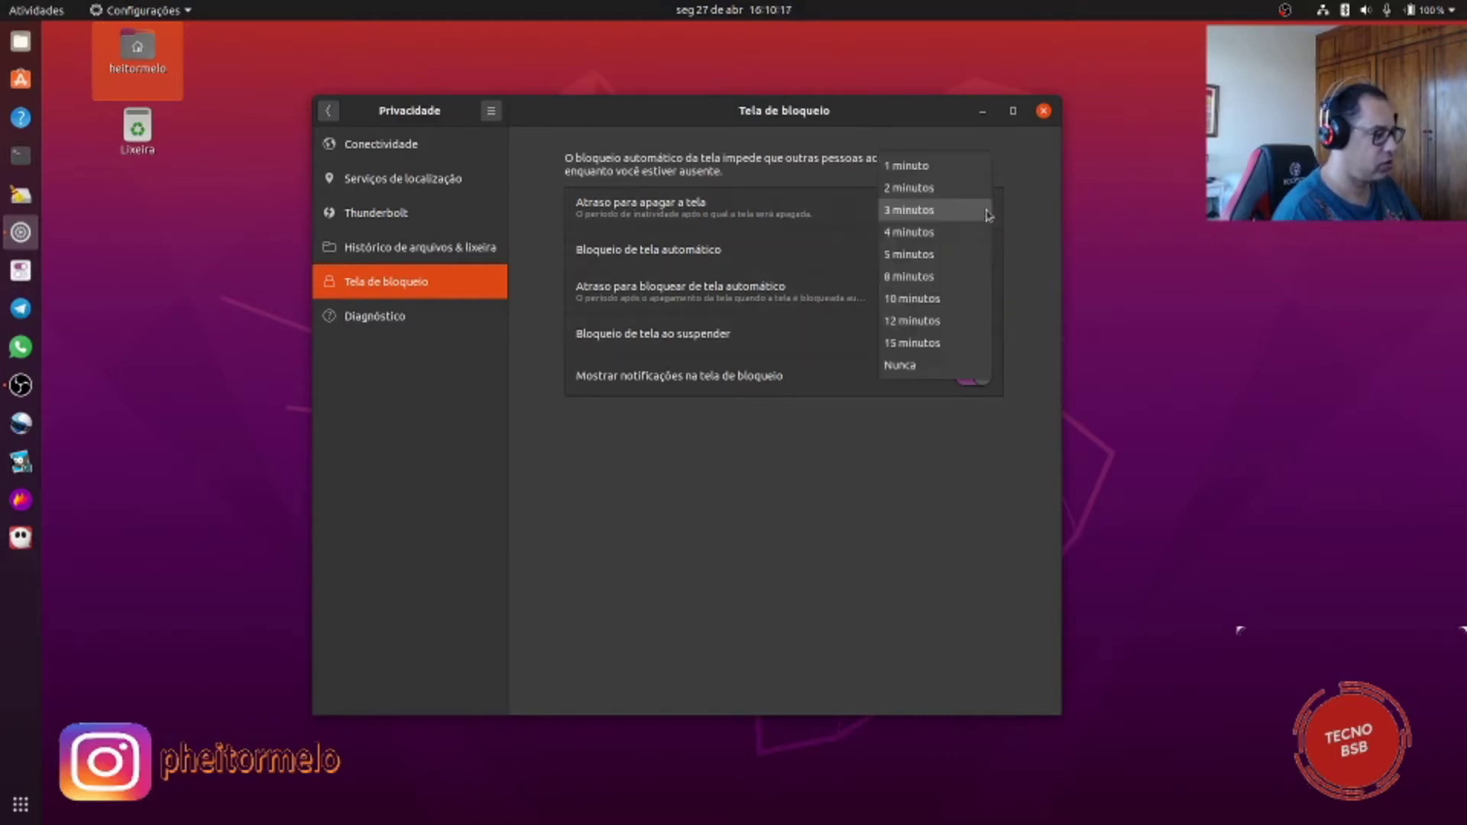
left_click(972, 255)
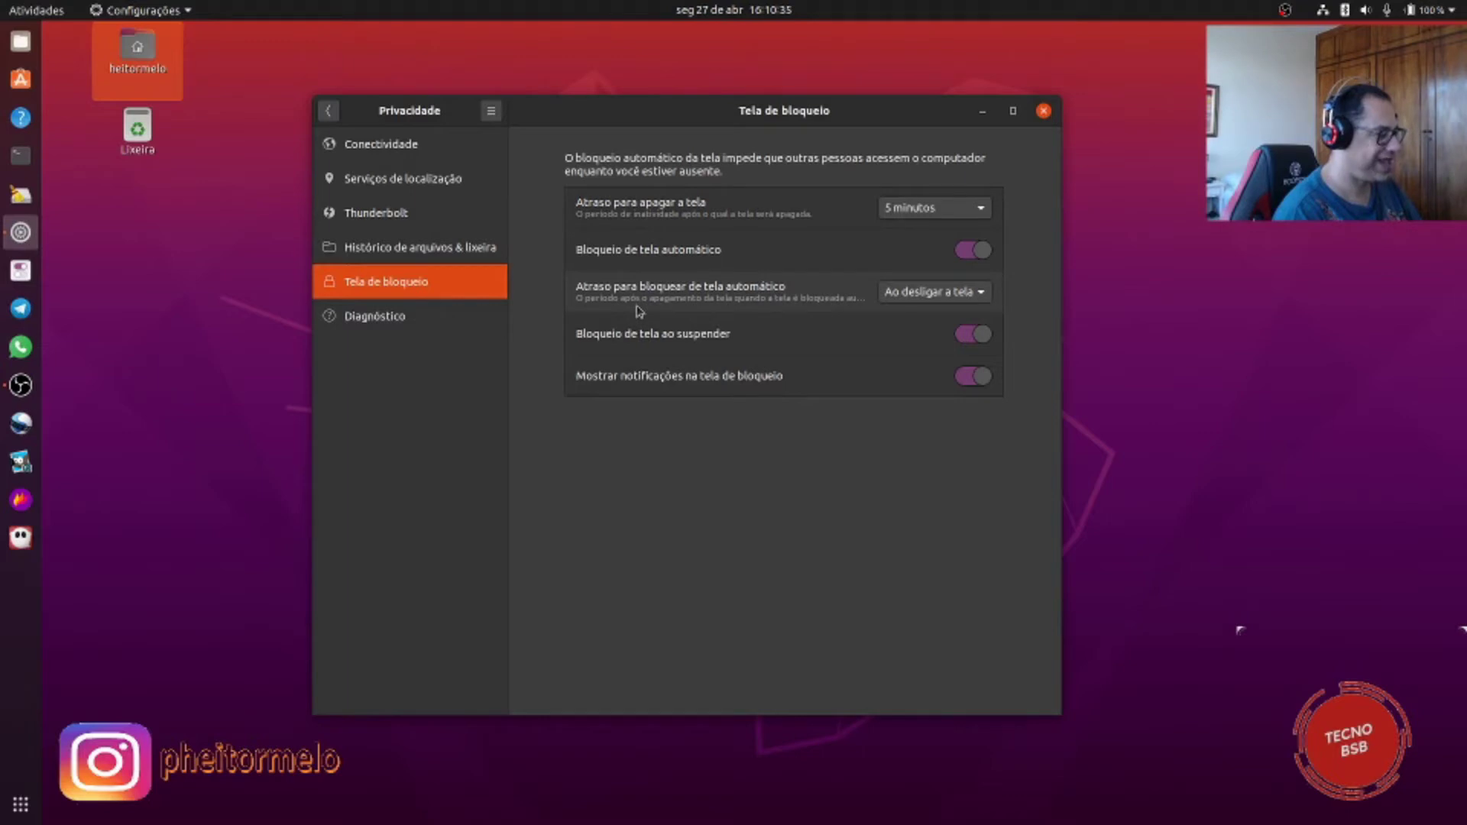
Step: Review the delay choices for automatic screen locking and set the delay to 30 segundos
left_click(983, 299)
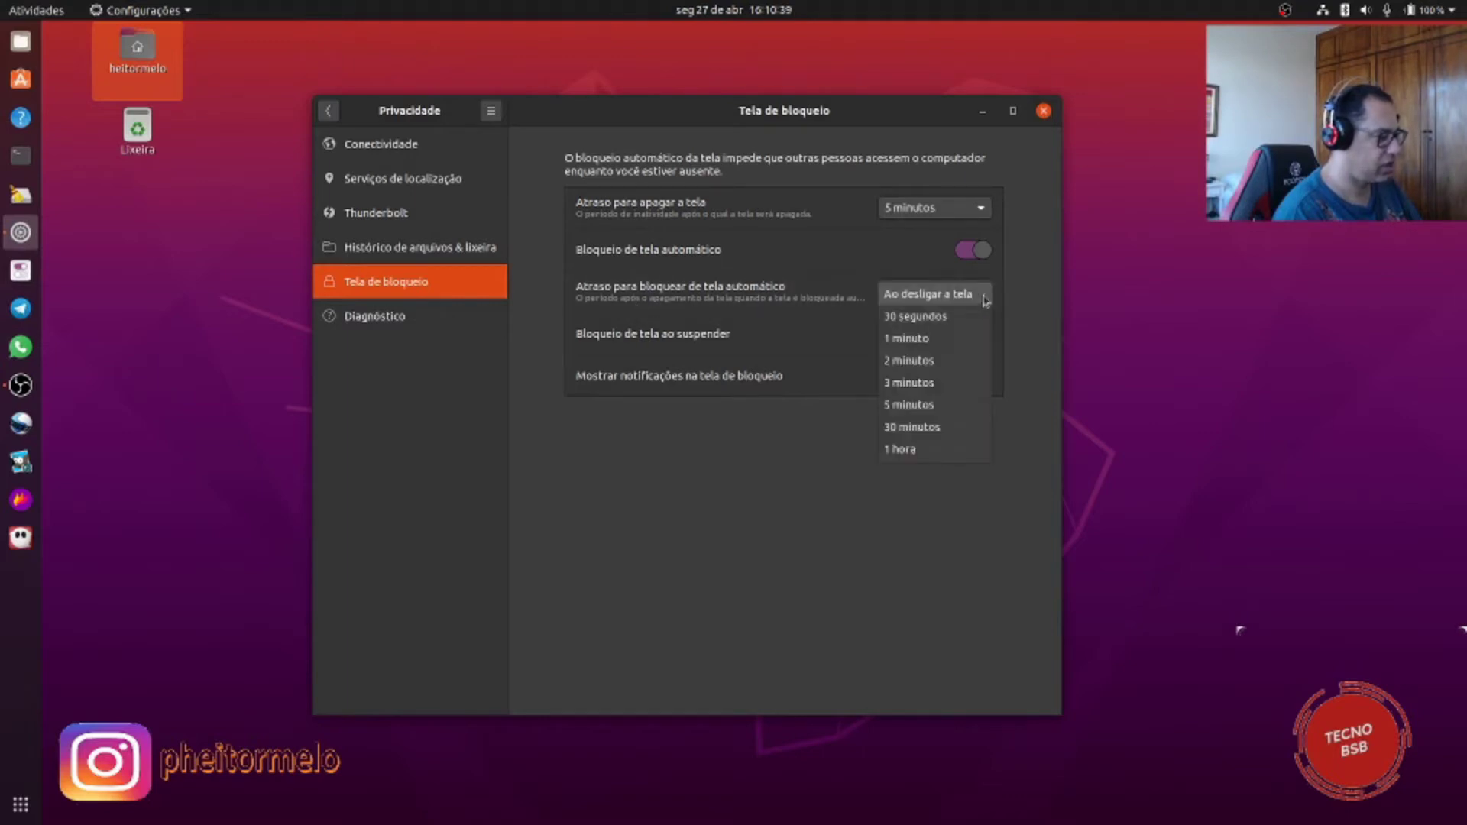
left_click(986, 300)
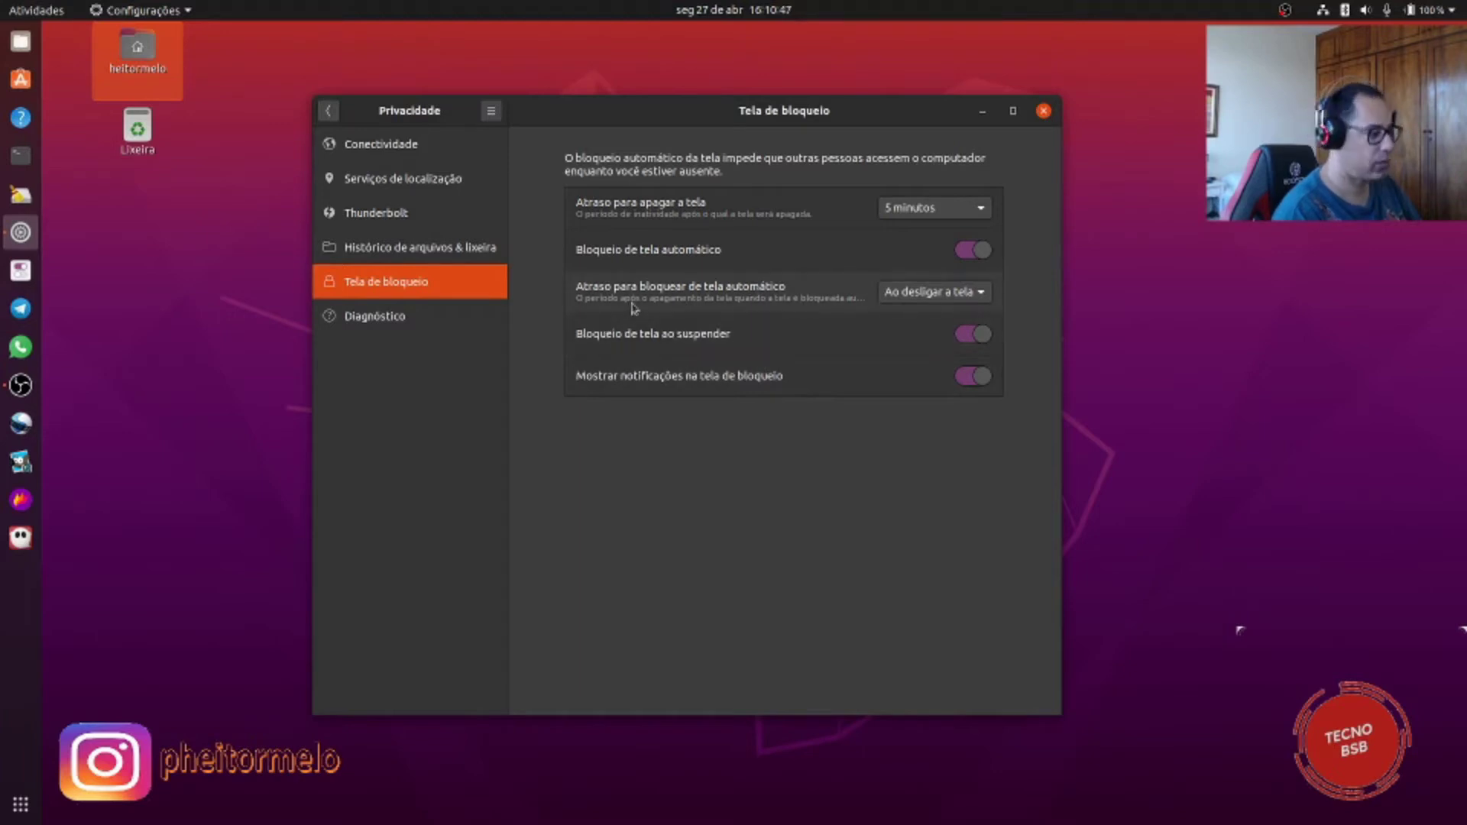
left_click(967, 292)
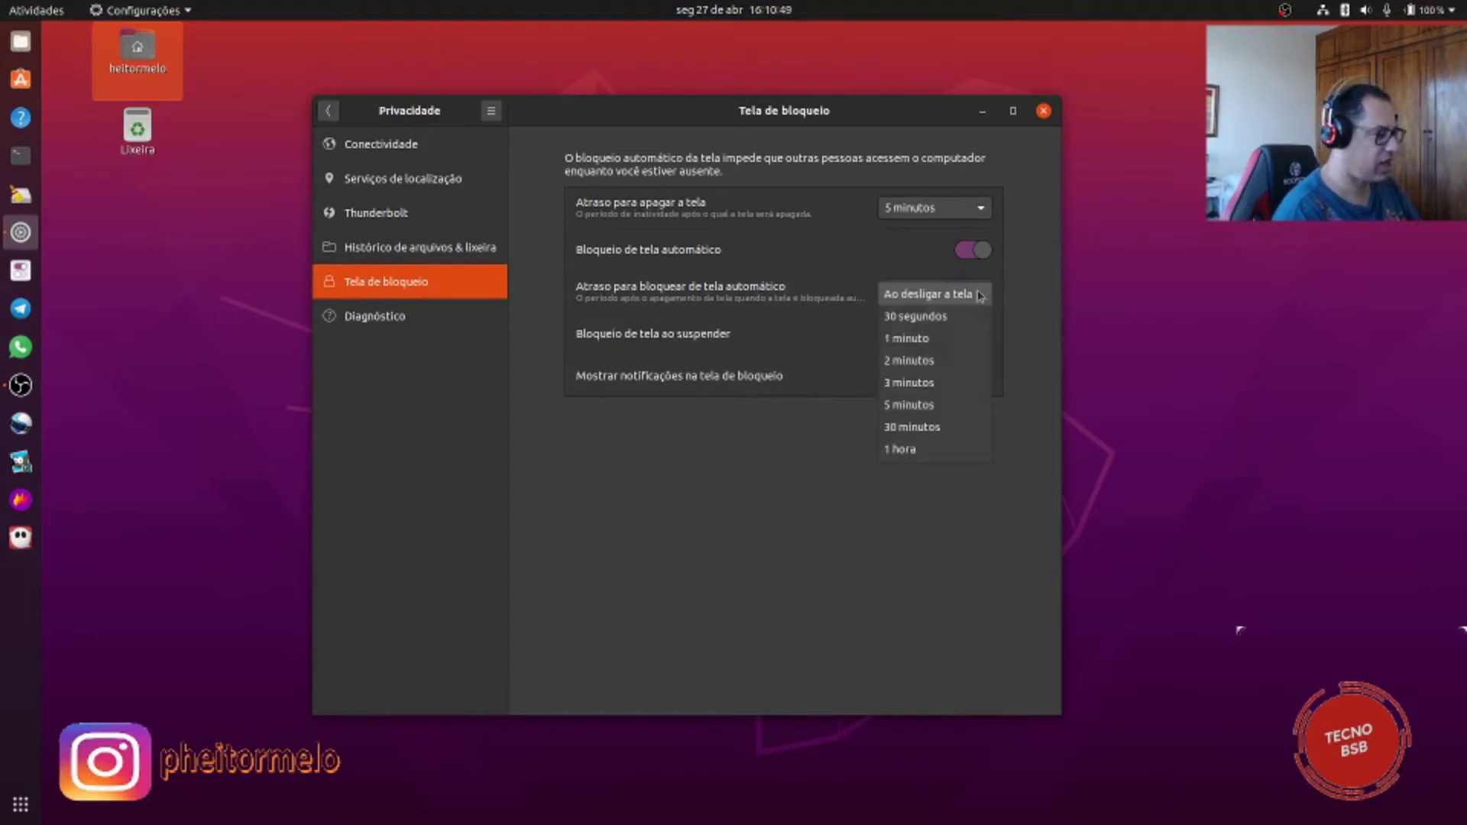
left_click(940, 317)
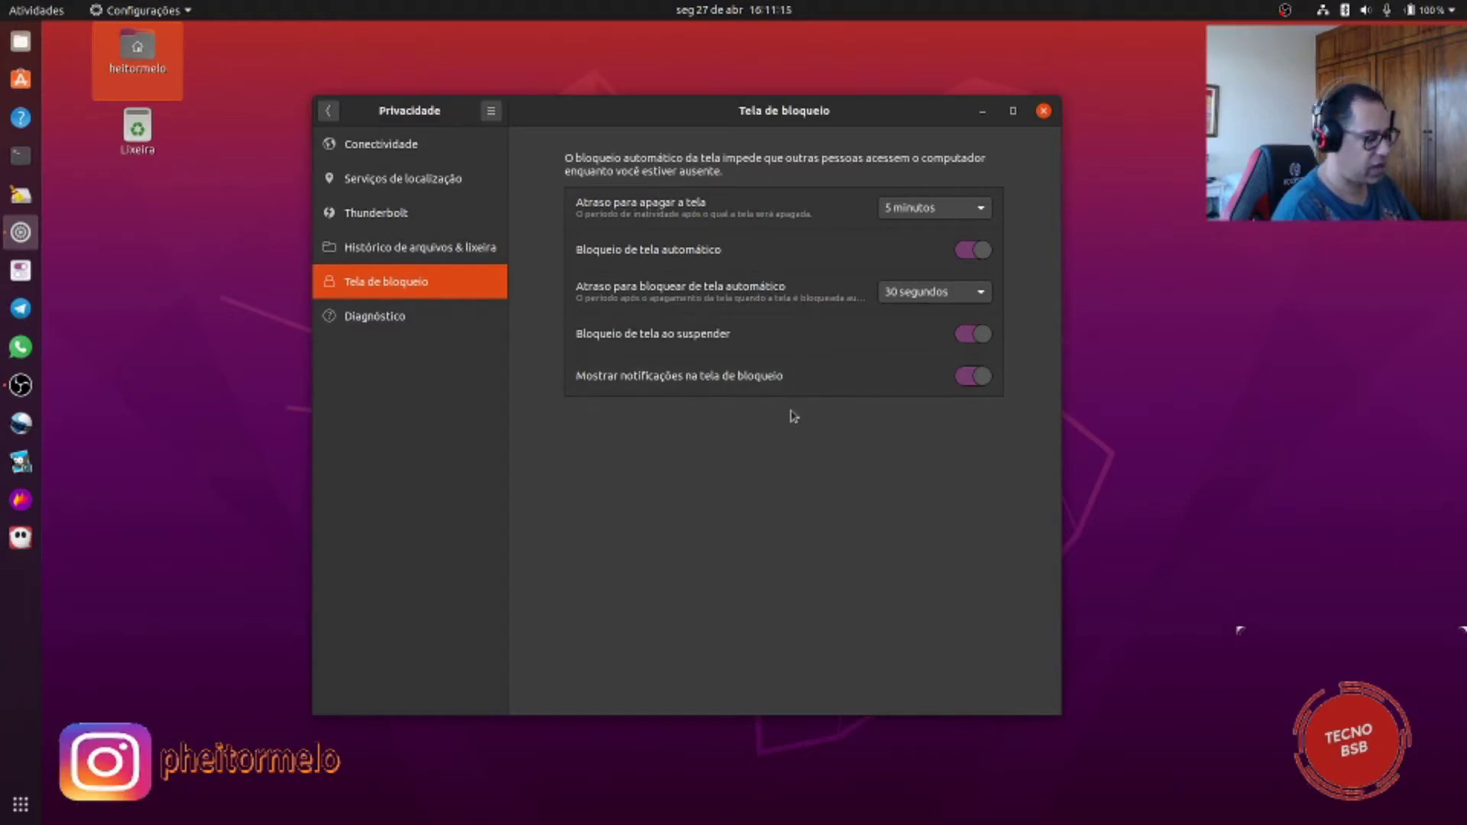
Step: Lock the session manually and bring up the password prompt on the lock screen
left_click(1453, 11)
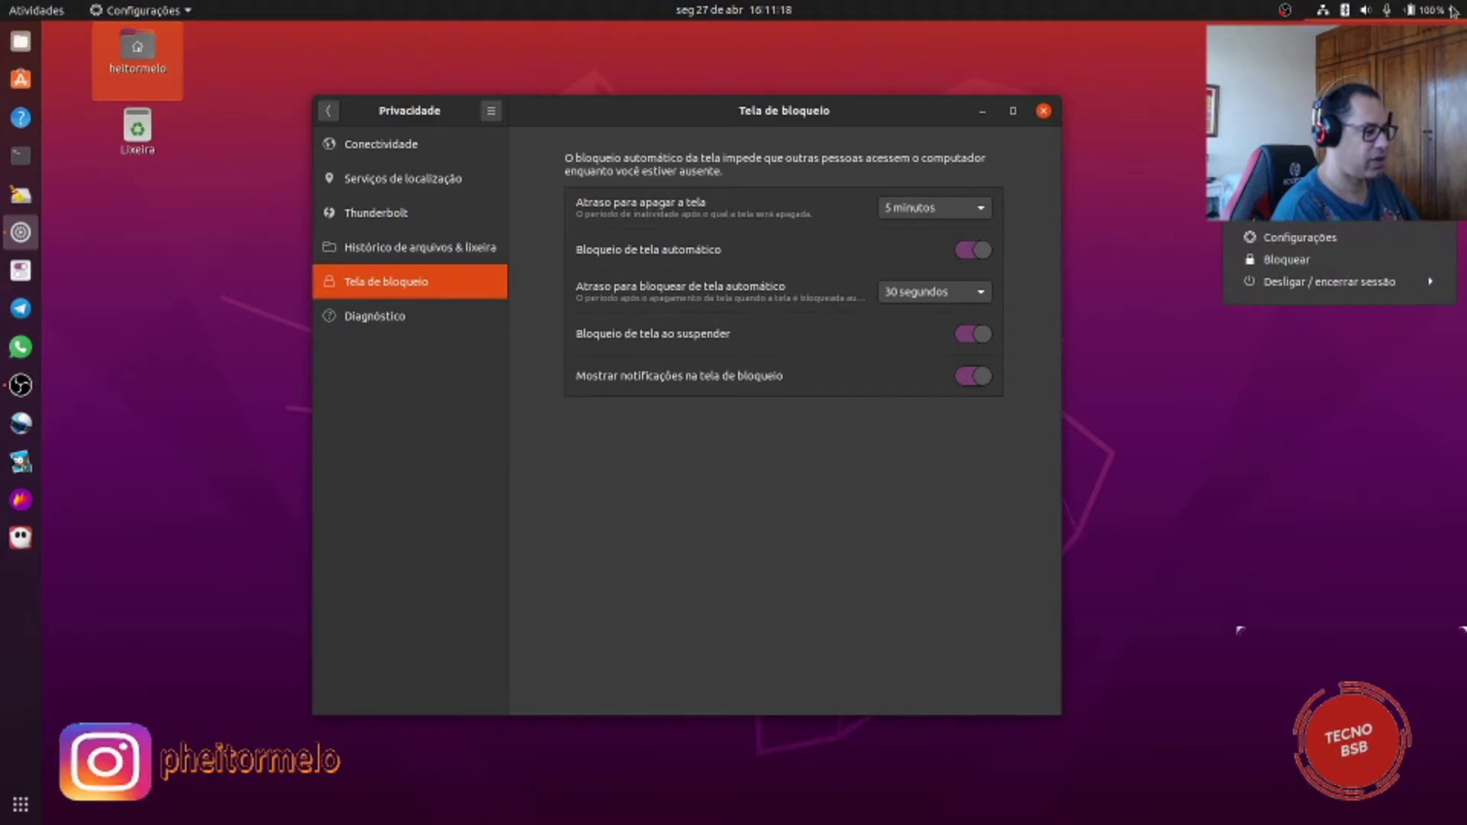
left_click(1274, 260)
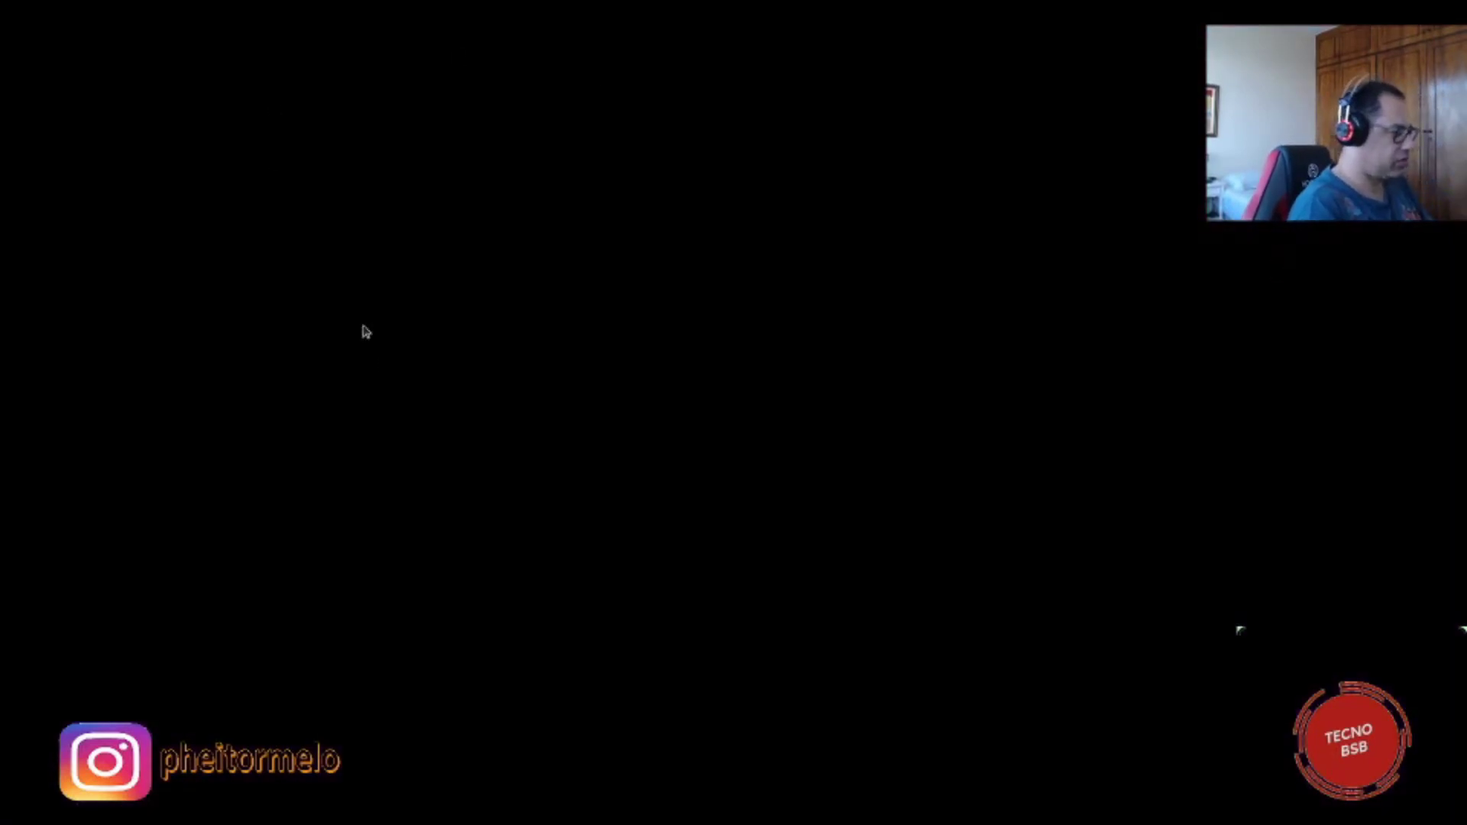
mouse_move(589, 425)
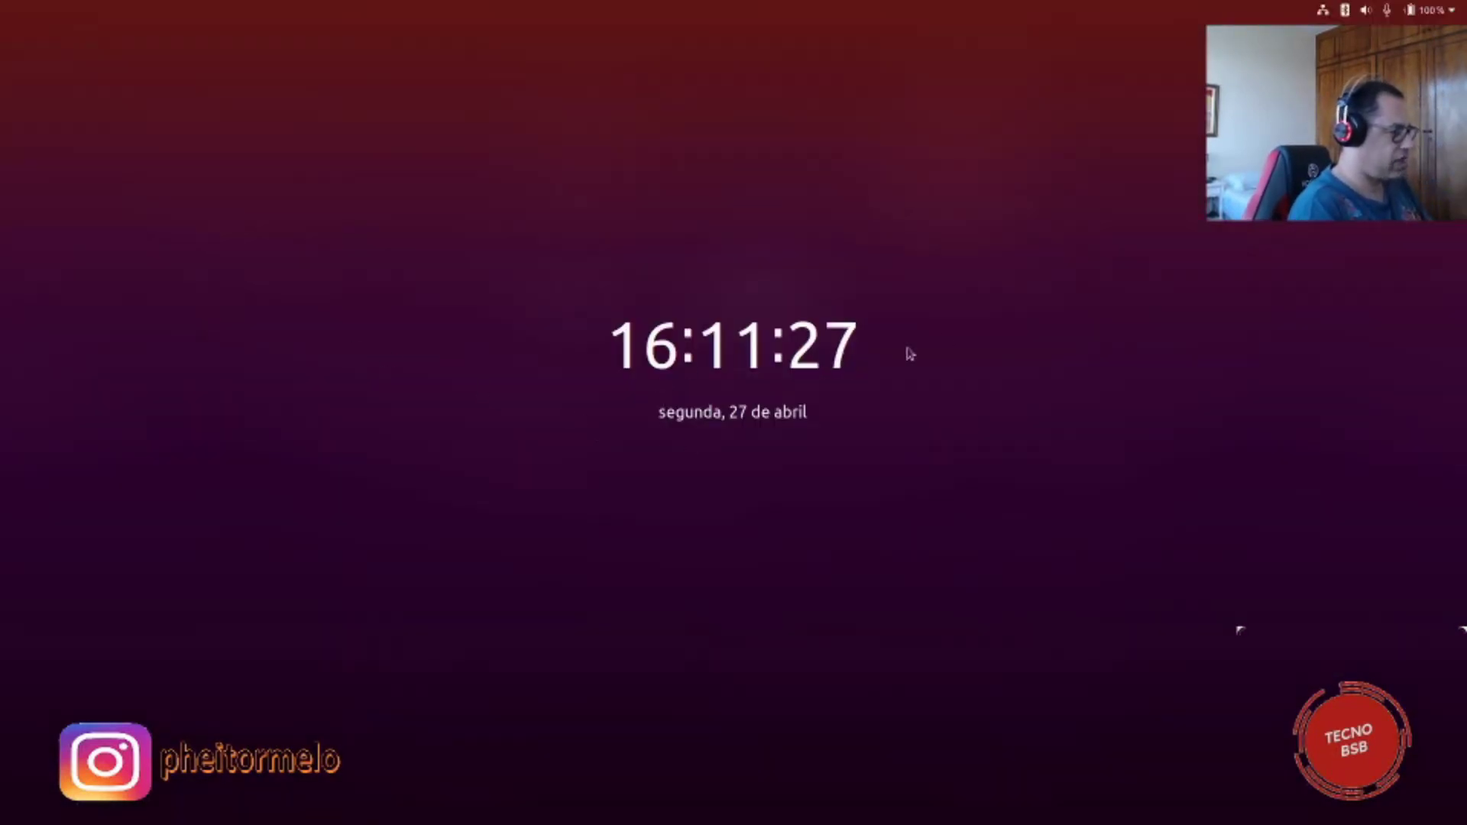
left_click(688, 416)
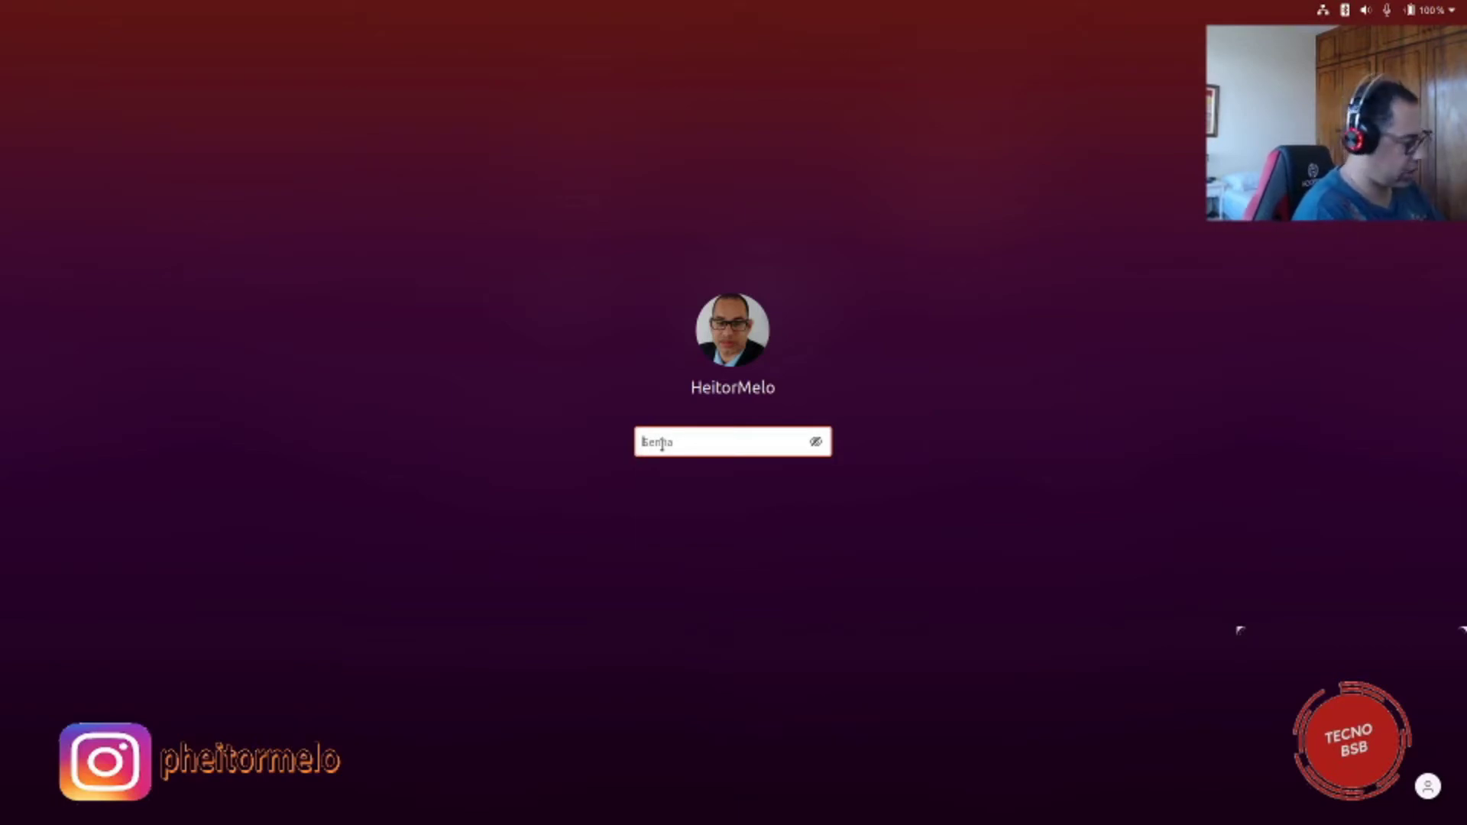
Step: Try to unlock the session by entering the account password with Caps Lock off
key("Caps_Lock")
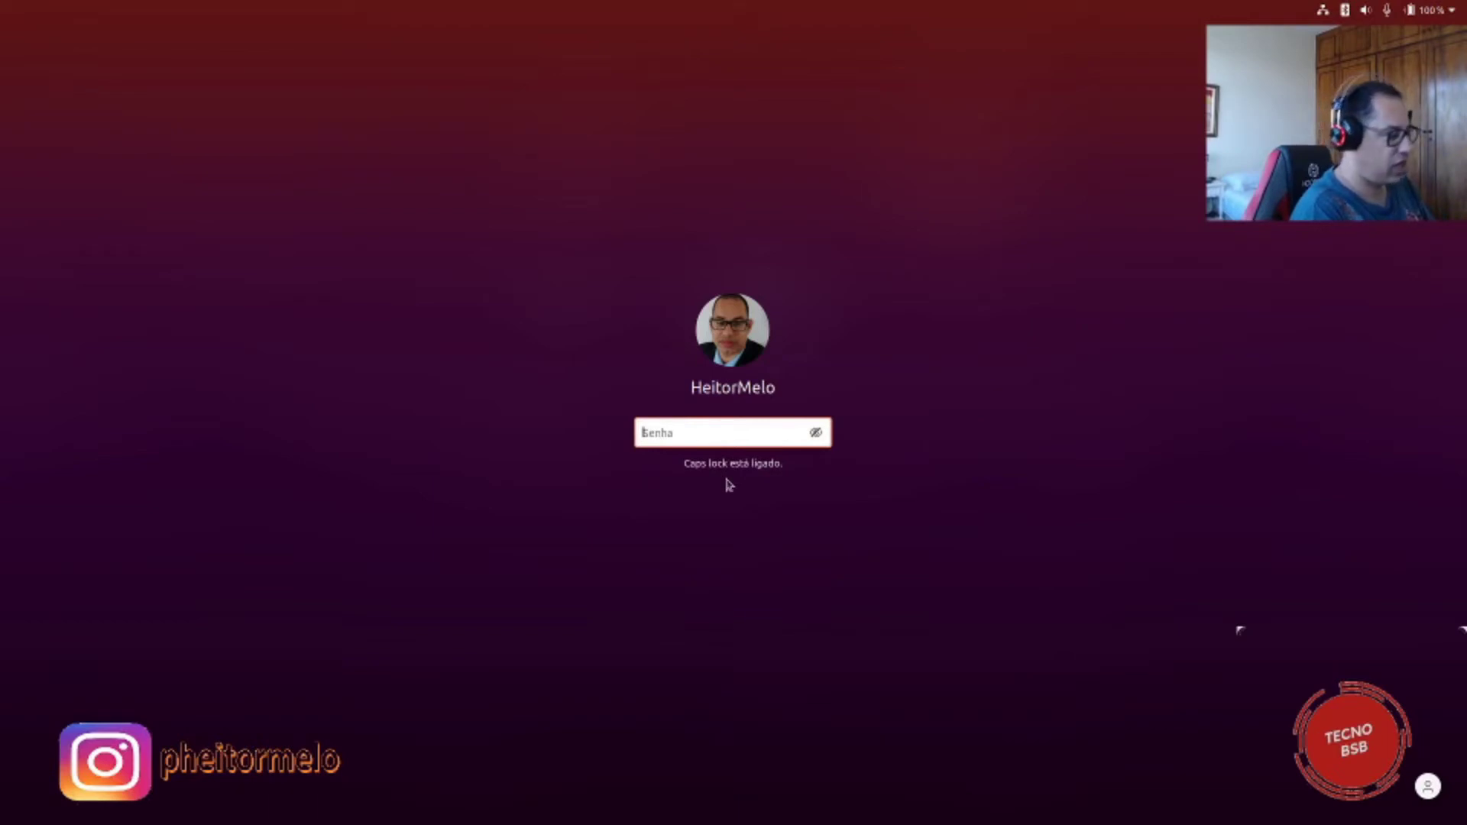
key("Caps_Lock")
type("••")
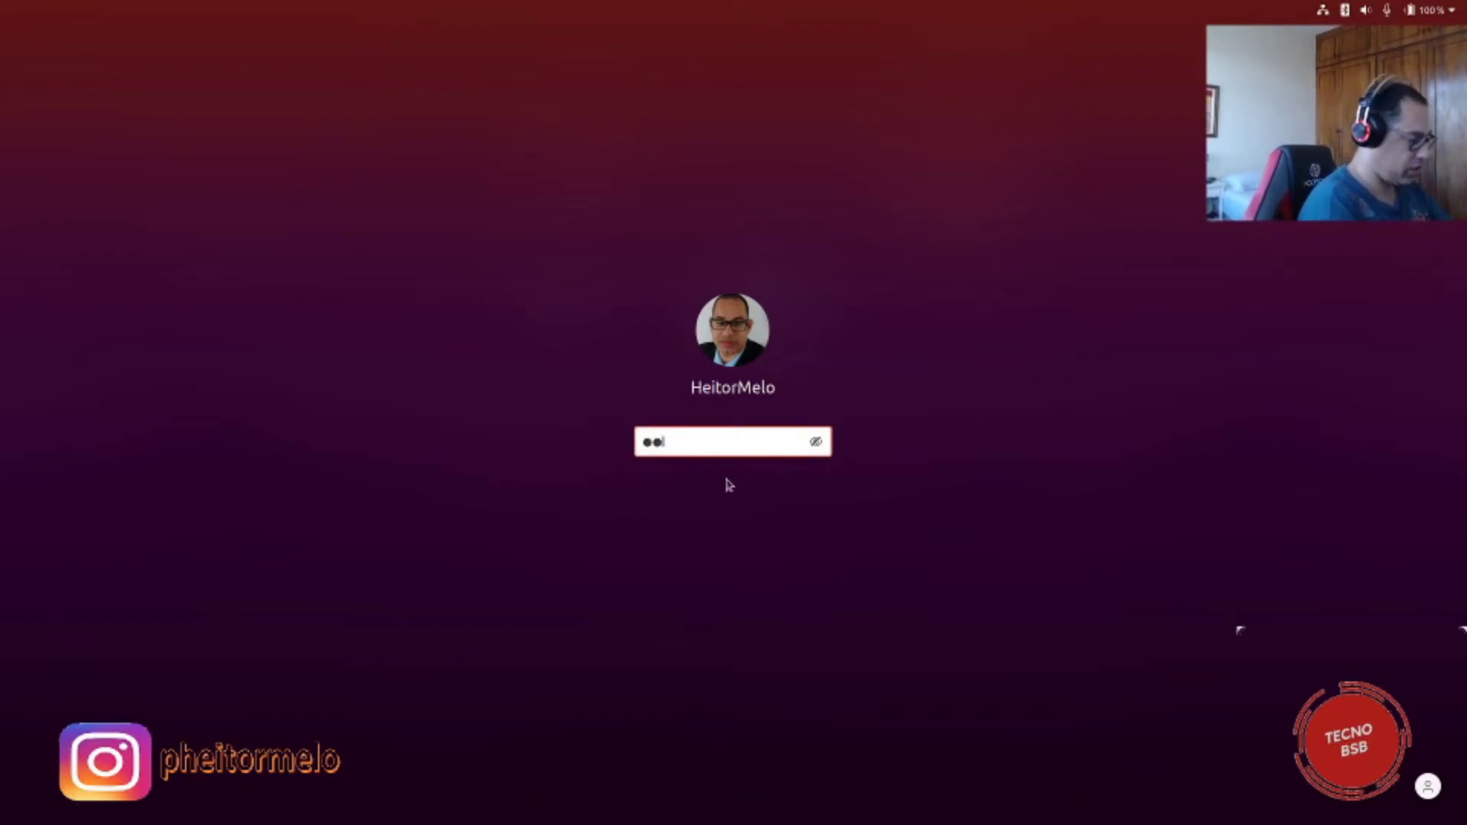
type("•••")
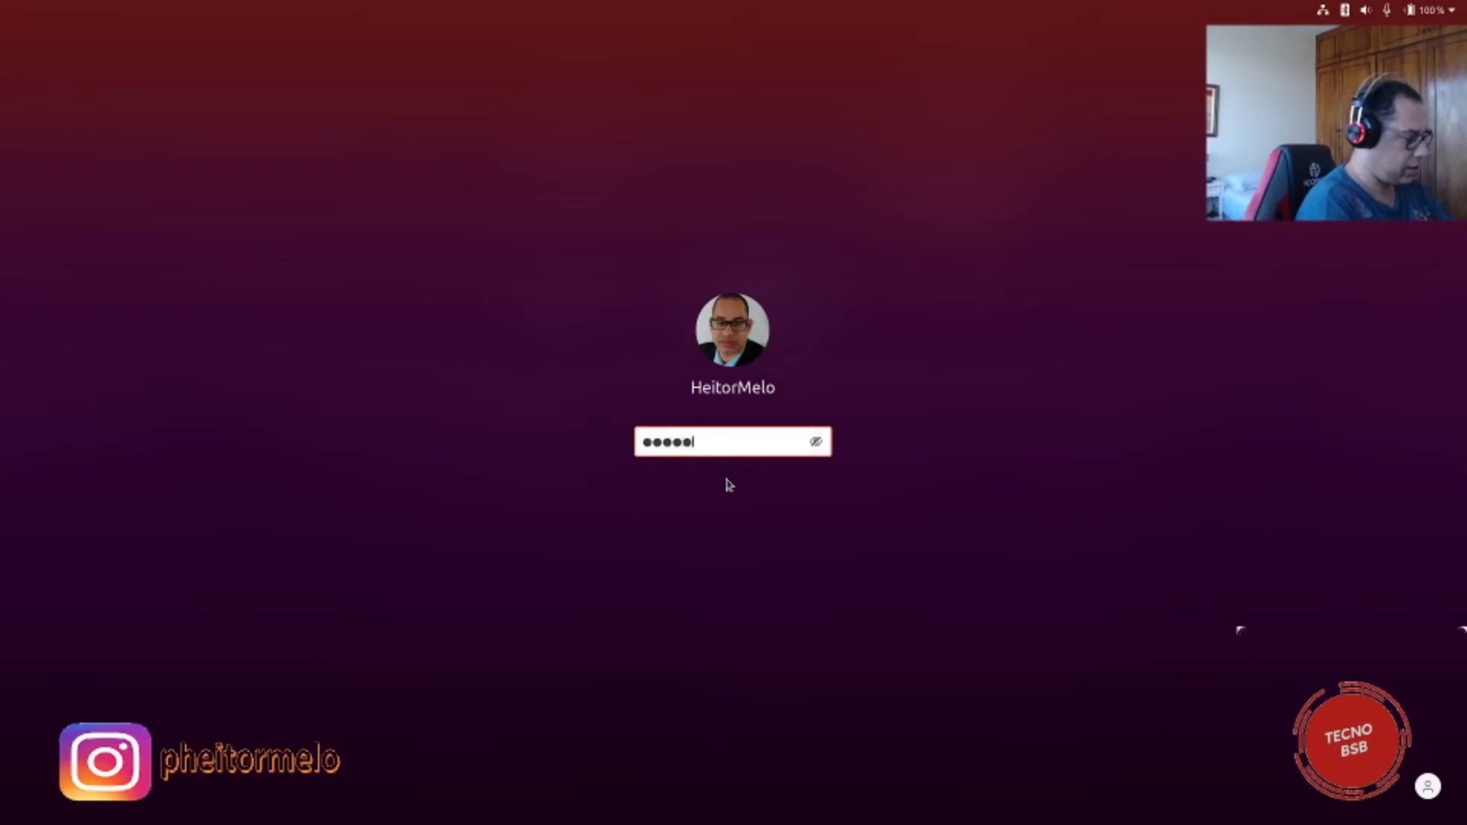
type("•••••")
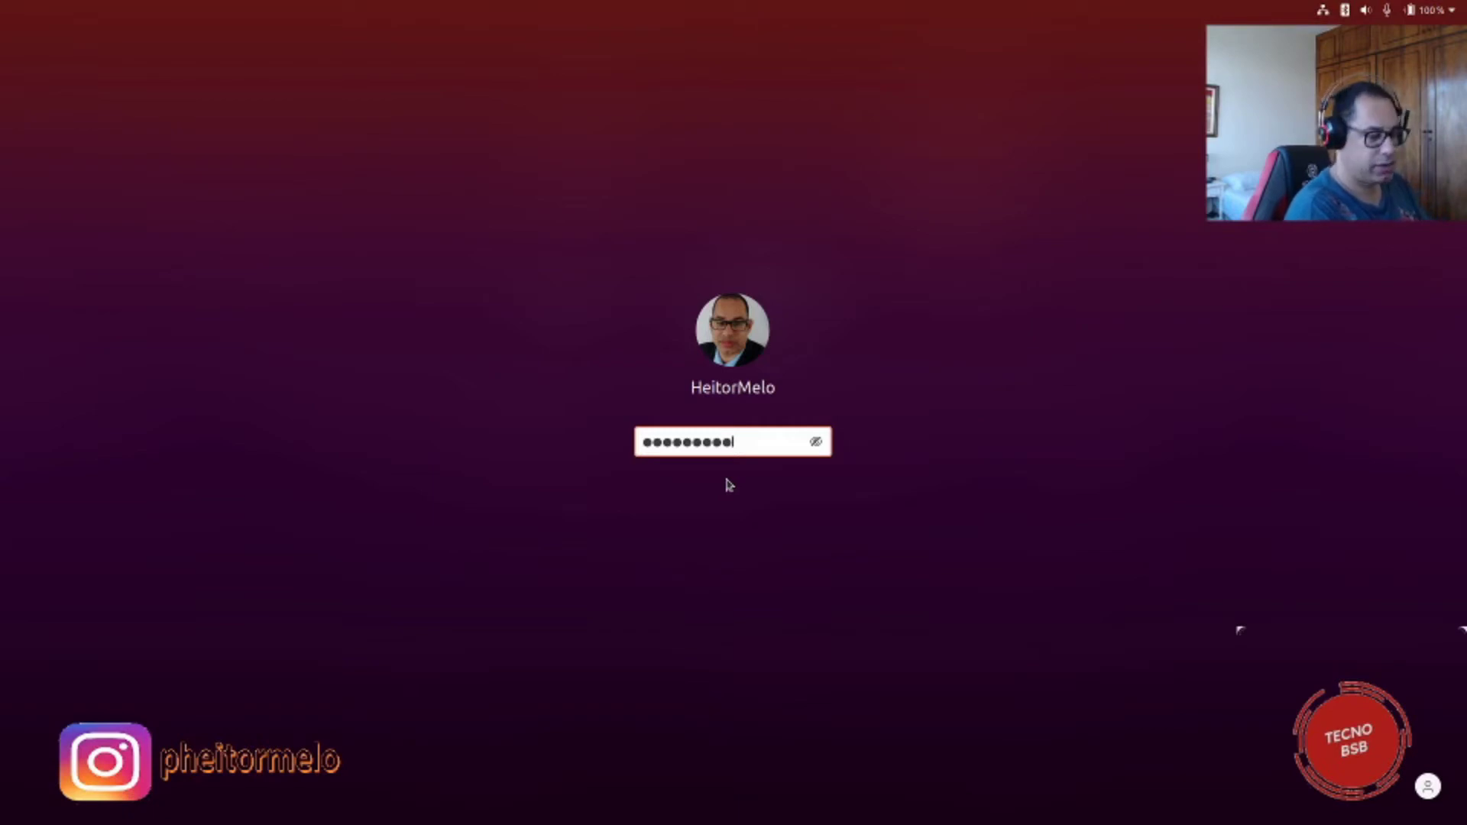
key("Return")
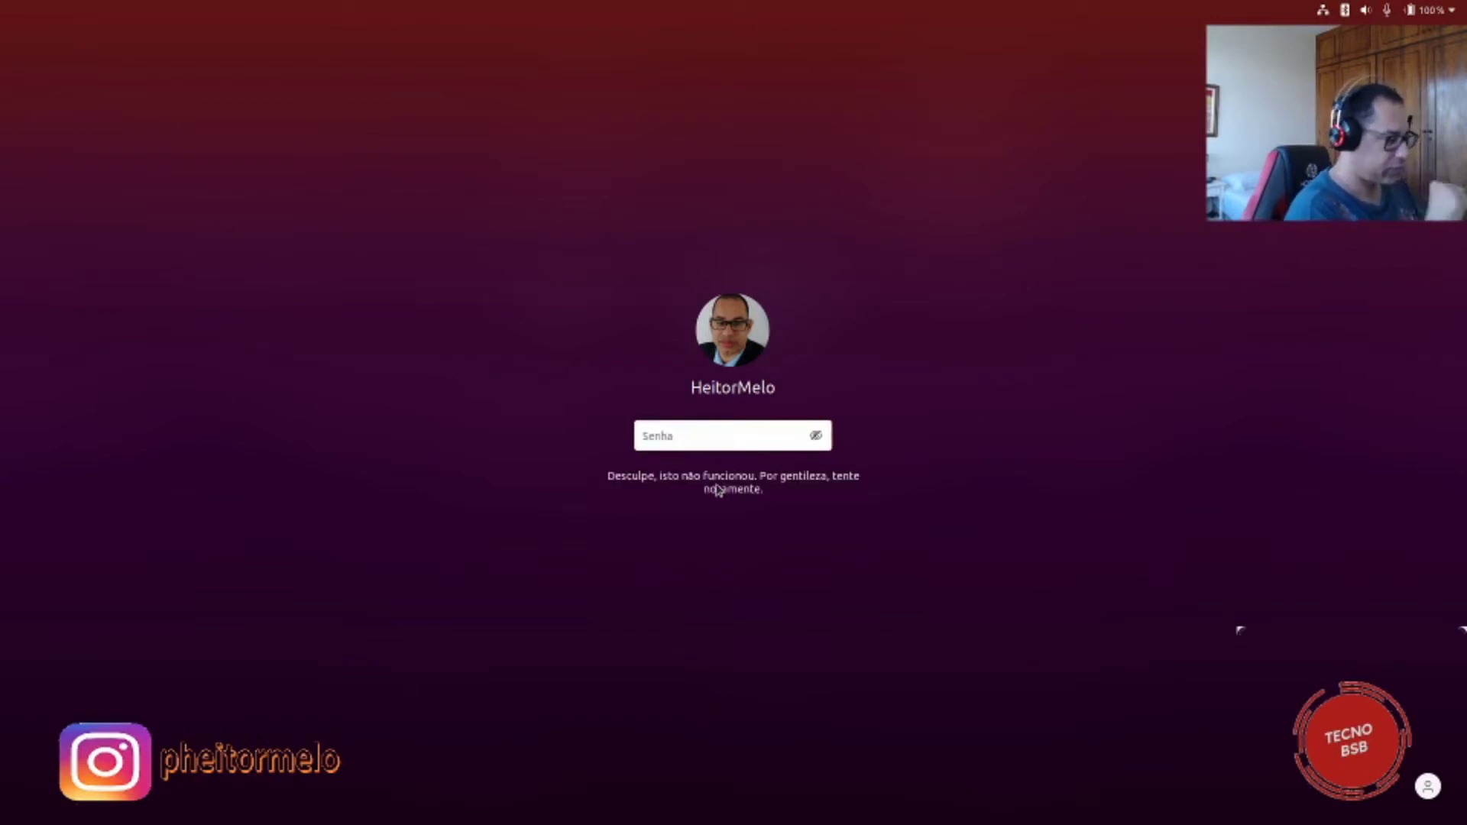
Step: Enter the account password again to unlock the session and return to the desktop
key("Caps_Lock")
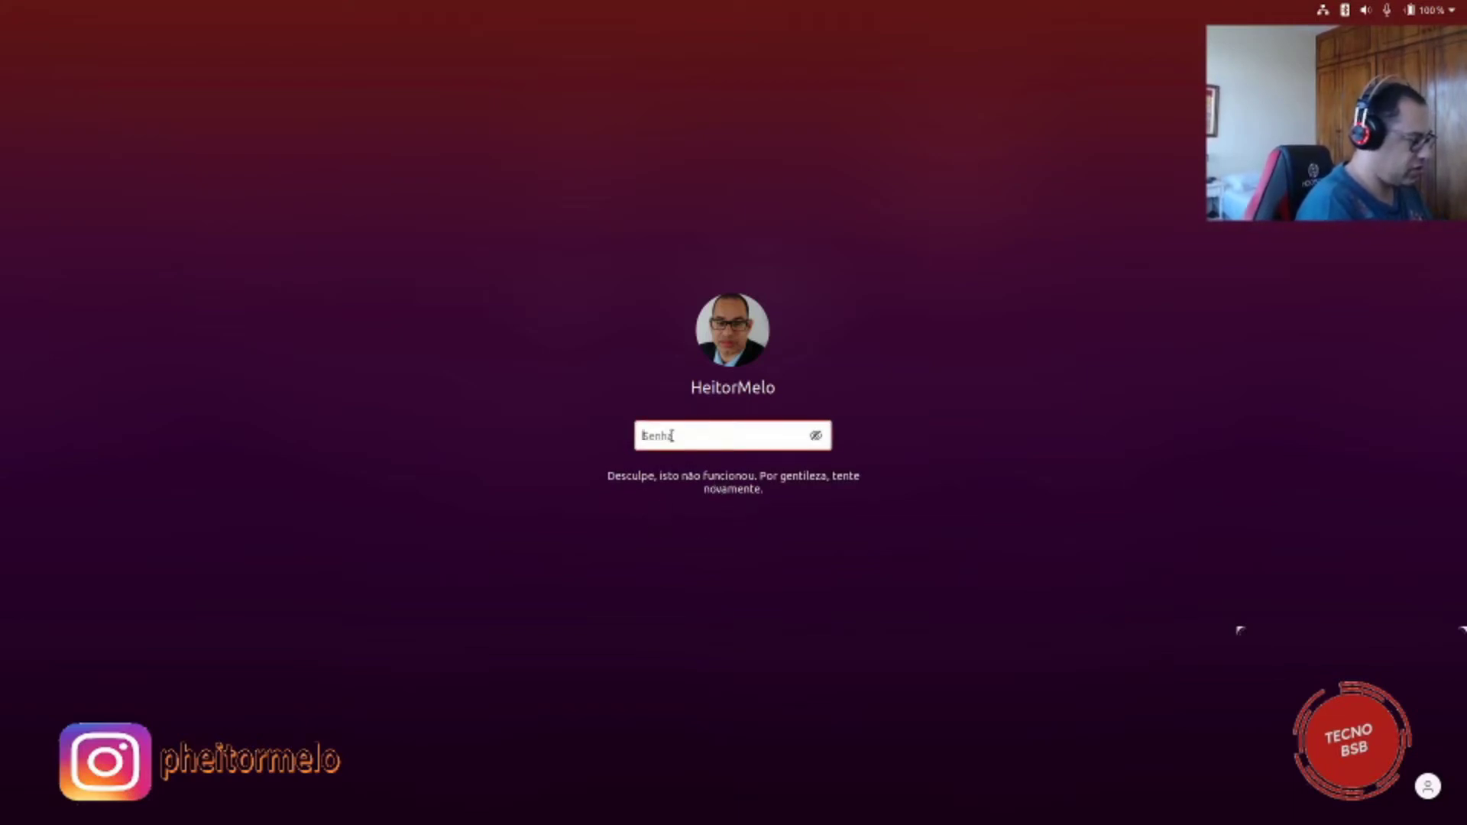
key("Caps_Lock")
type("•")
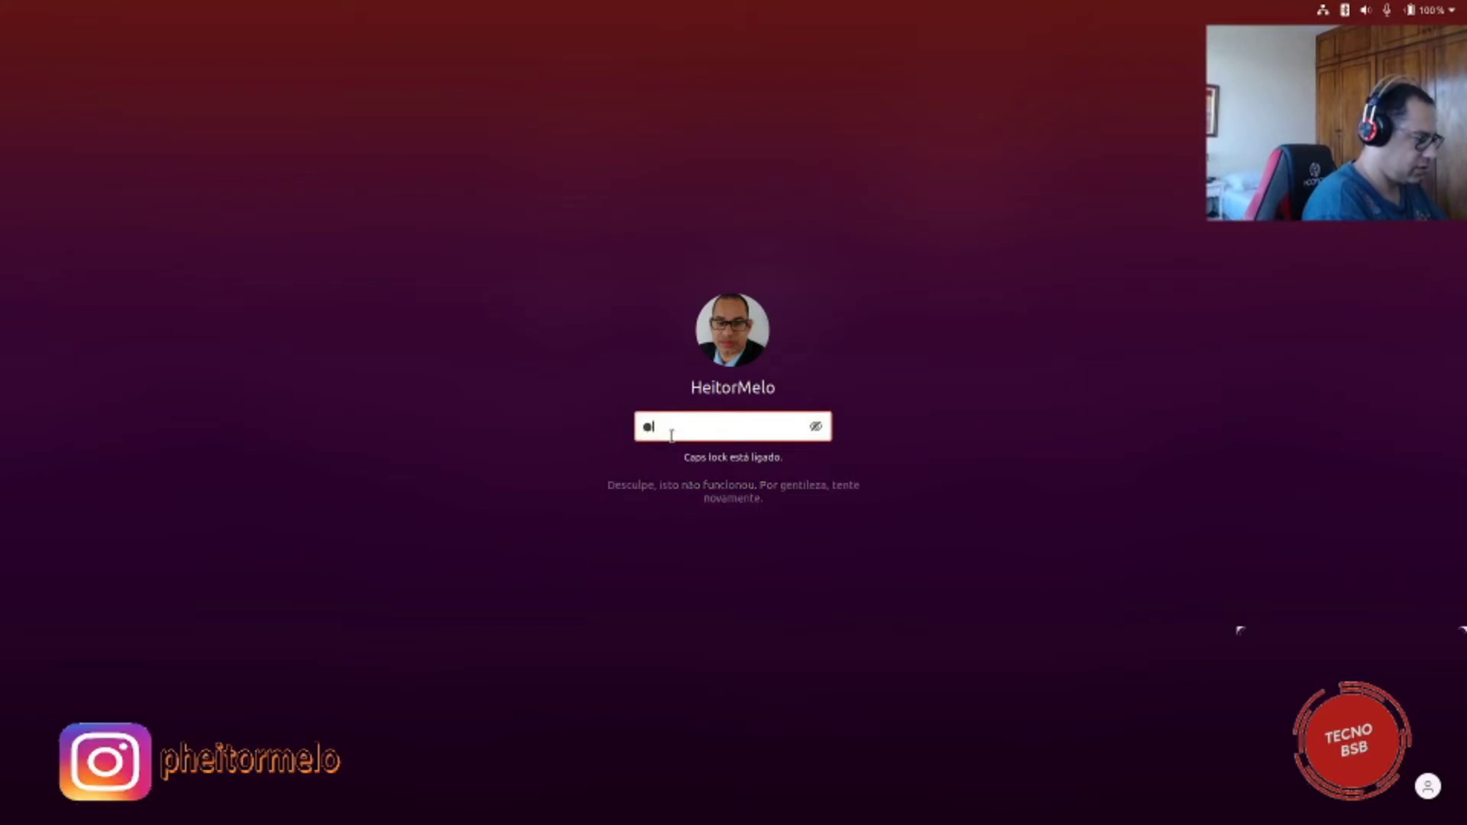
key("Caps_Lock")
type("••••••")
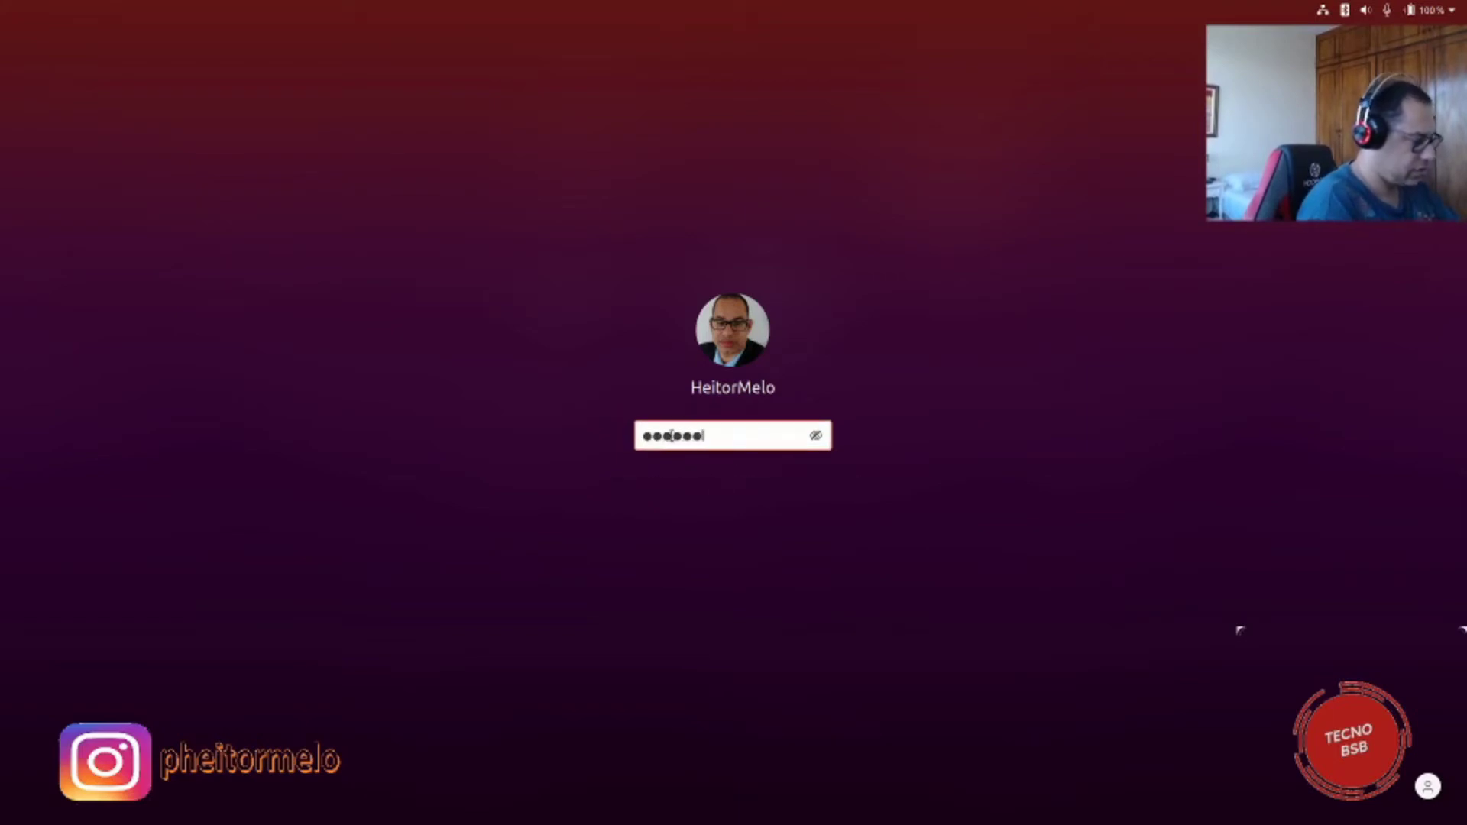
type("••••")
key("Return")
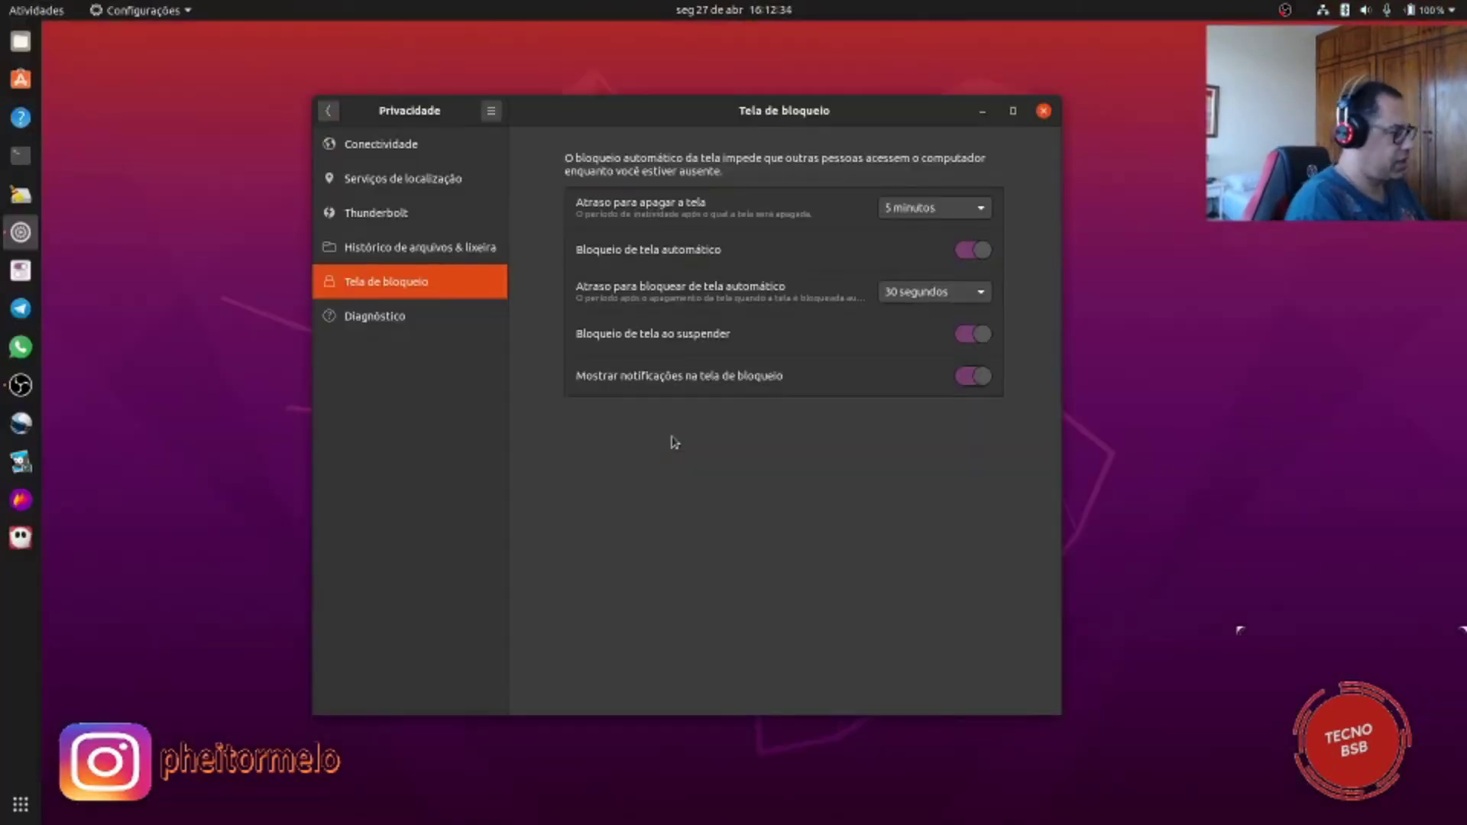
Step: Set the sending of error reports to Canonical to Automático on the Diagnóstico page
left_click(373, 320)
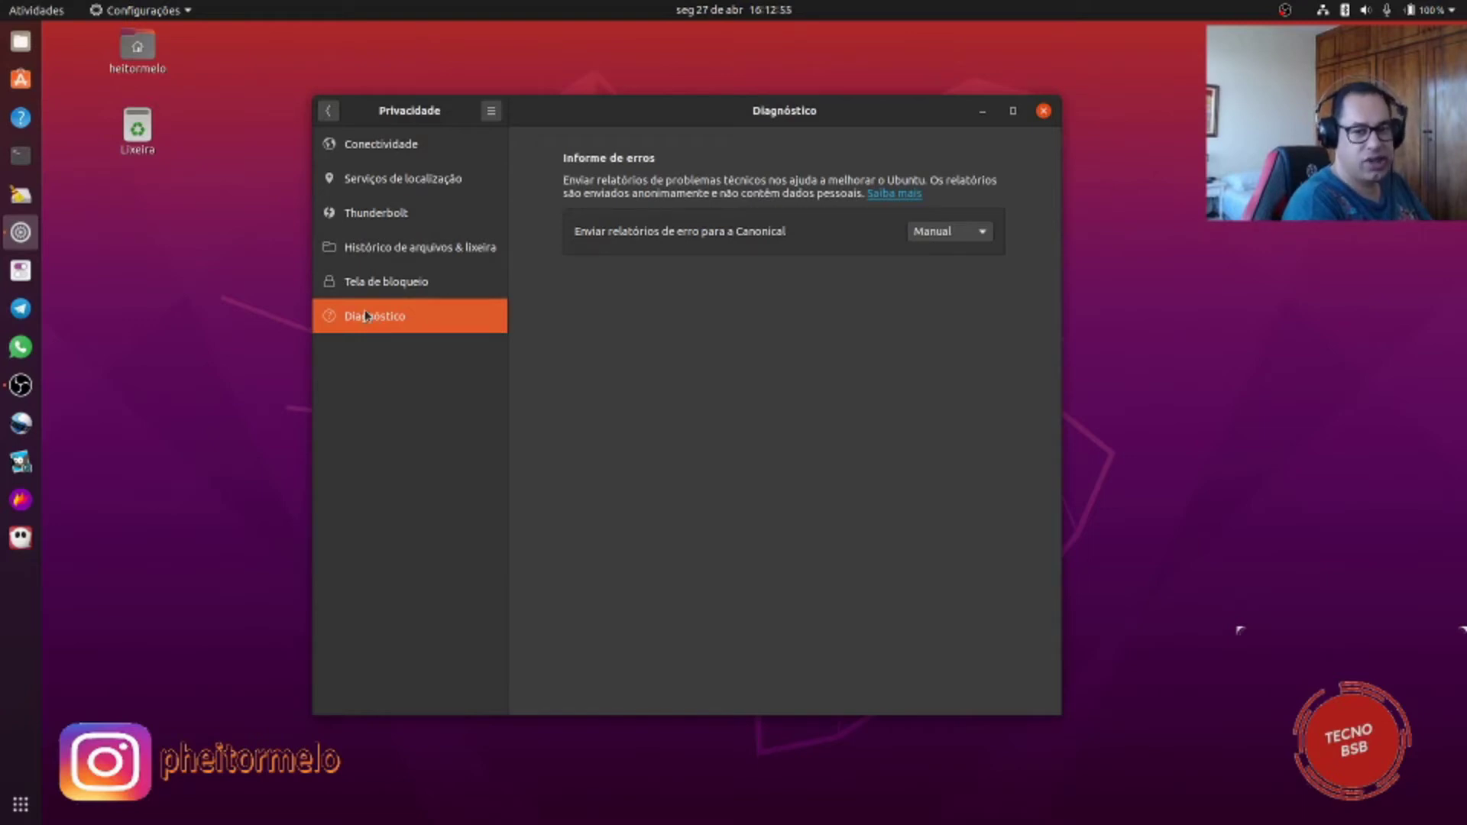
left_click(983, 245)
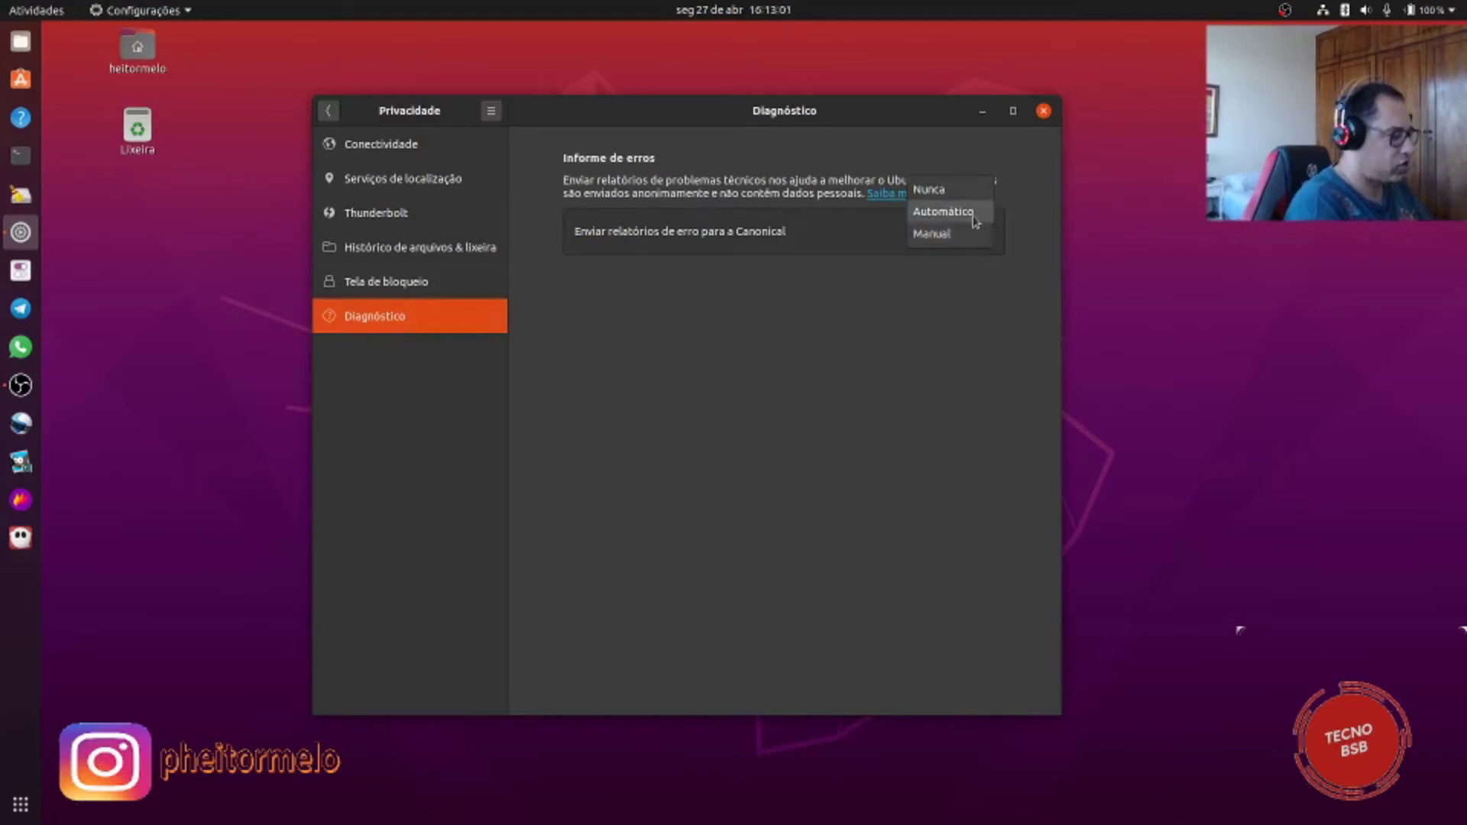
left_click(984, 210)
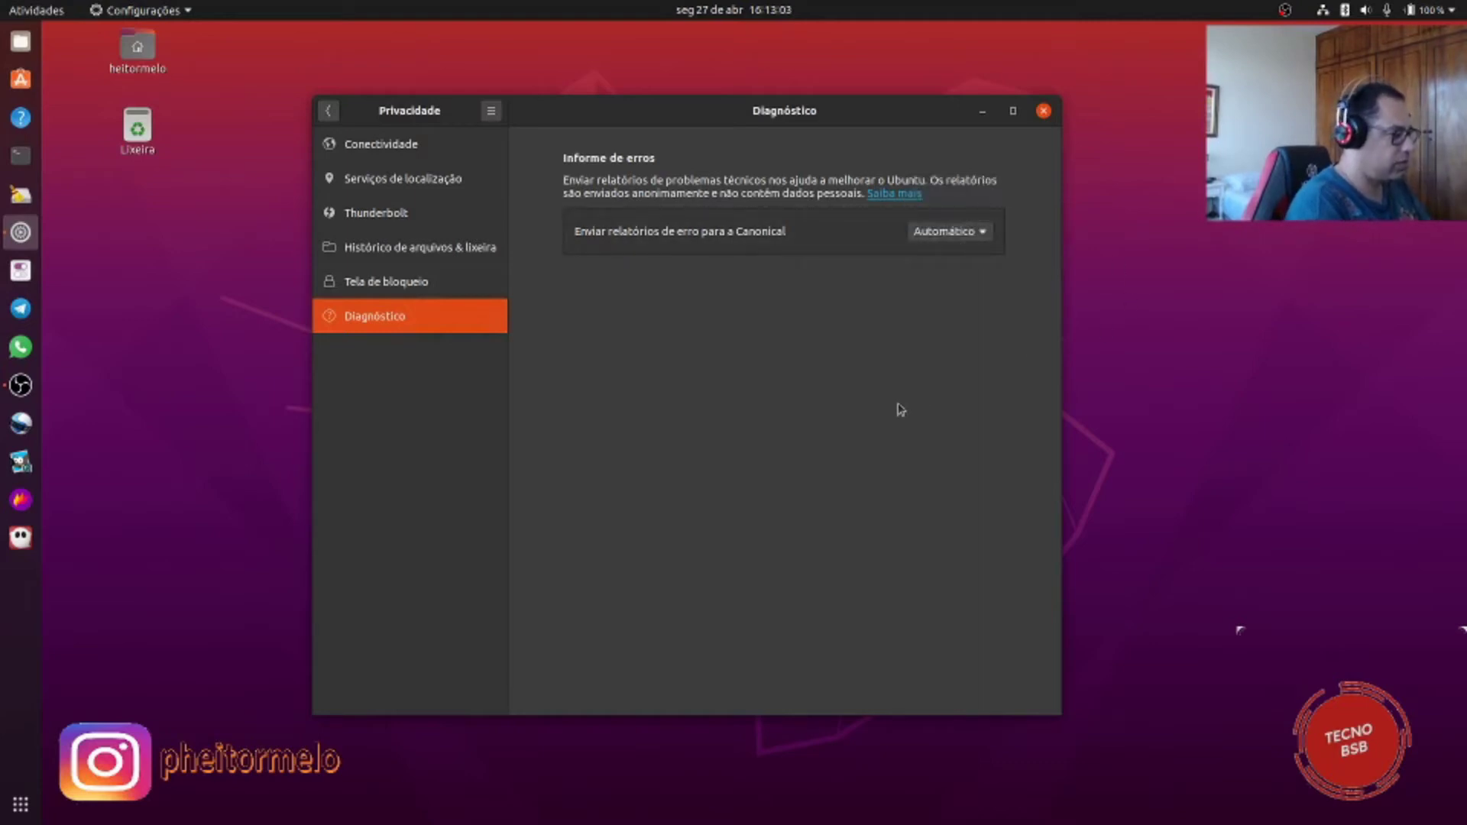
Step: Return to the main settings list and examine the connected accounts and available account providers in Contas online
left_click(327, 113)
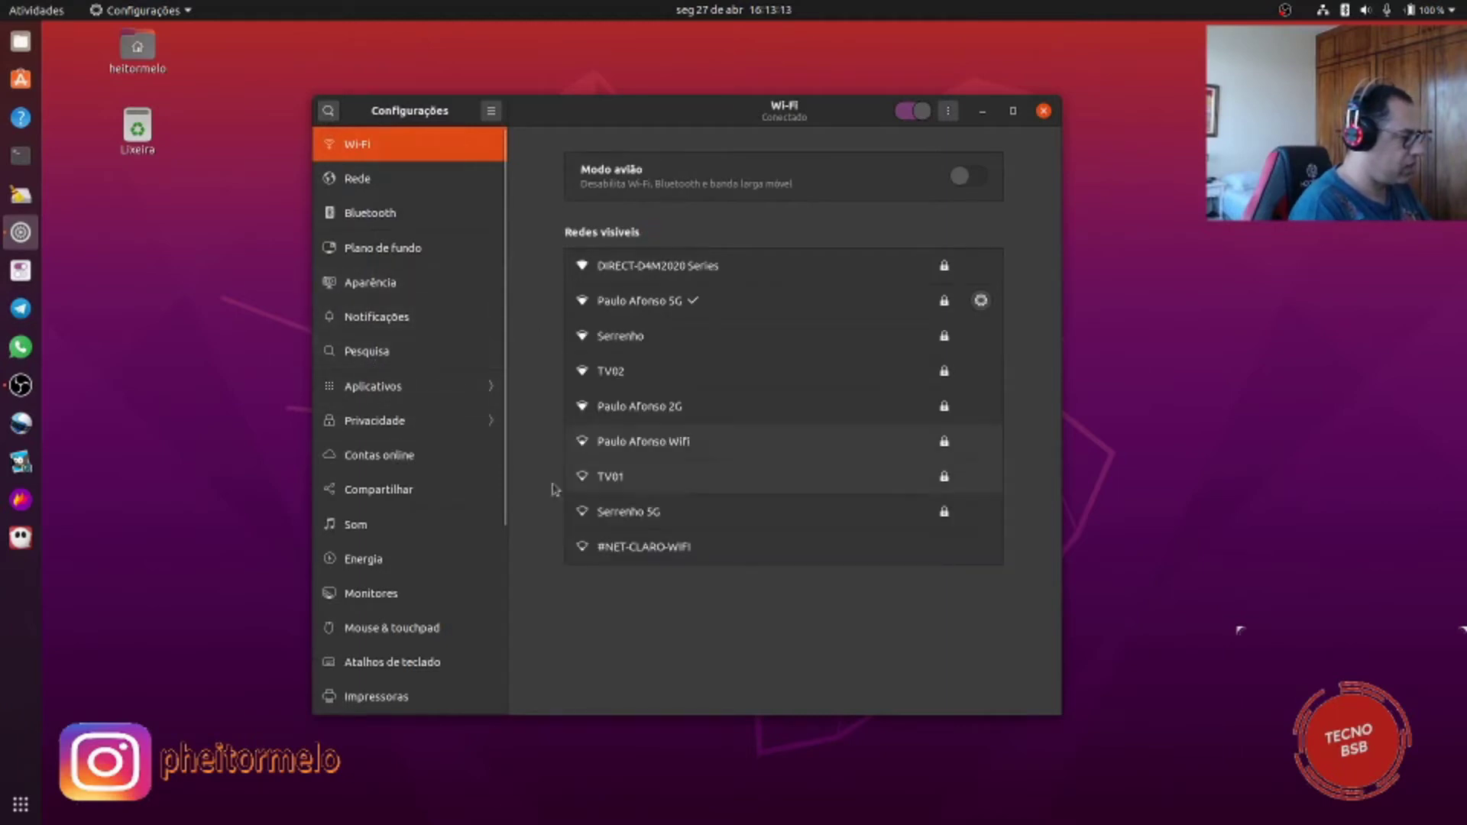
left_click(354, 461)
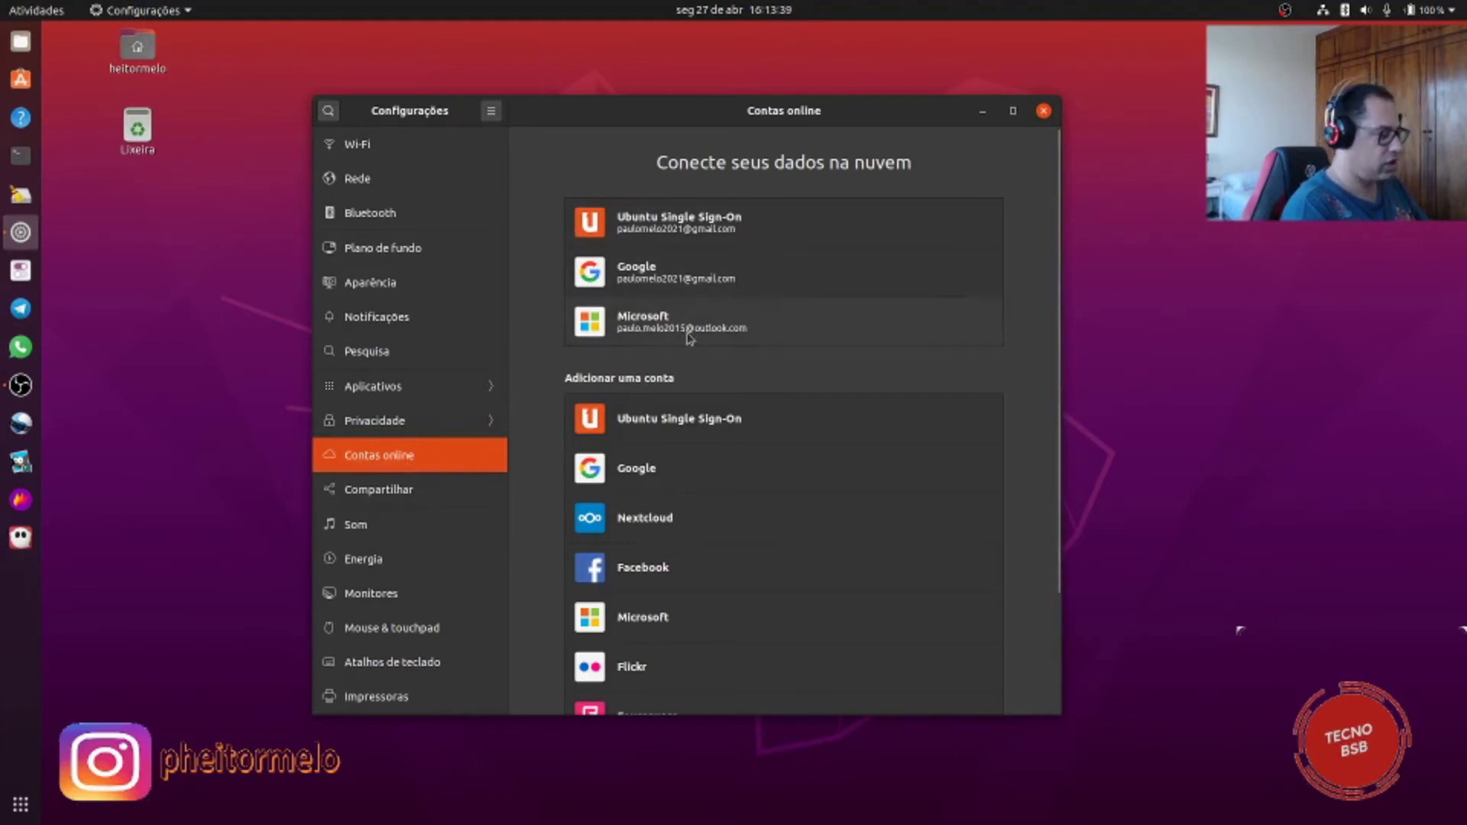
scroll(698, 343, "down", 3)
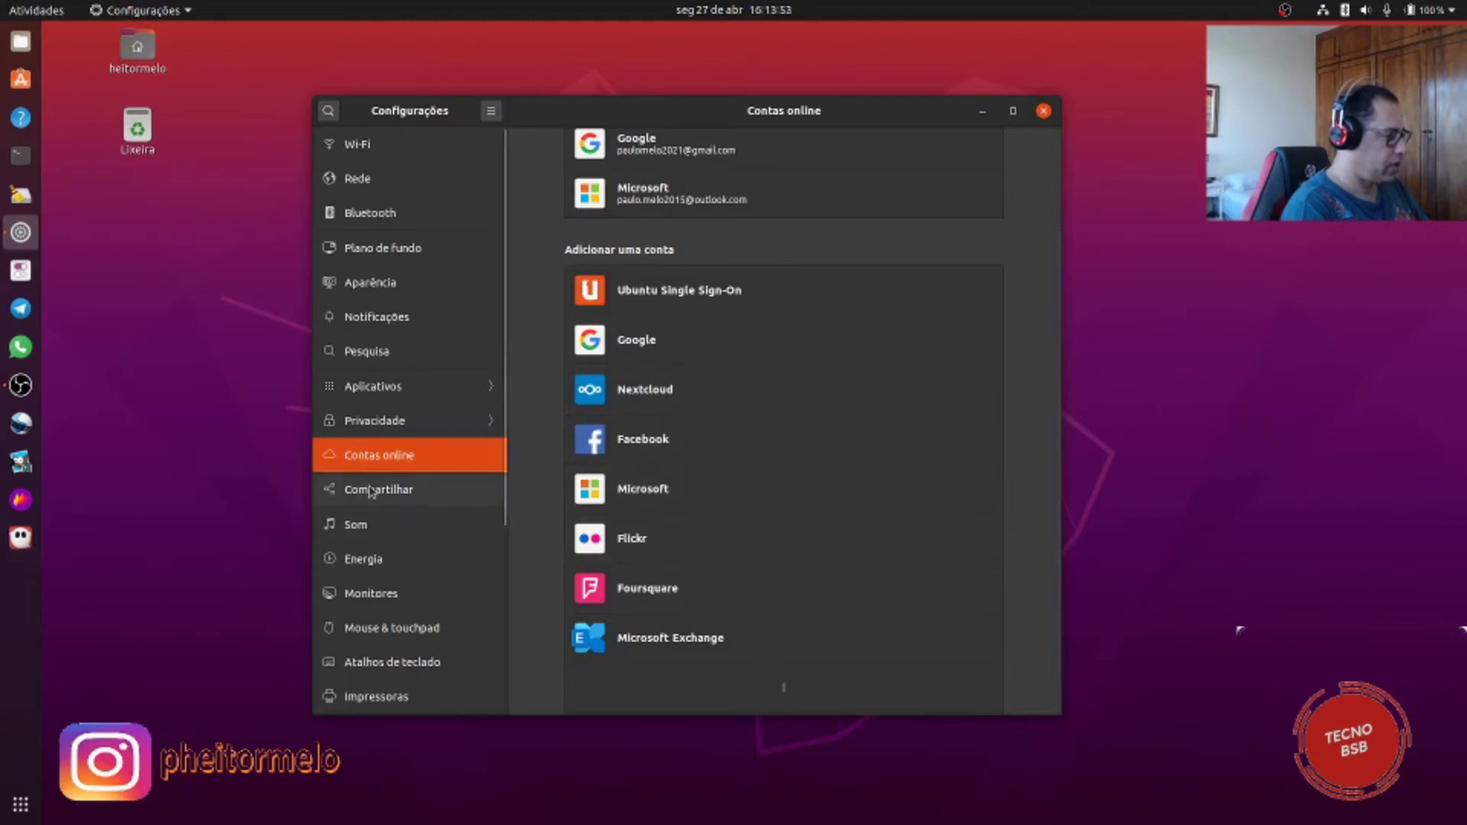
Step: Shorten the computer name on the Compartilhar page to tecnobsb by removing the part before it and the hyphen
left_click(368, 490)
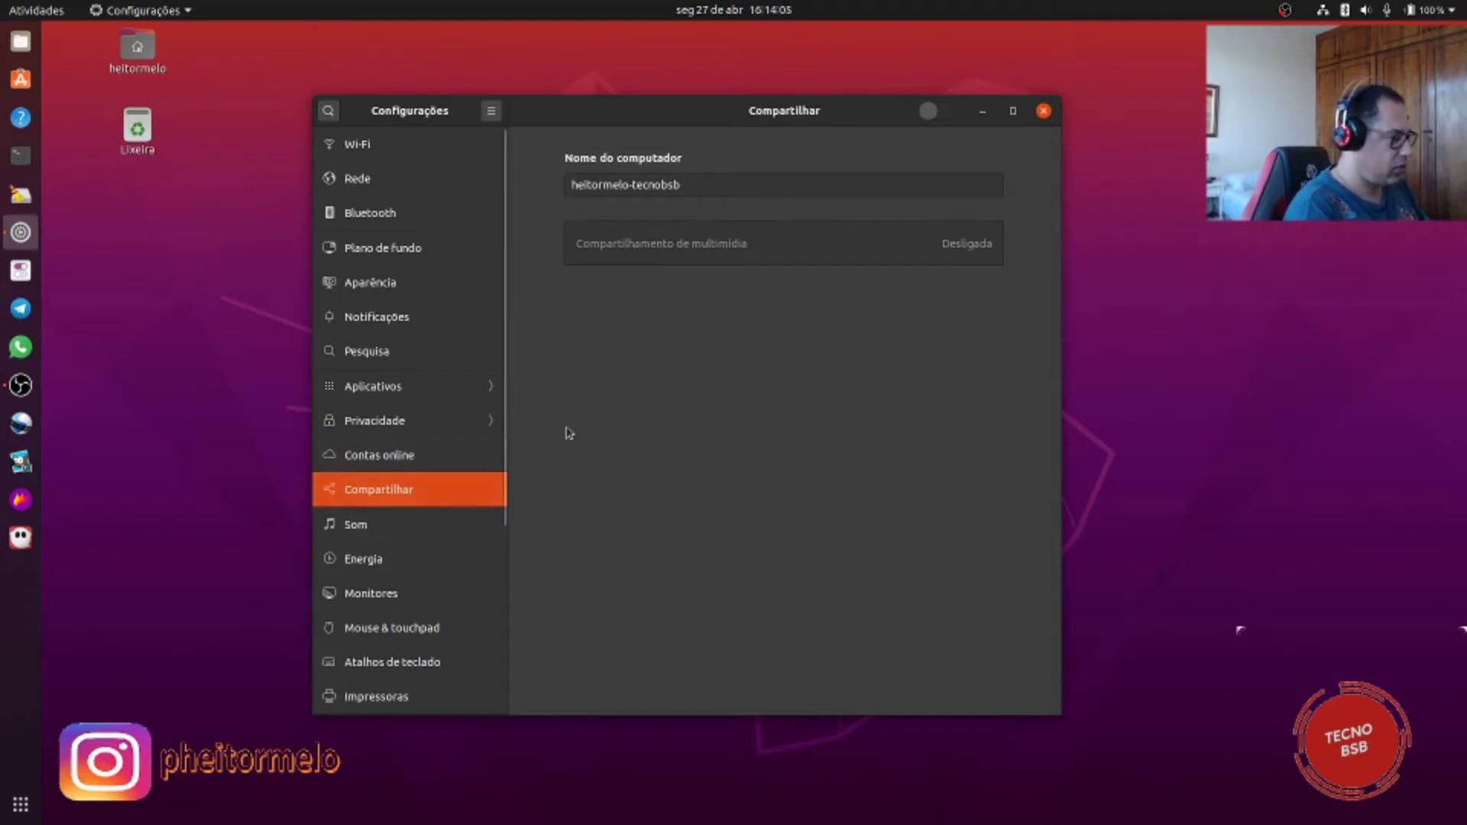
left_click(630, 184)
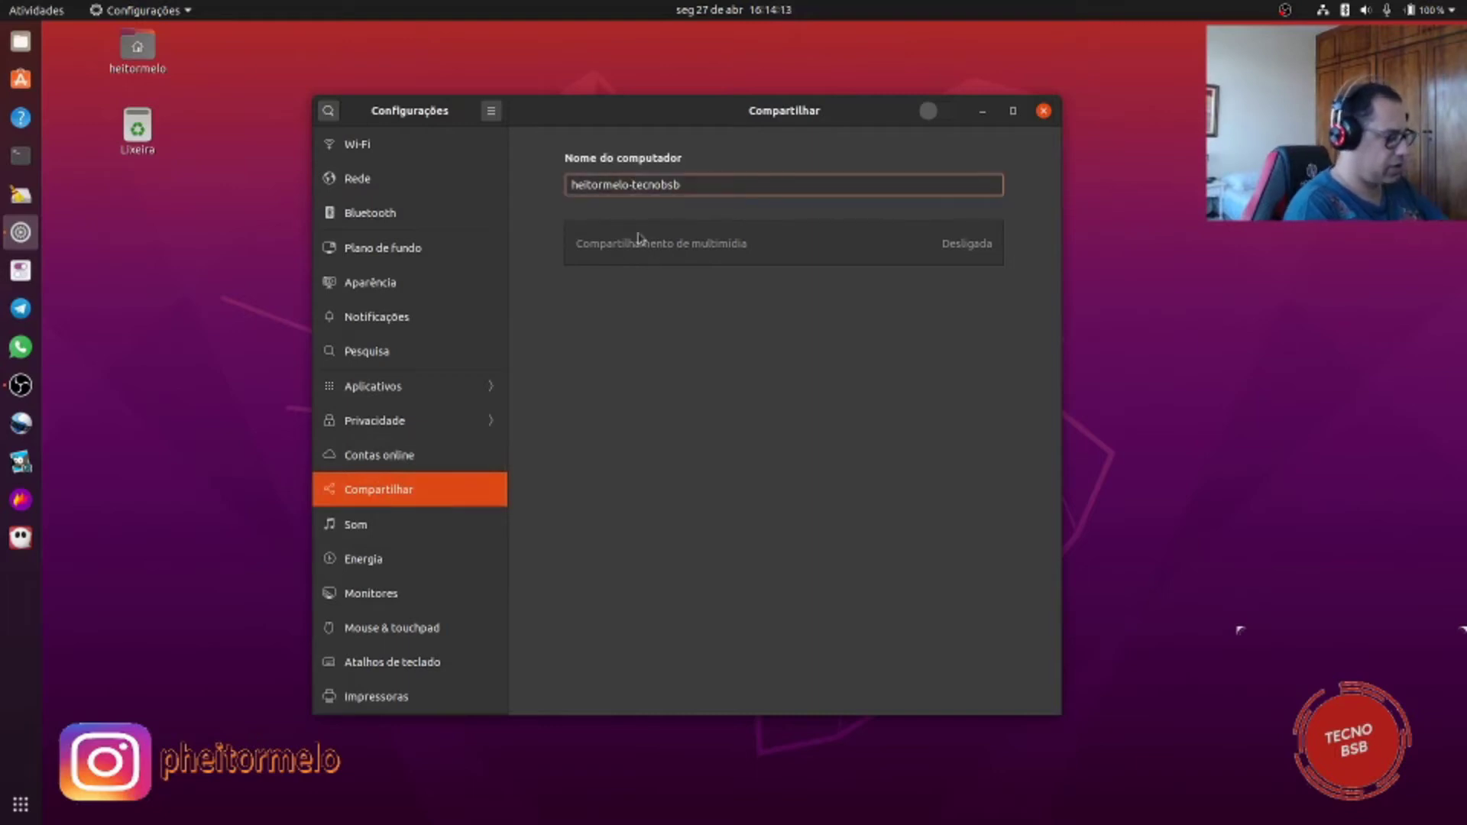
key("BackSpace")
key("BackSpace")
key("BackSpace")
key("BackSpace")
key("BackSpace")
key("BackSpace")
key("BackSpace")
key("BackSpace")
key("BackSpace")
key("BackSpace")
key("BackSpace")
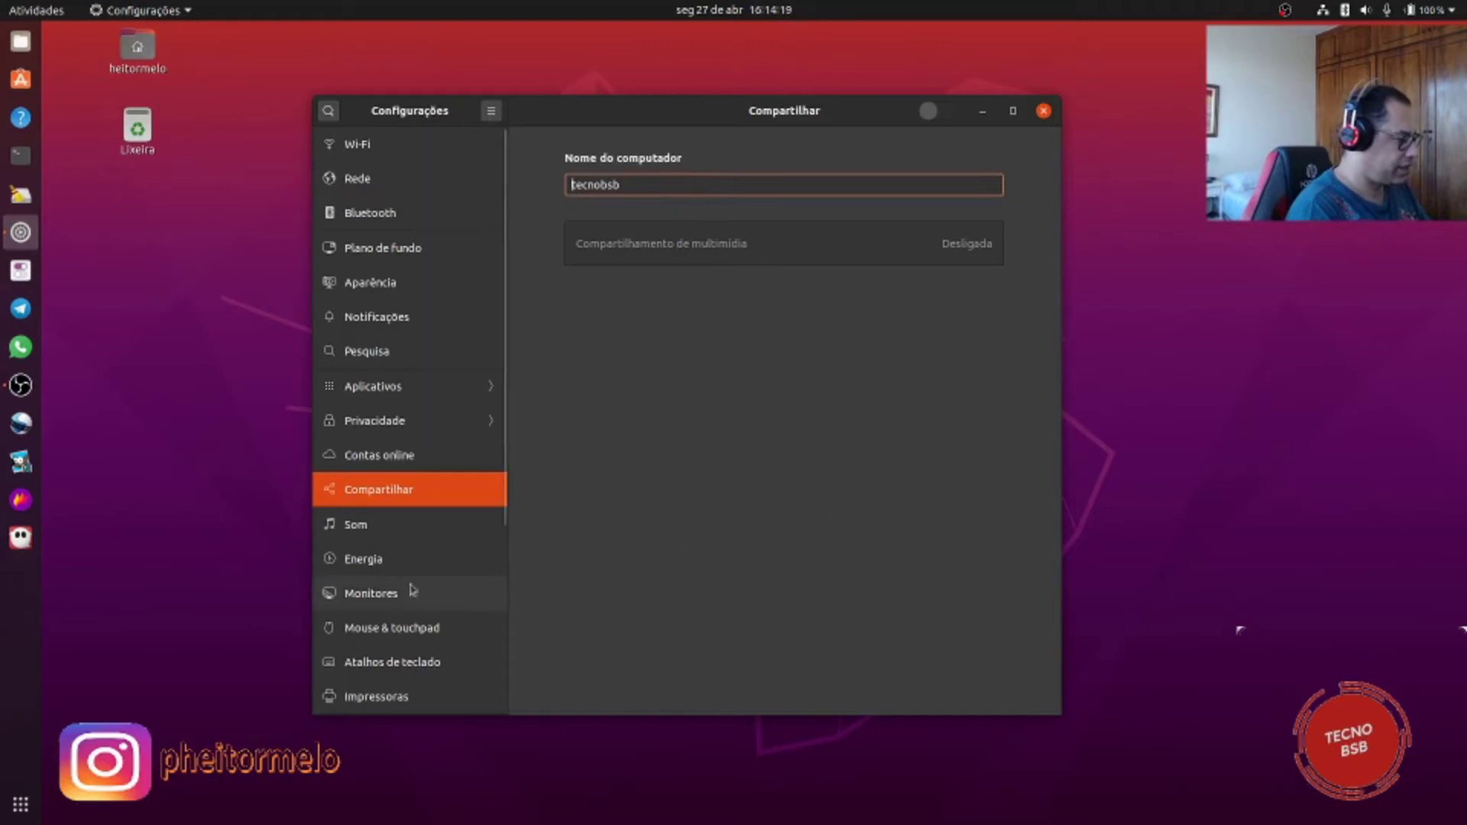
Step: Examine the volume and output options in Som, the battery and saving options in Energia, and the screen arrangement in Monitores
left_click(354, 531)
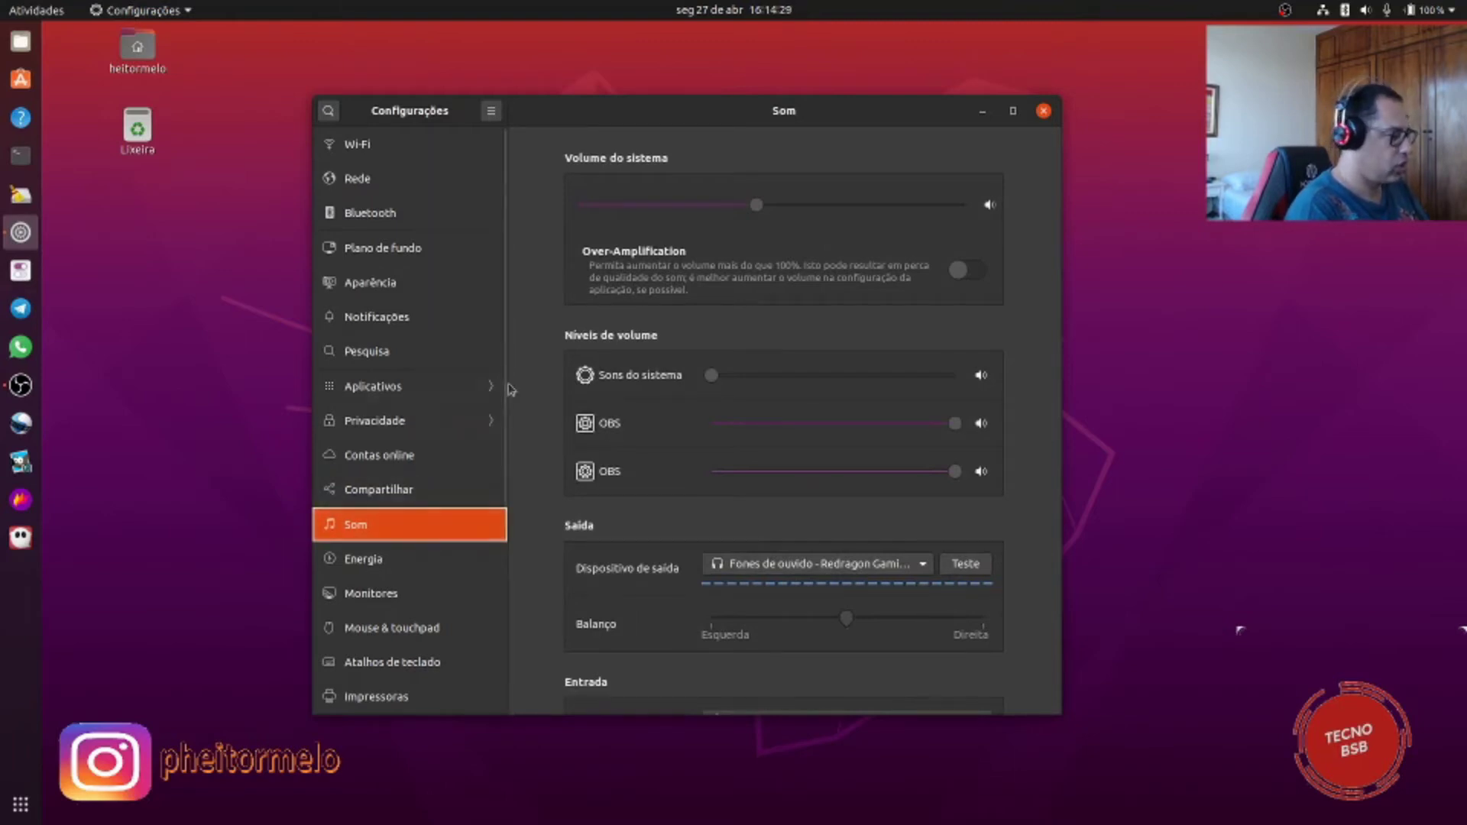
left_click_drag(593, 122, 630, 93)
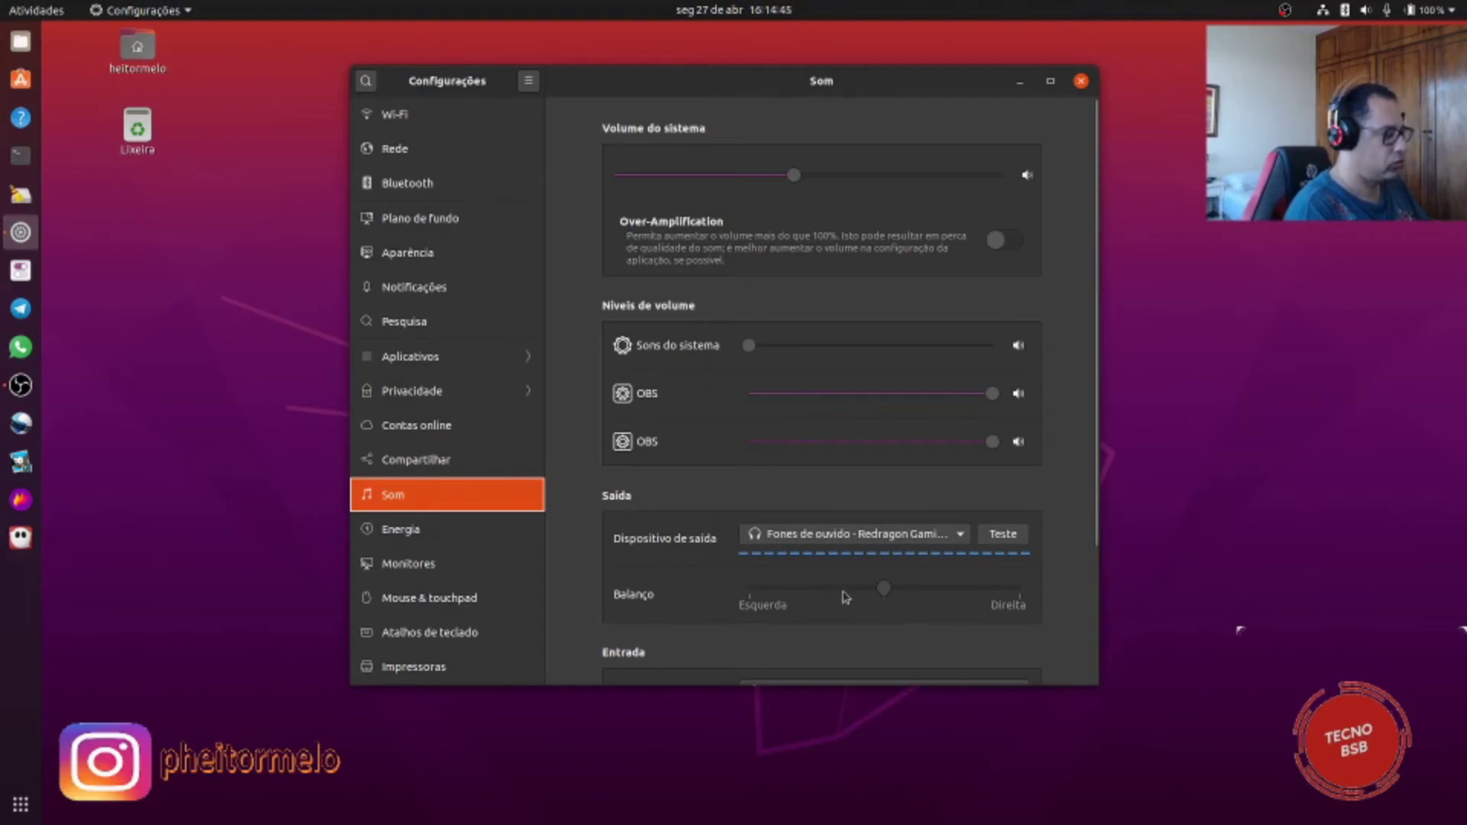
left_click(392, 535)
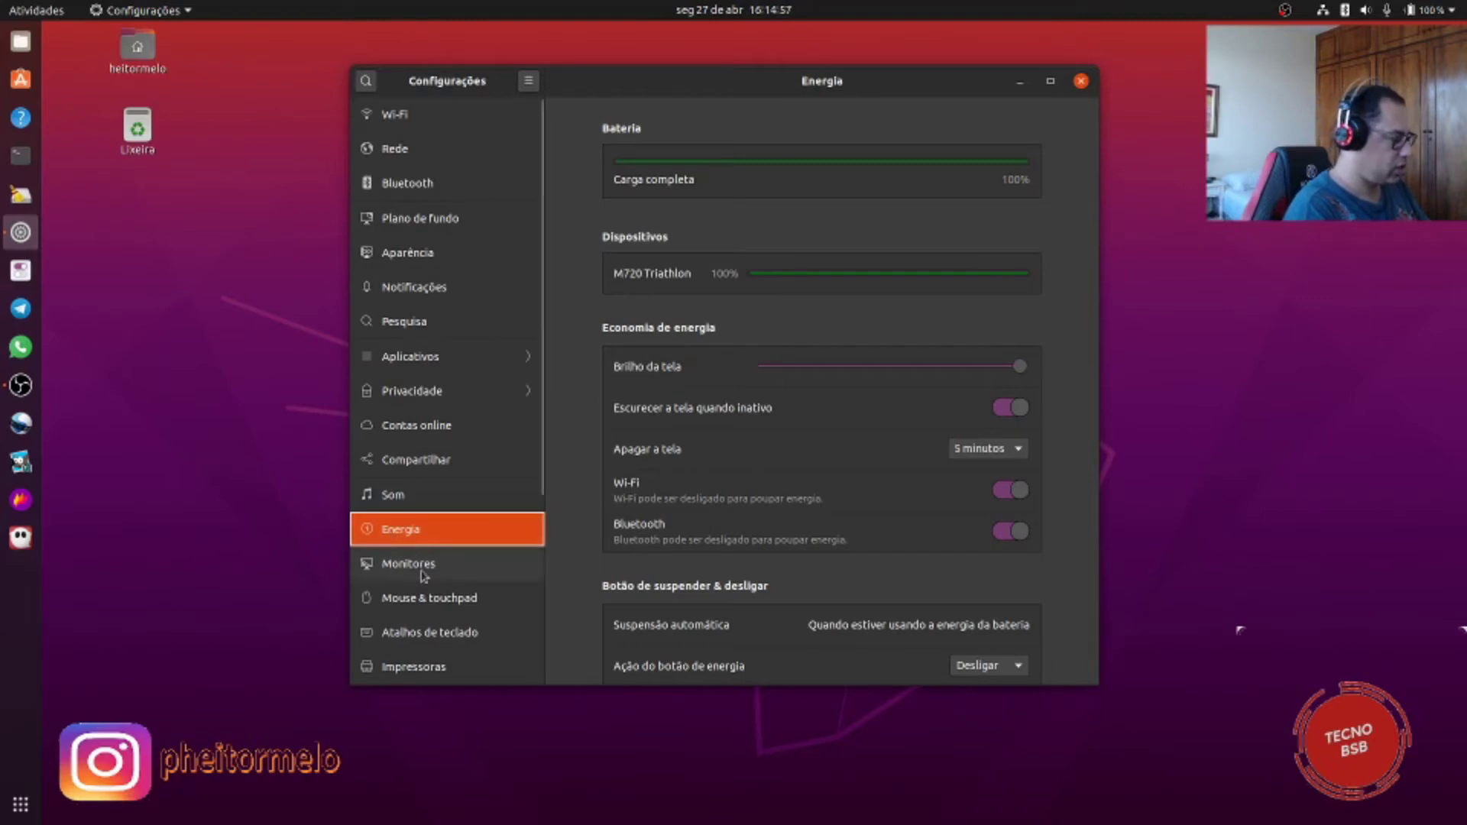
left_click(424, 573)
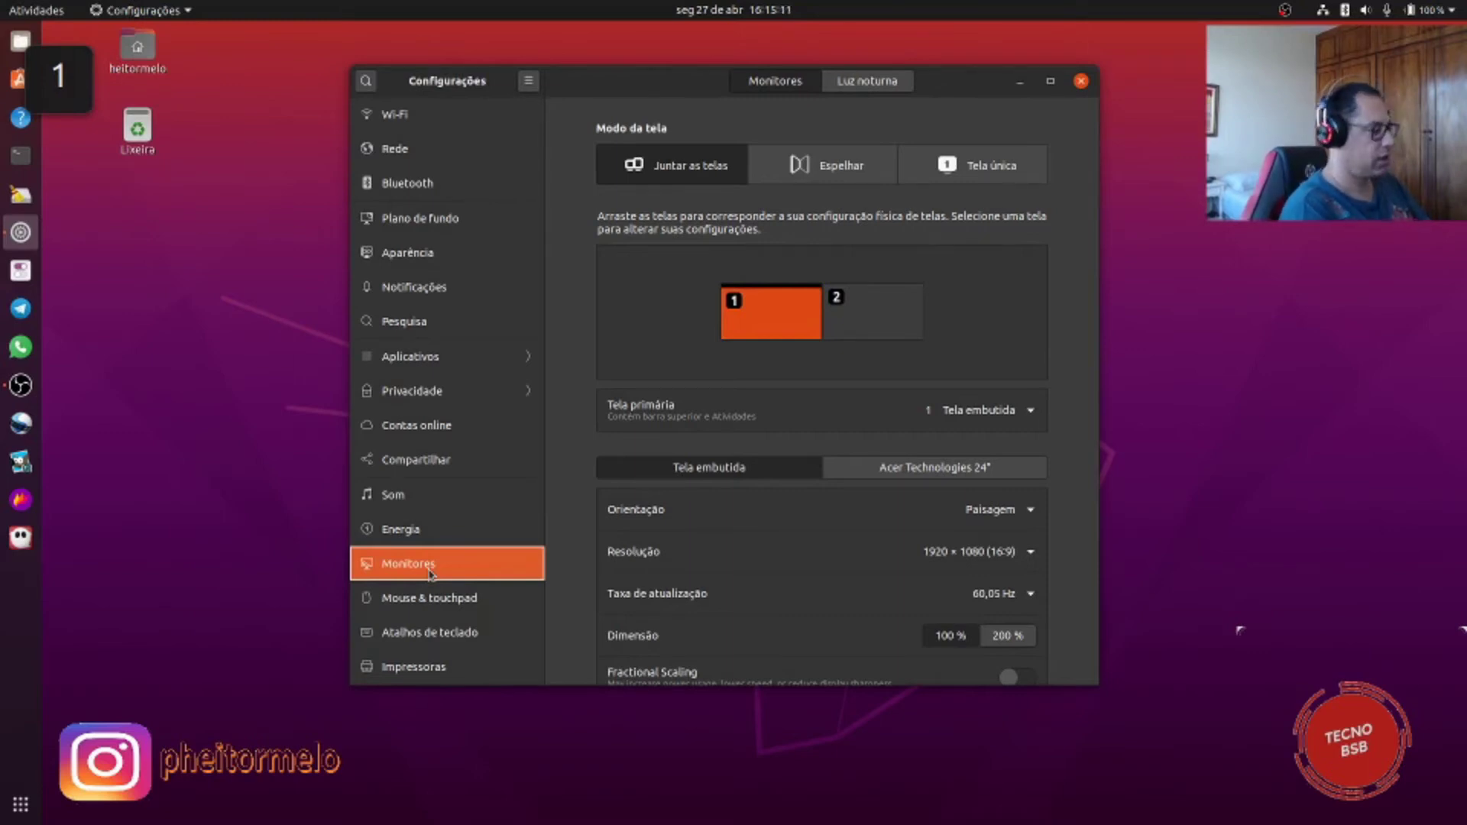
Step: Examine the Mouse & touchpad options, the list of keyboard shortcuts and the installed printers on their settings pages
left_click(420, 612)
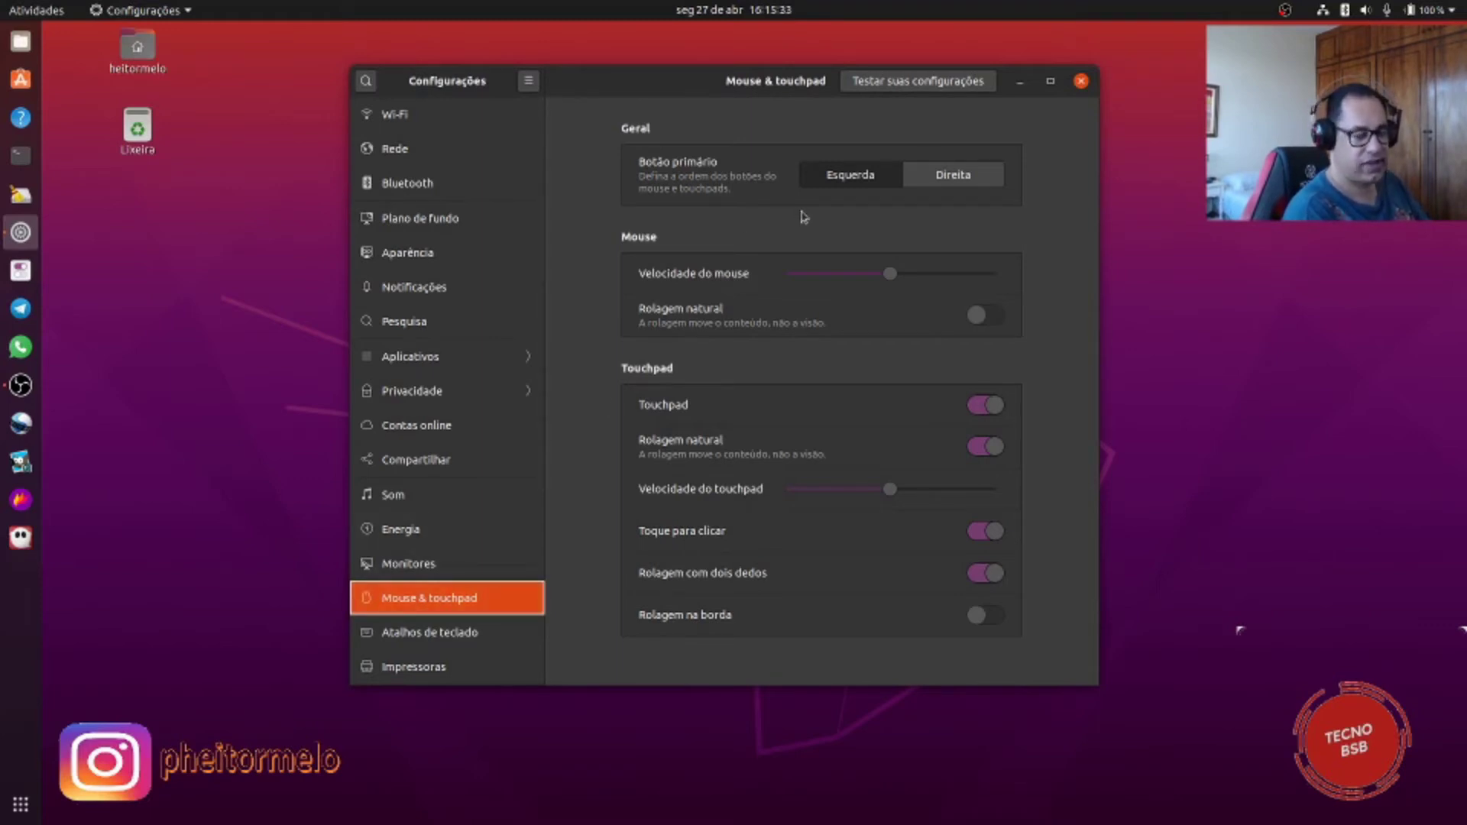
left_click(424, 628)
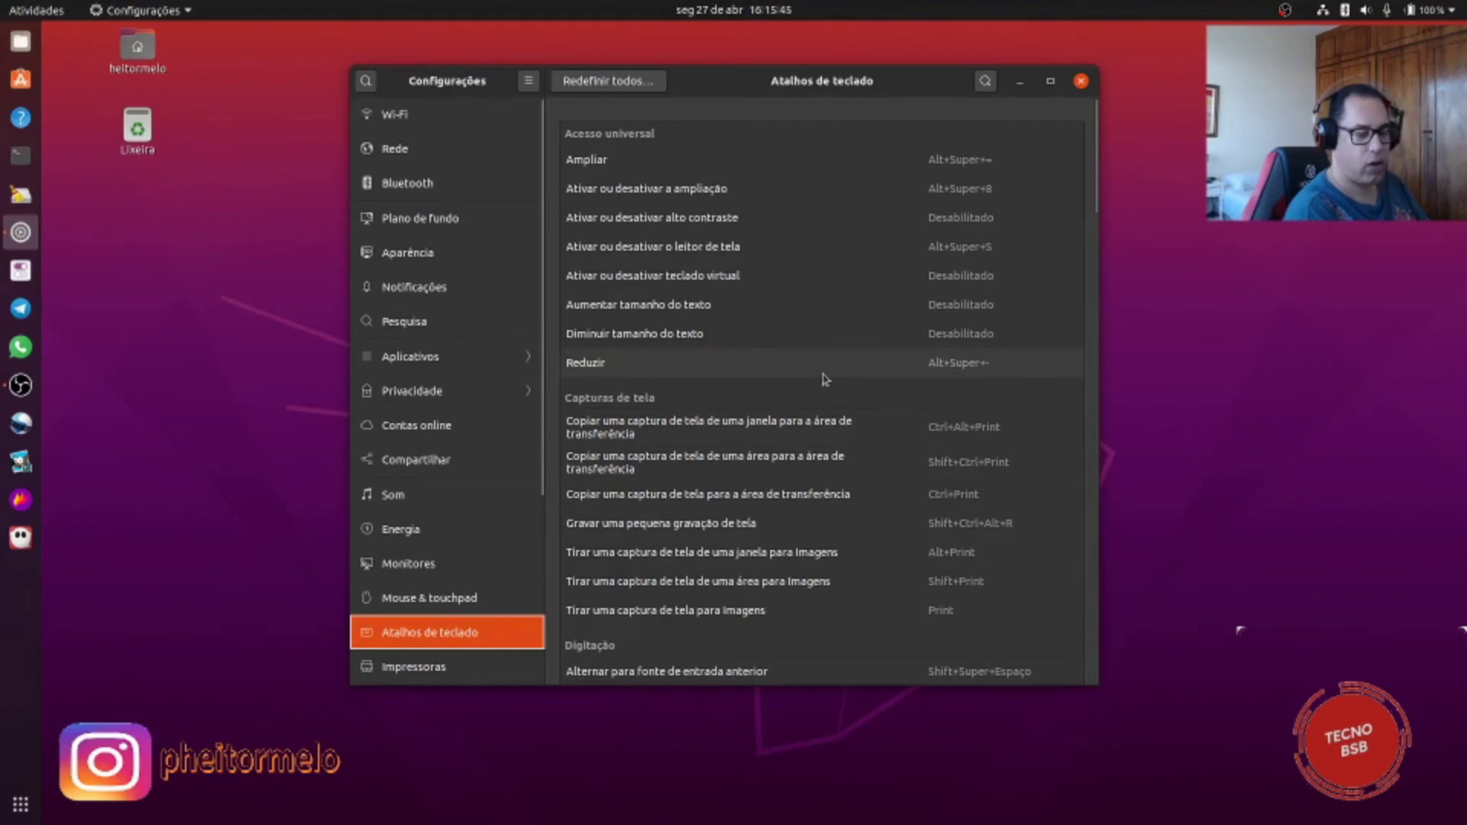
left_click(426, 681)
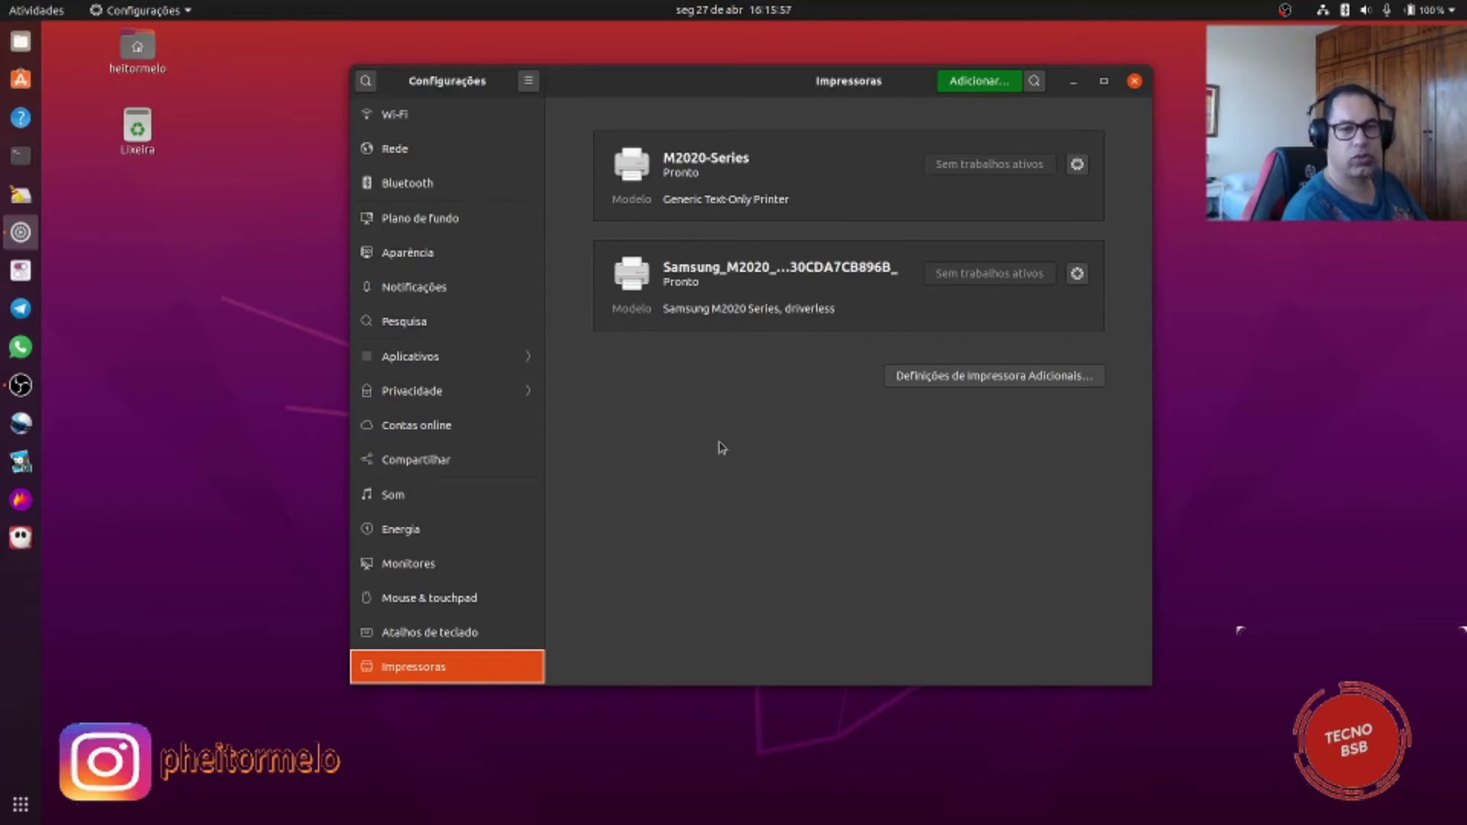
Step: Review the settings for Mídia removível, the device colour profiles in Cor, and the language and input sources in Região & idioma
scroll(485, 519, "down", 5)
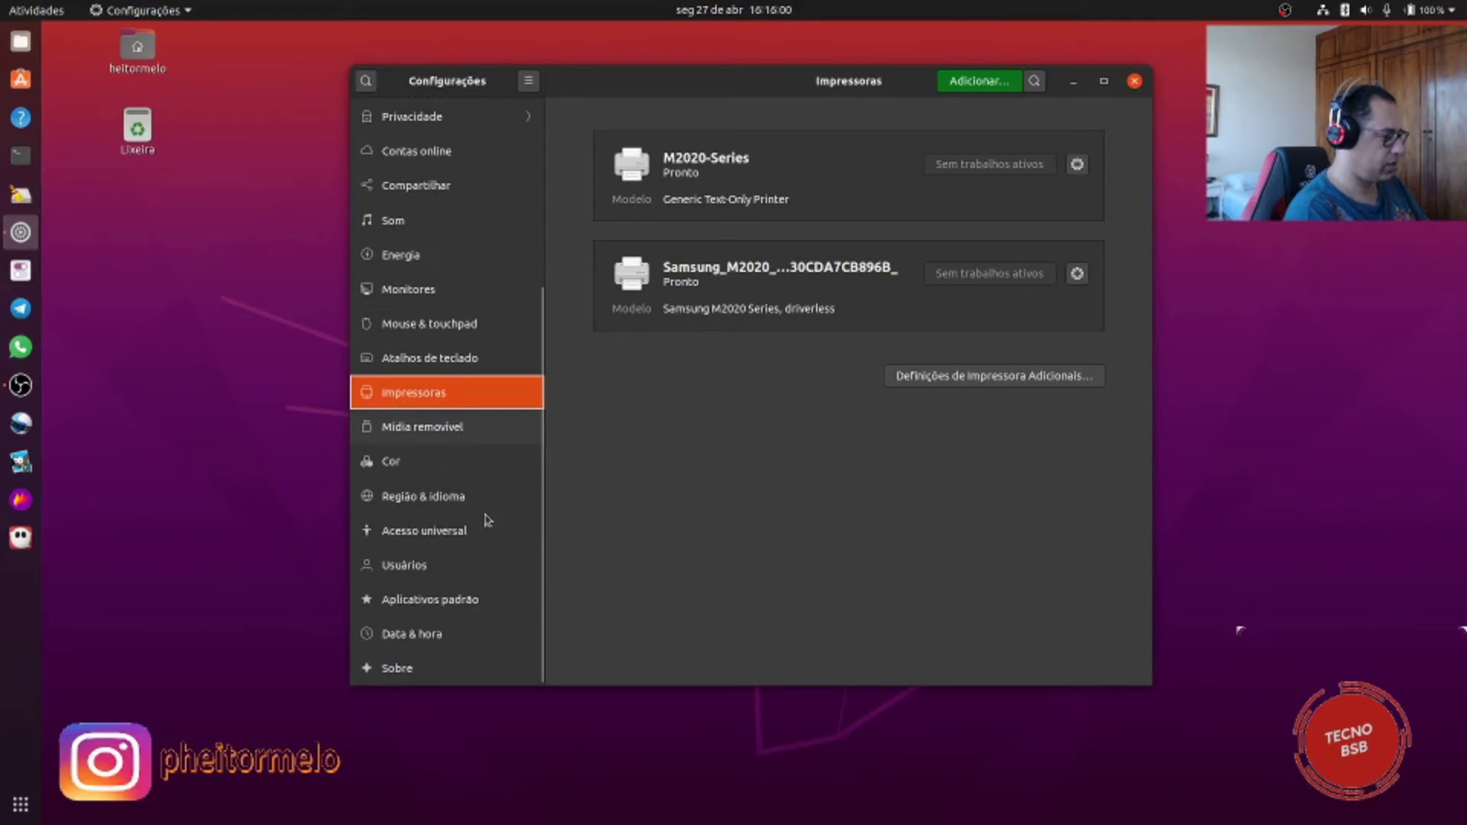
left_click(405, 434)
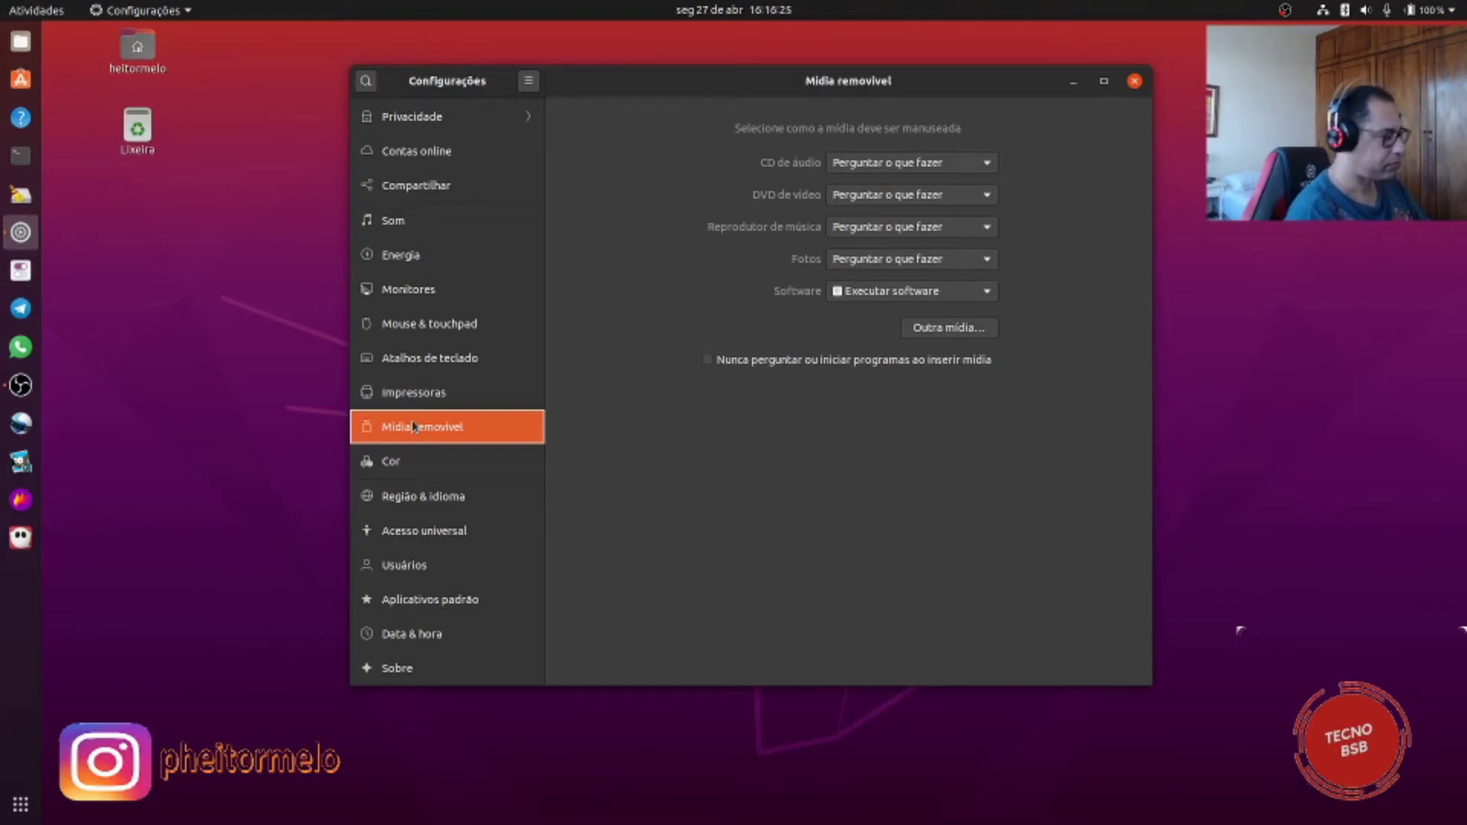
left_click(390, 468)
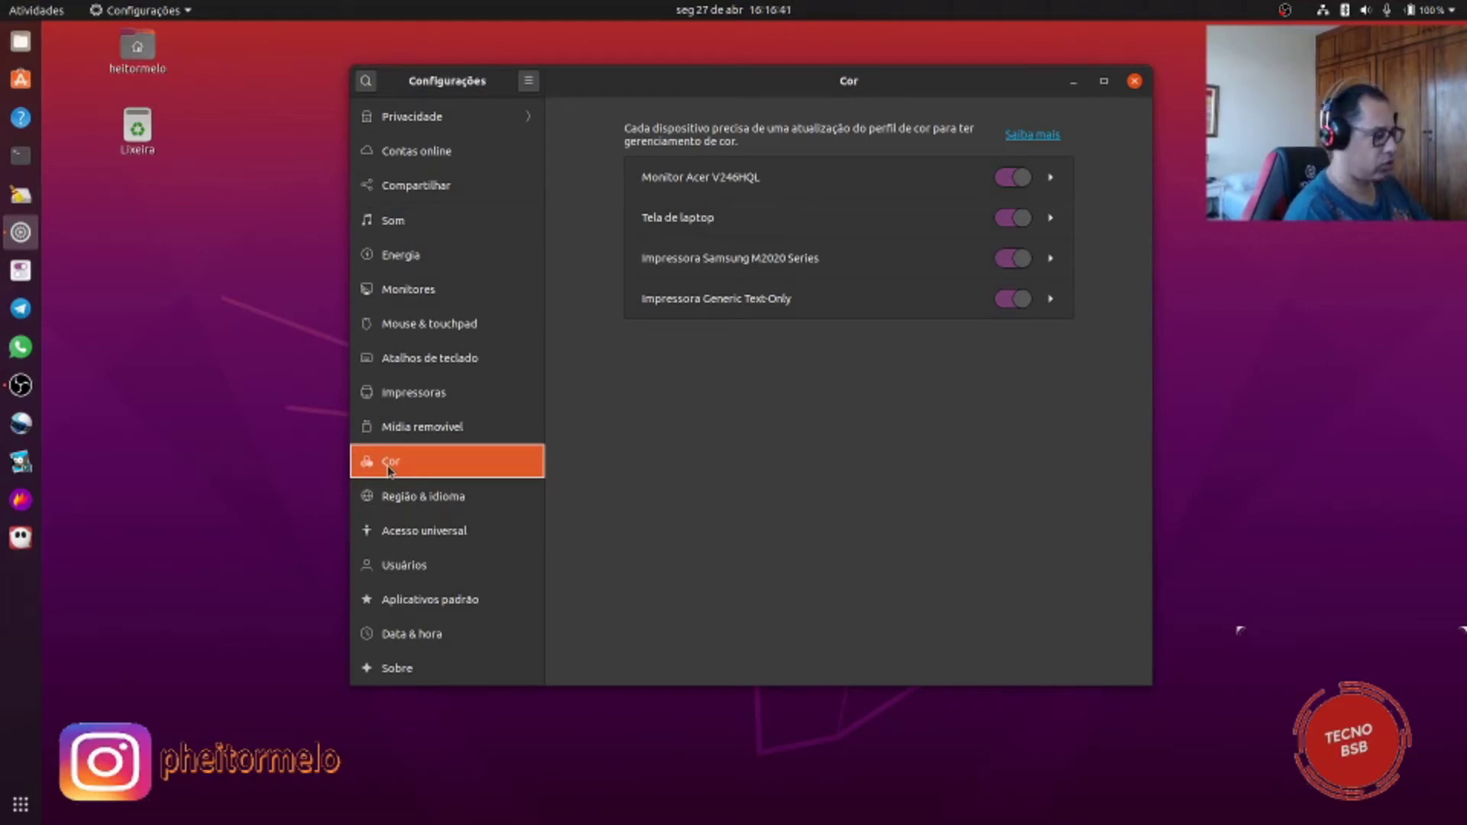
left_click(416, 497)
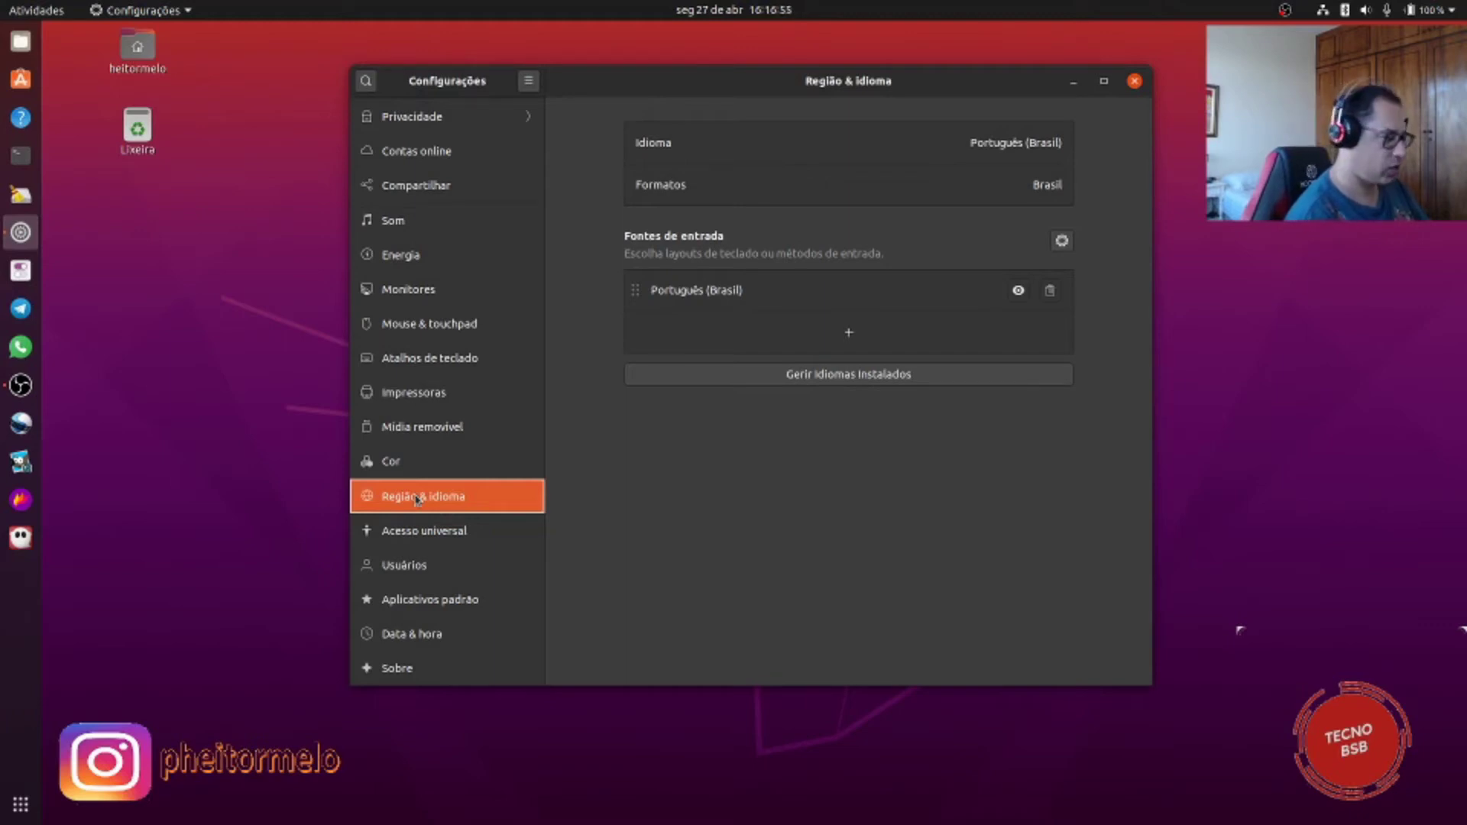
Step: Examine the vision, hearing, typing and pointing accessibility options on the Acesso universal page through to the last one
left_click(398, 539)
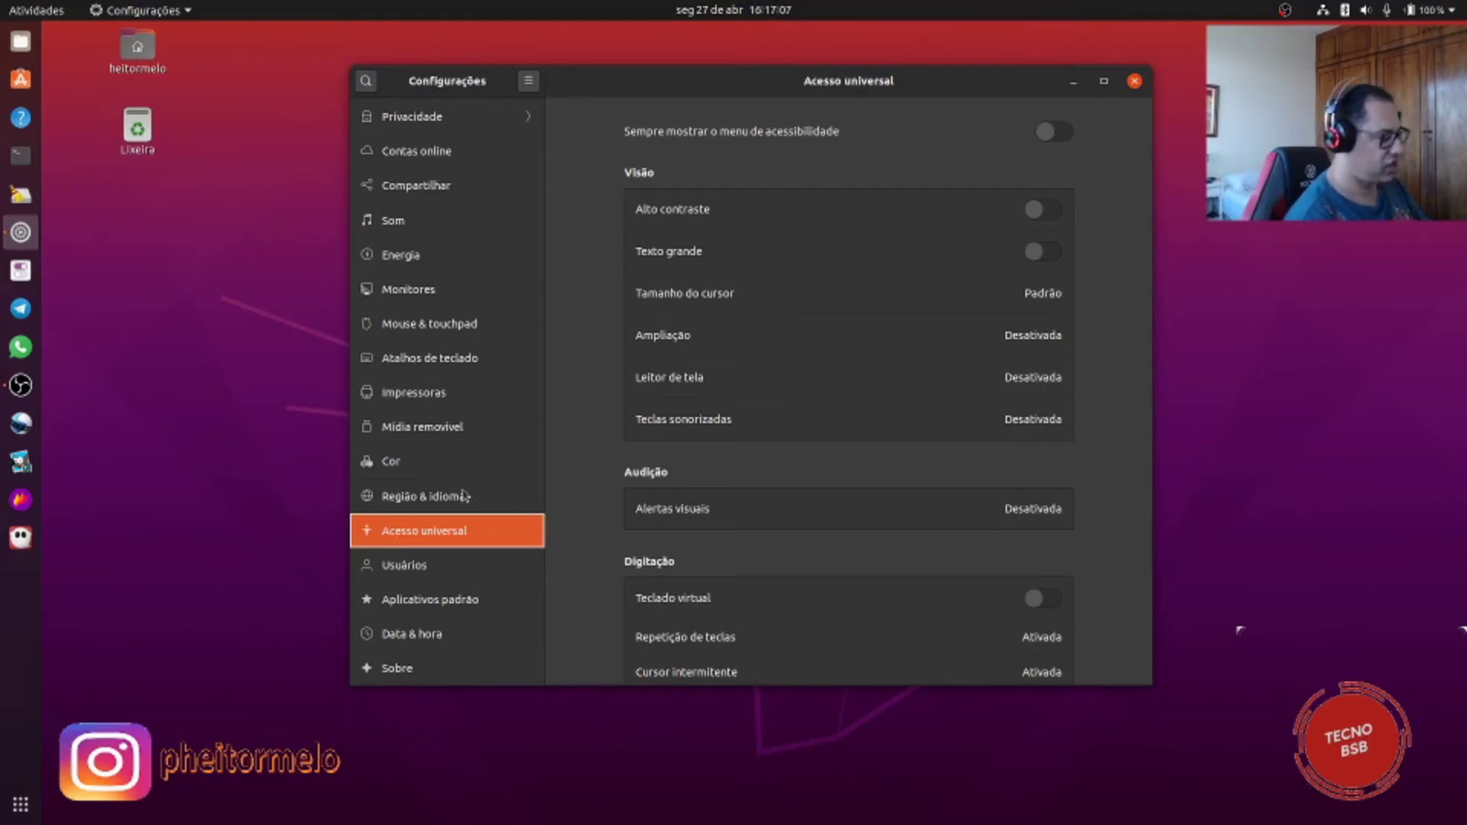
scroll(831, 469, "down", 5)
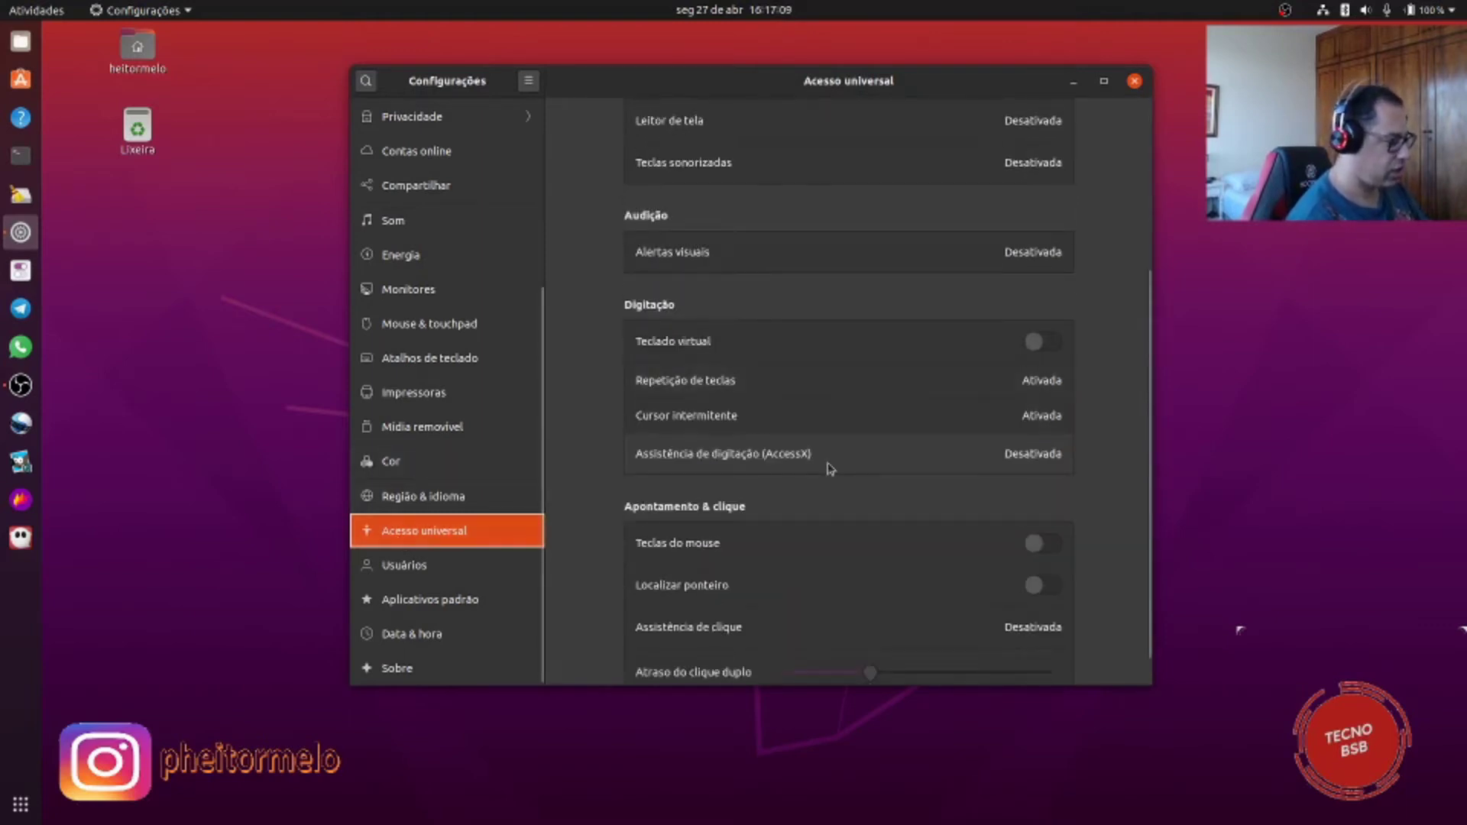
scroll(831, 469, "down", 1)
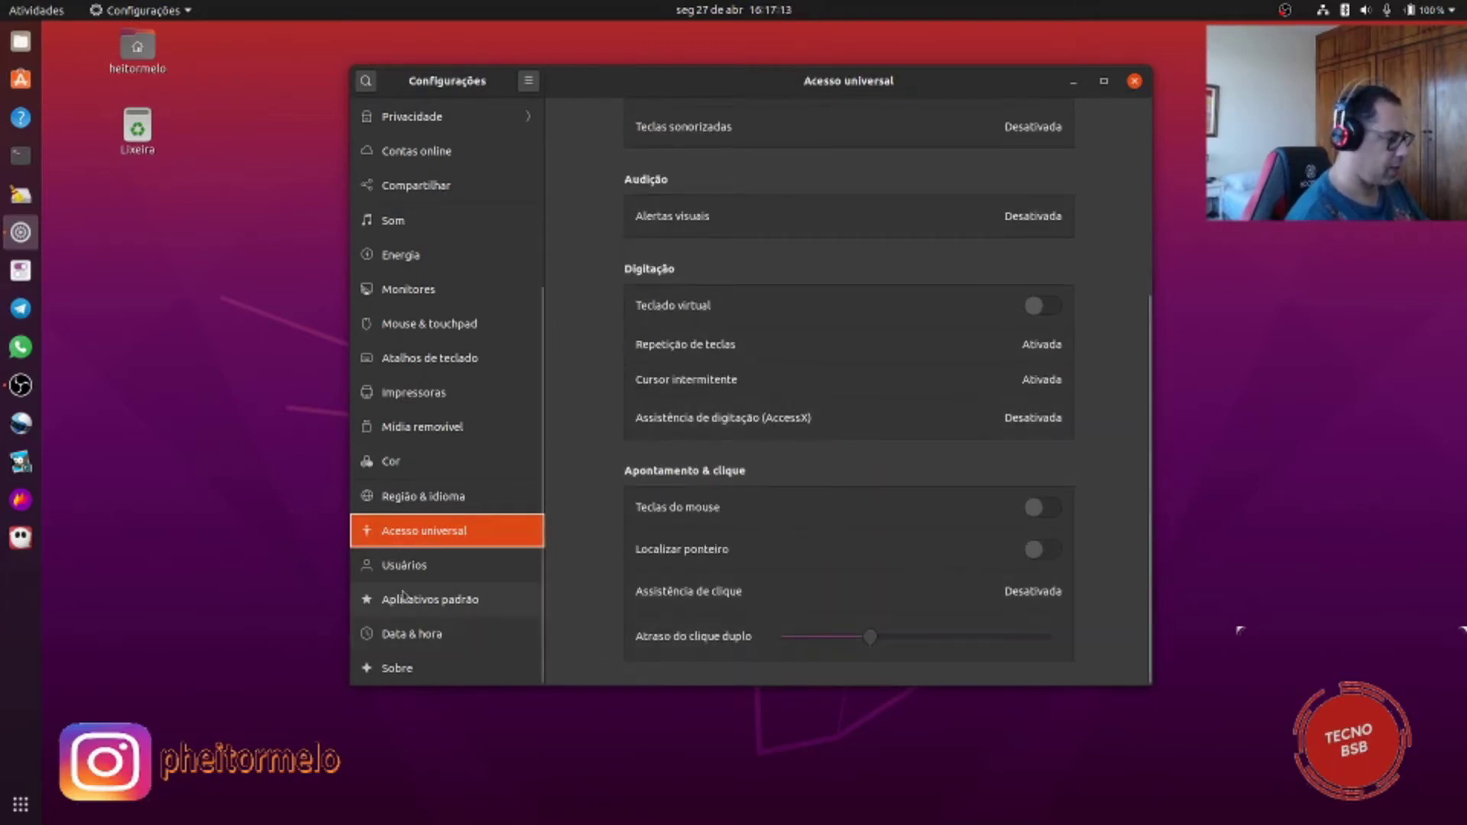
Step: Review the user account page, the default applications for each content type, and the Data & hora settings
left_click(398, 567)
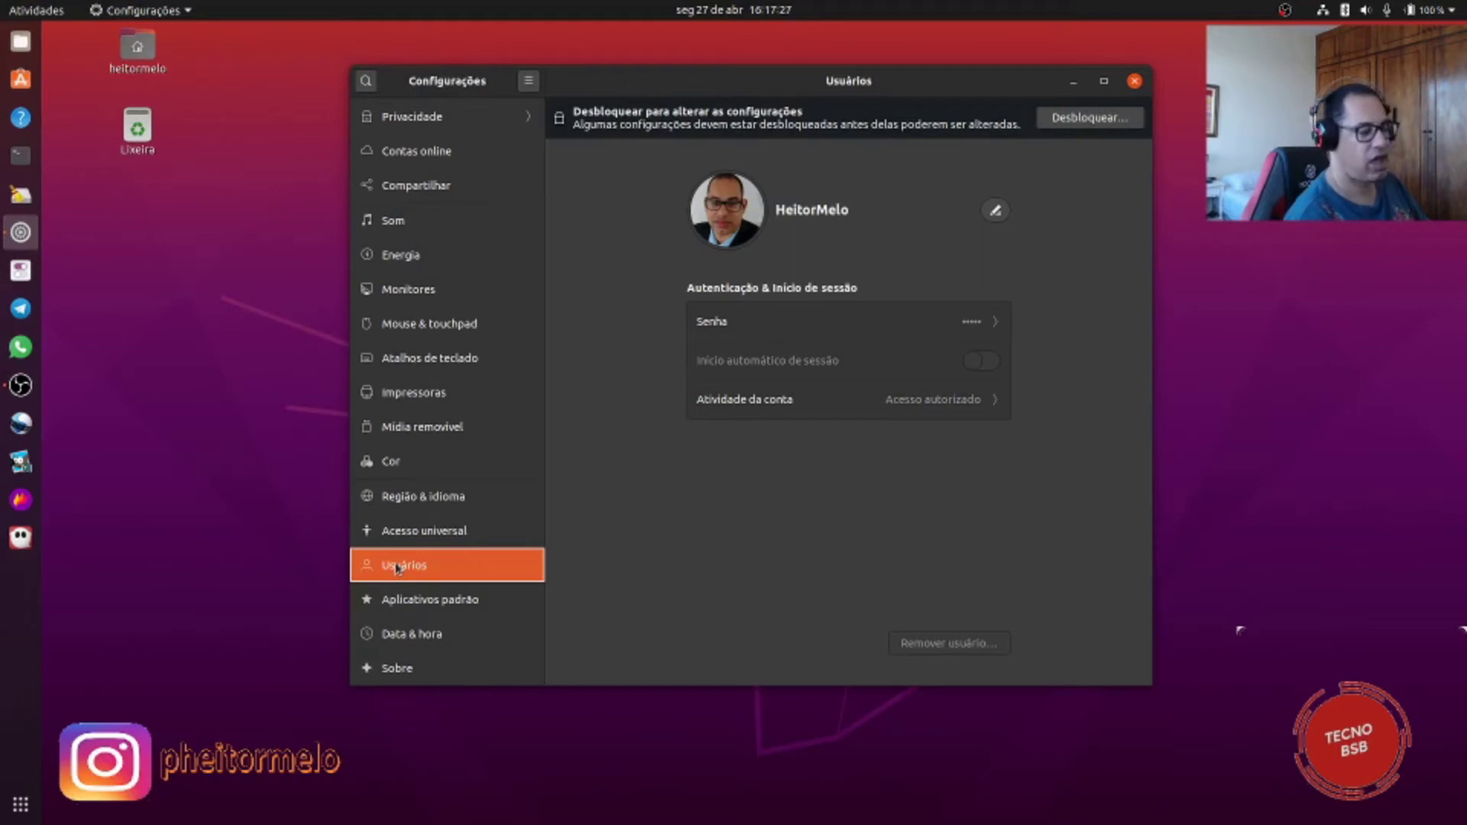
left_click(437, 606)
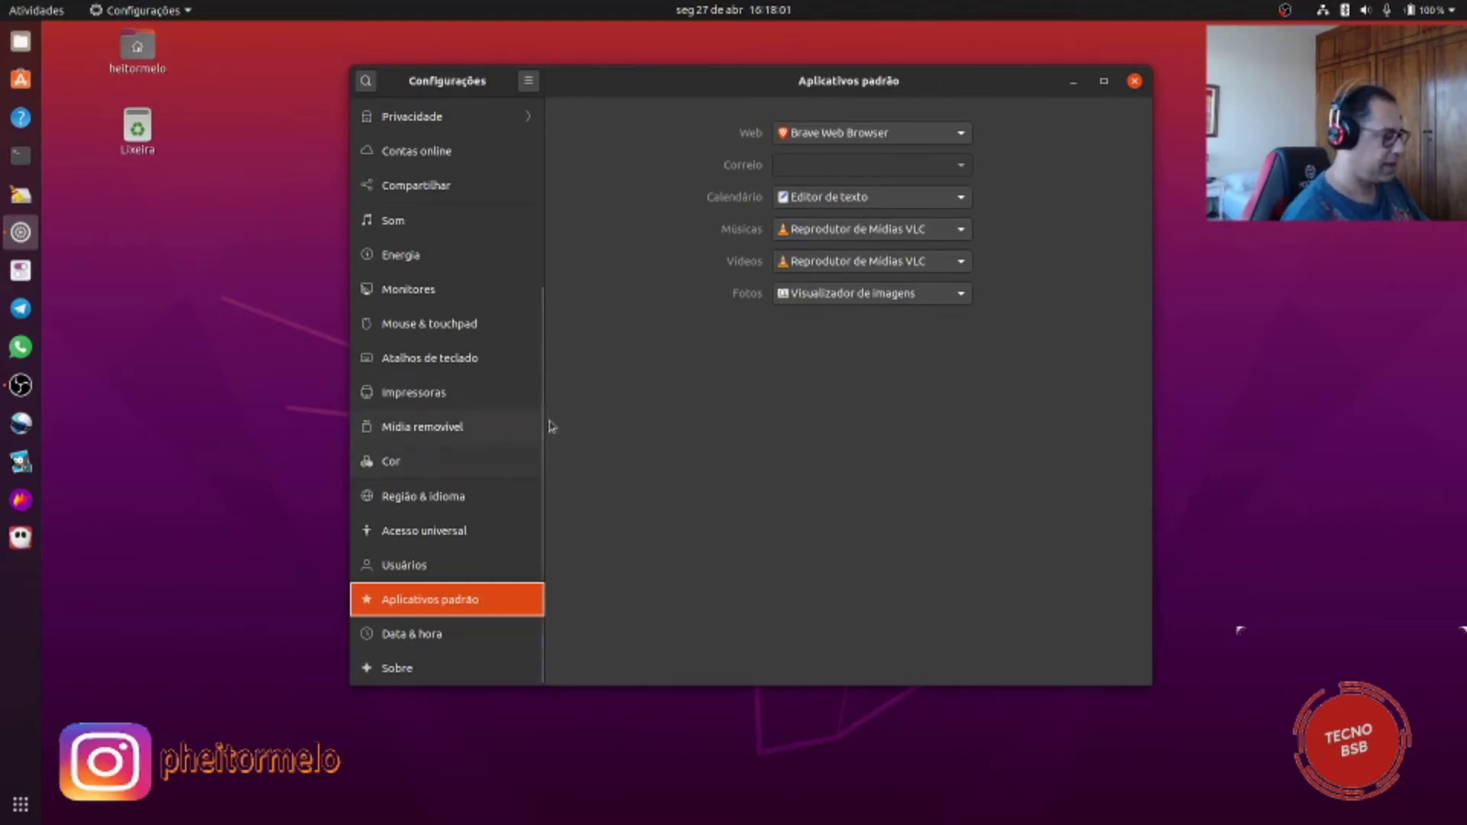
left_click(407, 640)
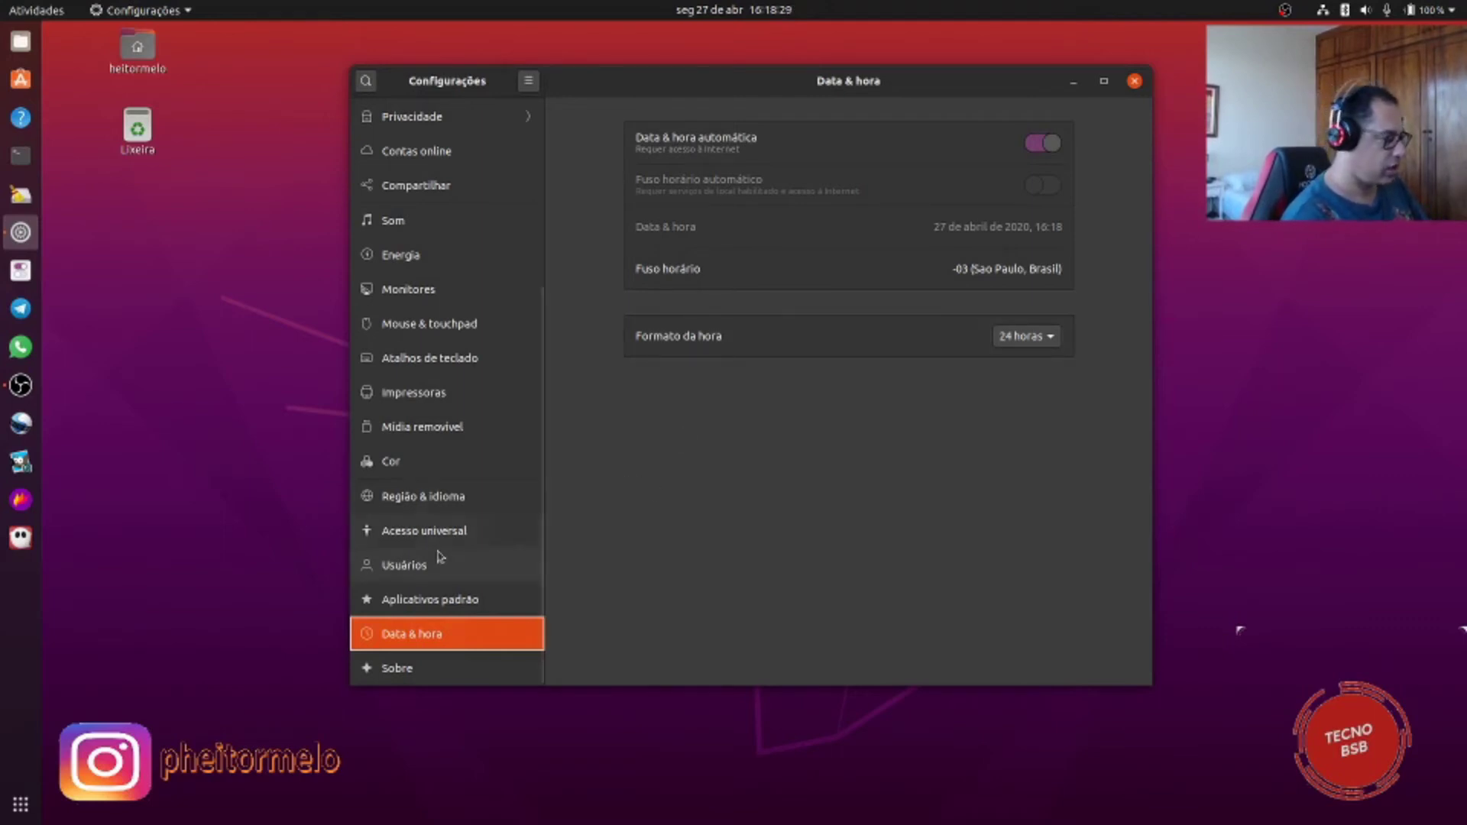
Step: Examine the hardware and system details in Sobre and view its software update settings, closing the Programas e atualizações window again
left_click(397, 670)
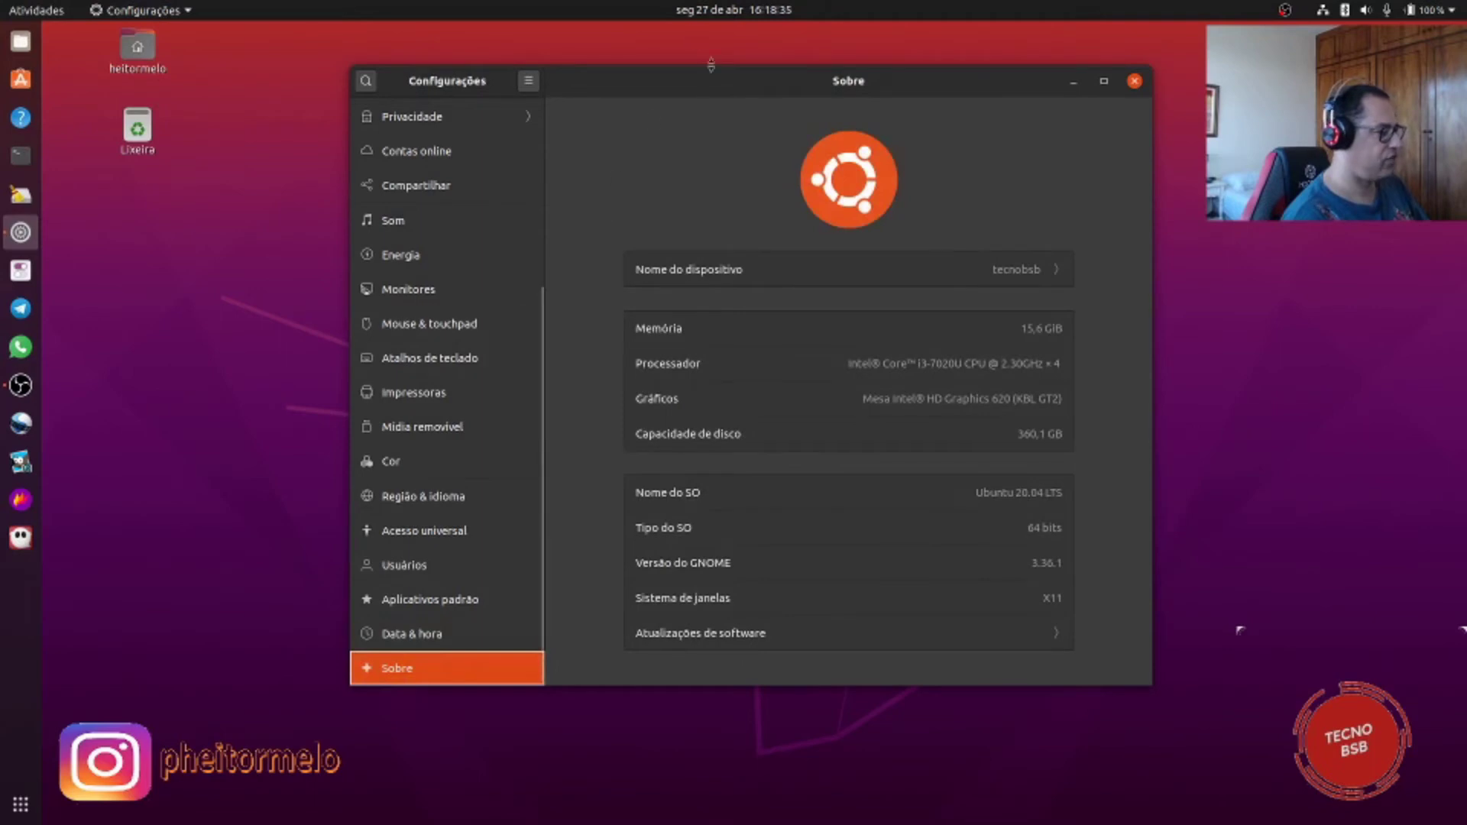
left_click_drag(724, 79, 645, 85)
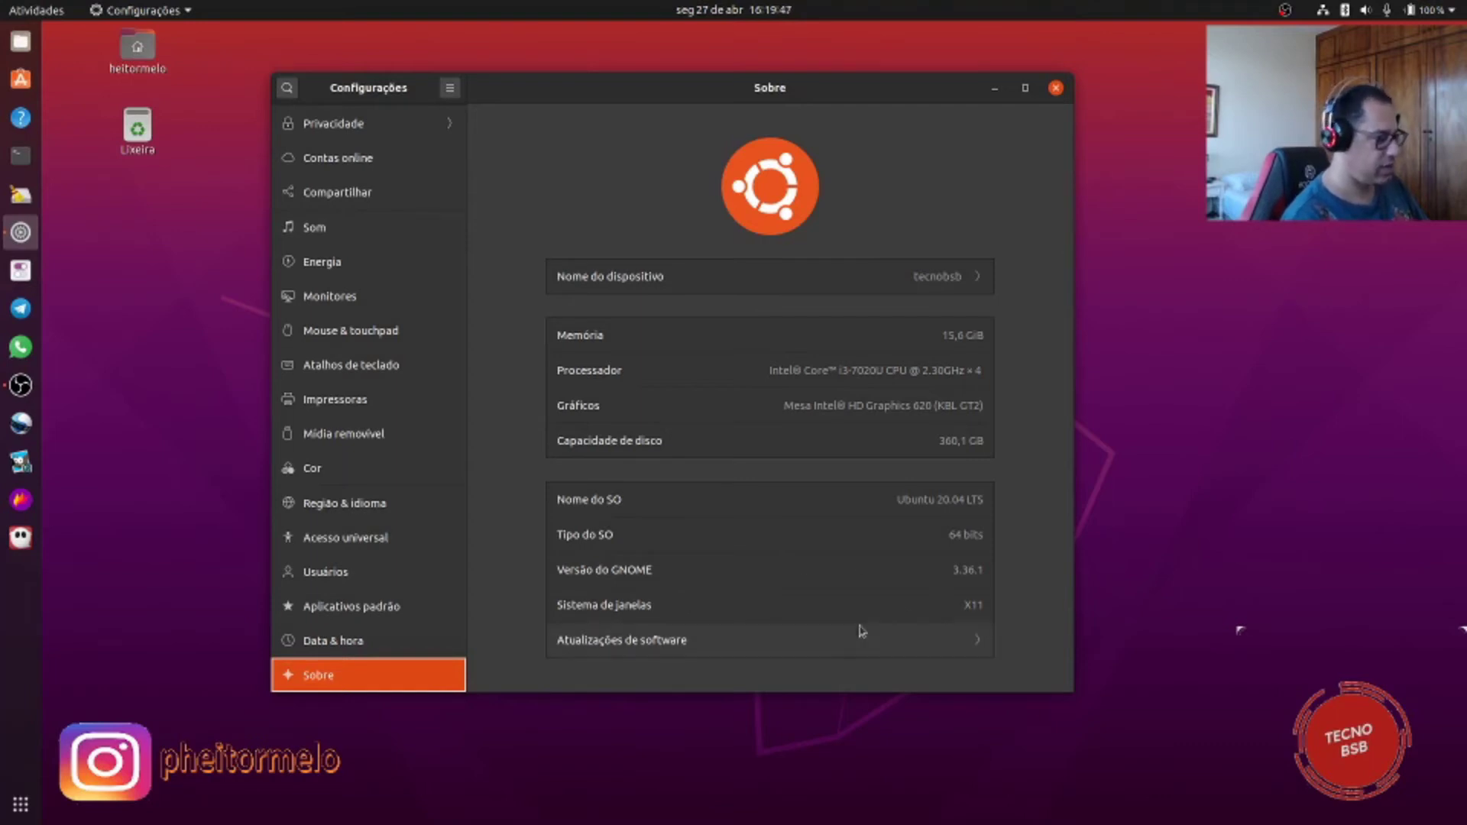
left_click(967, 648)
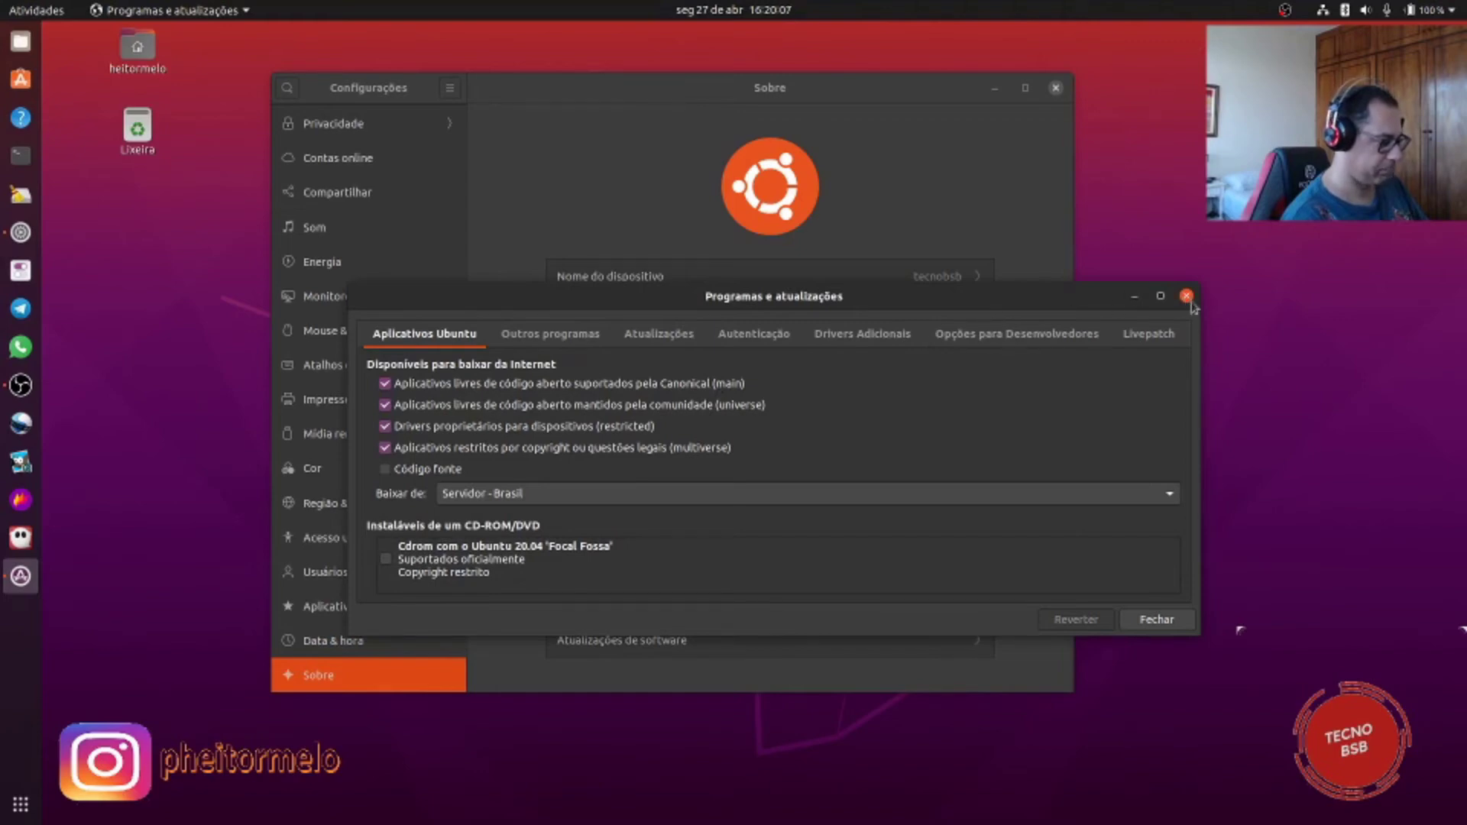
left_click(1147, 622)
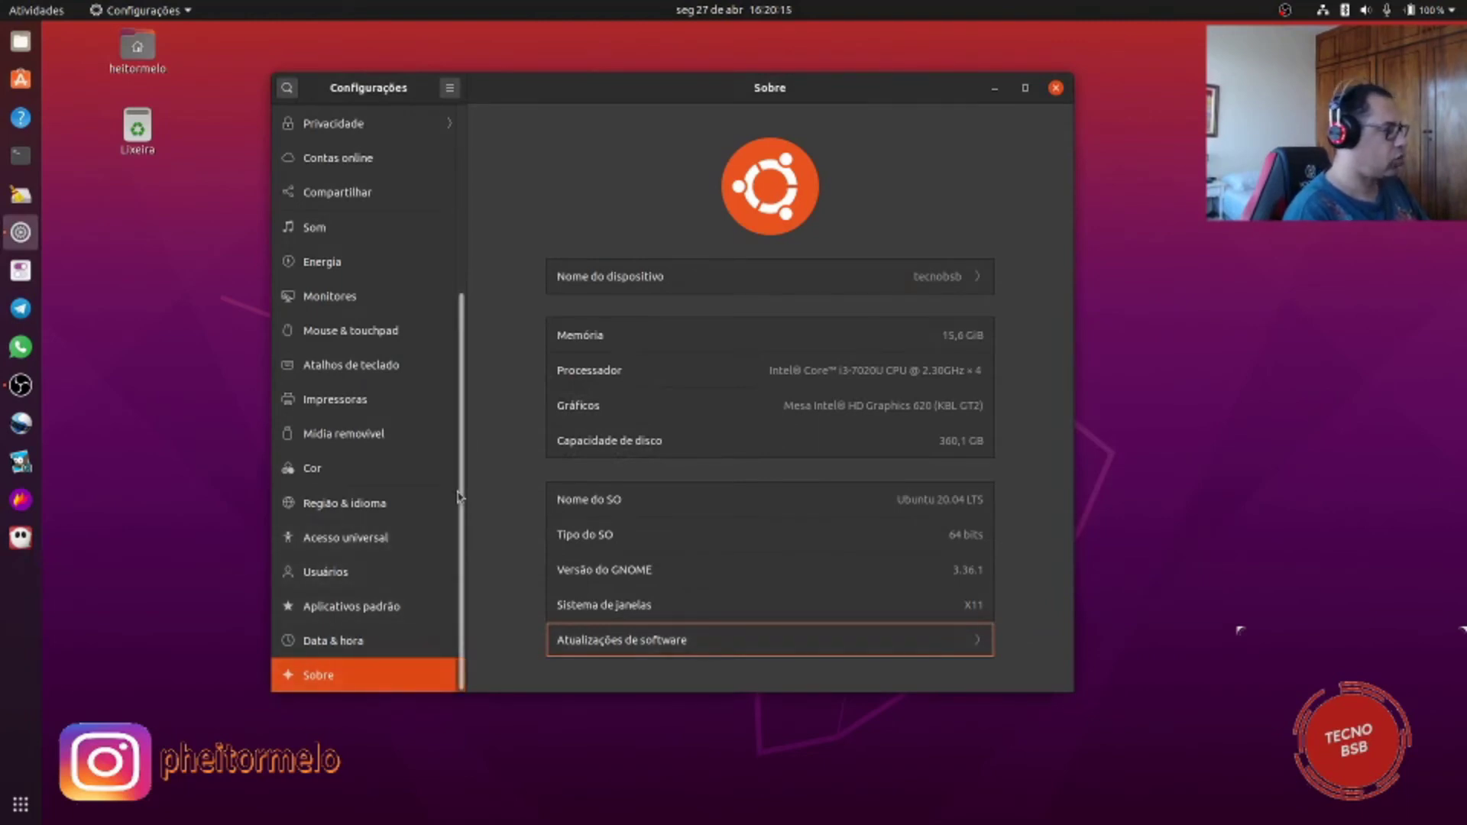
Step: Close the settings window and browse both pages of the overview of all installed applications
left_click_drag(457, 497, 454, 306)
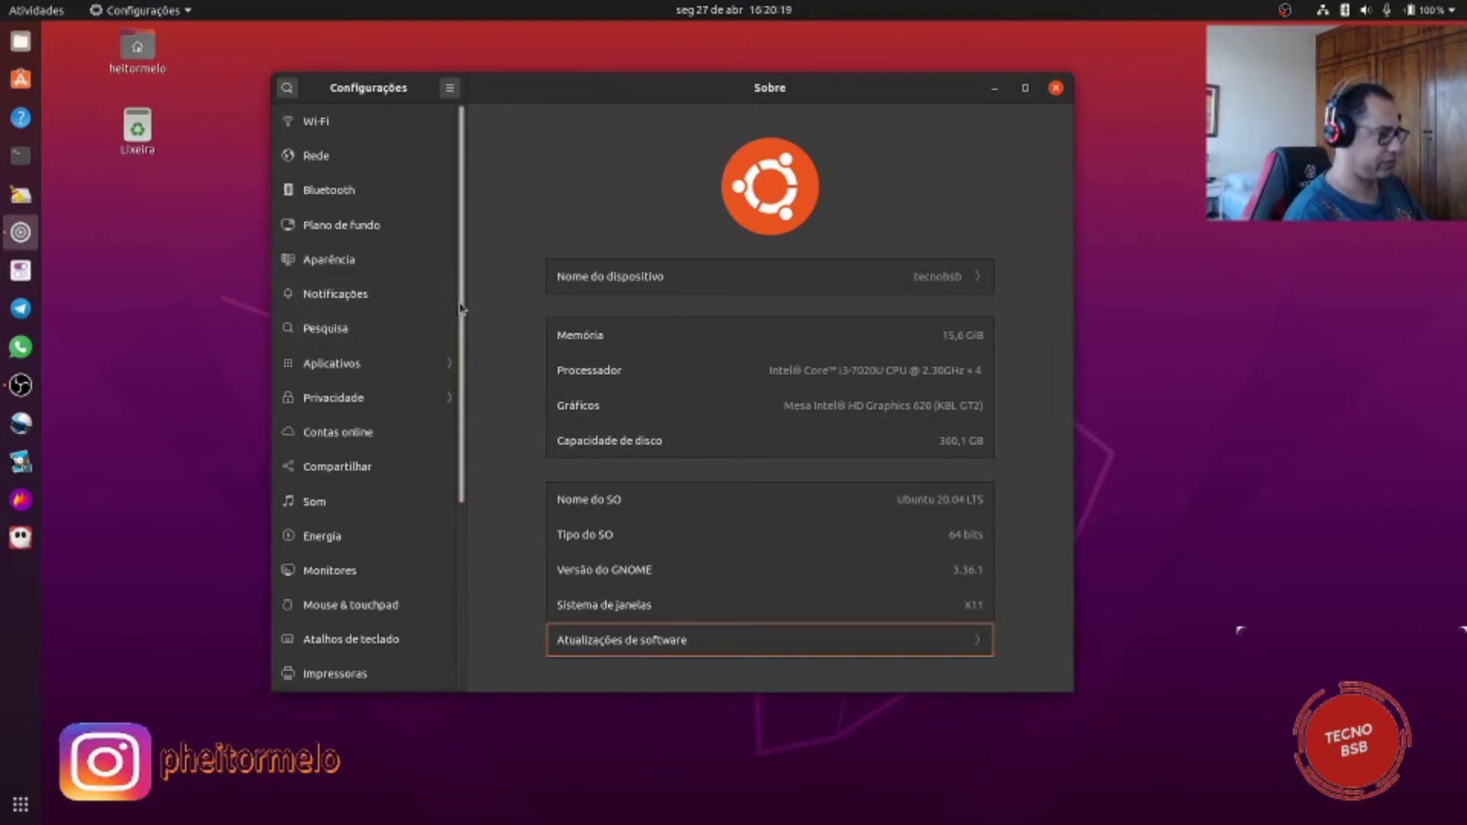
left_click(1056, 88)
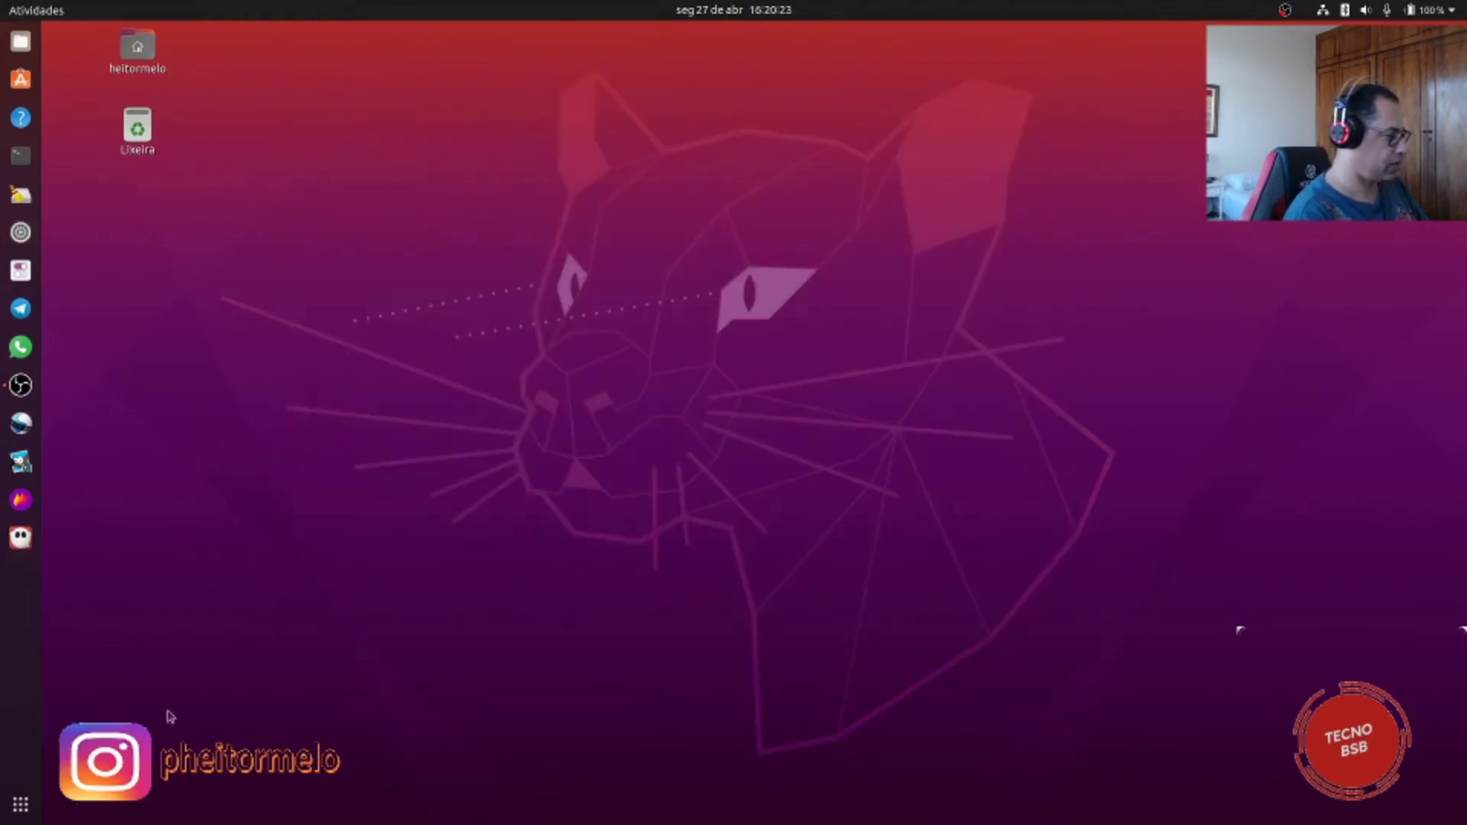
left_click(21, 805)
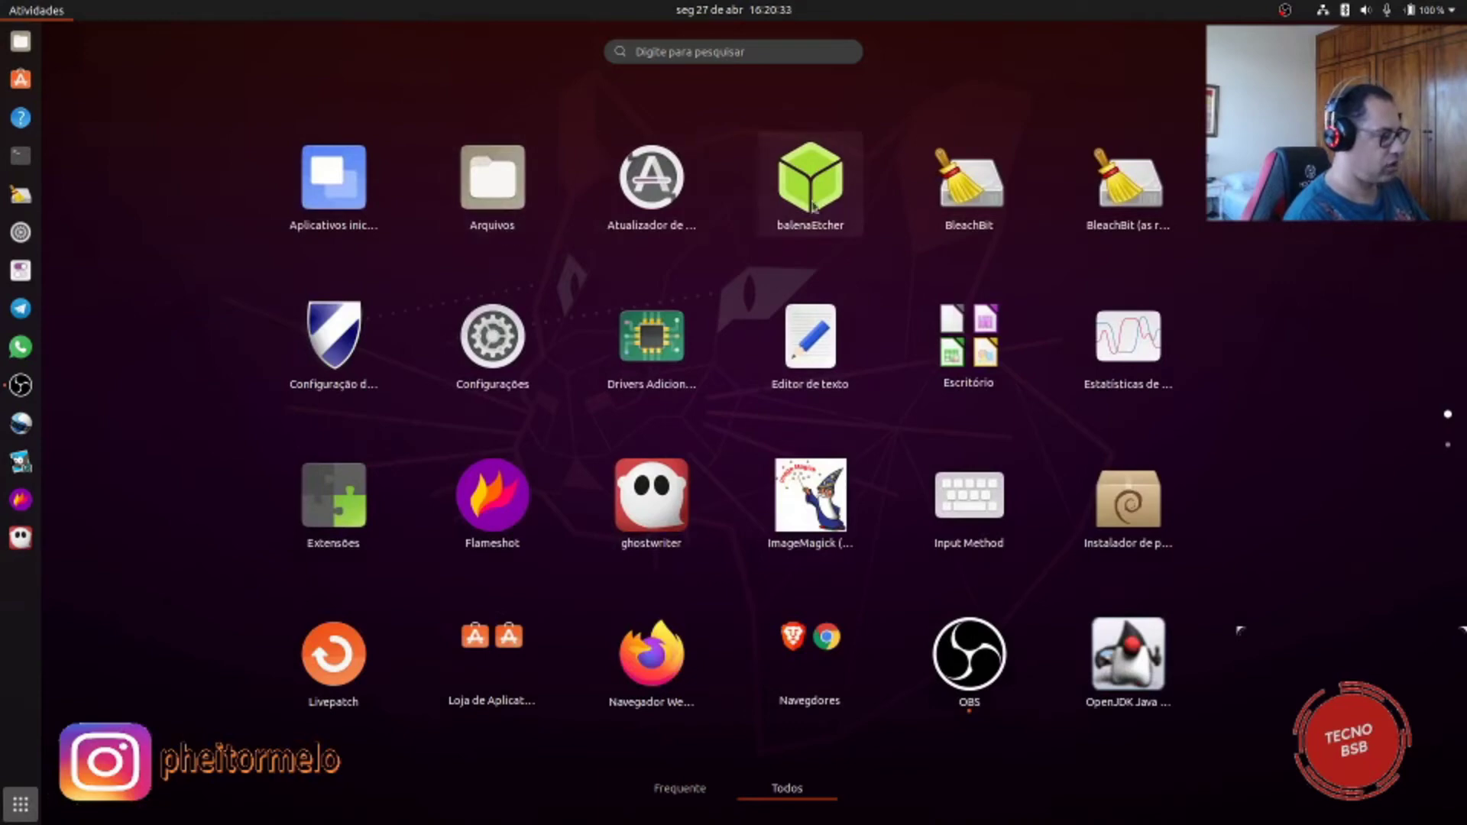
scroll(841, 206, "down", 1)
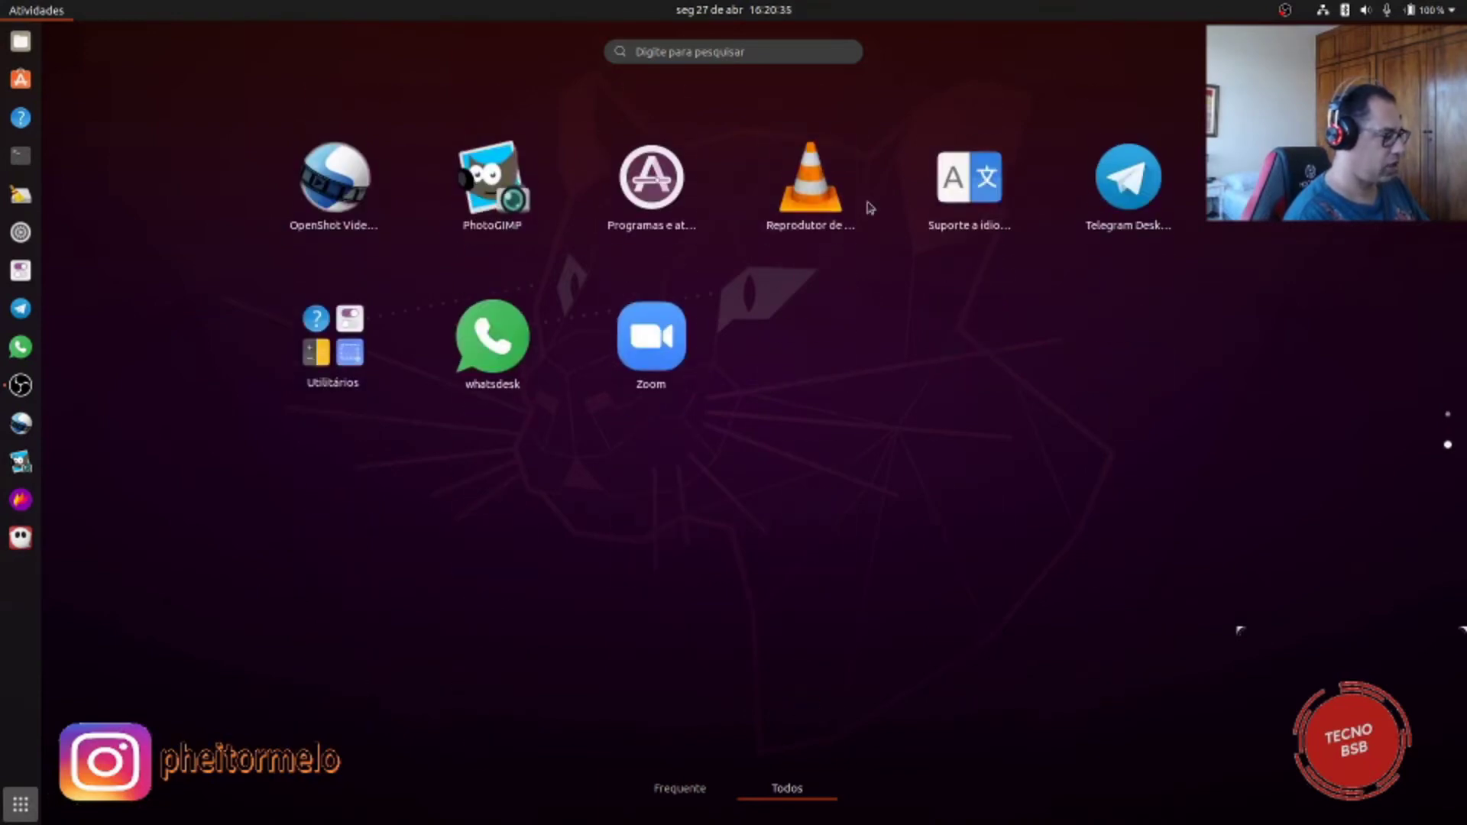
scroll(869, 207, "up", 1)
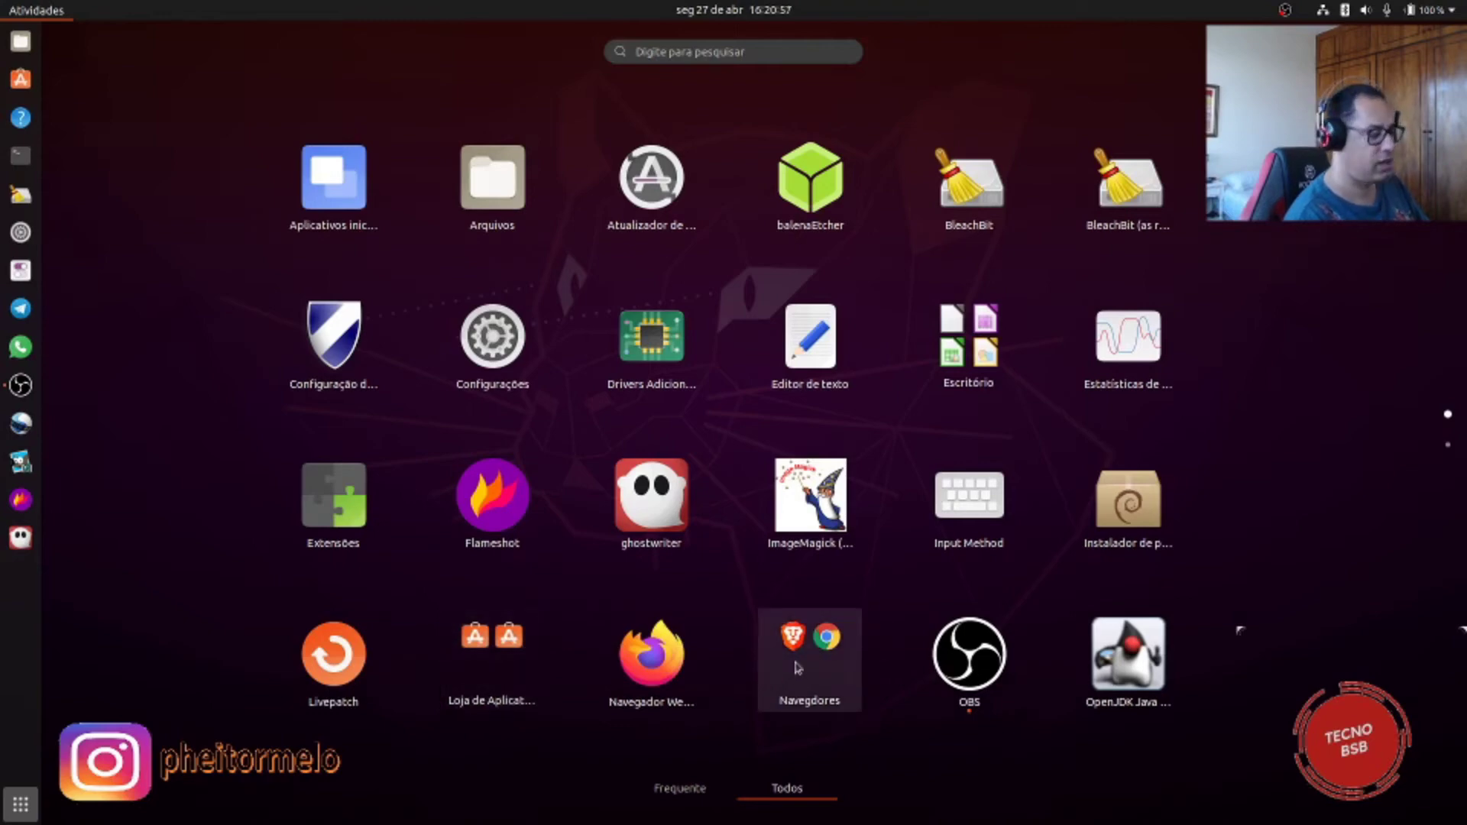
Step: Group whatsdesk and Telegram Desktop into a new application folder in the overview of all applications
scroll(798, 665, "down", 1)
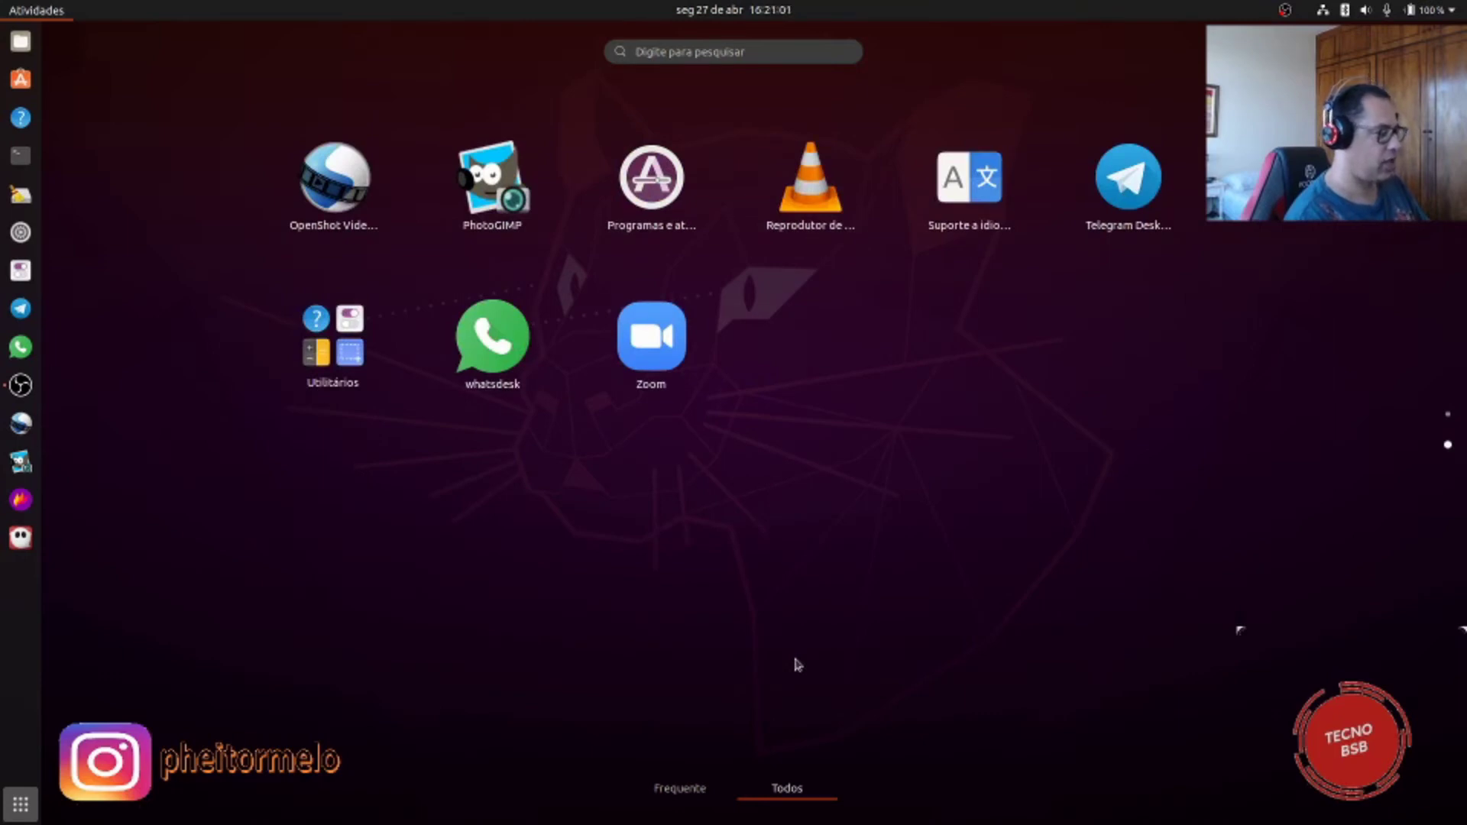
left_click(487, 348)
left_click_drag(487, 349, 1131, 184)
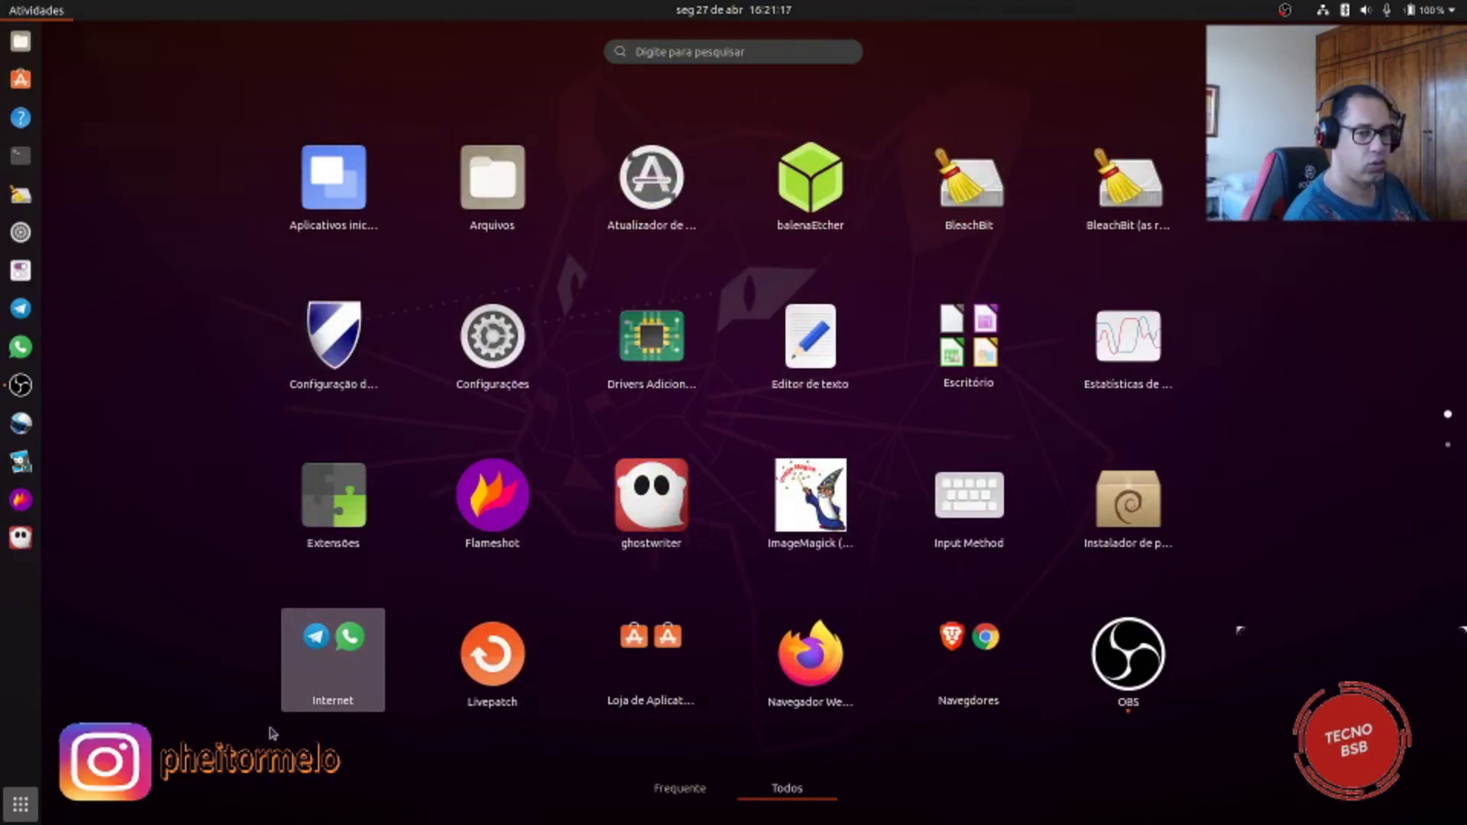
Step: Rename the application folder holding Telegram and whatsdesk to Mensageiros and close the folder
left_click(339, 706)
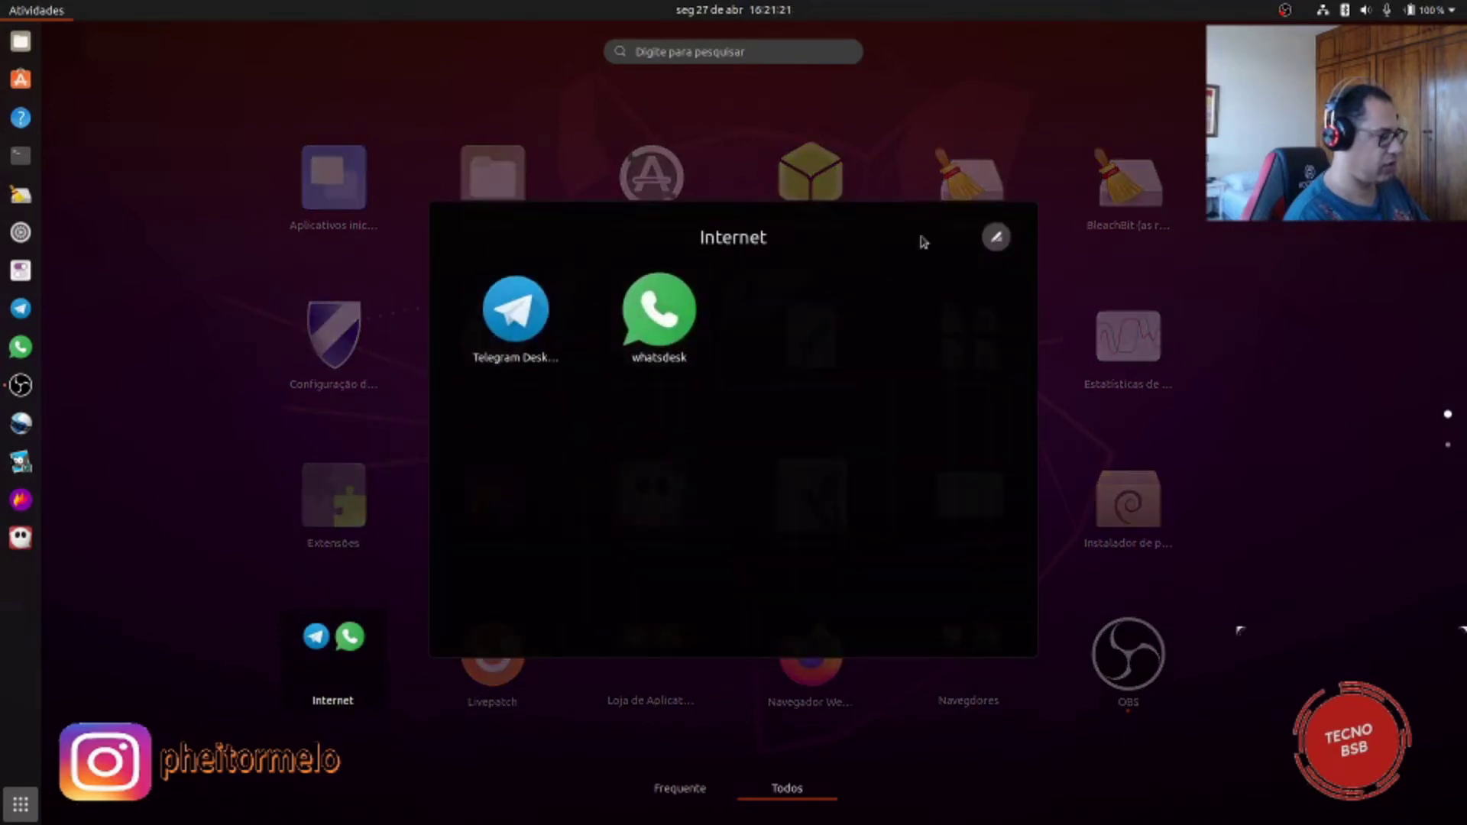
left_click(999, 239)
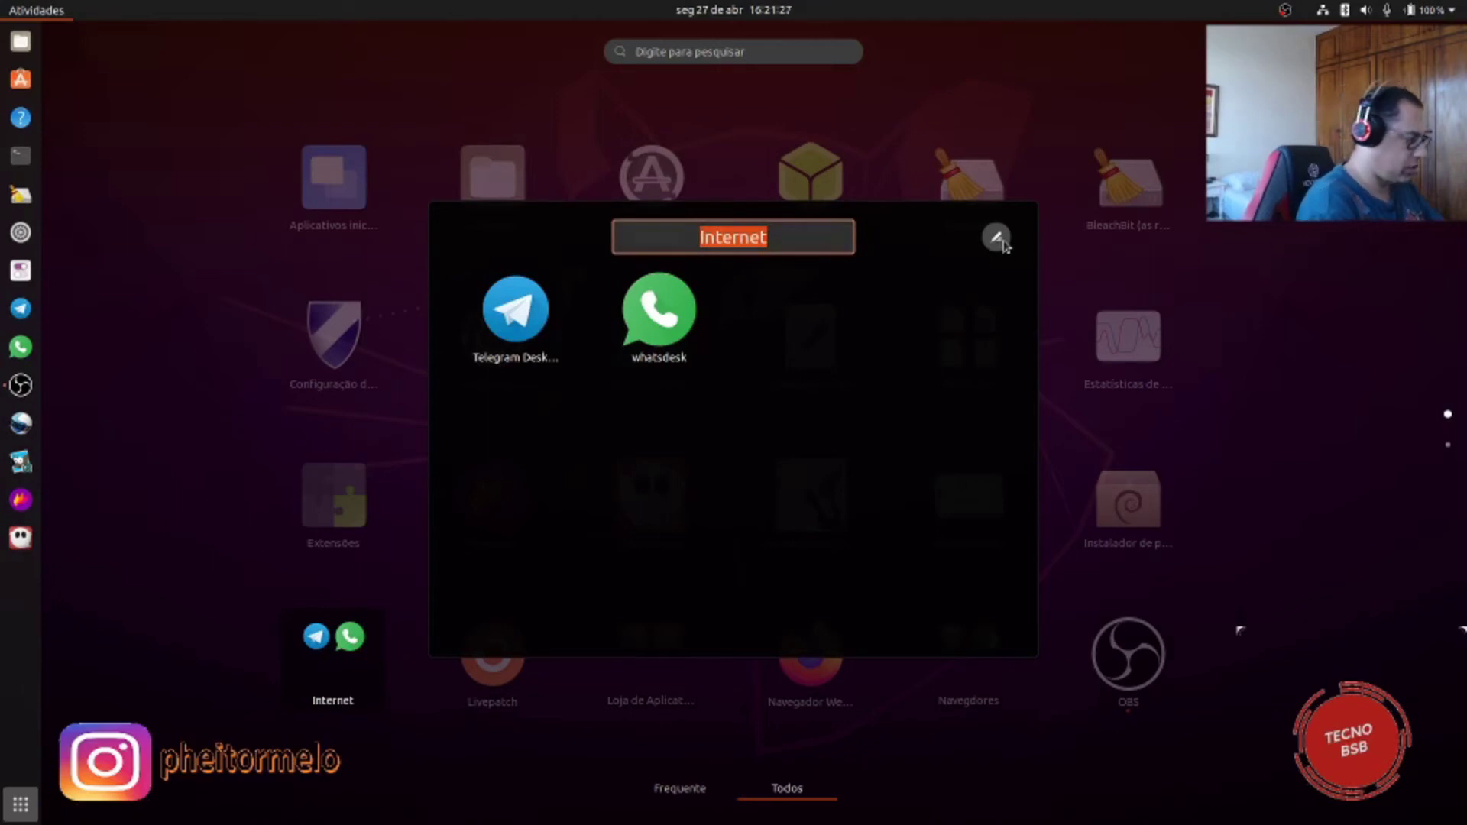
type("Mensage")
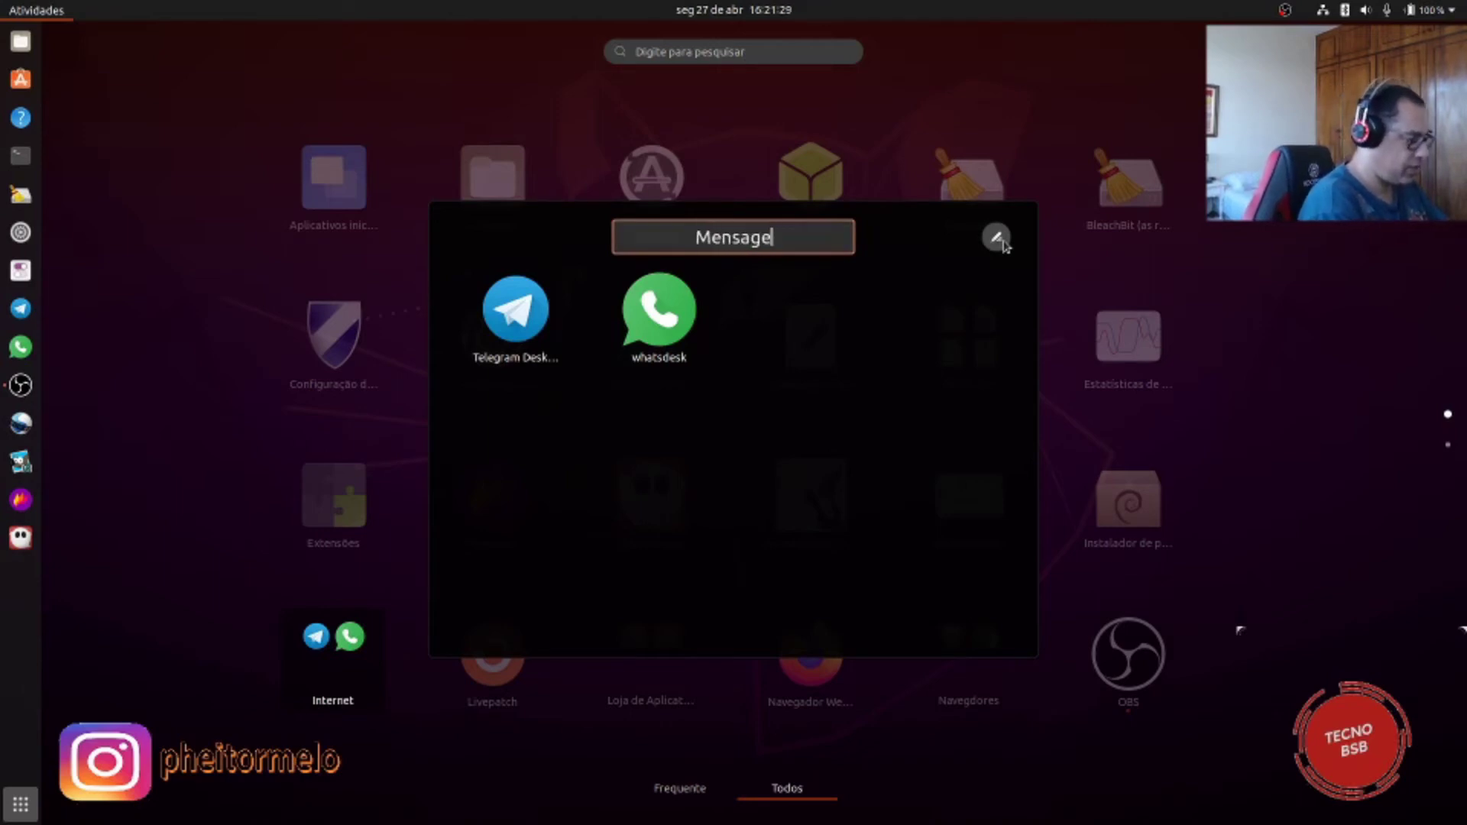
type("iros")
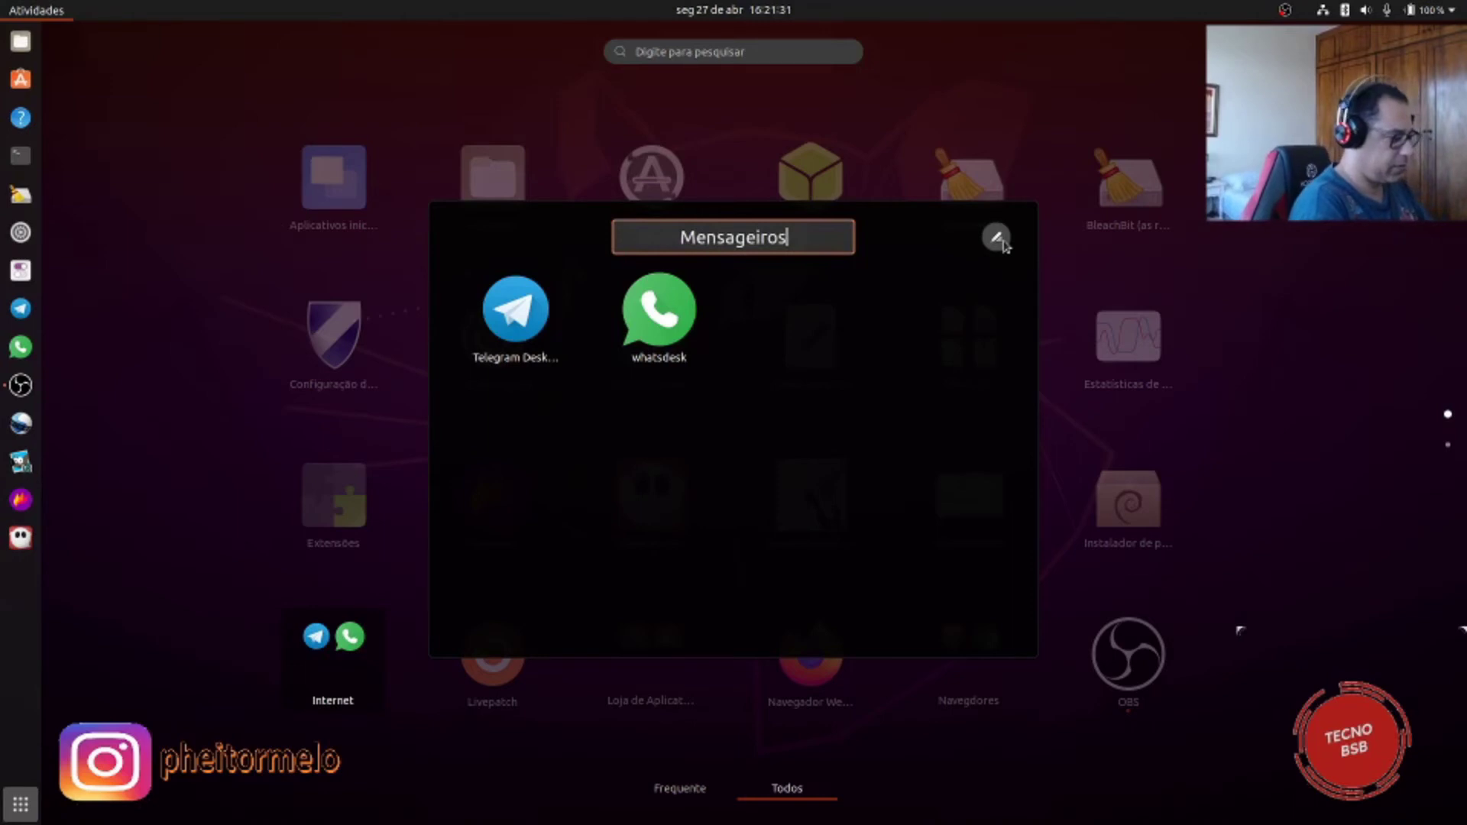
key("Return")
key("Escape")
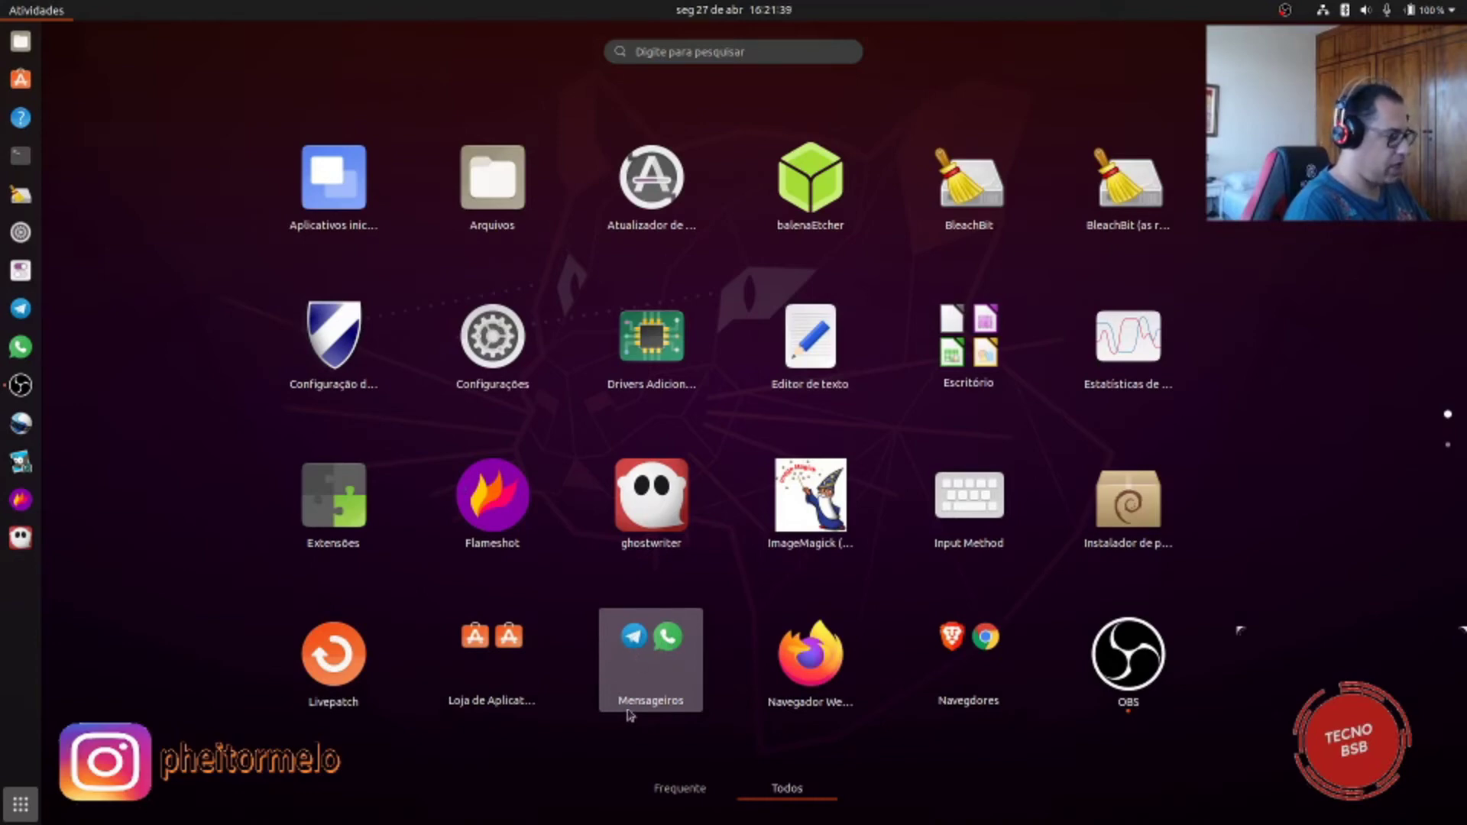
Step: Look through the pages of all applications and switch the overview to the frequently used ones
scroll(621, 744, "down", 1)
scroll(621, 741, "up", 1)
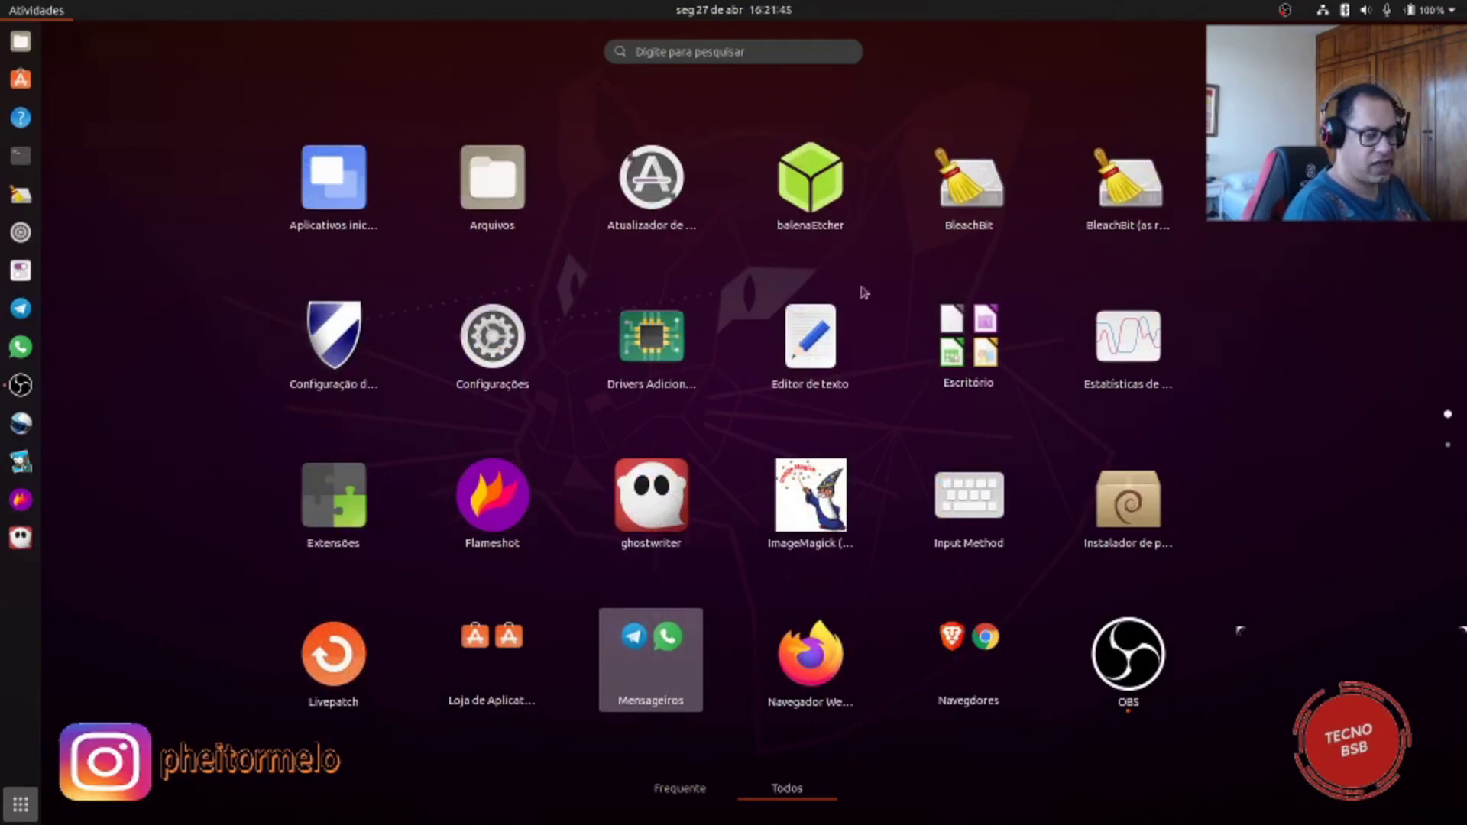
left_click(675, 794)
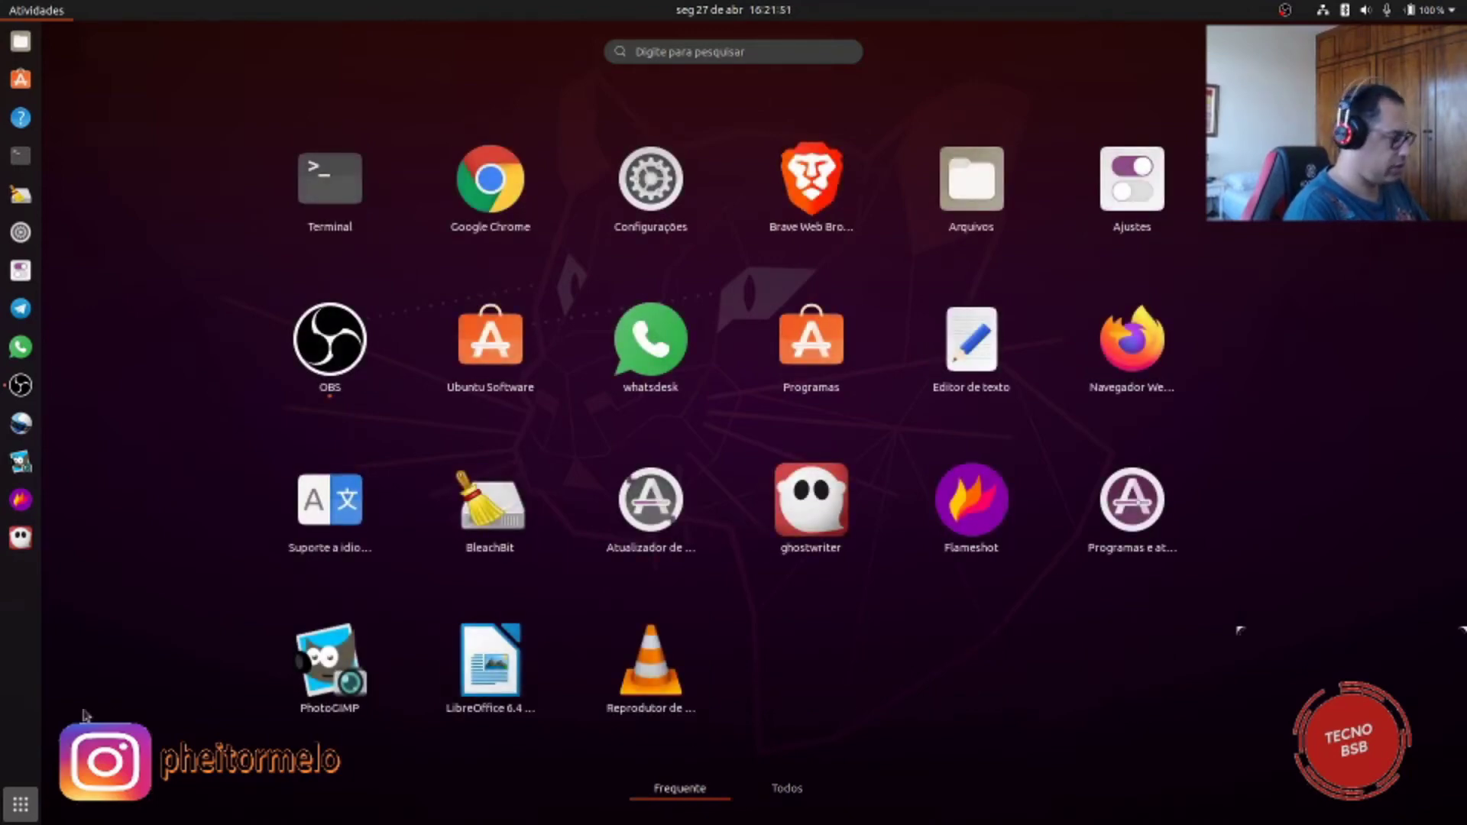
Step: Close the application overview, look over the home folder in the Files window moved toward the screen centre, and close it
left_click(20, 804)
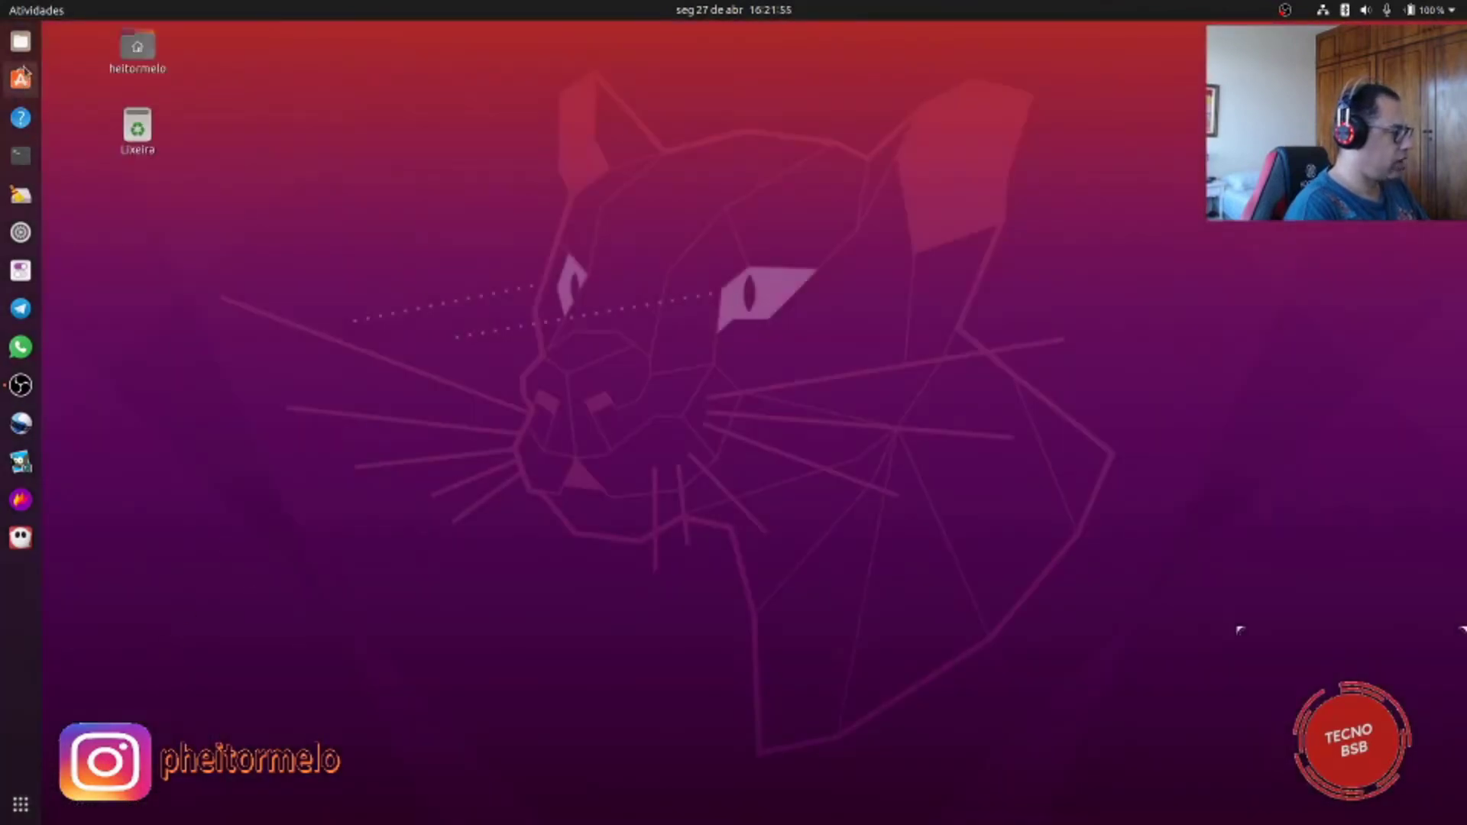
left_click(20, 40)
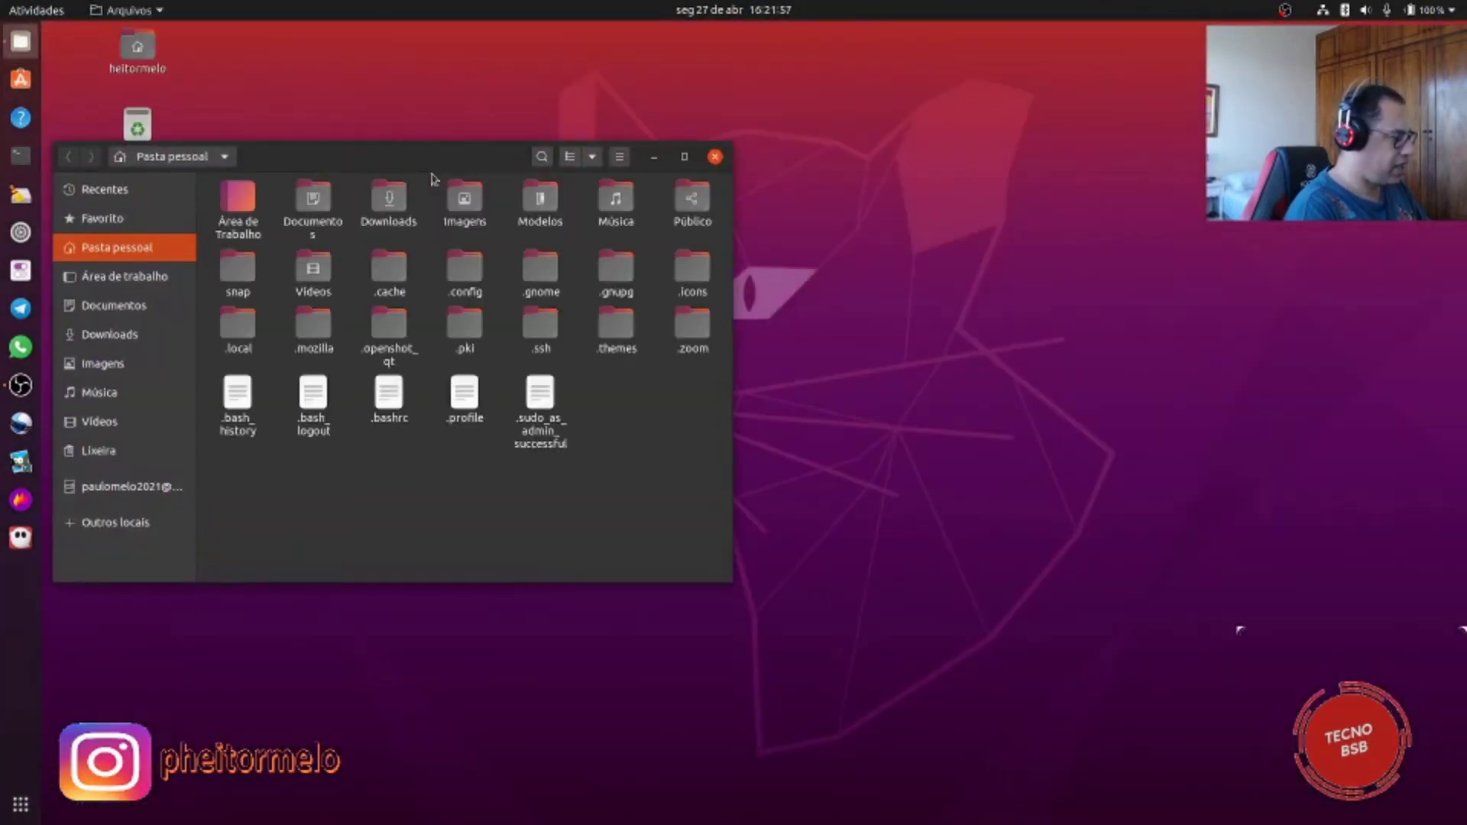
left_click_drag(410, 174, 680, 134)
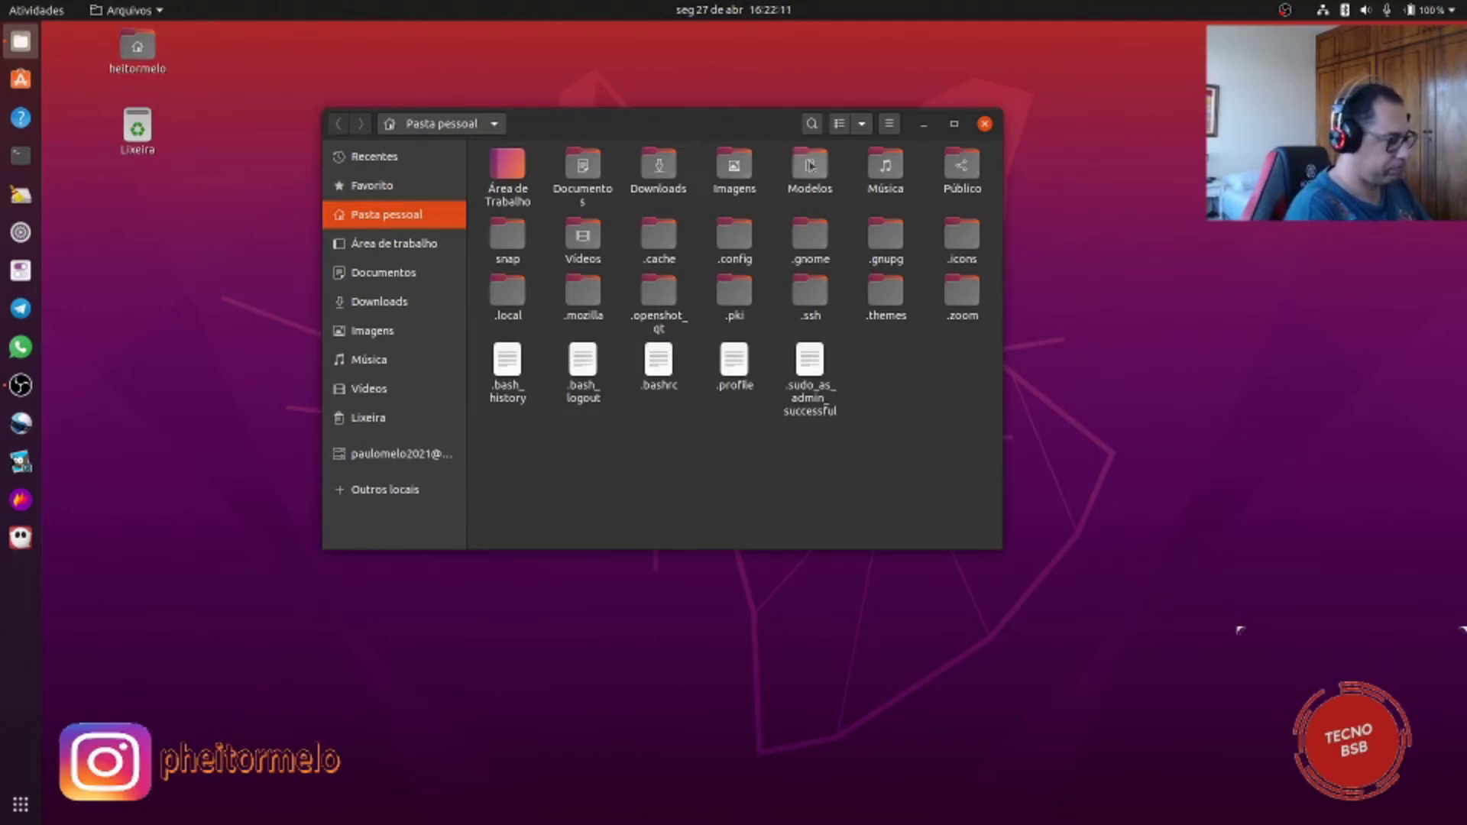
left_click(985, 125)
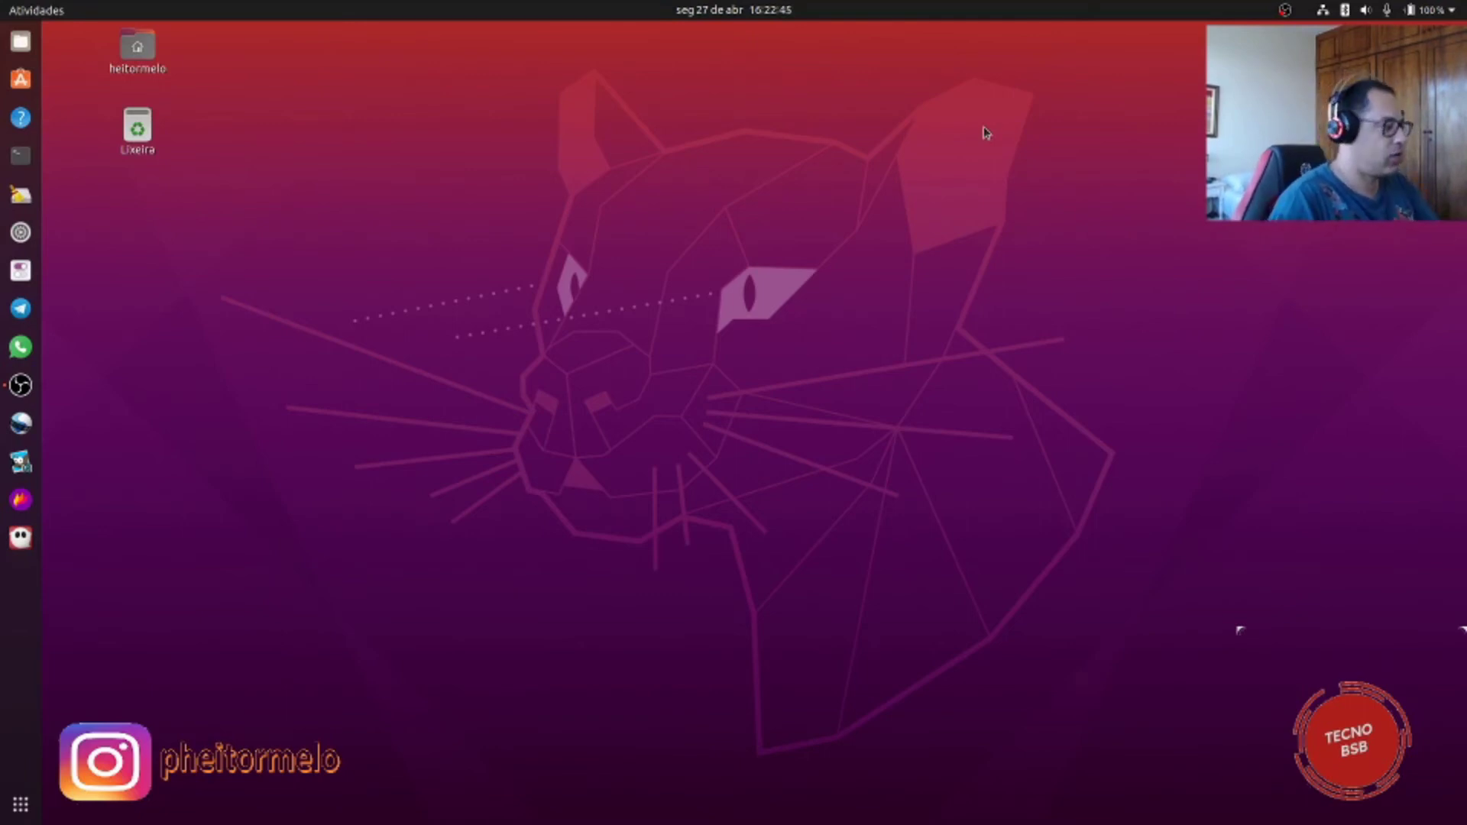
Step: Reopen the file manager from the activities overview, view the contents of the Downloads folder, and close the window
mouse_move(2, 3)
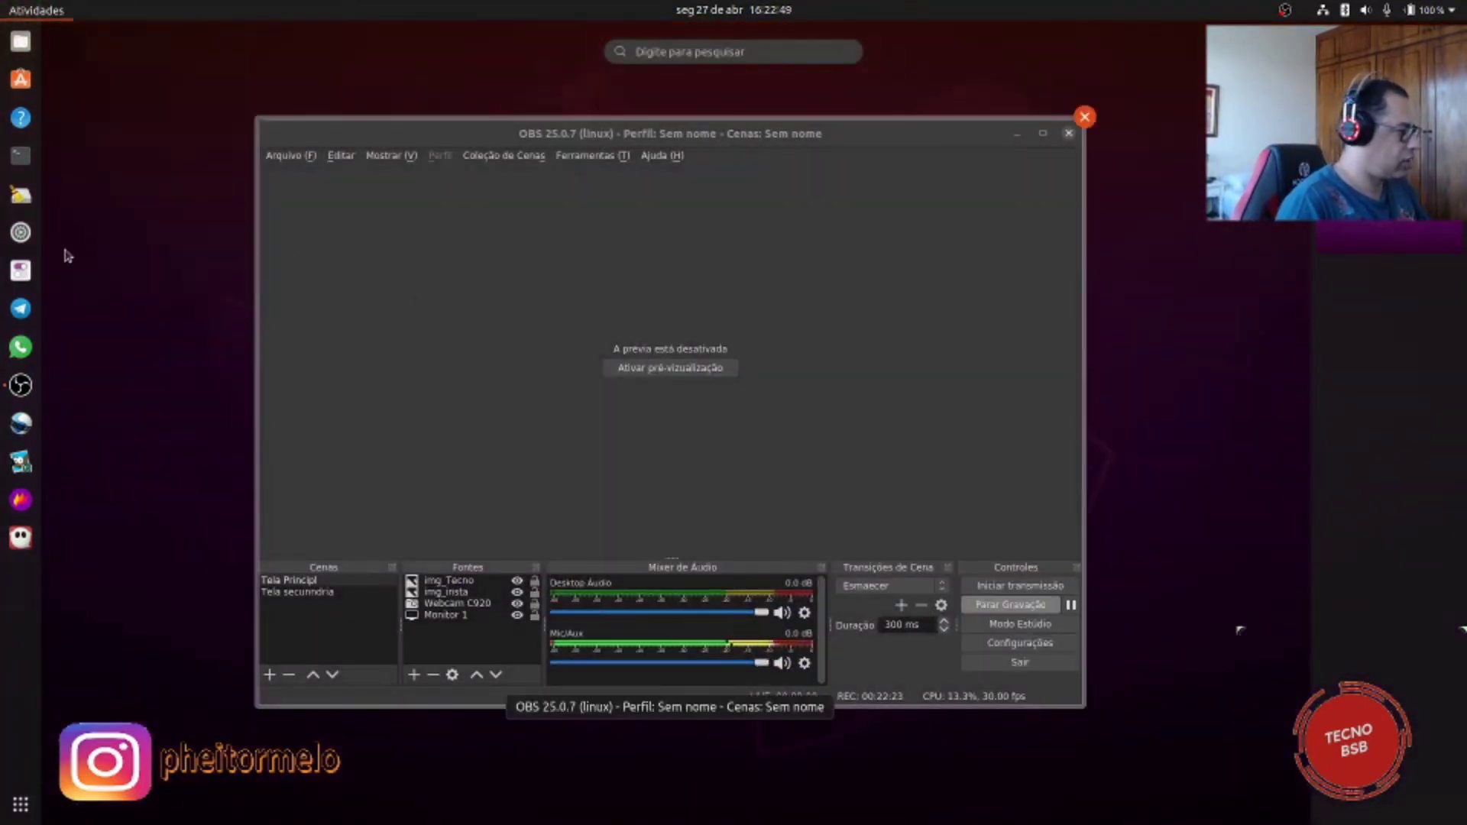
left_click(21, 43)
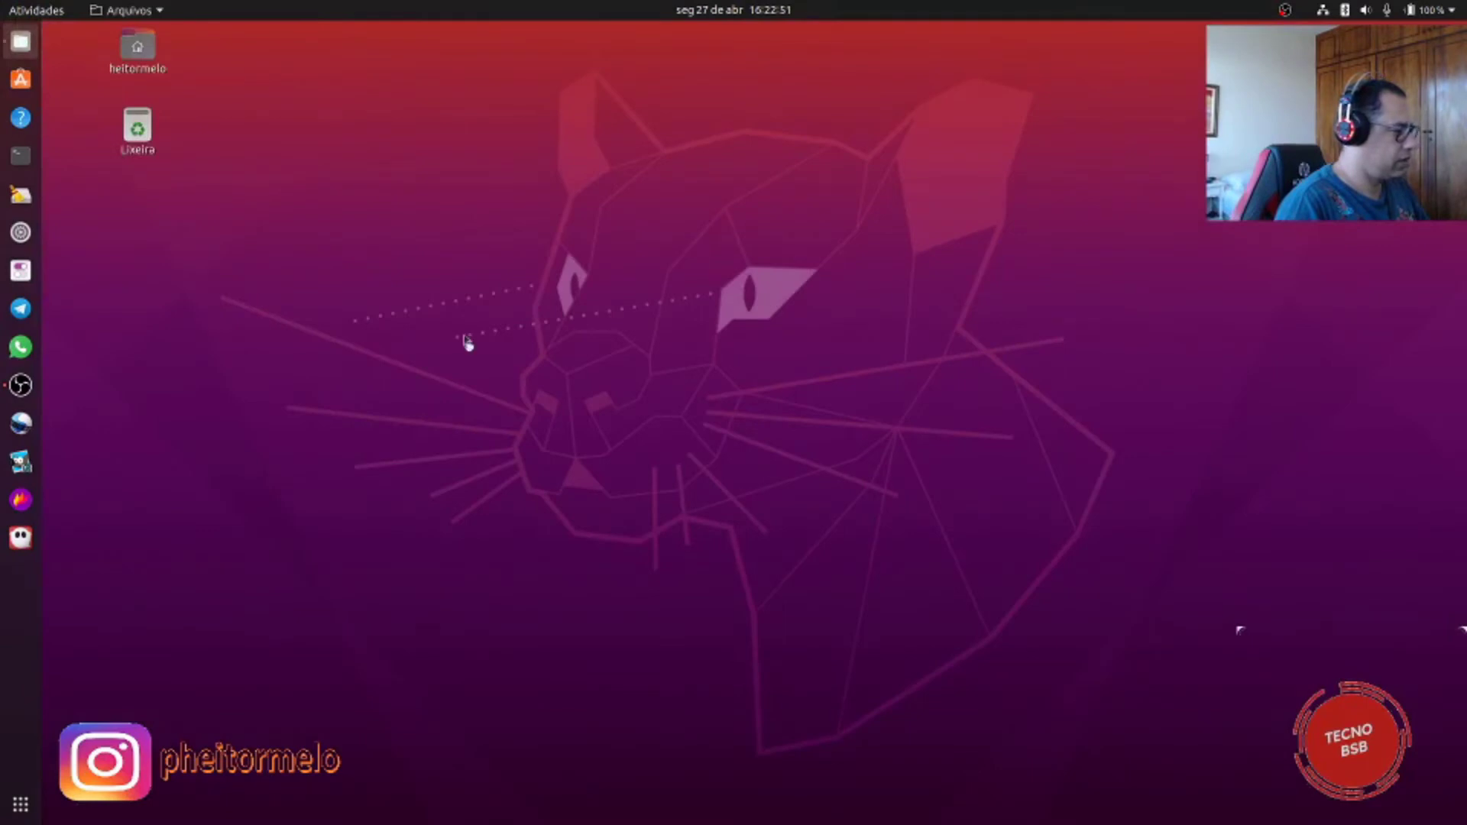
left_click_drag(323, 164, 670, 188)
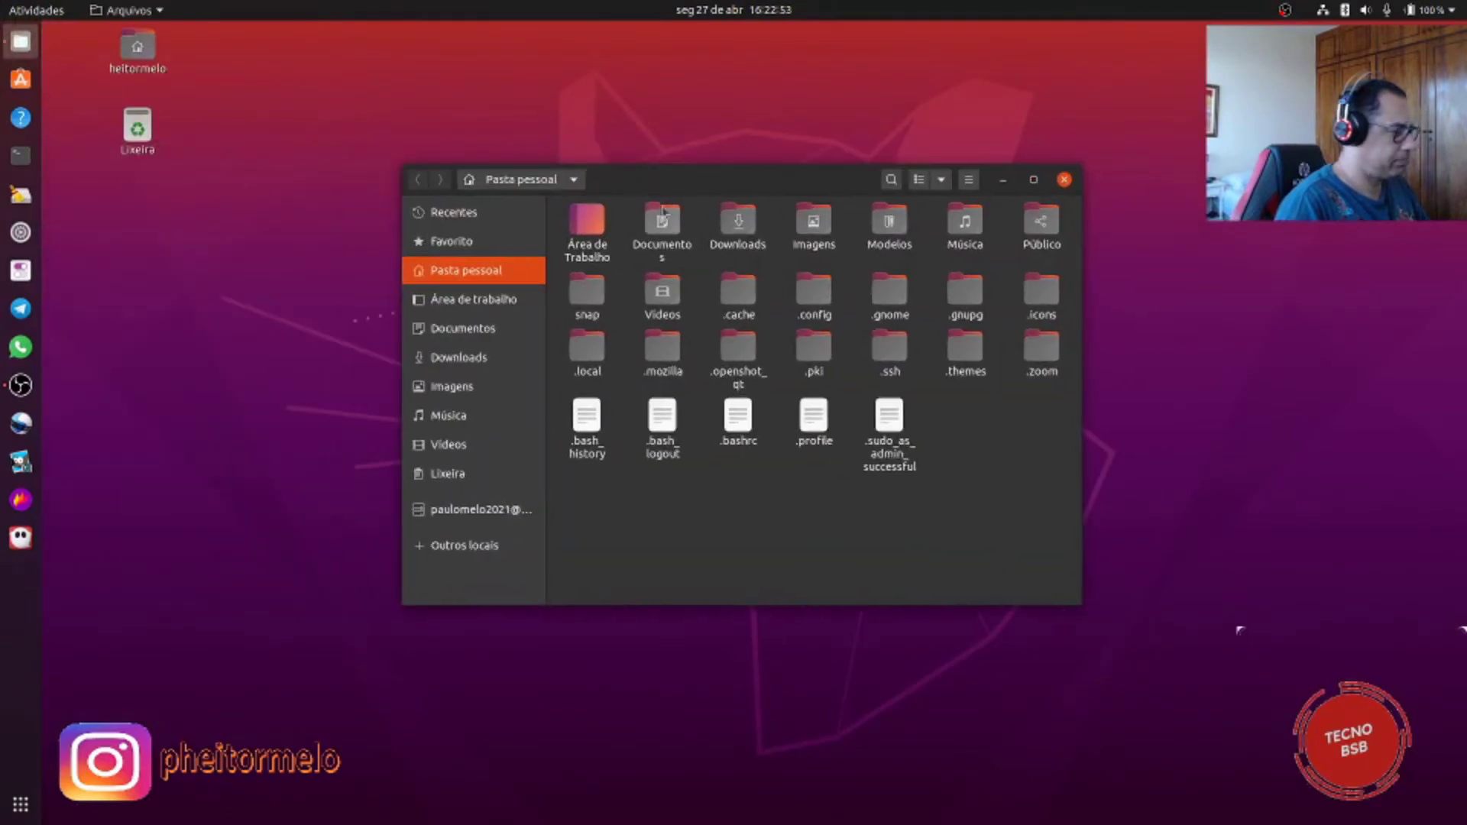
left_click(472, 355)
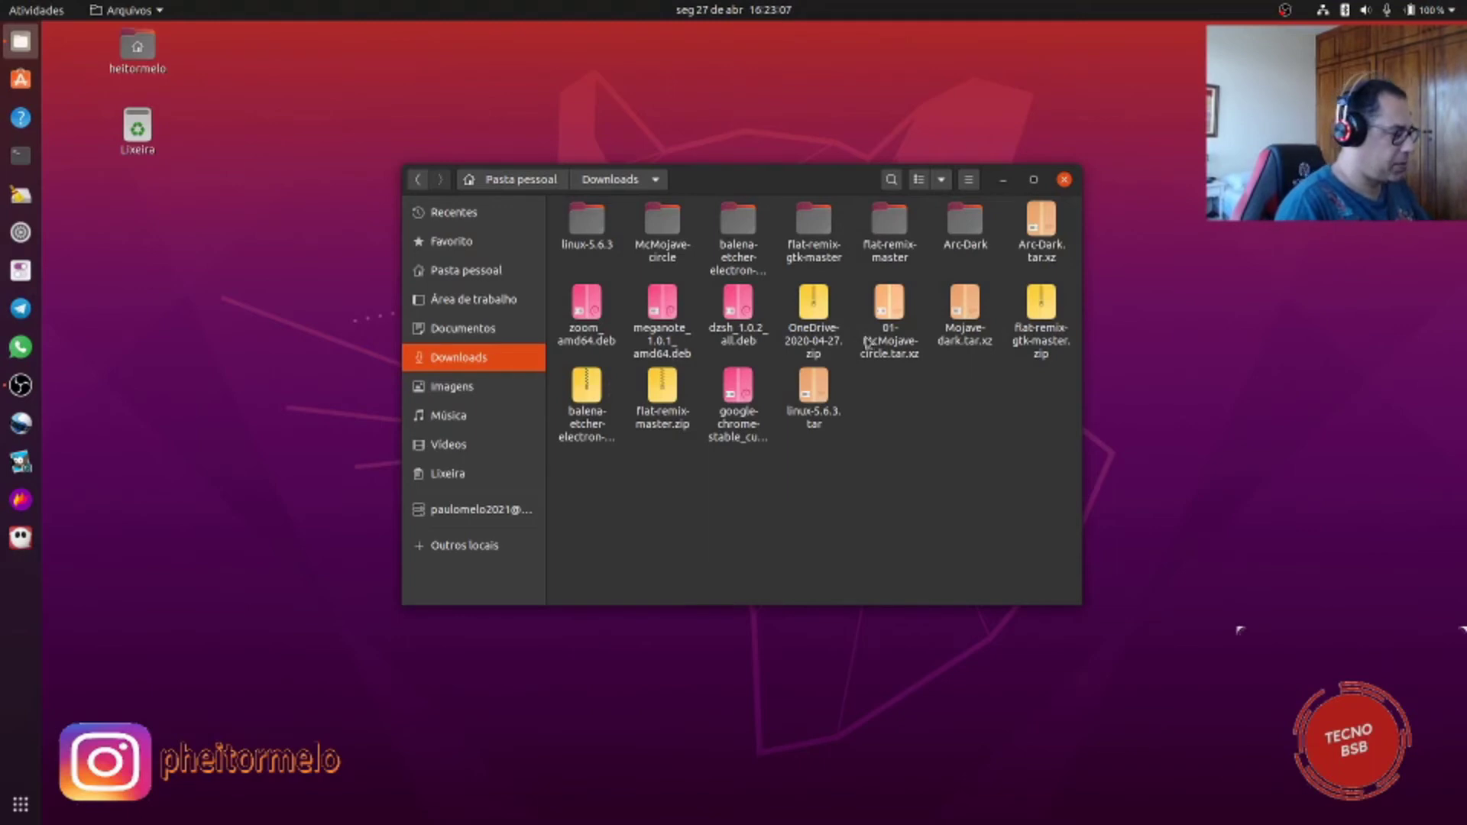
left_click(1065, 180)
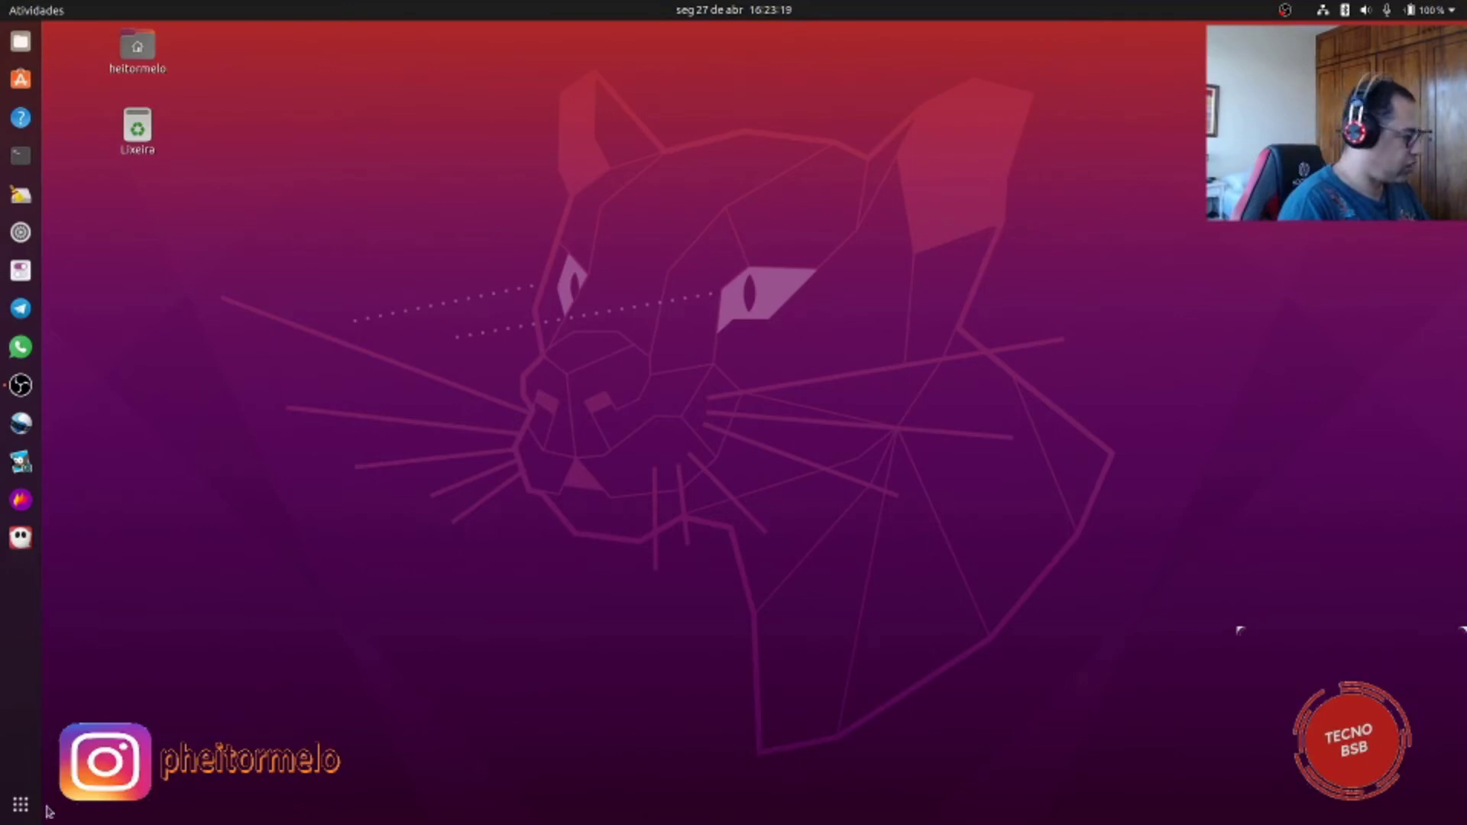
Step: Open the Aparência page of Ajustes and set the Aplicativos theme to Flat-Remix-GTK-Blue-Dark
left_click(17, 273)
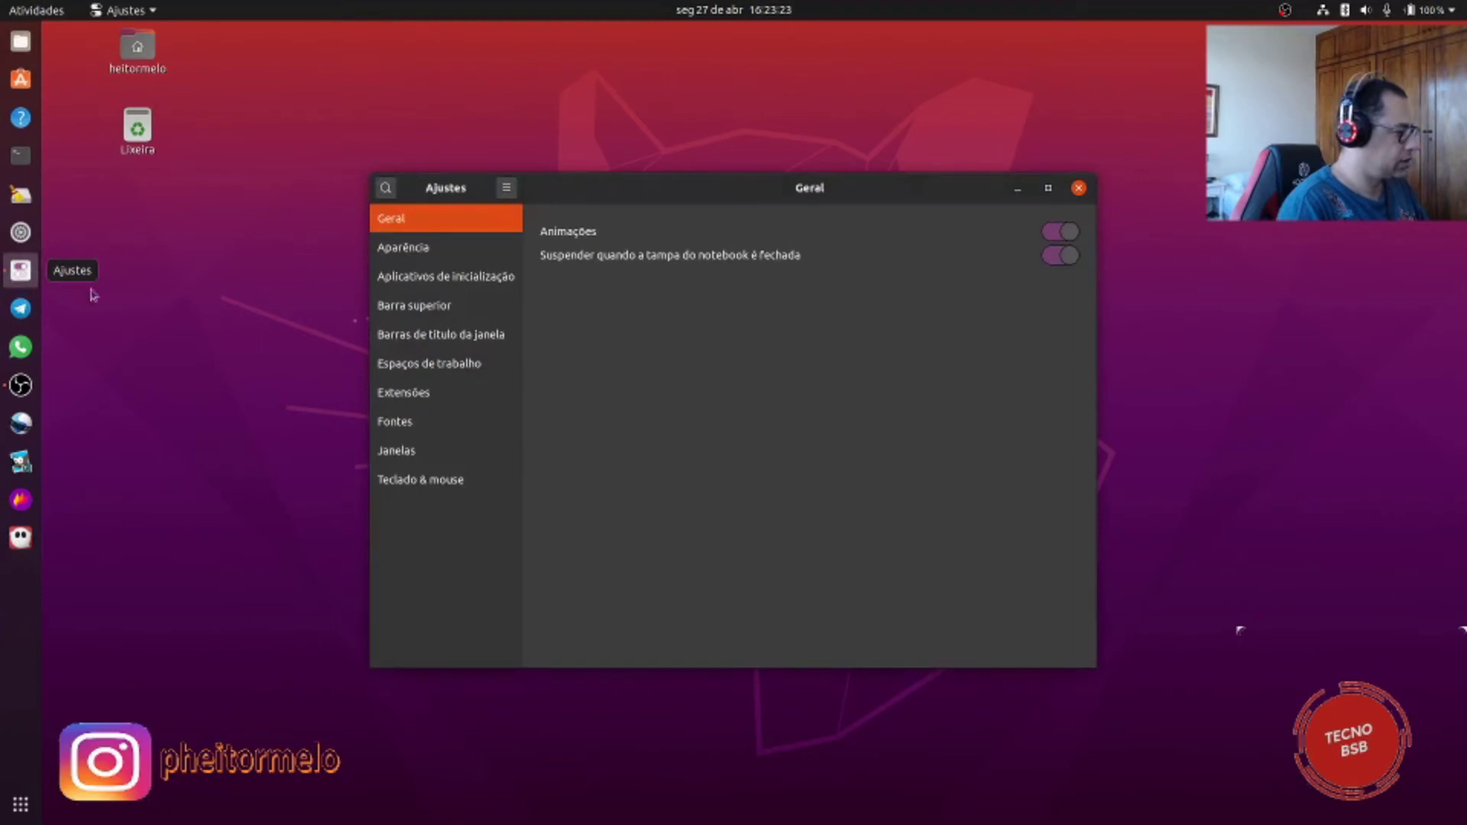
left_click(380, 256)
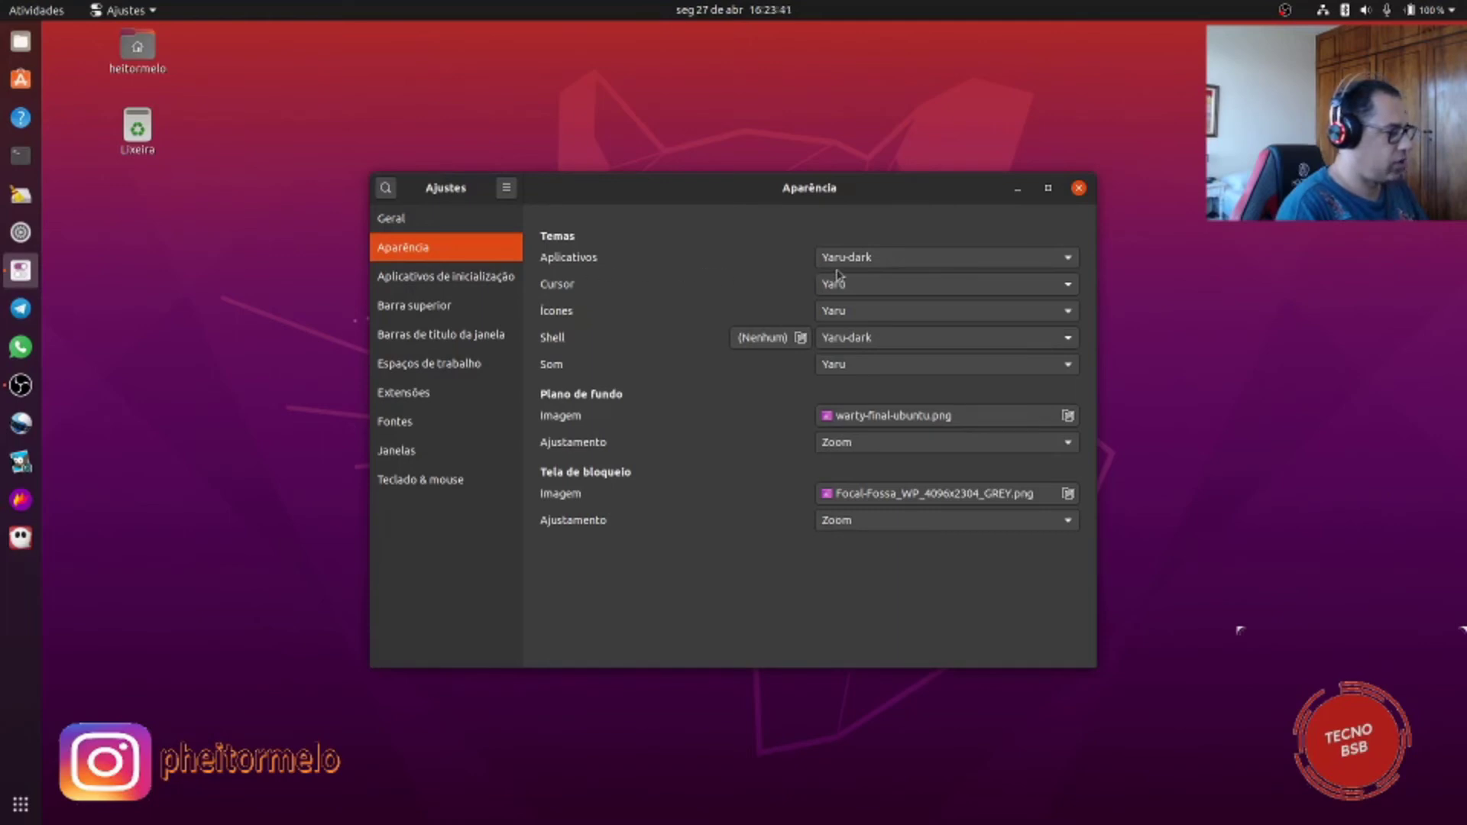
left_click(1063, 260)
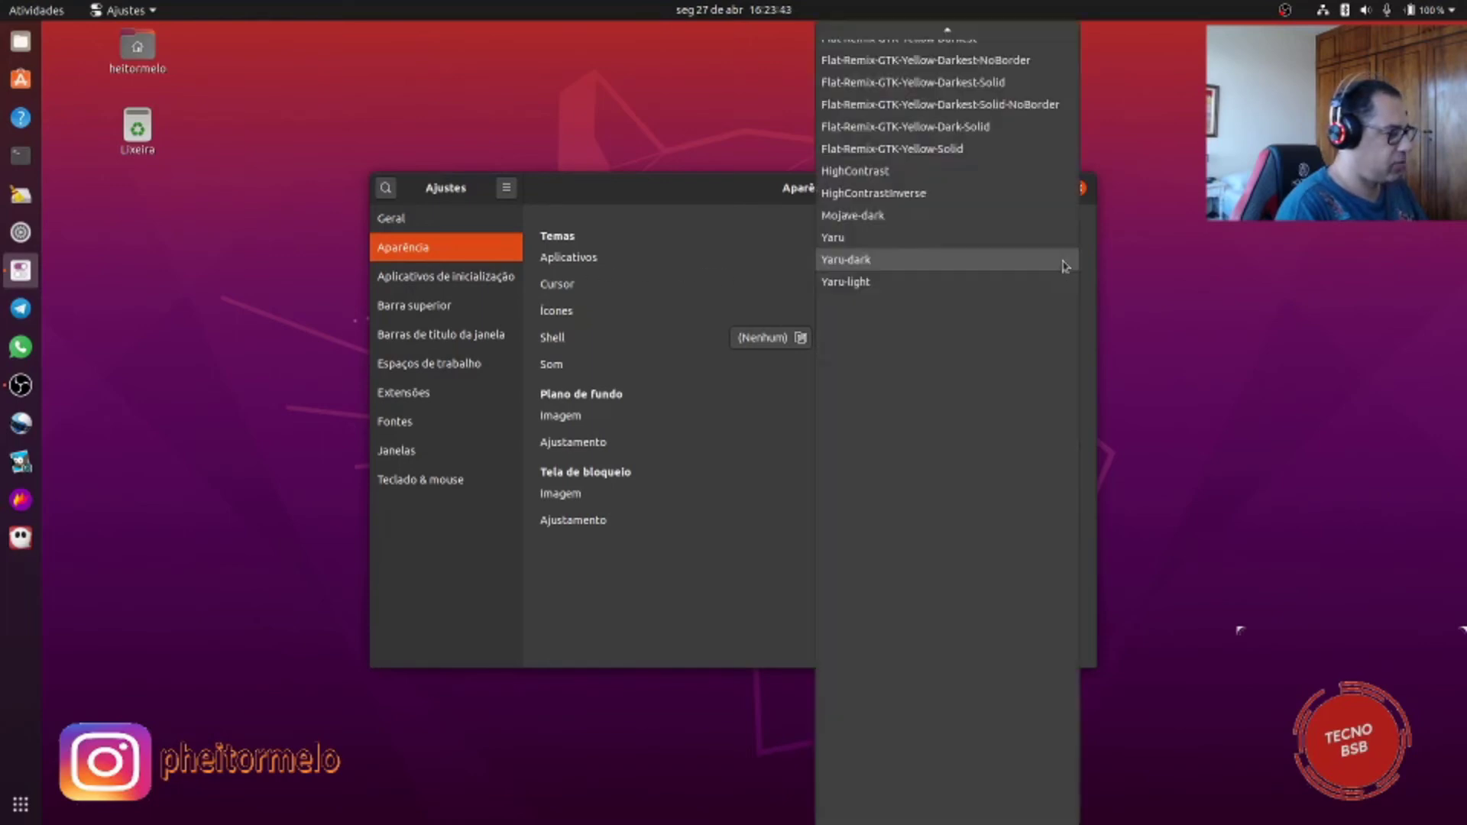
scroll(947, 285, "up", 8)
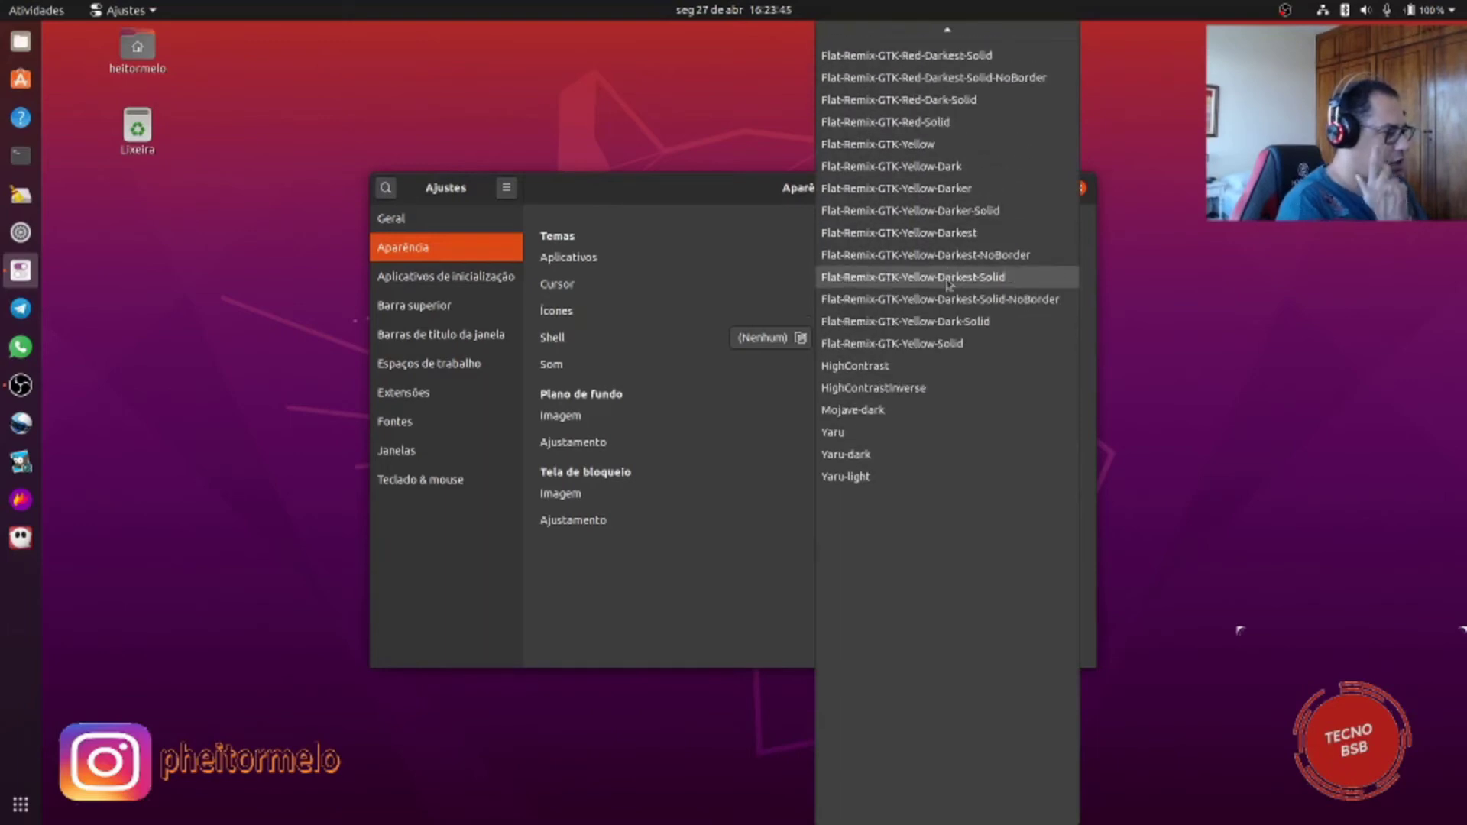
scroll(948, 285, "up", 5)
scroll(944, 270, "up", 8)
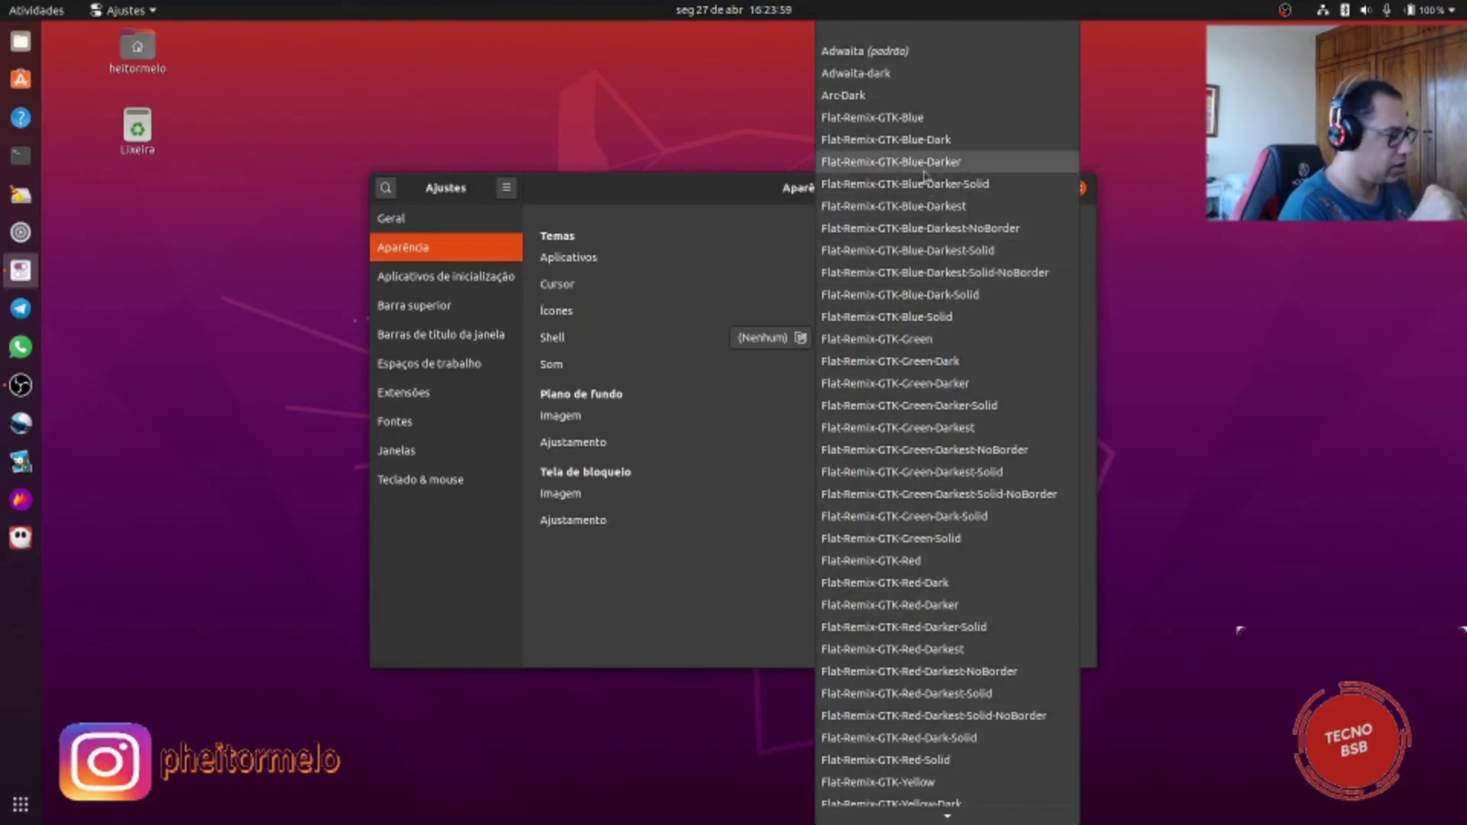
left_click(924, 141)
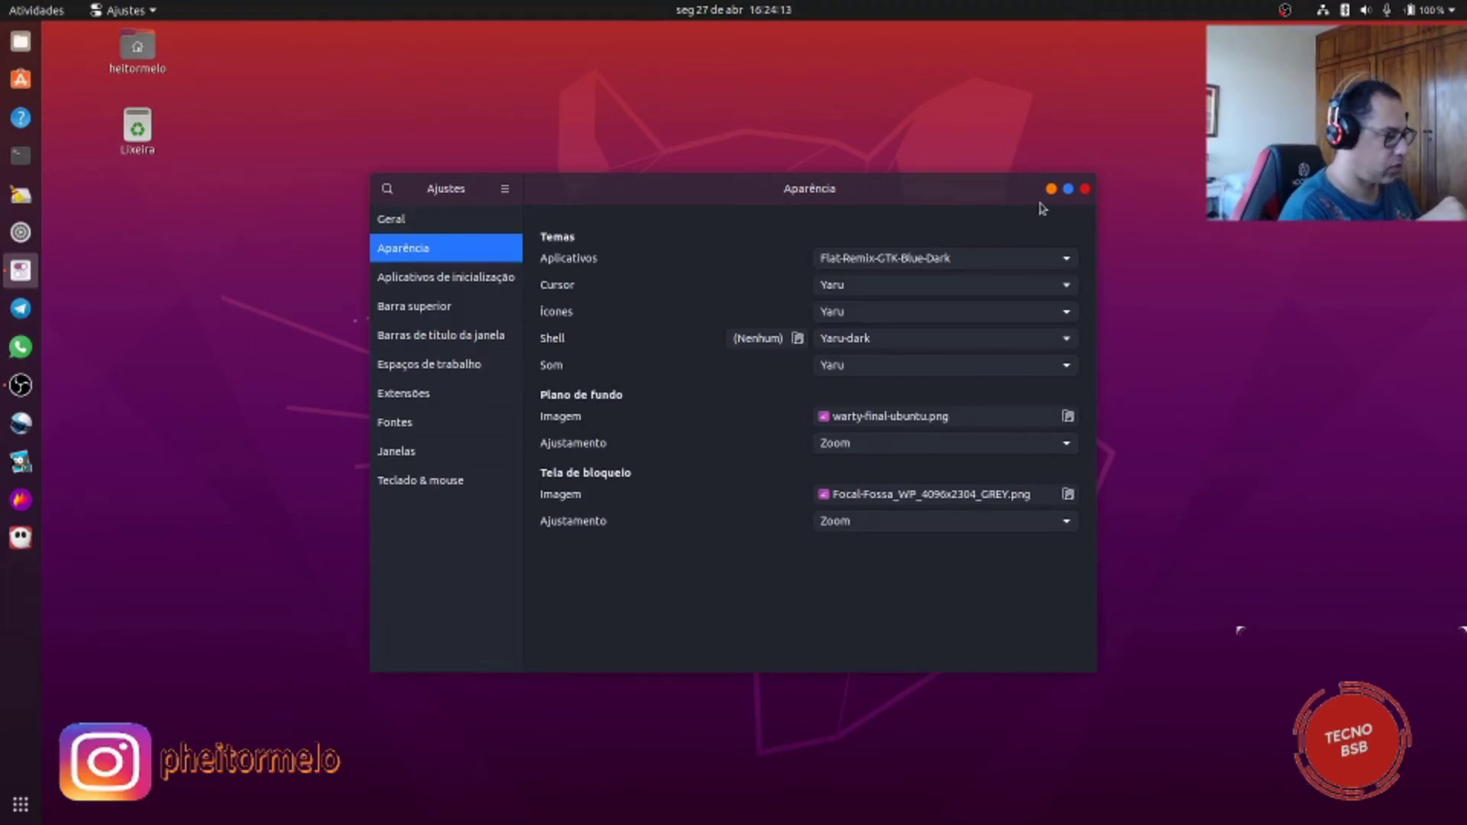
Step: Change the Aplicativos theme to Flat-Remix-GTK-Blue-Darker and move the Ajustes window slightly up and to the right
left_click(1065, 261)
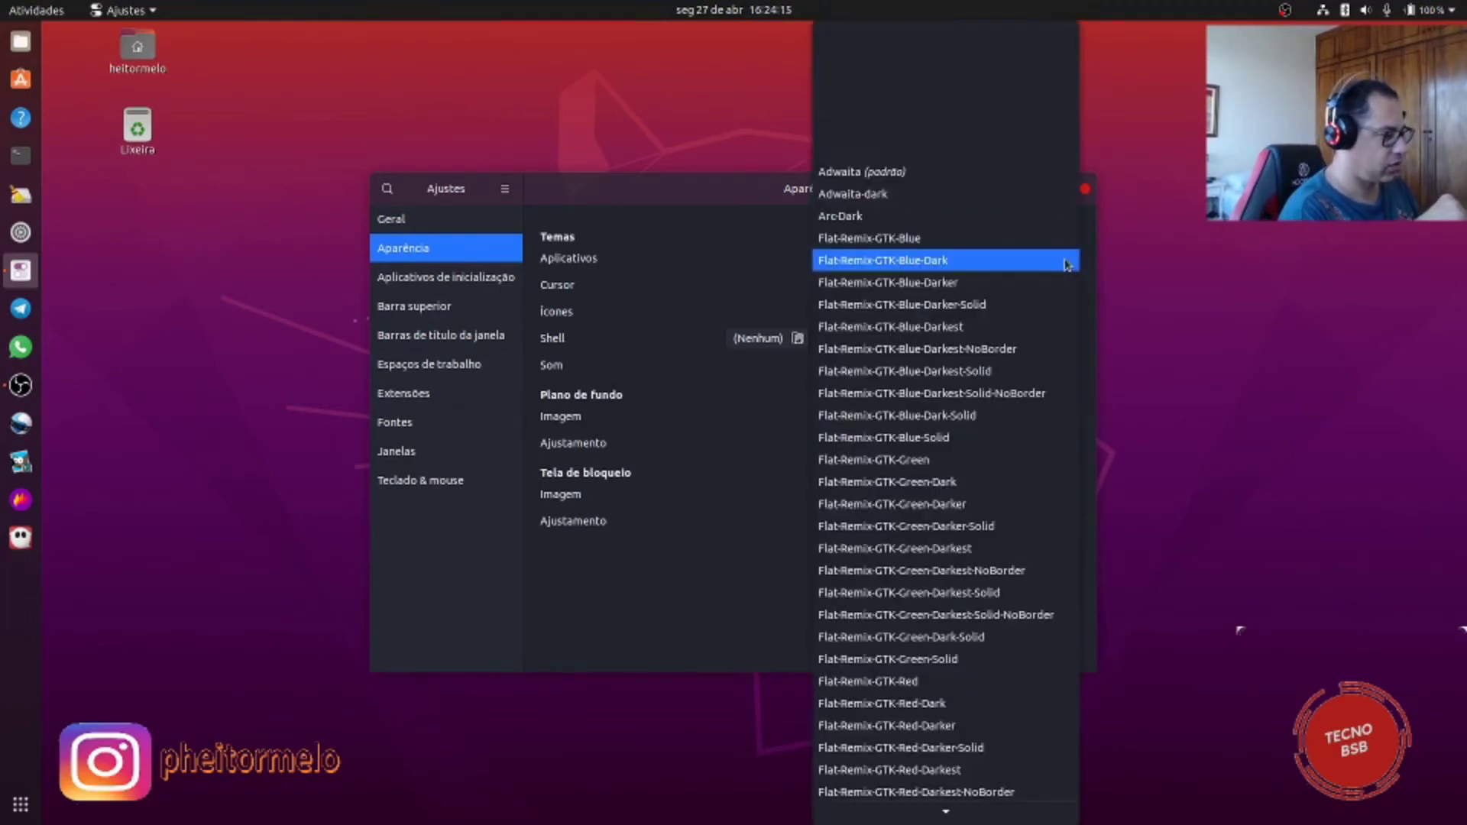
left_click(948, 284)
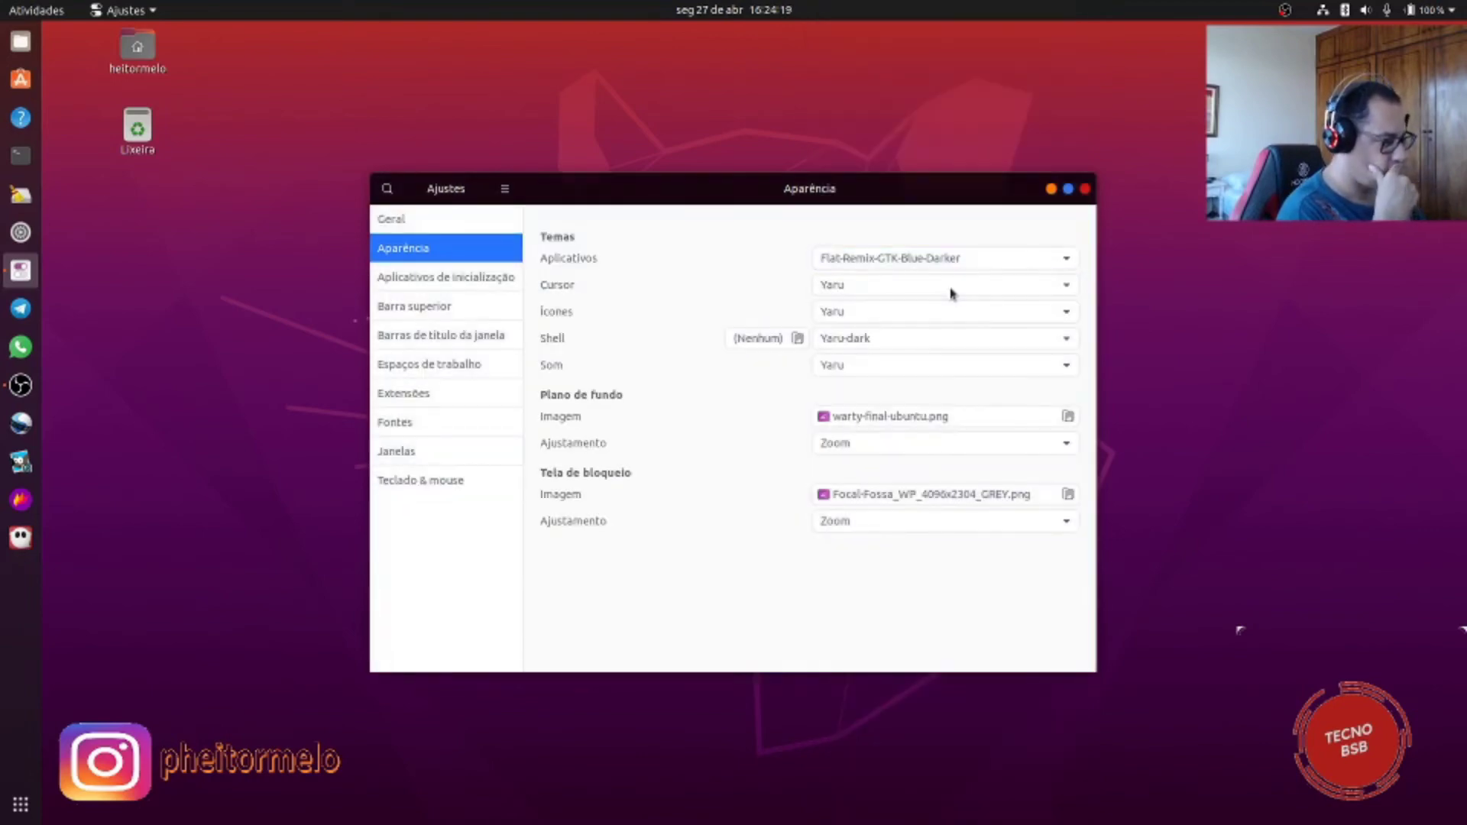
left_click_drag(681, 186, 730, 154)
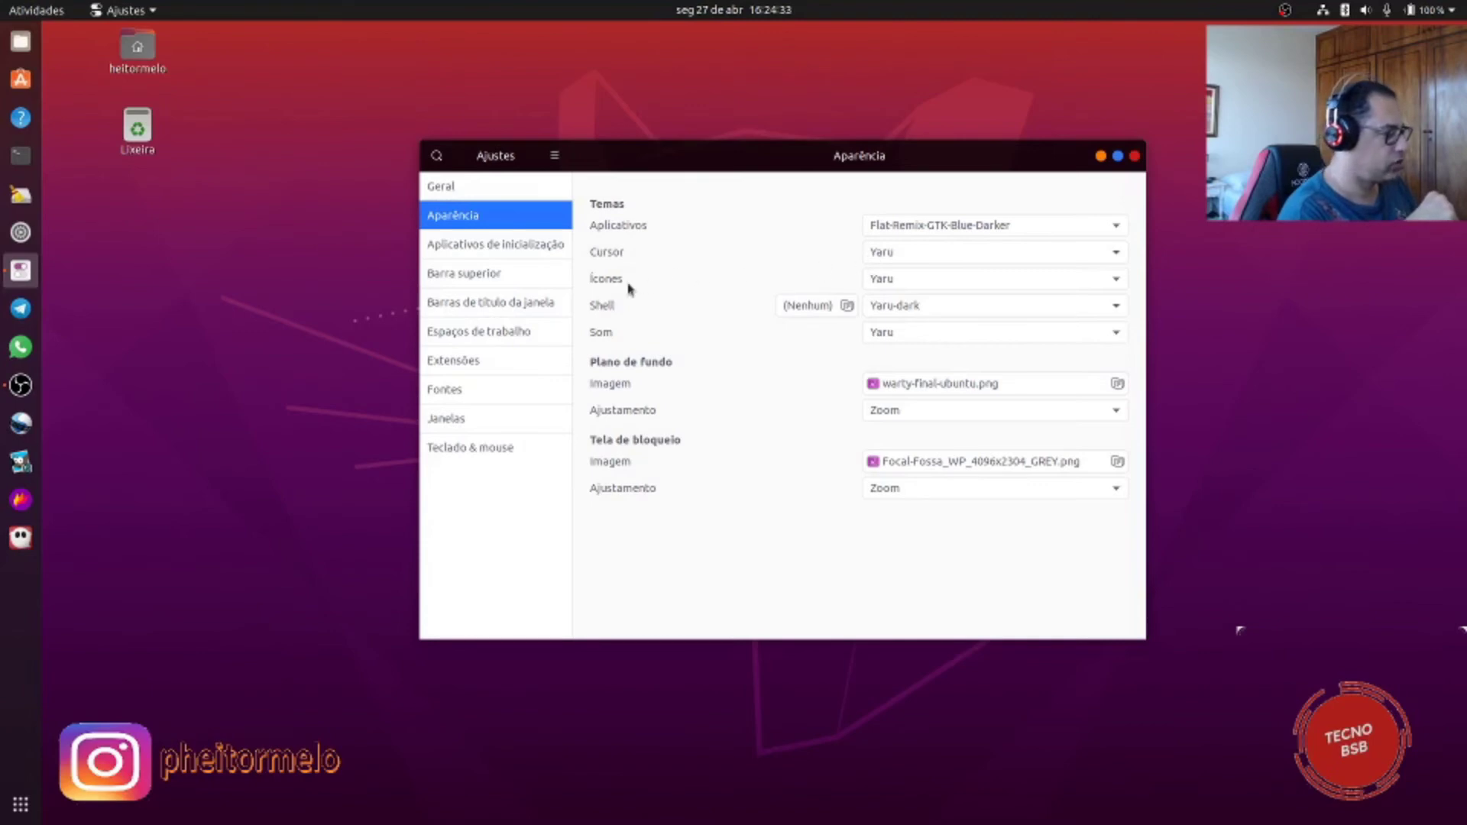
Step: Set the Ícones theme to Numix-Circle
left_click(1115, 280)
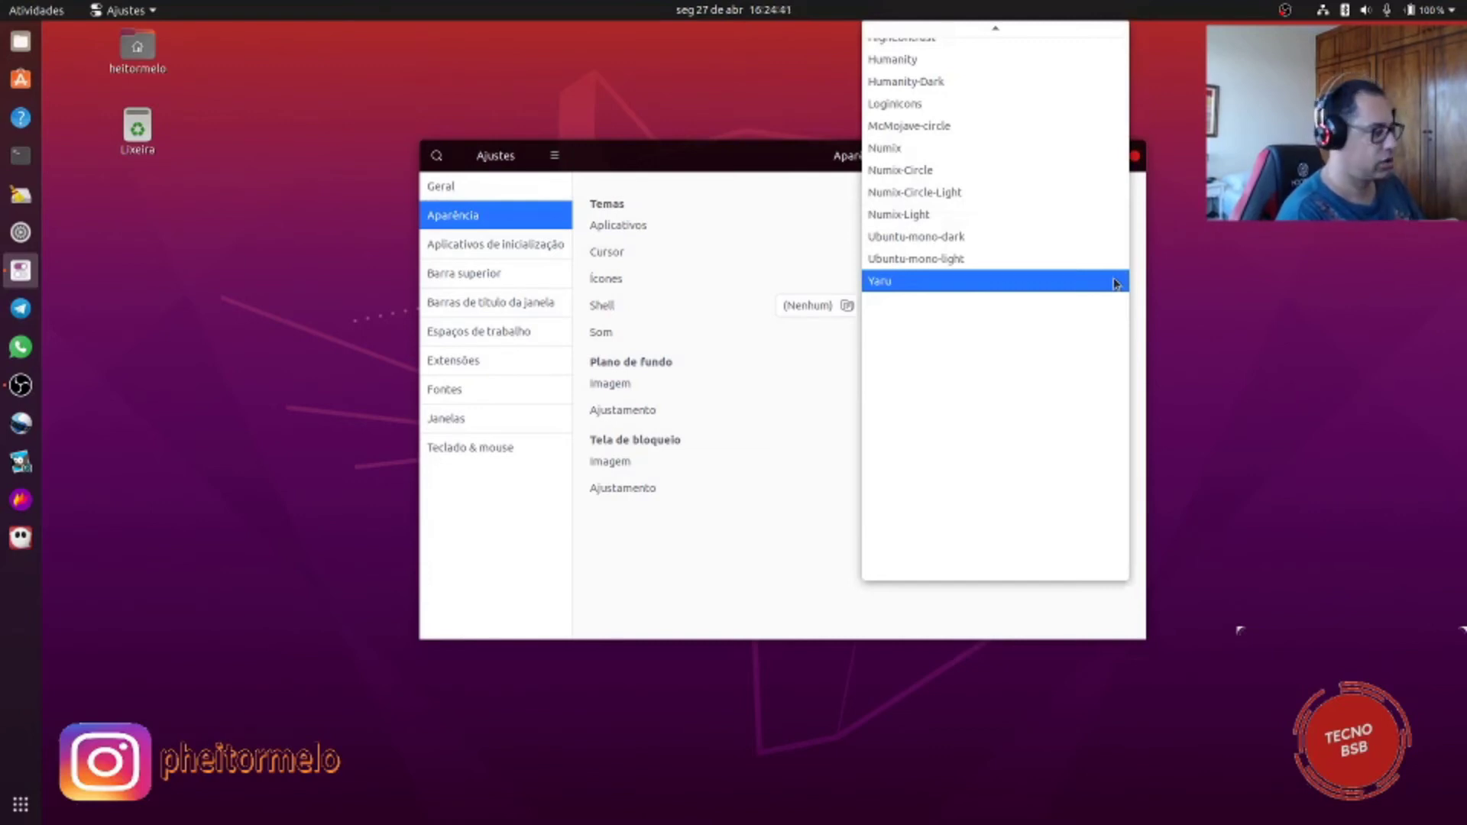
scroll(968, 336, "up", 1)
scroll(968, 336, "up", 1)
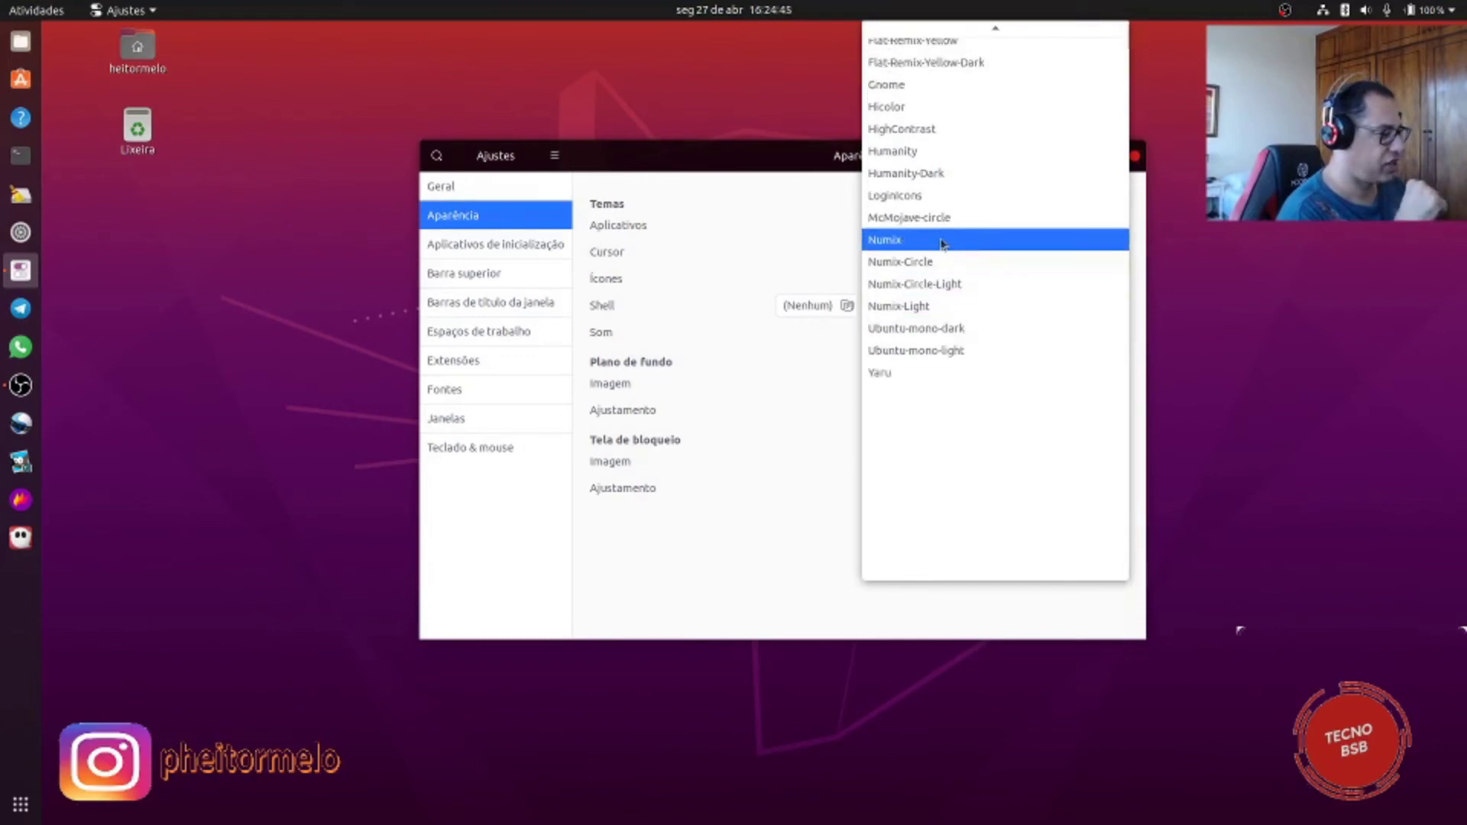
left_click(904, 265)
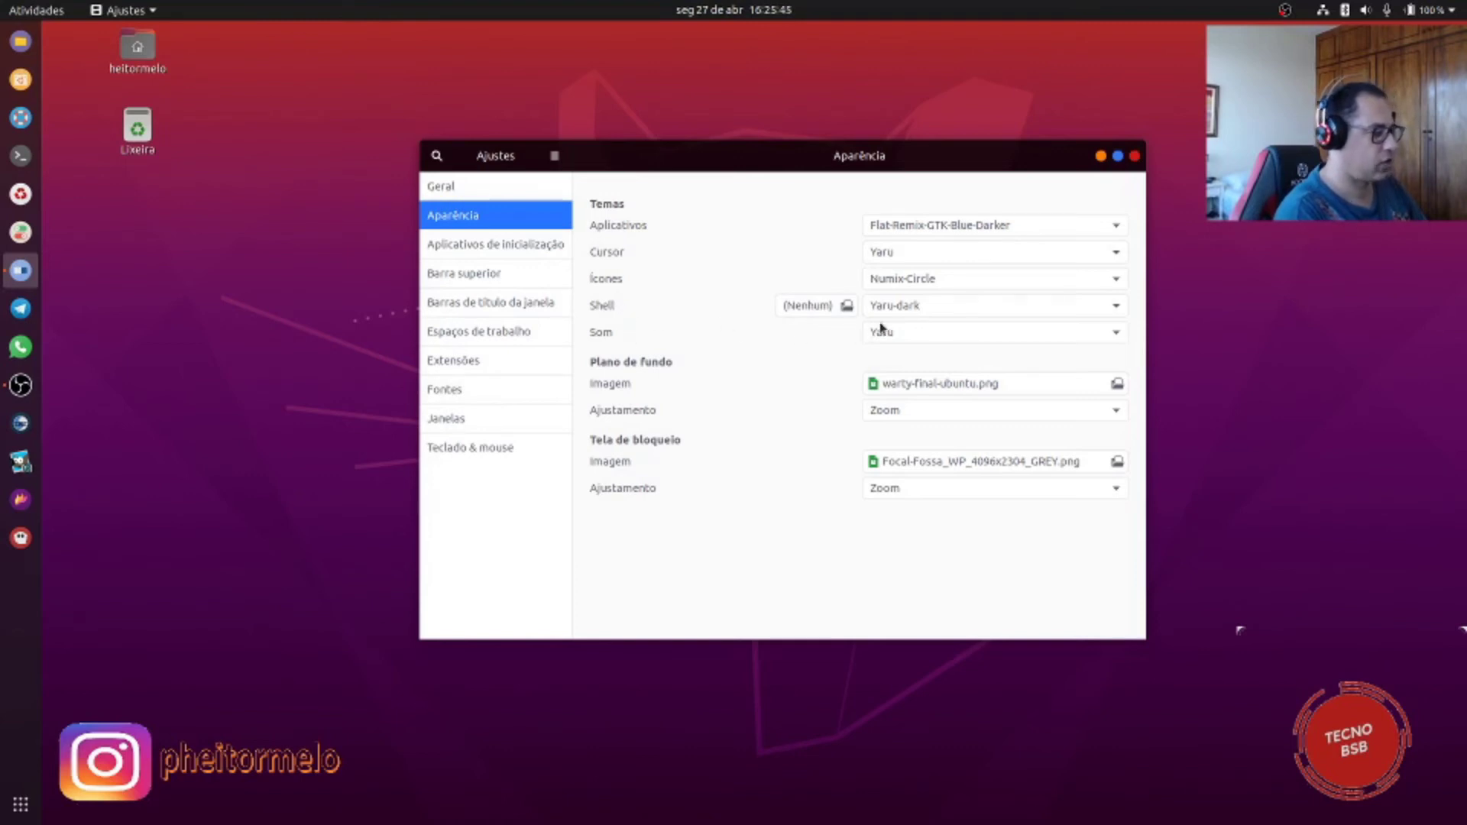
Step: Set the Shell theme to Arc-Dark and check how the system menu looks with it
left_click(1118, 307)
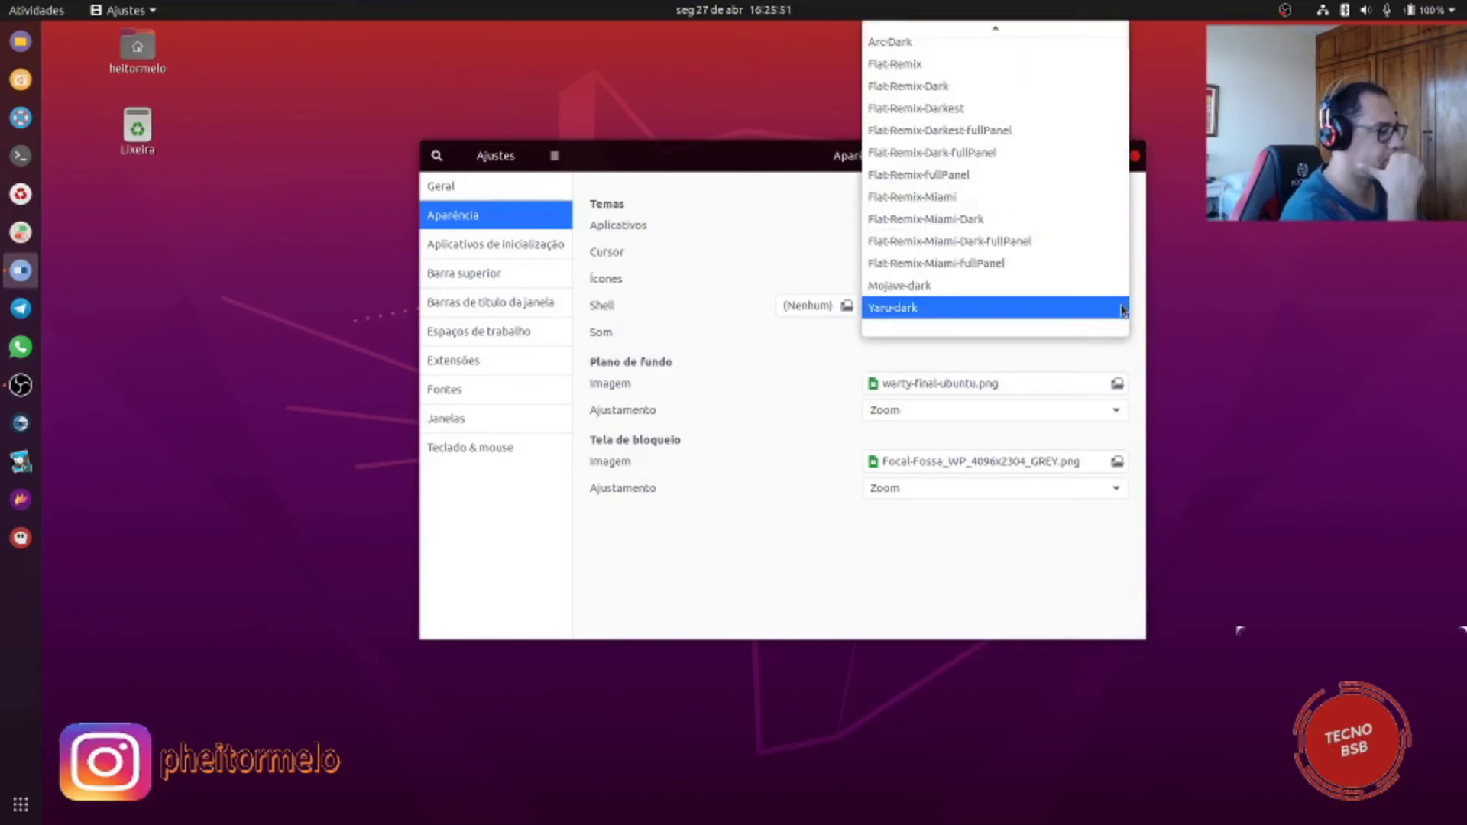
left_click(918, 49)
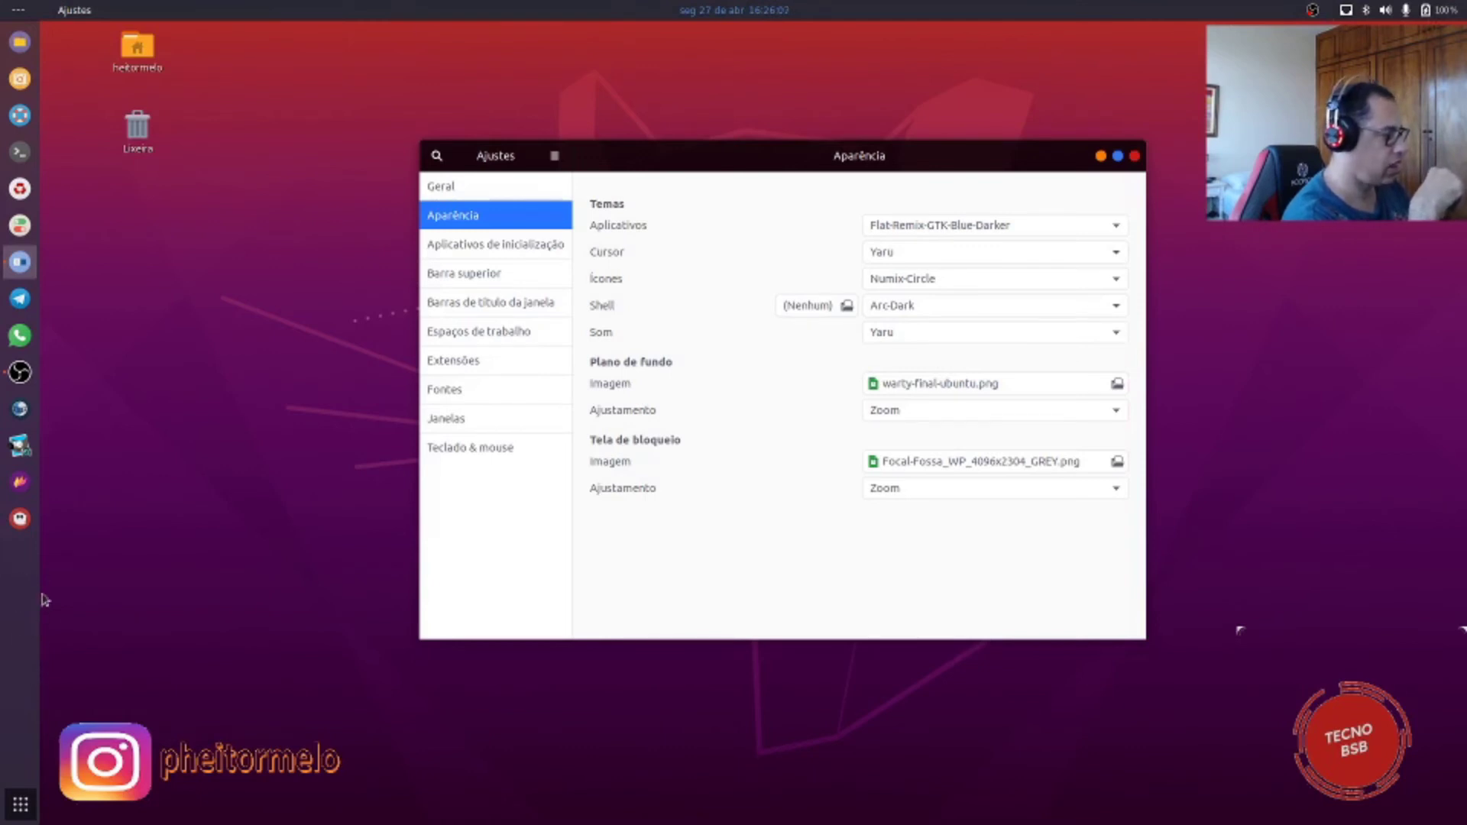
left_click(1453, 19)
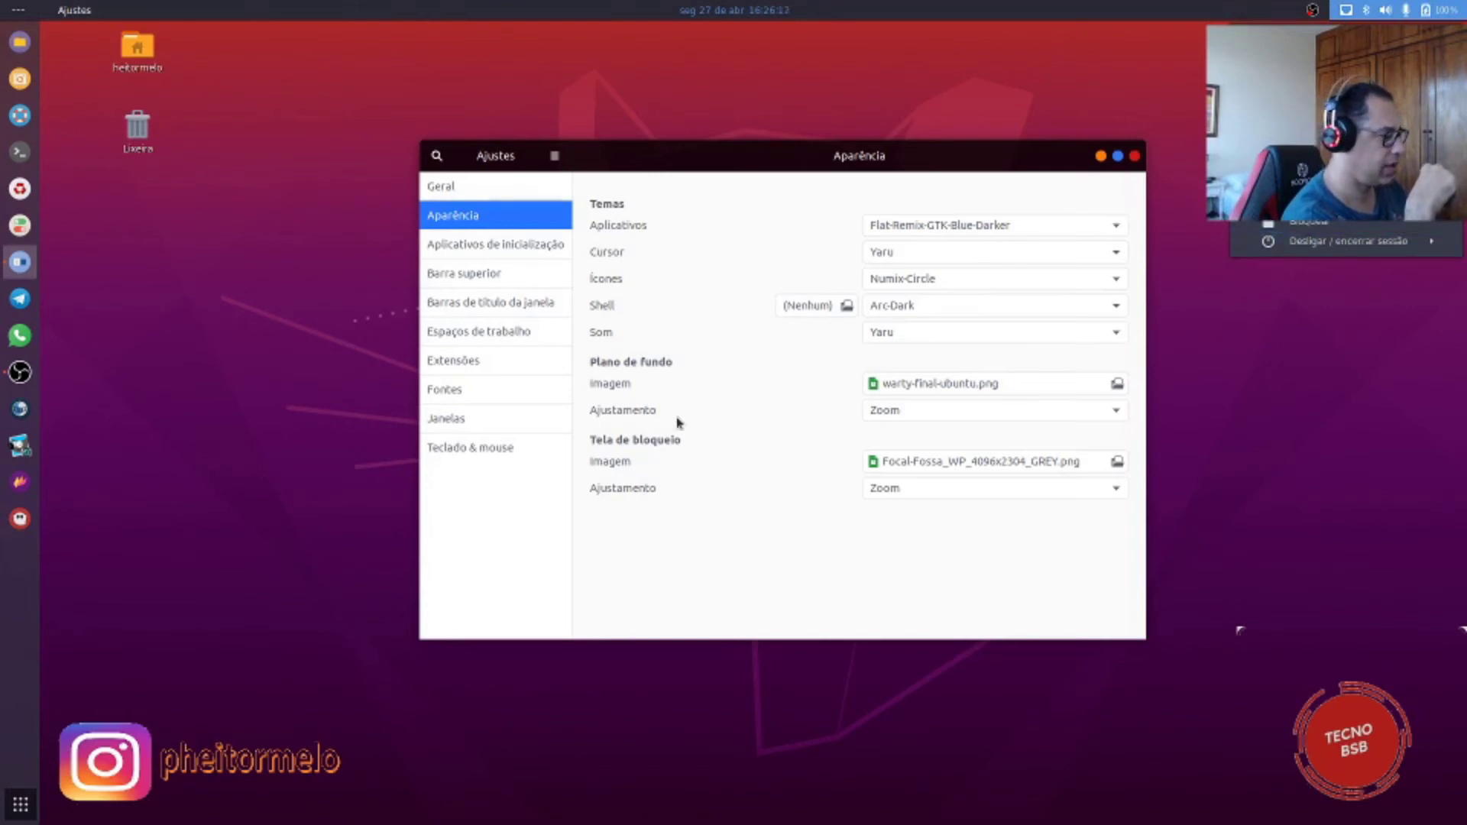
left_click(714, 351)
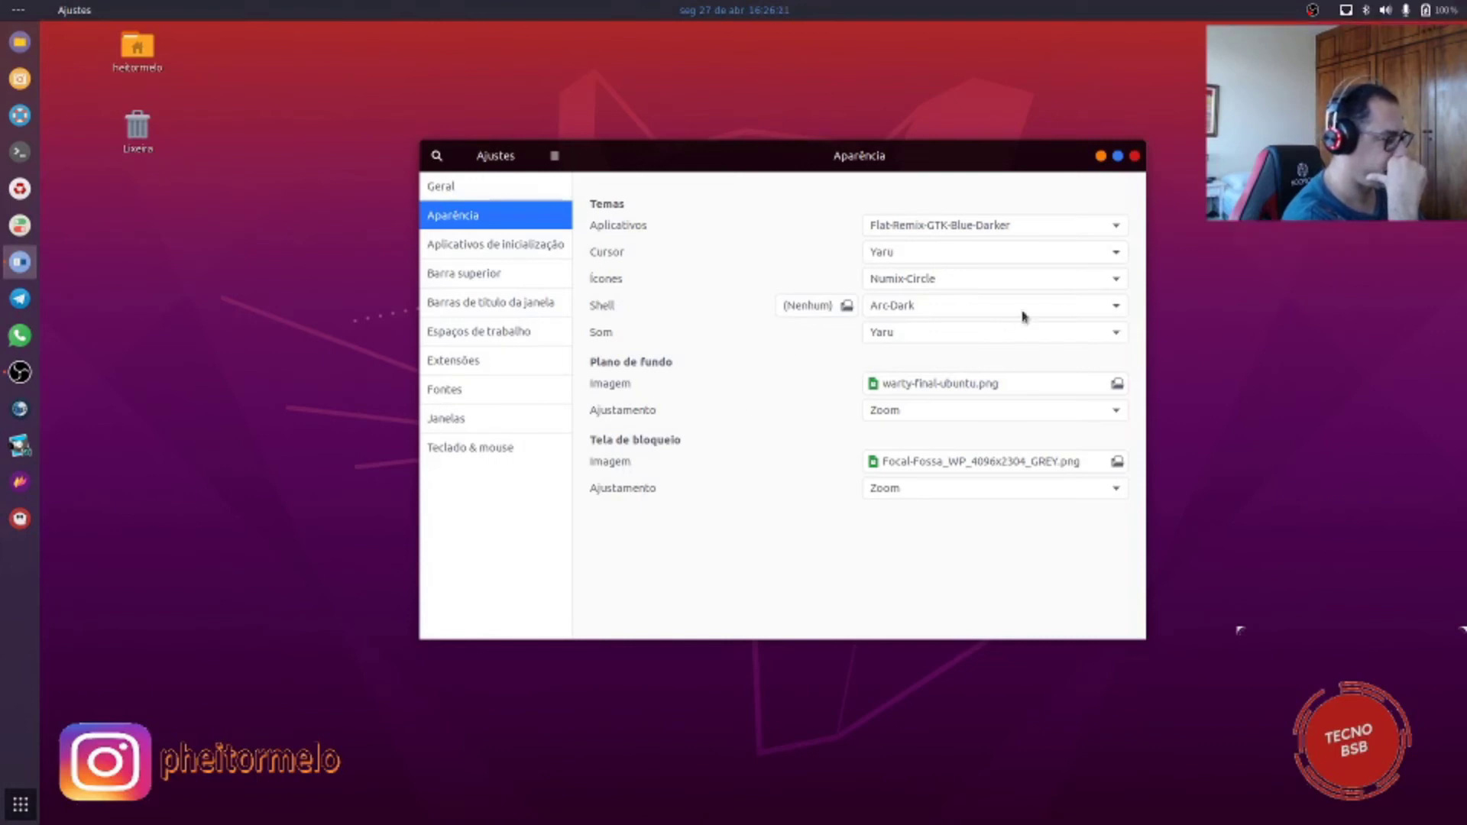
Step: Change the Shell theme to Mojave-dark and check how the activities overview looks with it
left_click(1116, 307)
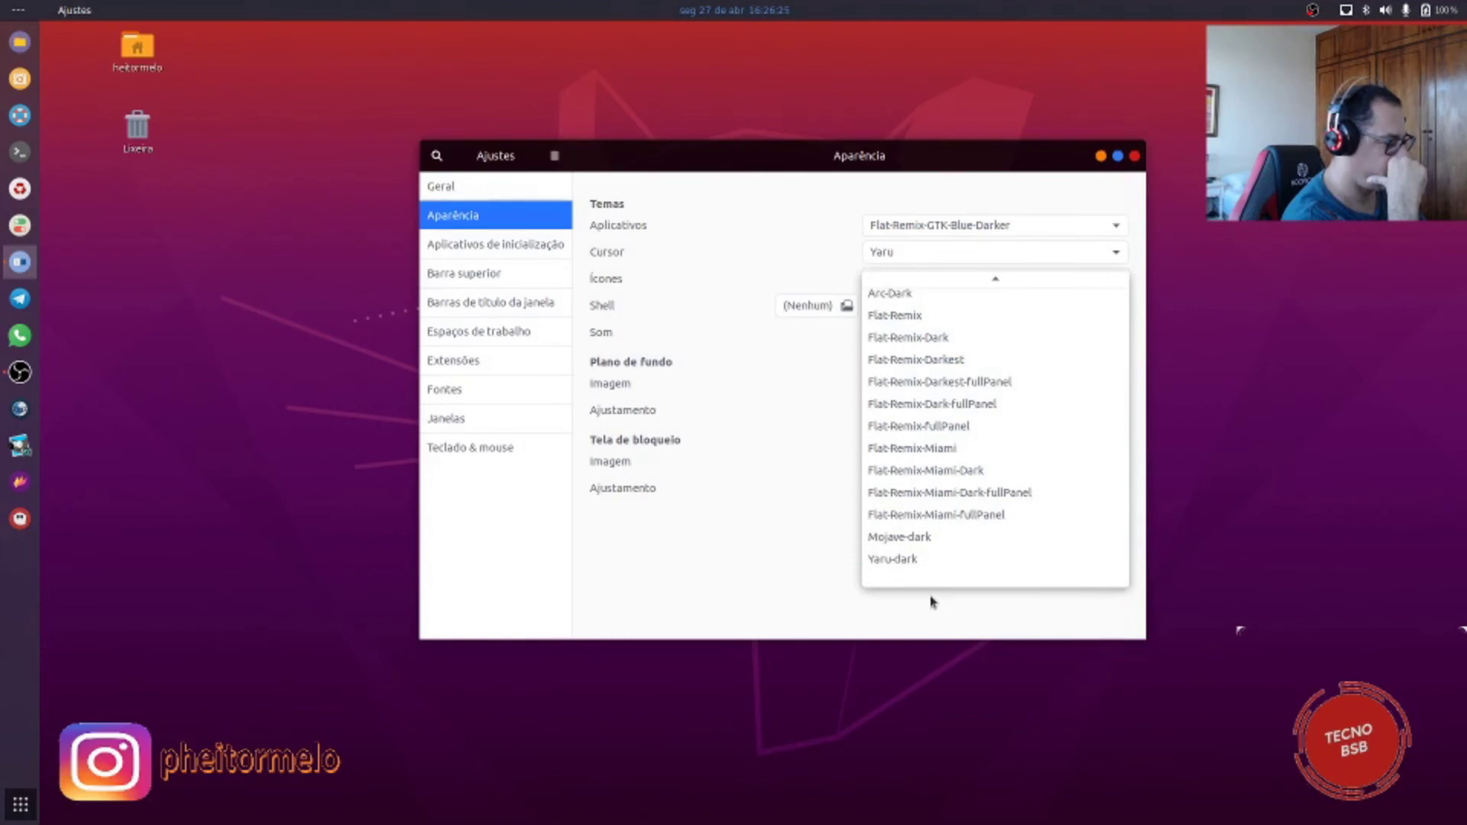
left_click(907, 538)
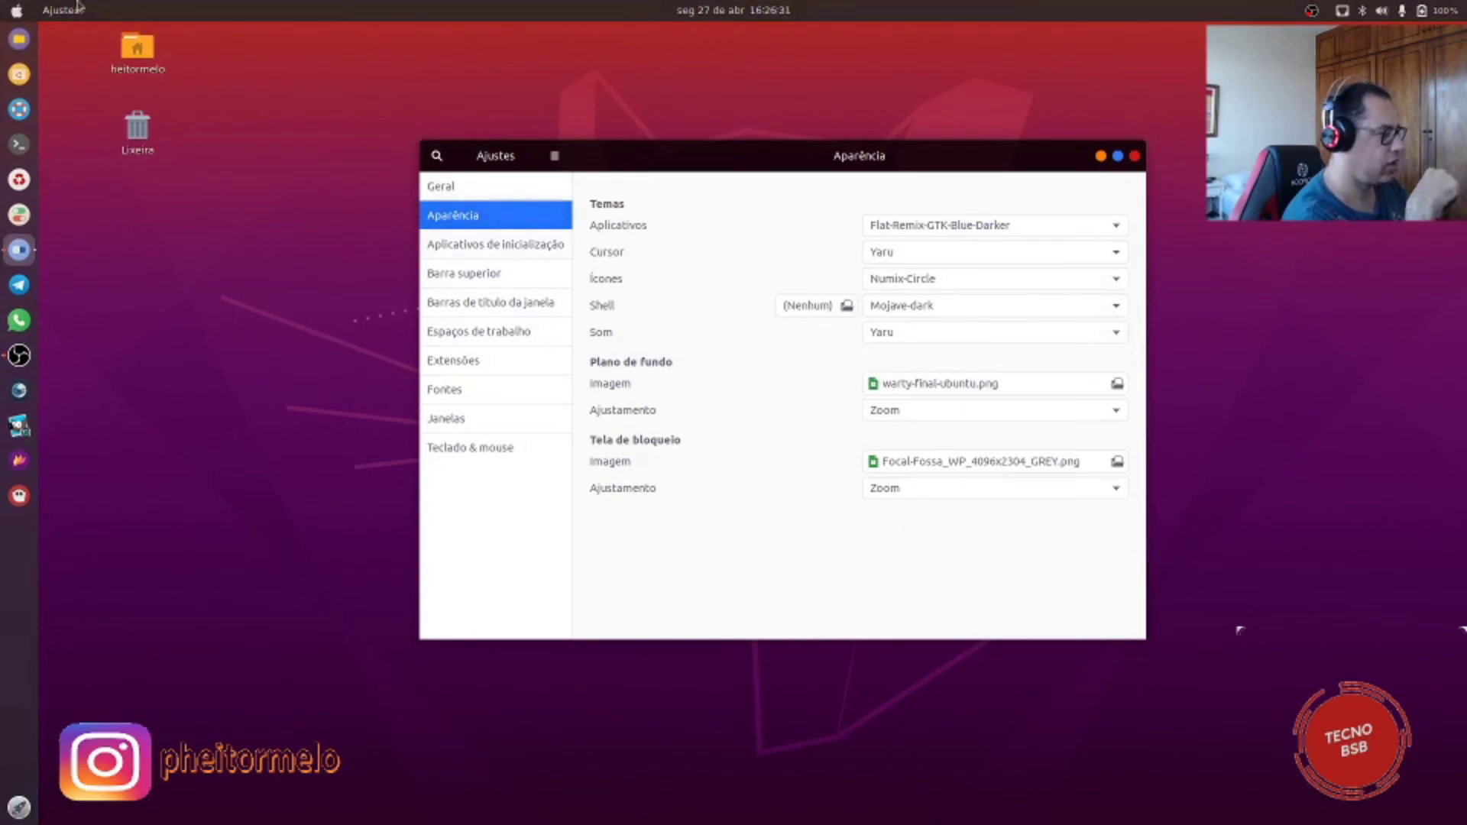
left_click(16, 14)
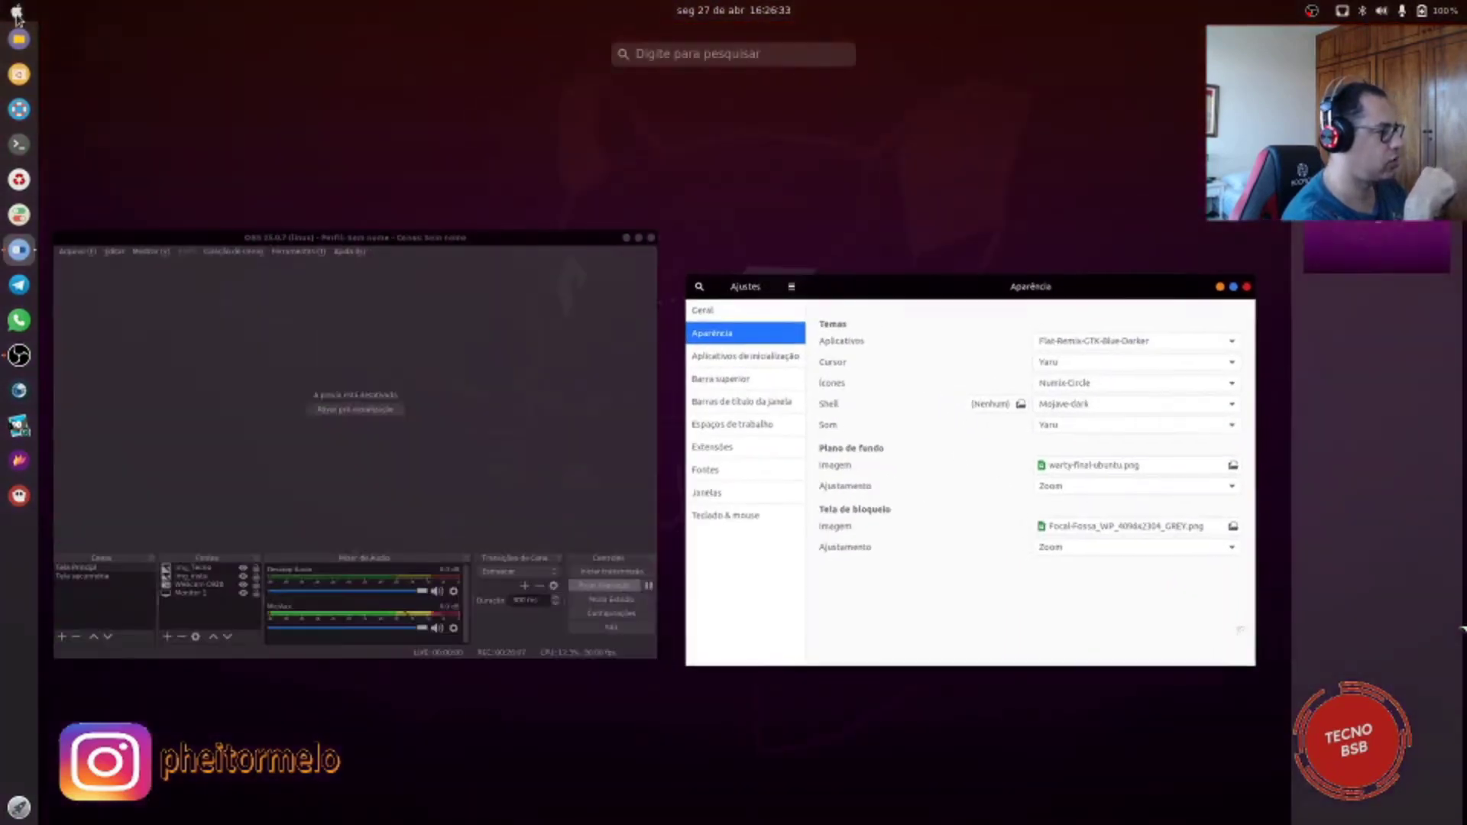
left_click(16, 13)
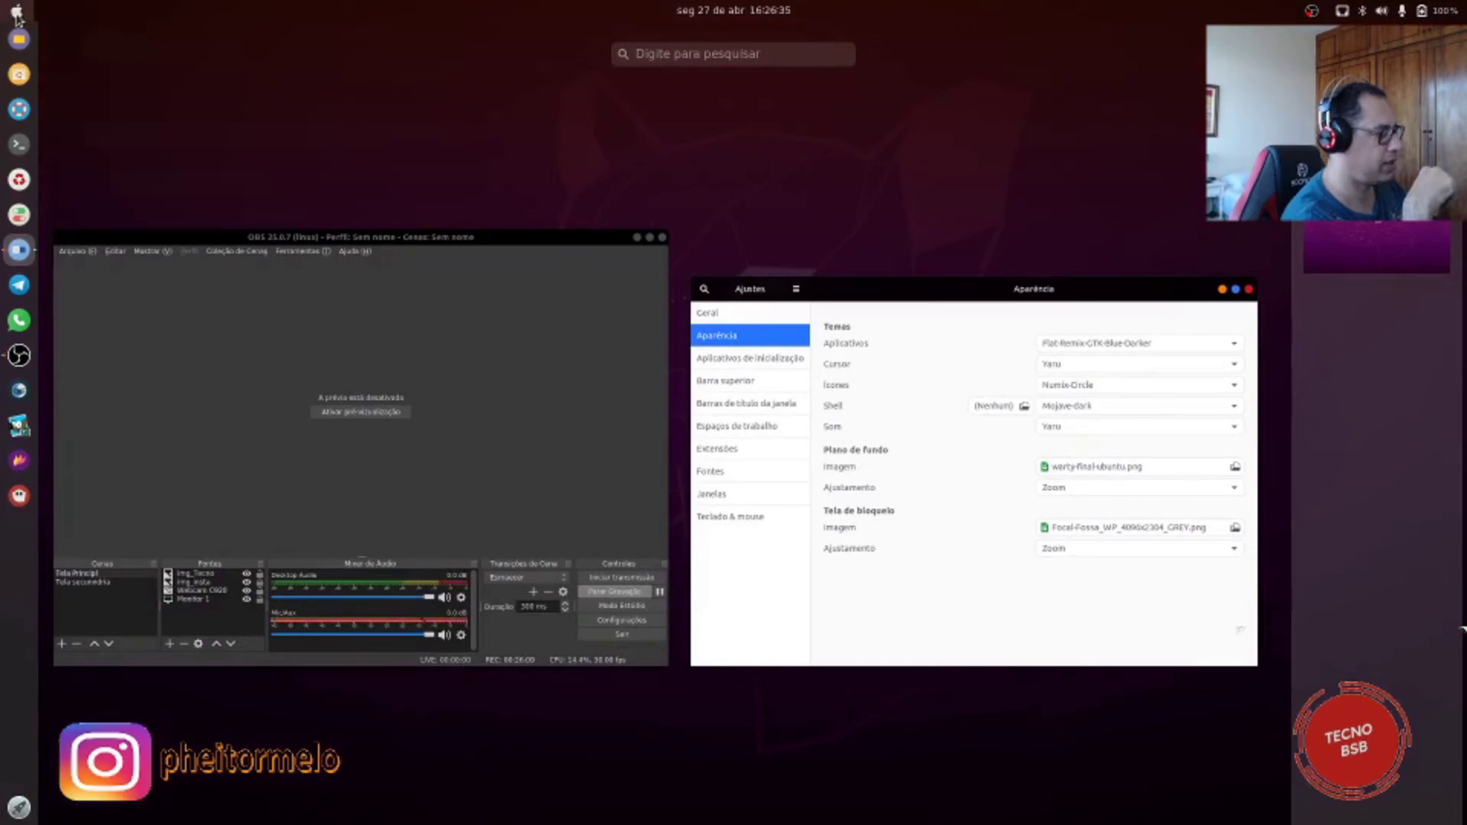
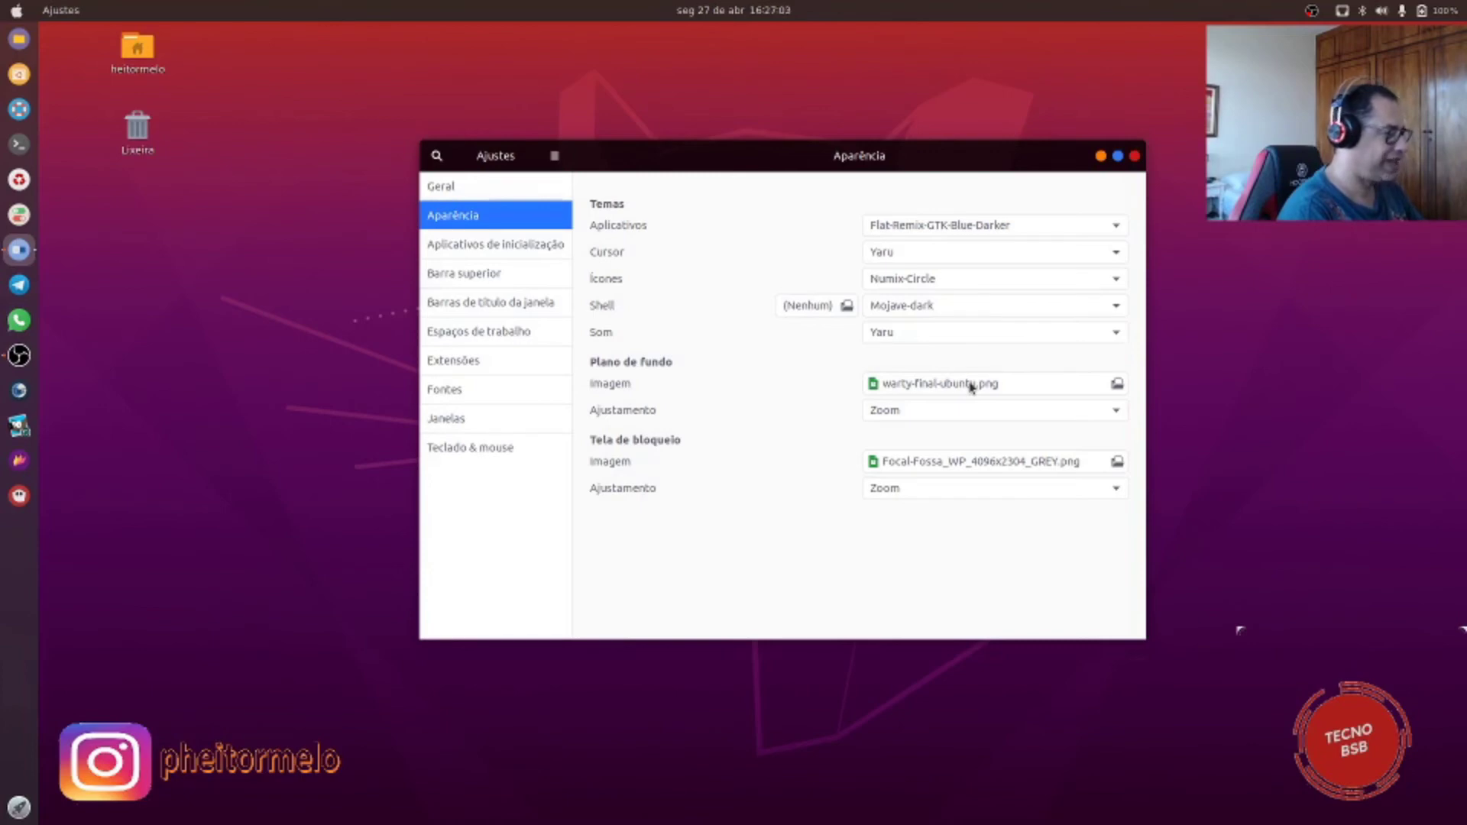
Step: View the Janelas and Barra superior pages of Ajustes, return to Aparência, and close the window
left_click(444, 420)
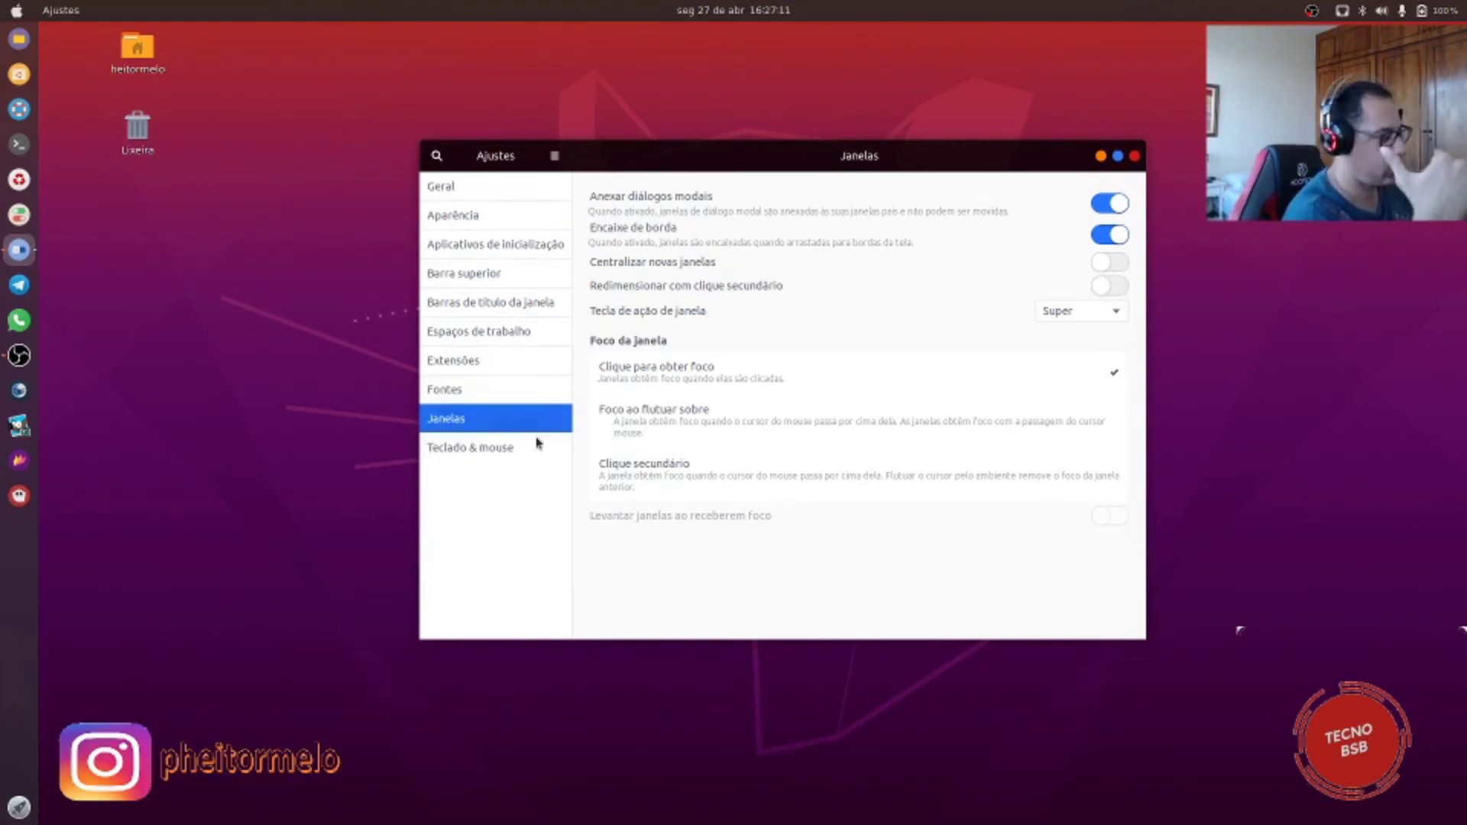
left_click(481, 278)
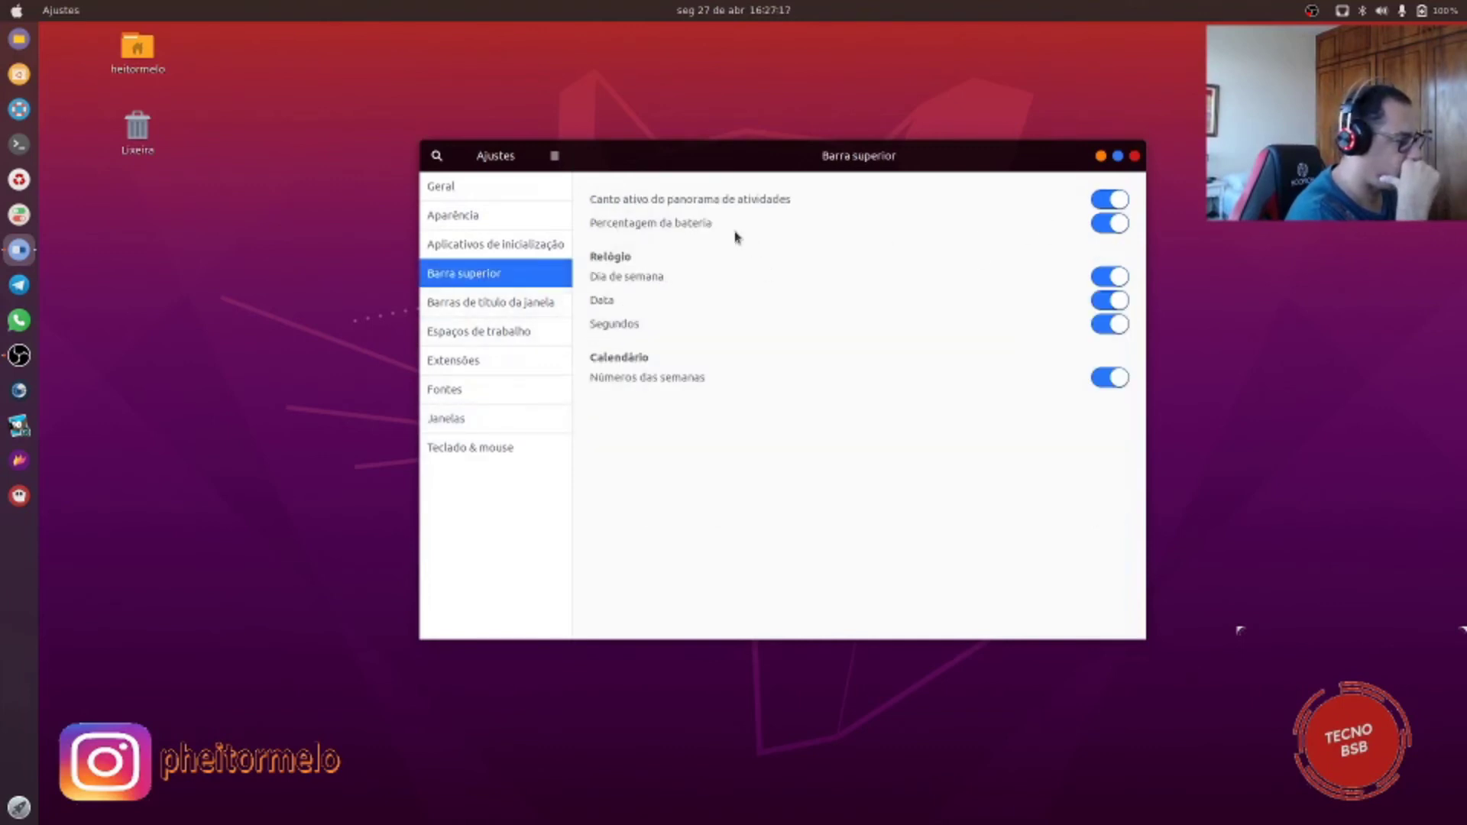
left_click(454, 222)
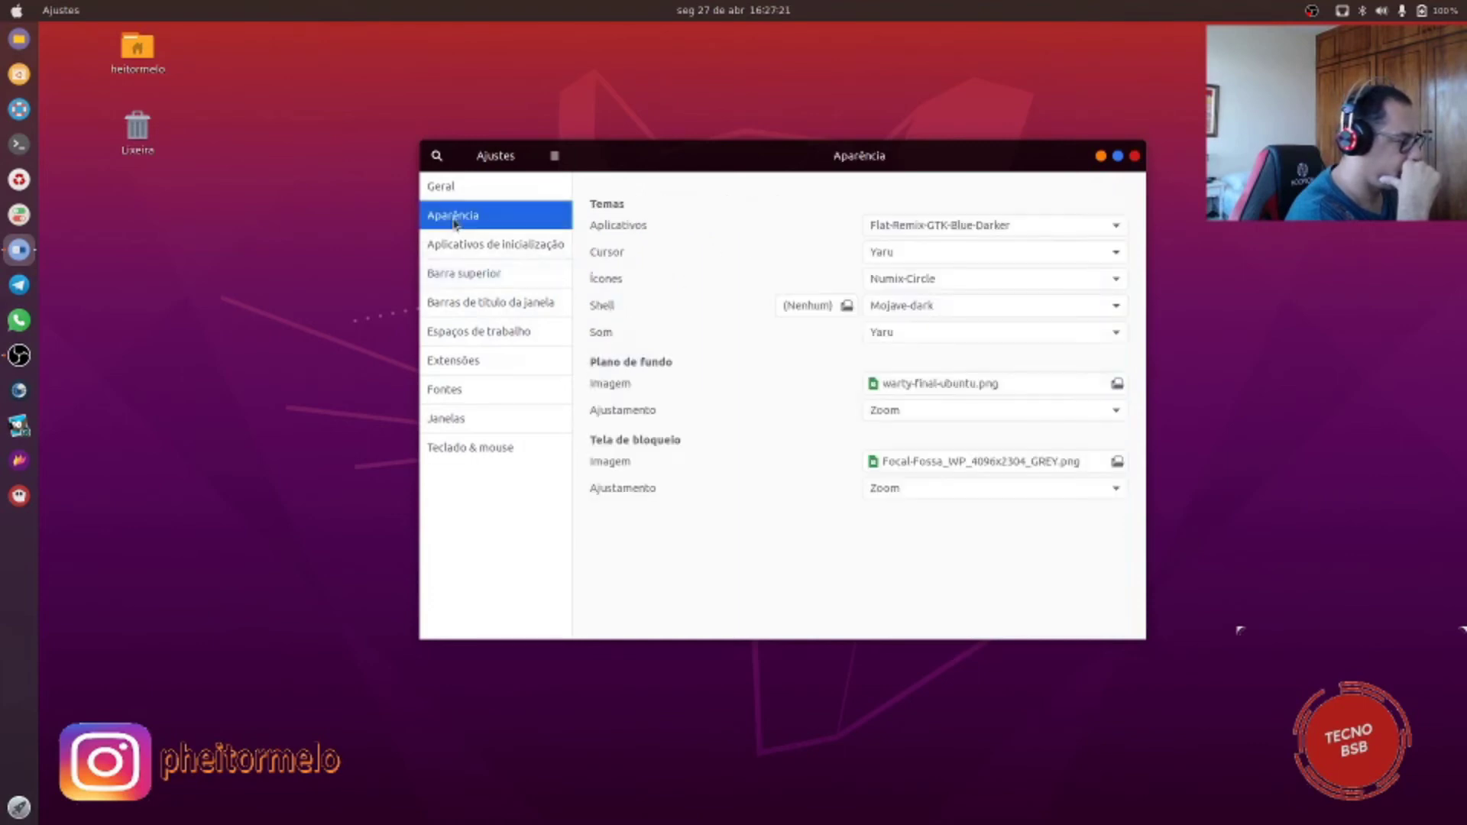
left_click(1135, 158)
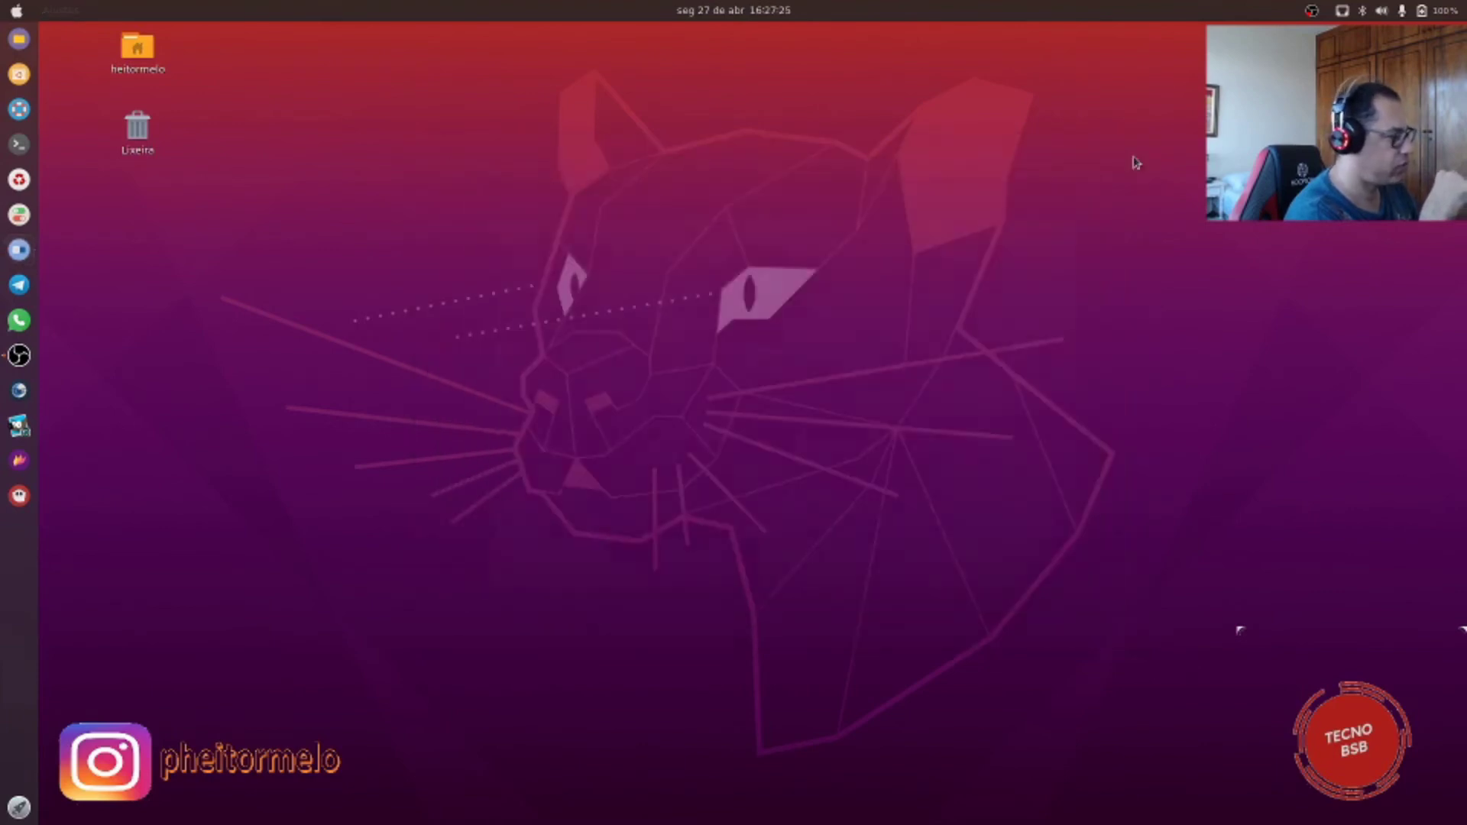
Step: View the Aparência page of Configurações and look through the whole category list, and close the window
left_click(19, 214)
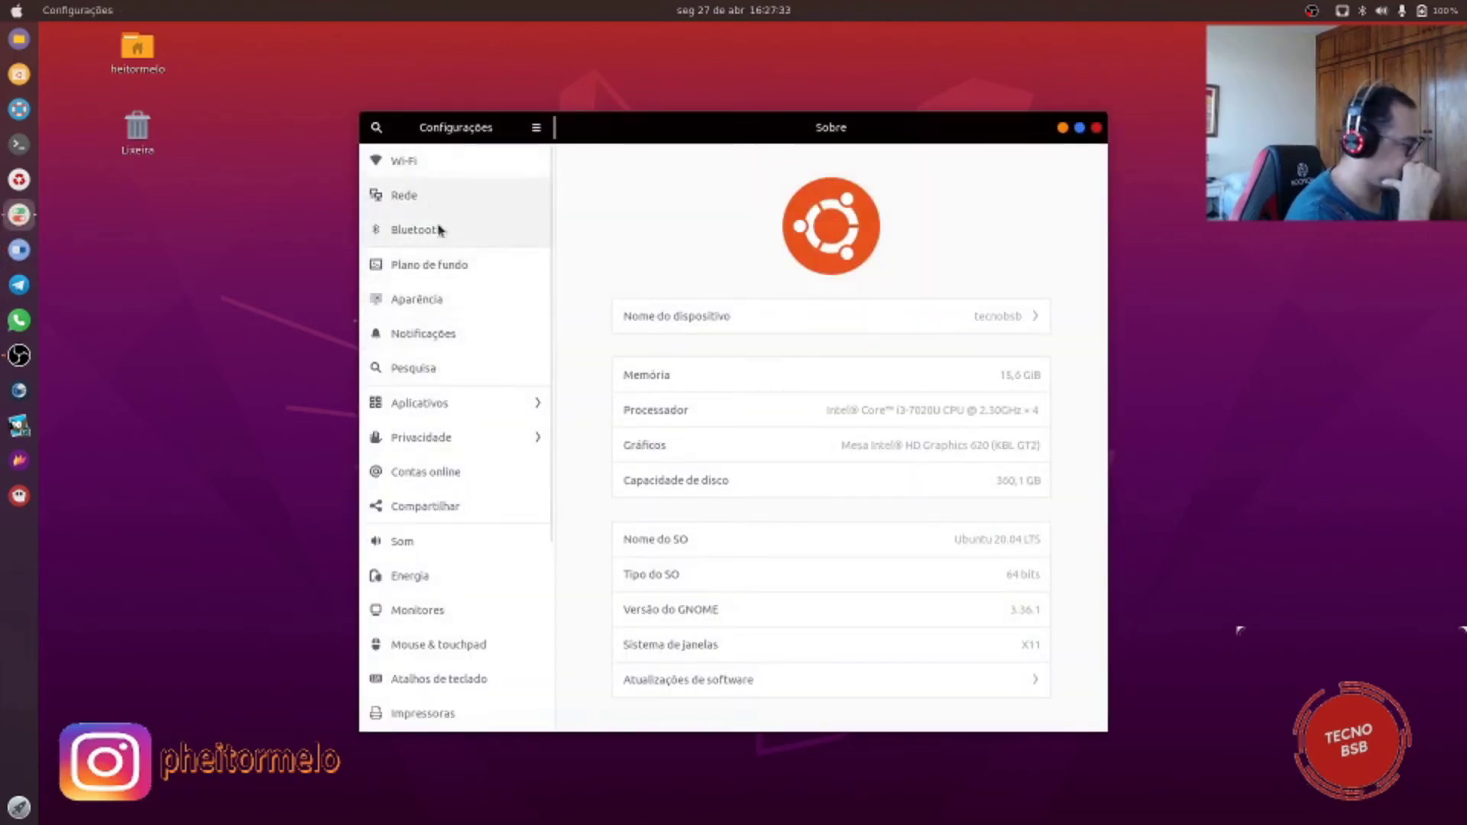
left_click(492, 296)
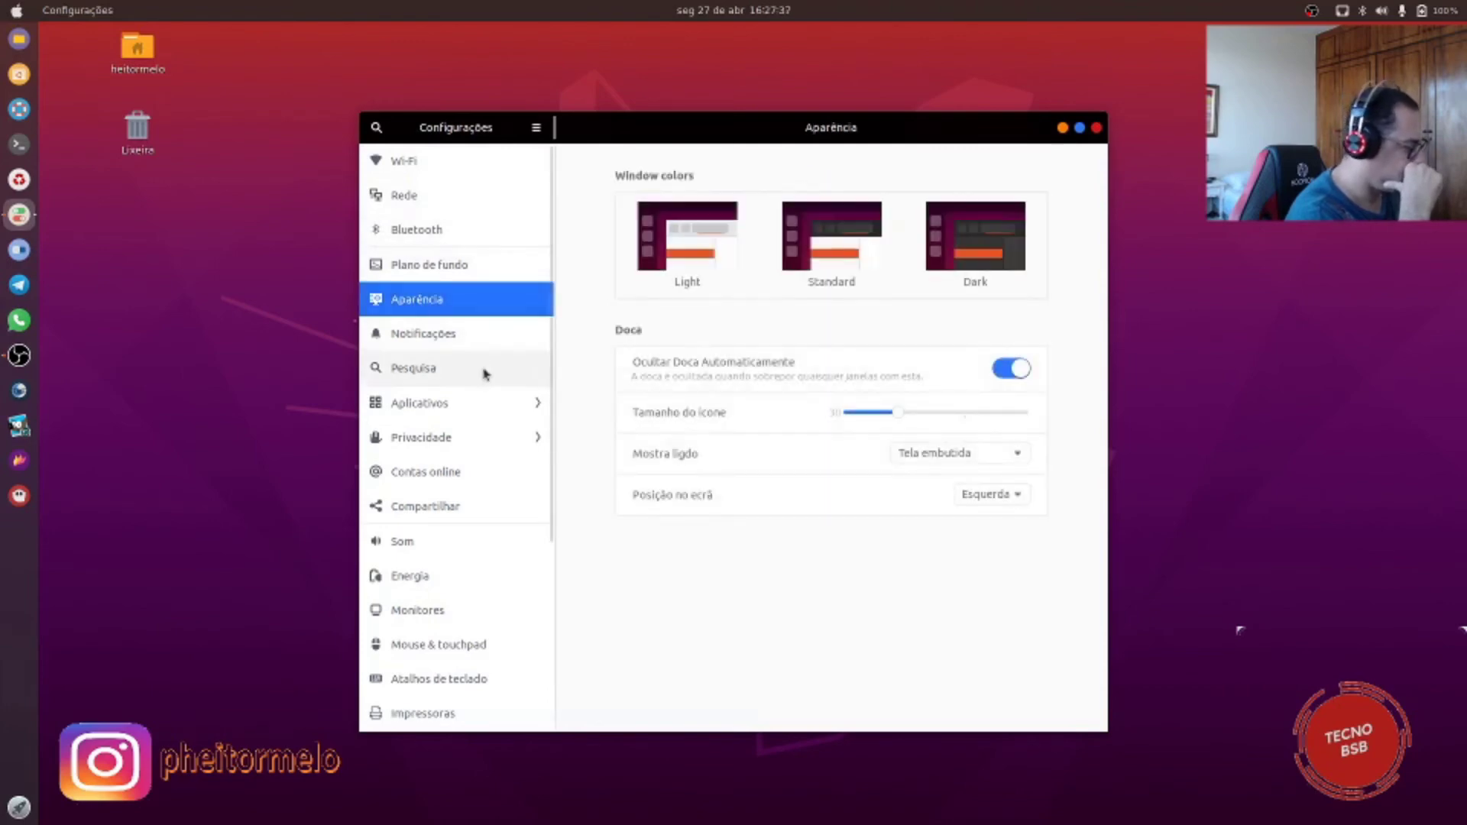
scroll(486, 374, "down", 3)
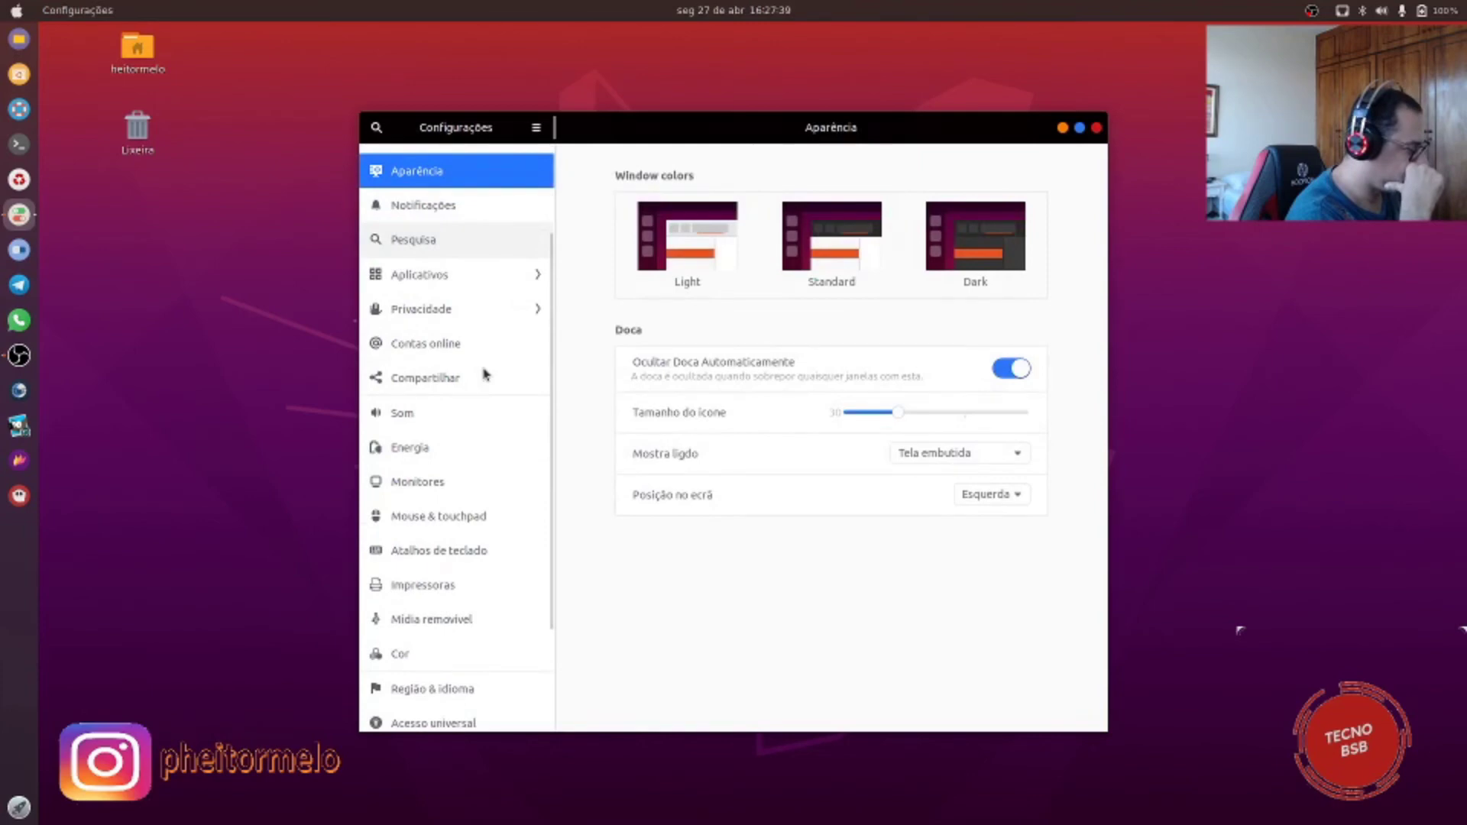
scroll(483, 374, "down", 3)
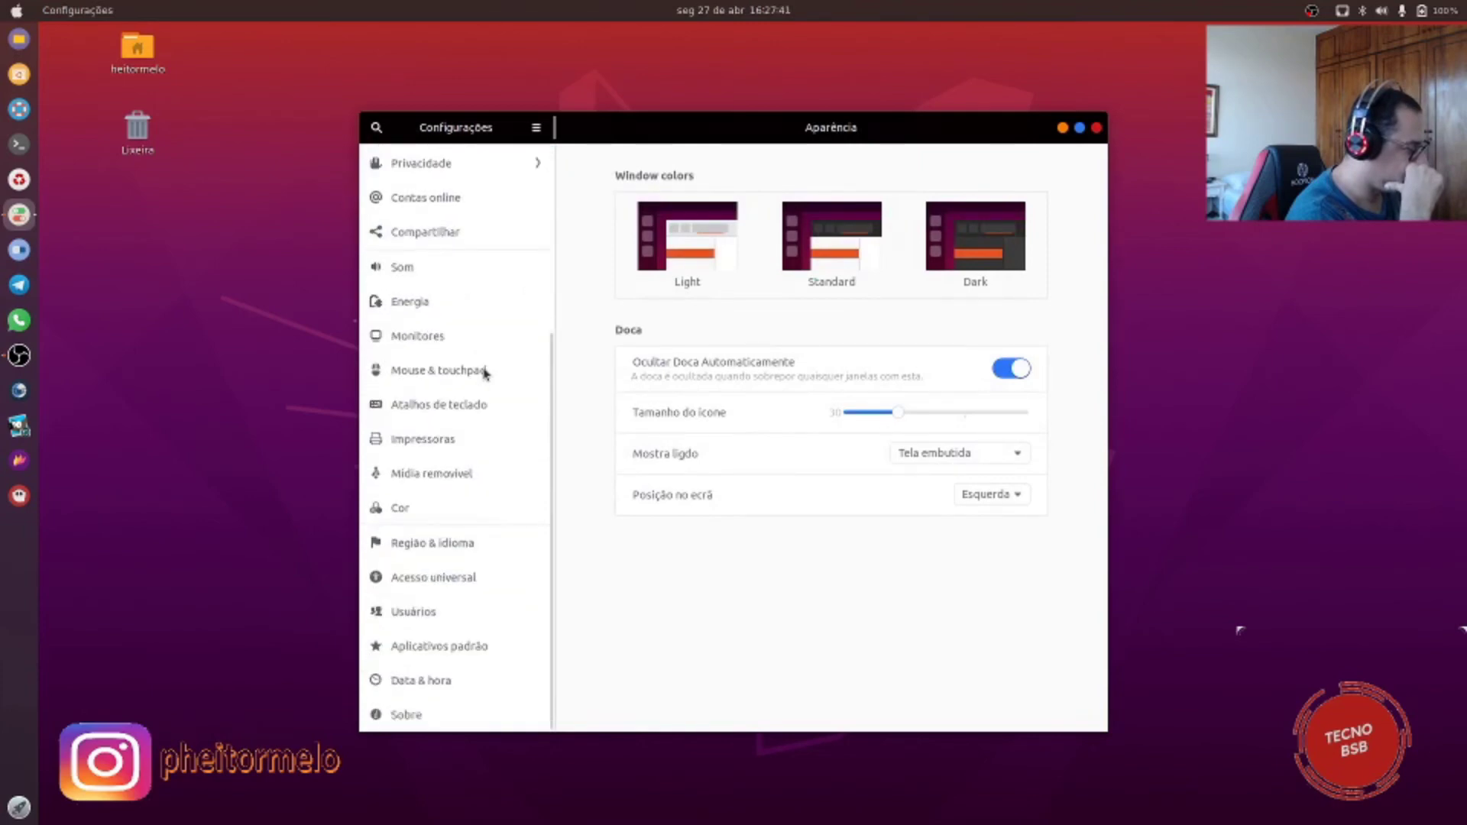
scroll(485, 374, "up", 6)
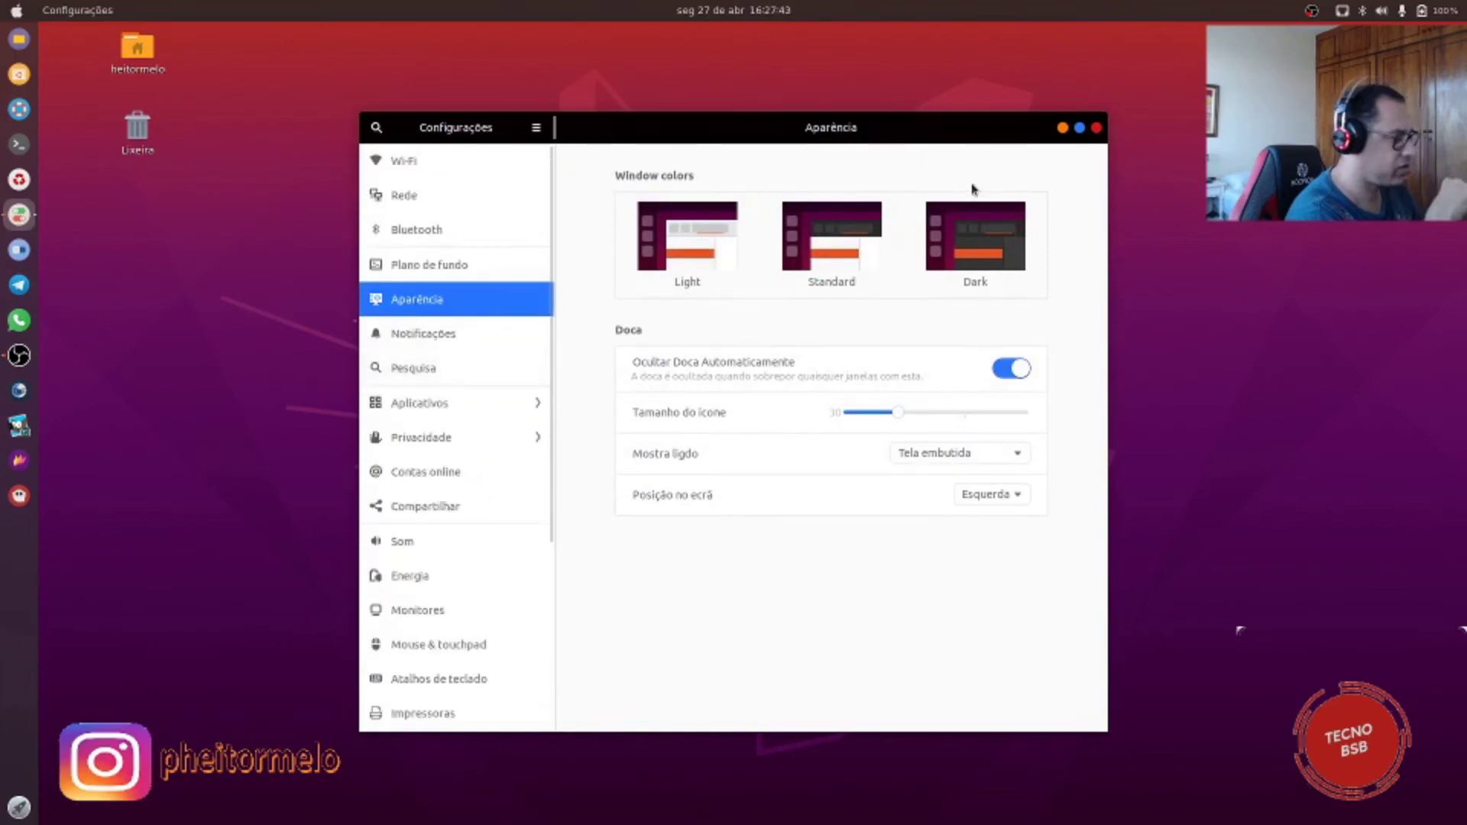
left_click(1096, 128)
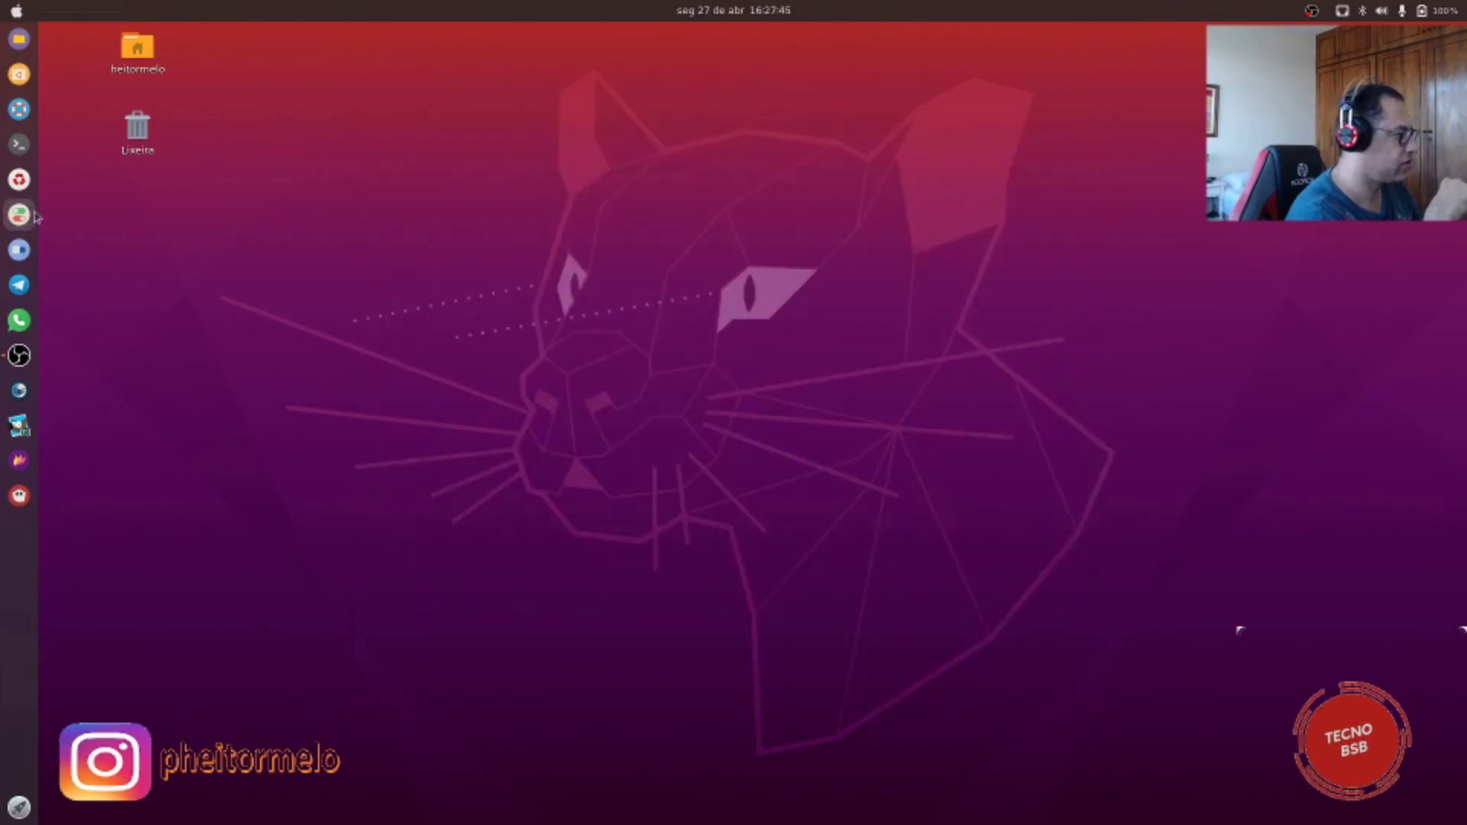
Step: In Ajustes, browse the pages from Janelas to Barras de título da janela and set the title bar buttons' Posicionamento to Esquerda
left_click(19, 250)
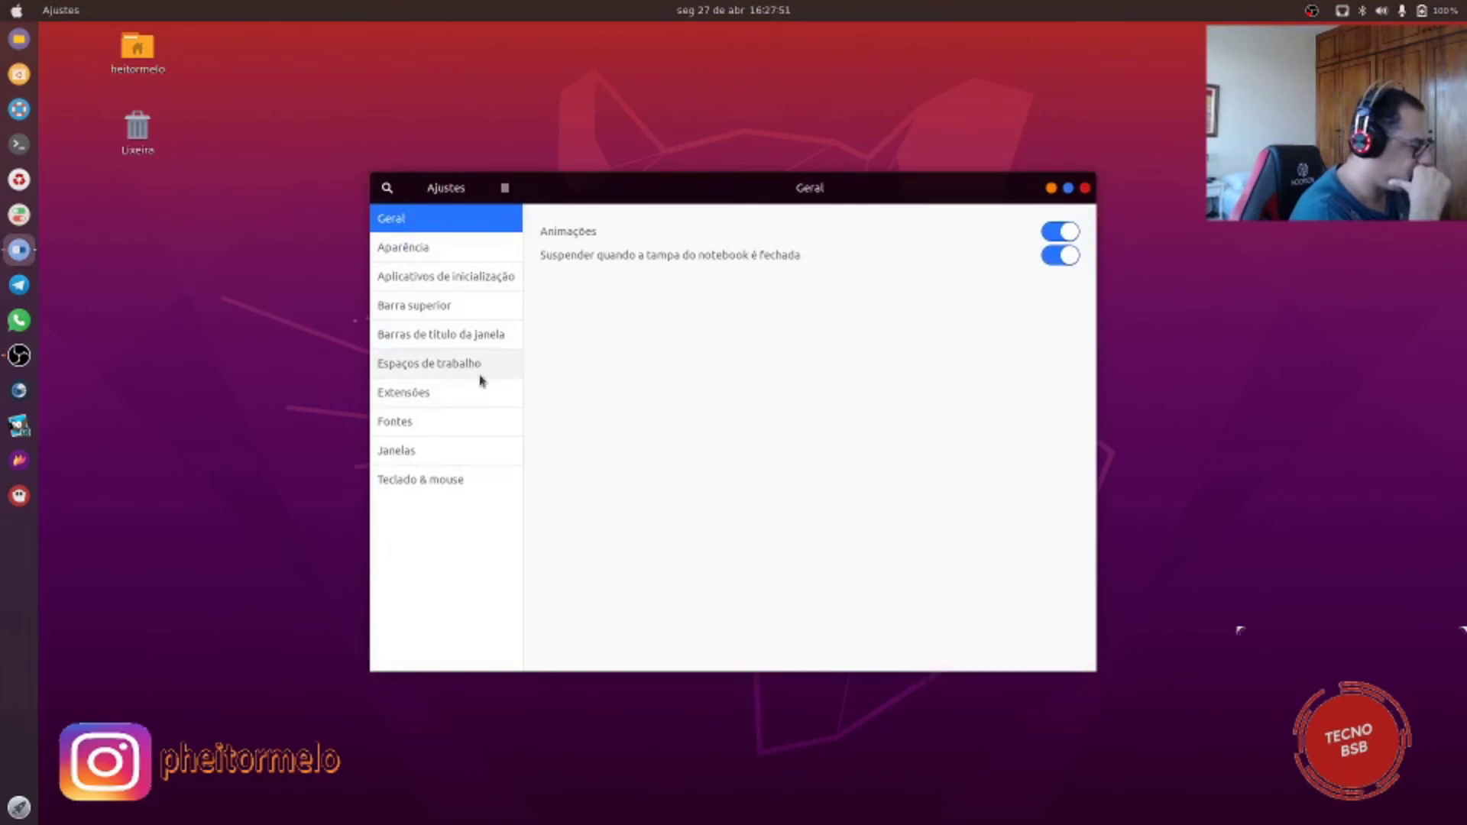
left_click(405, 450)
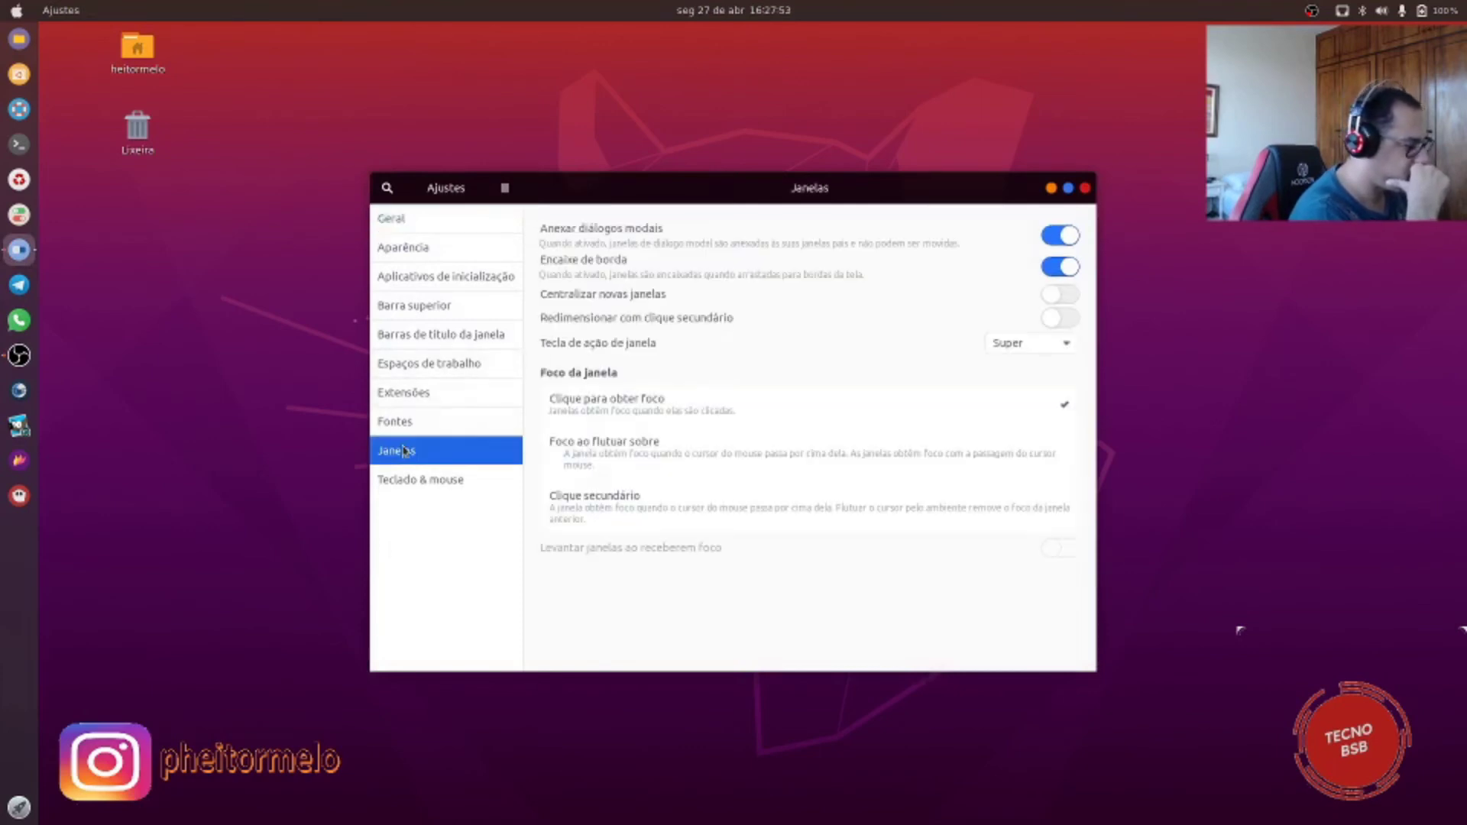
left_click(431, 254)
left_click(431, 273)
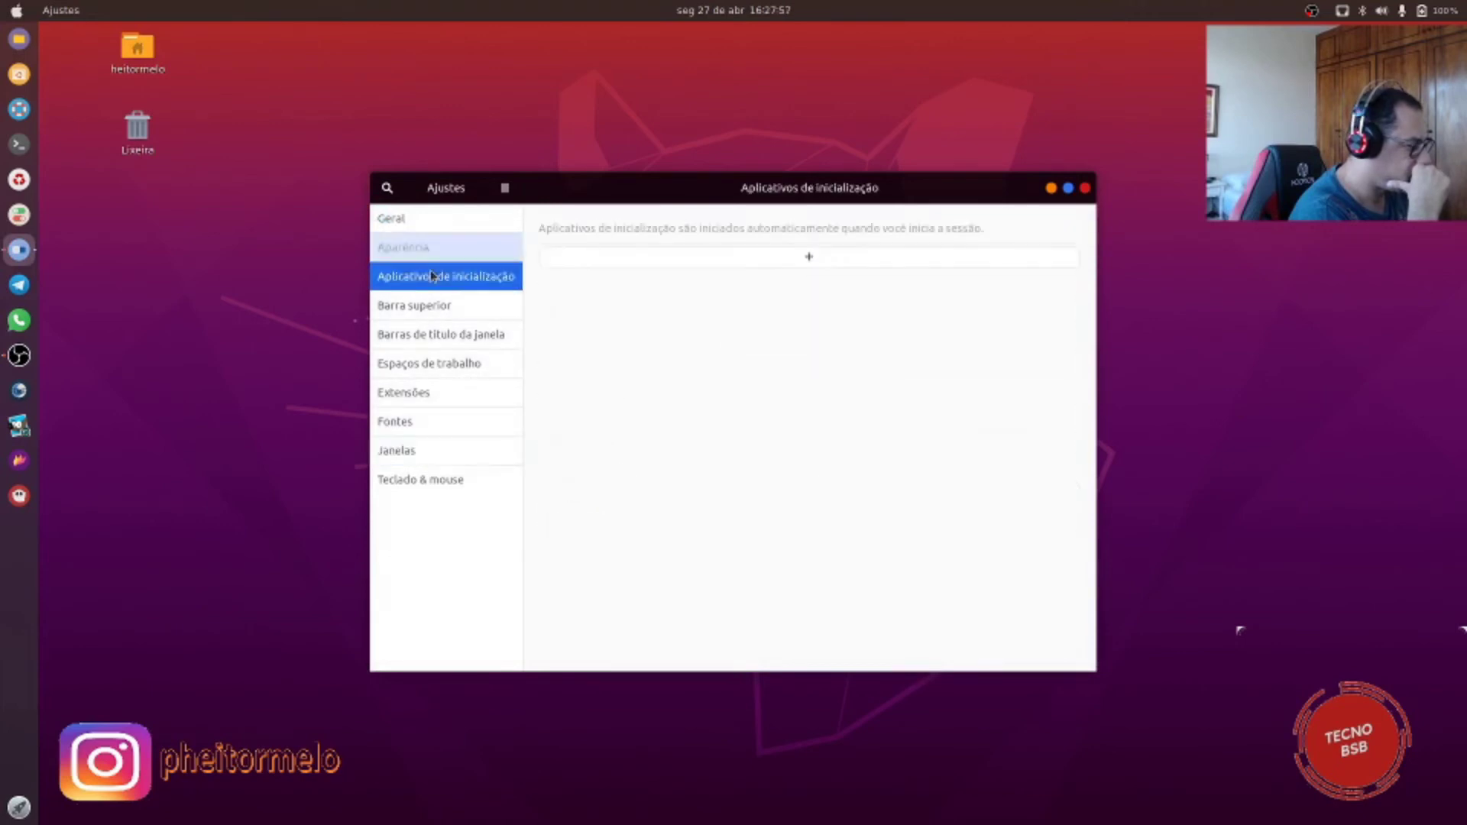
left_click(428, 306)
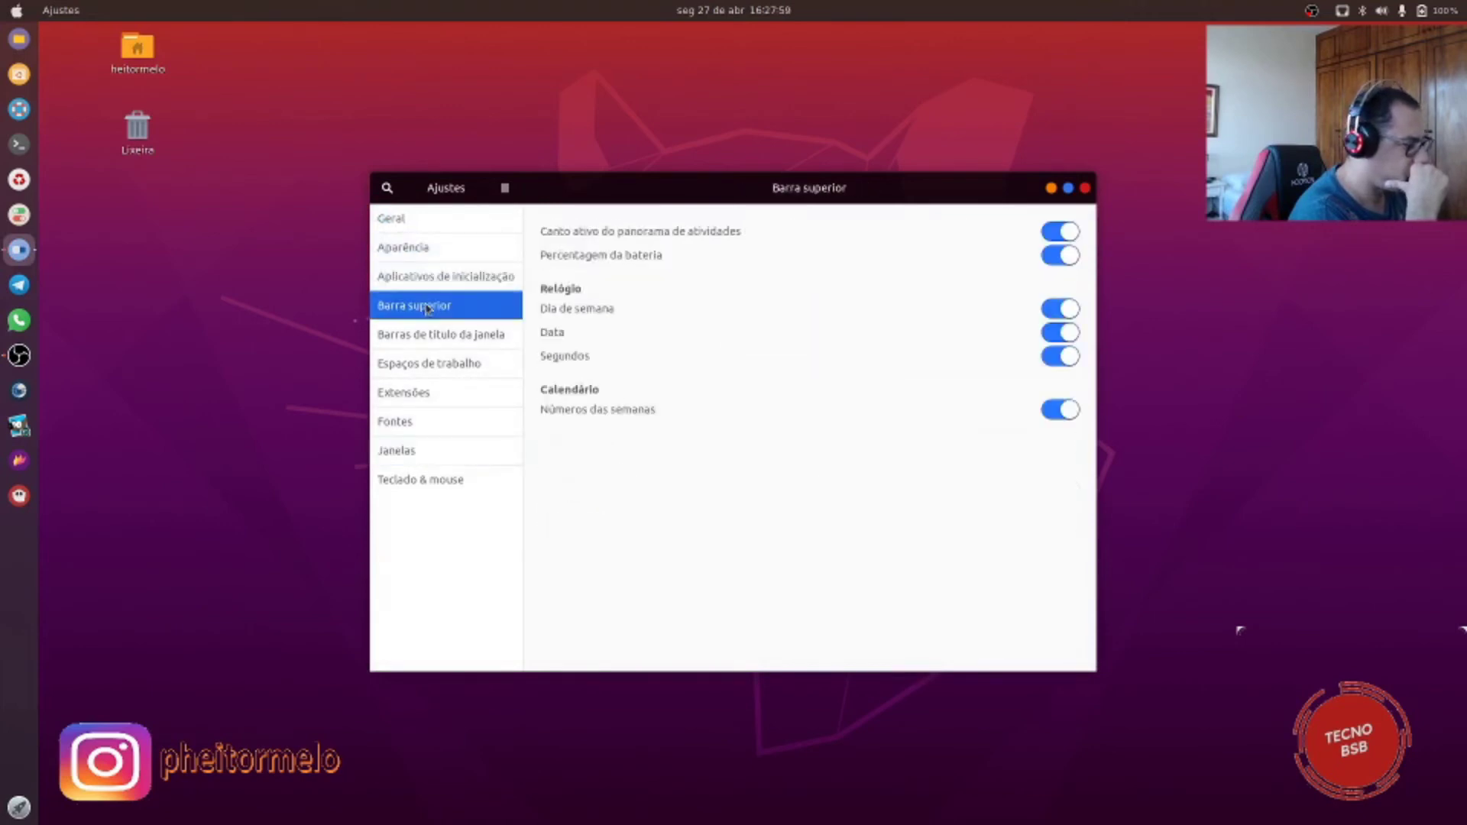
left_click(431, 339)
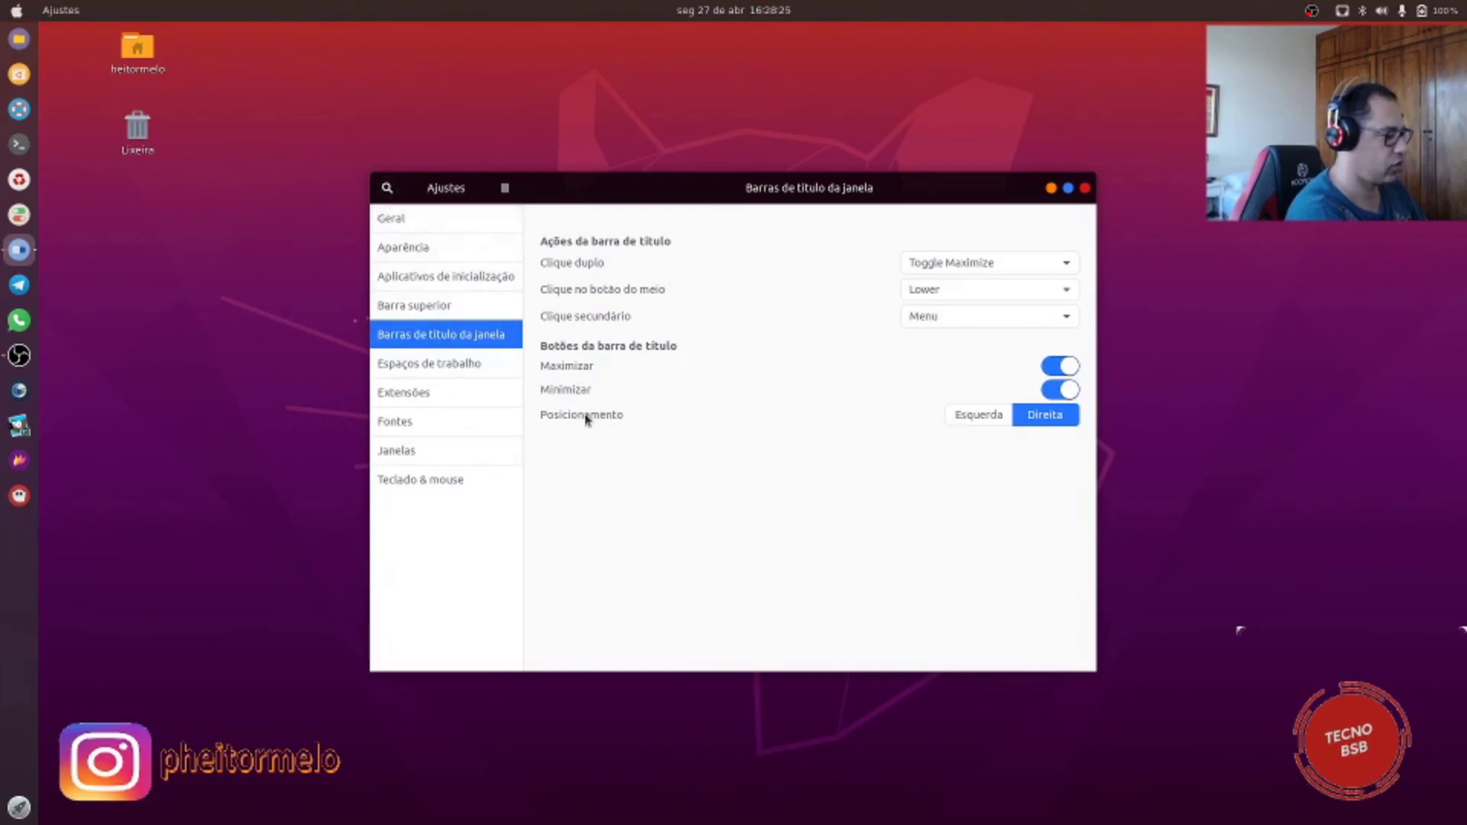
left_click(965, 423)
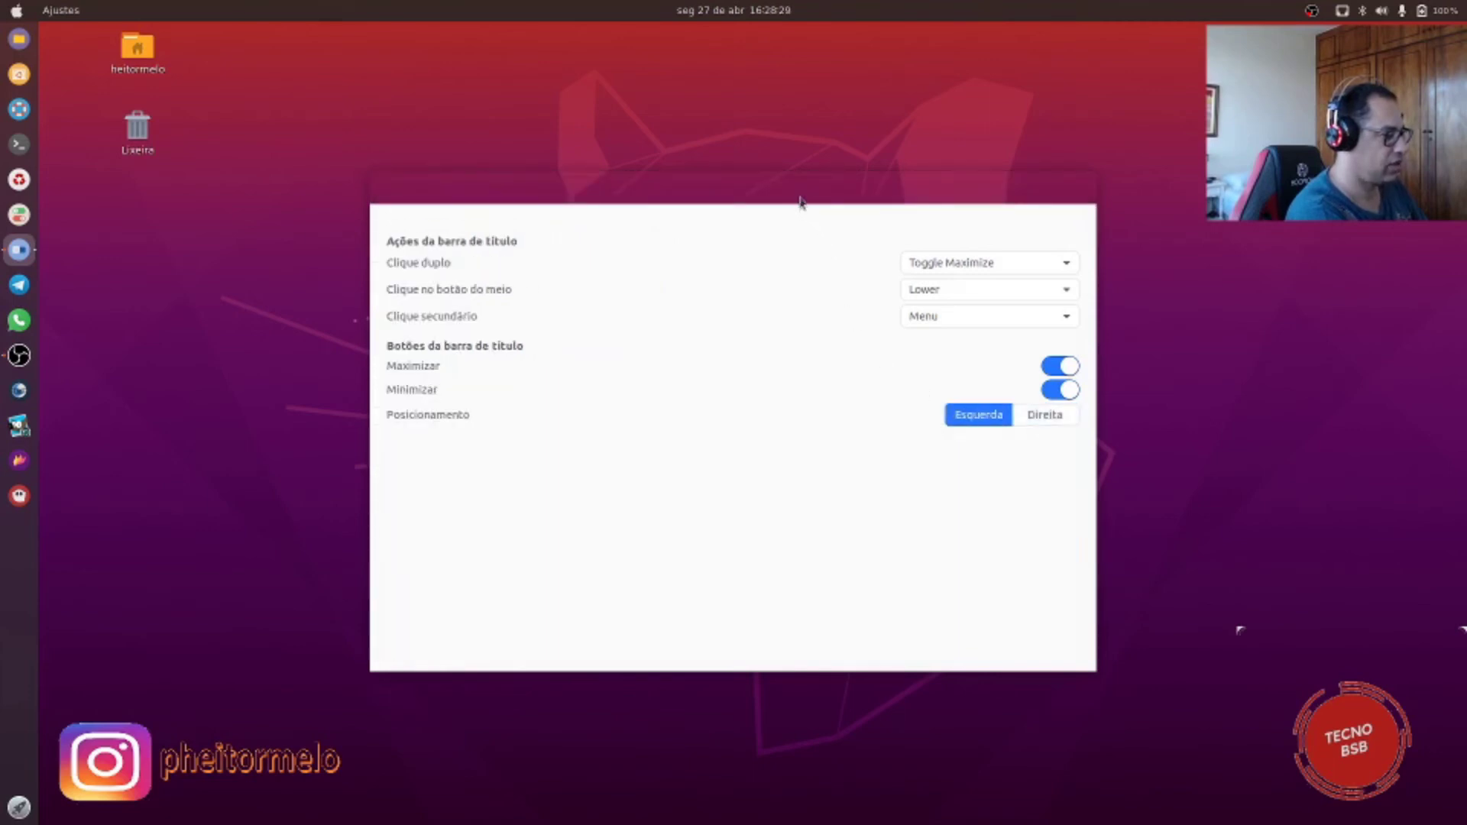
Step: Check the new title bar button placement by moving, maximizing and closing the Ajustes and Configurações windows
mouse_move(800, 195)
left_mouse_down()
mouse_move(1006, 239)
mouse_move(871, 155)
mouse_move(811, 204)
left_mouse_up()
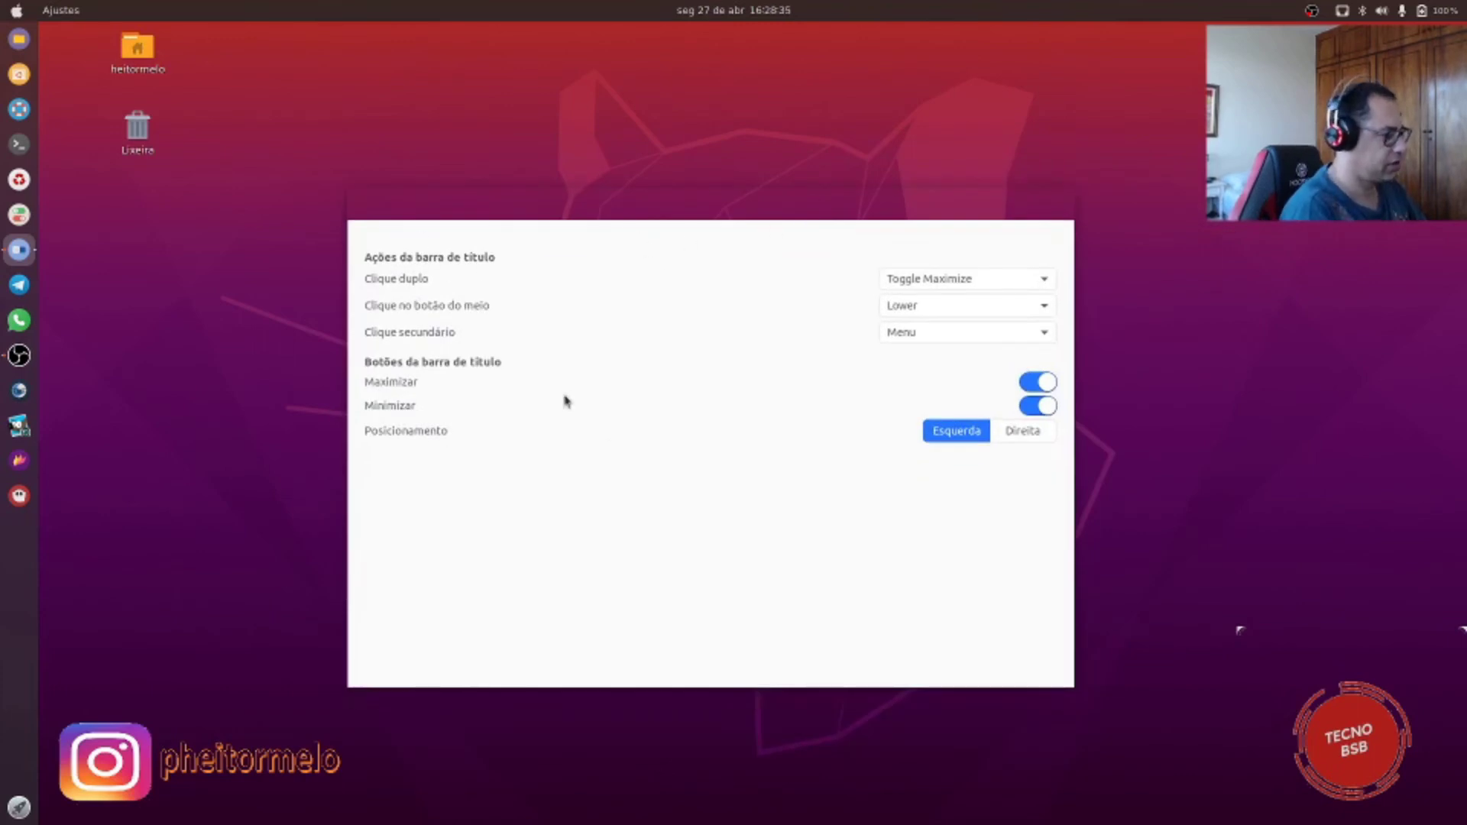
double_click(392, 211)
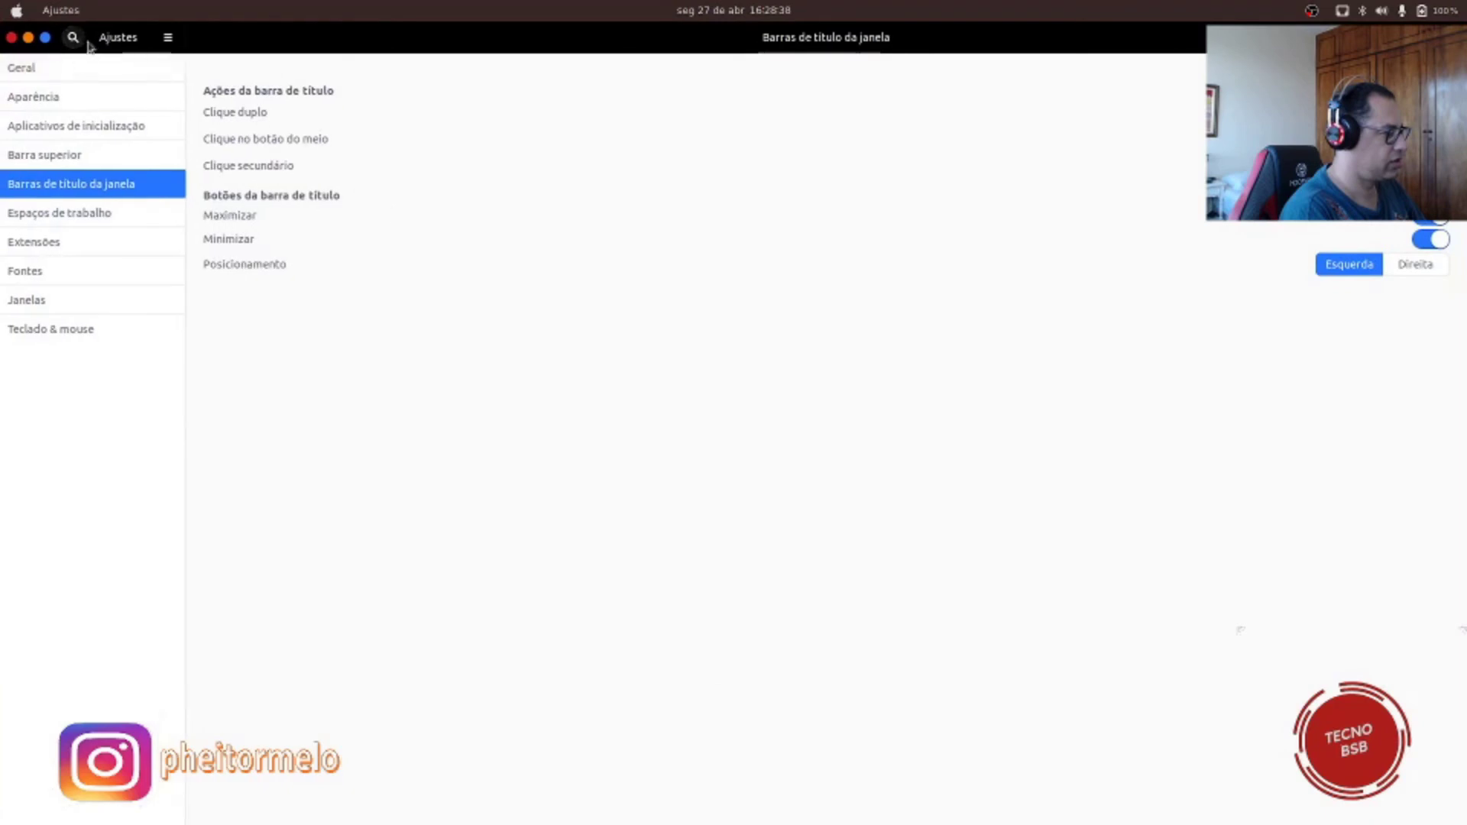
left_click(12, 37)
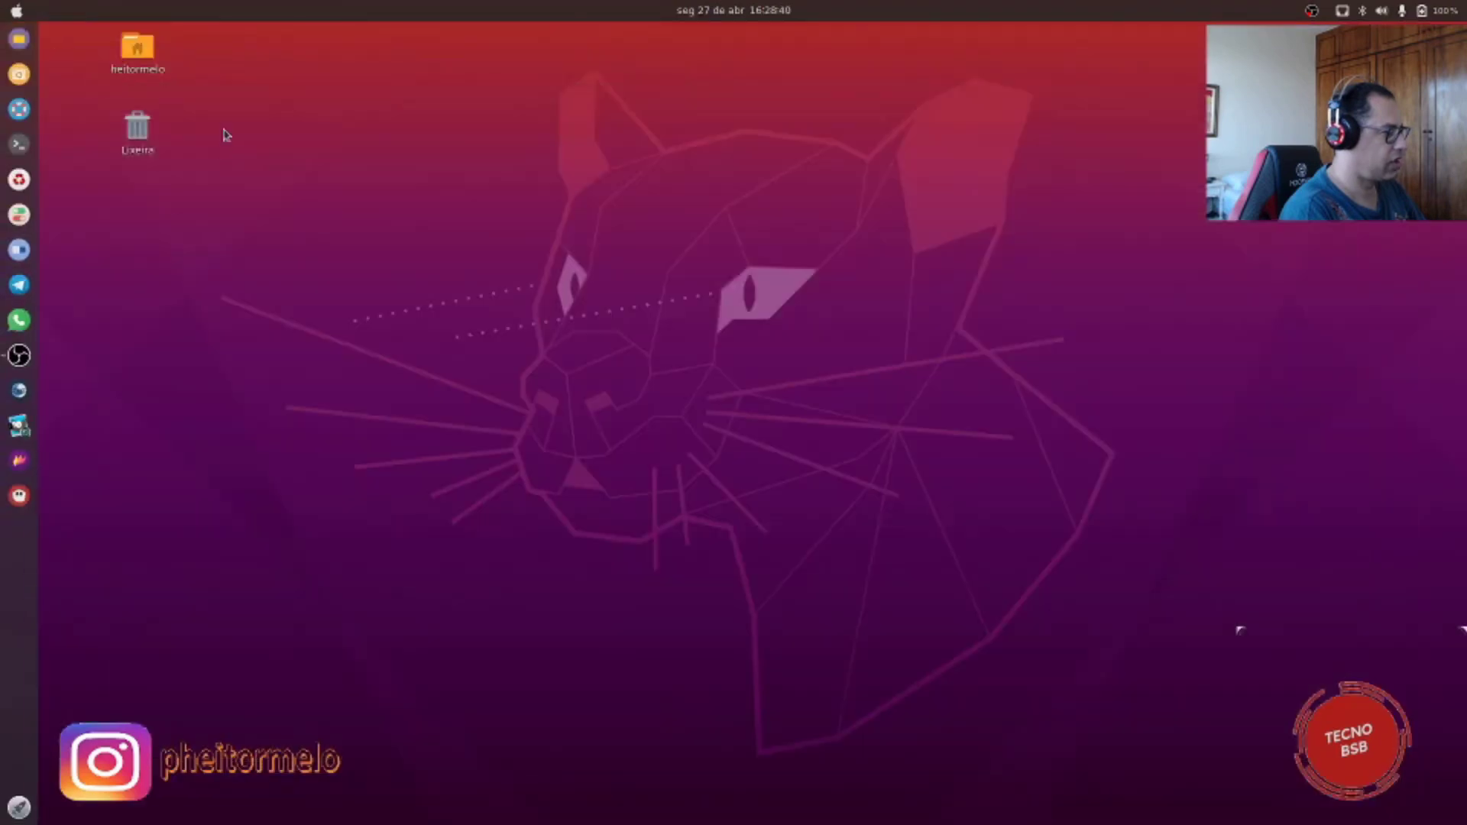
left_click(13, 221)
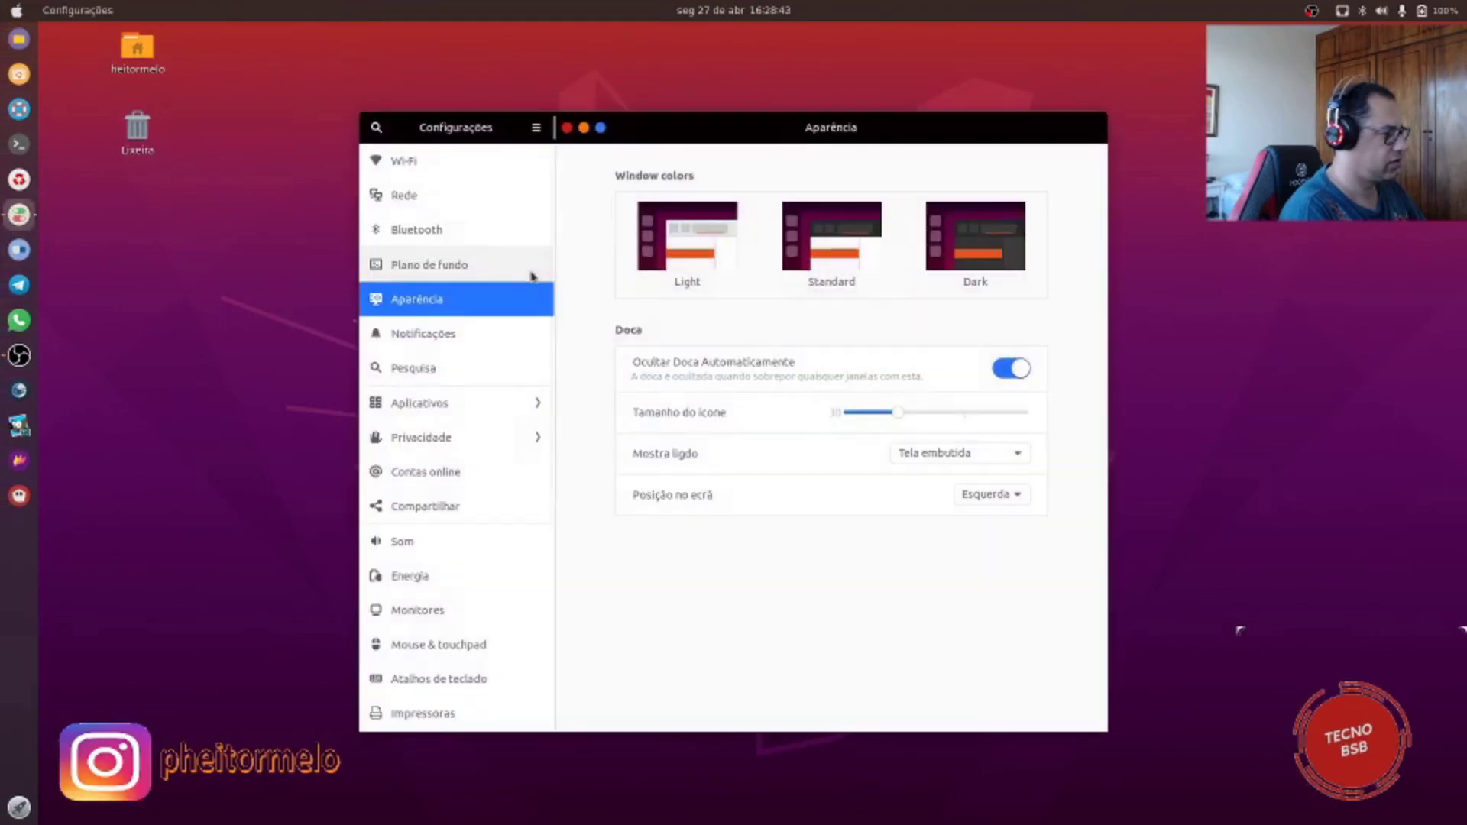
left_click_drag(660, 123, 673, 165)
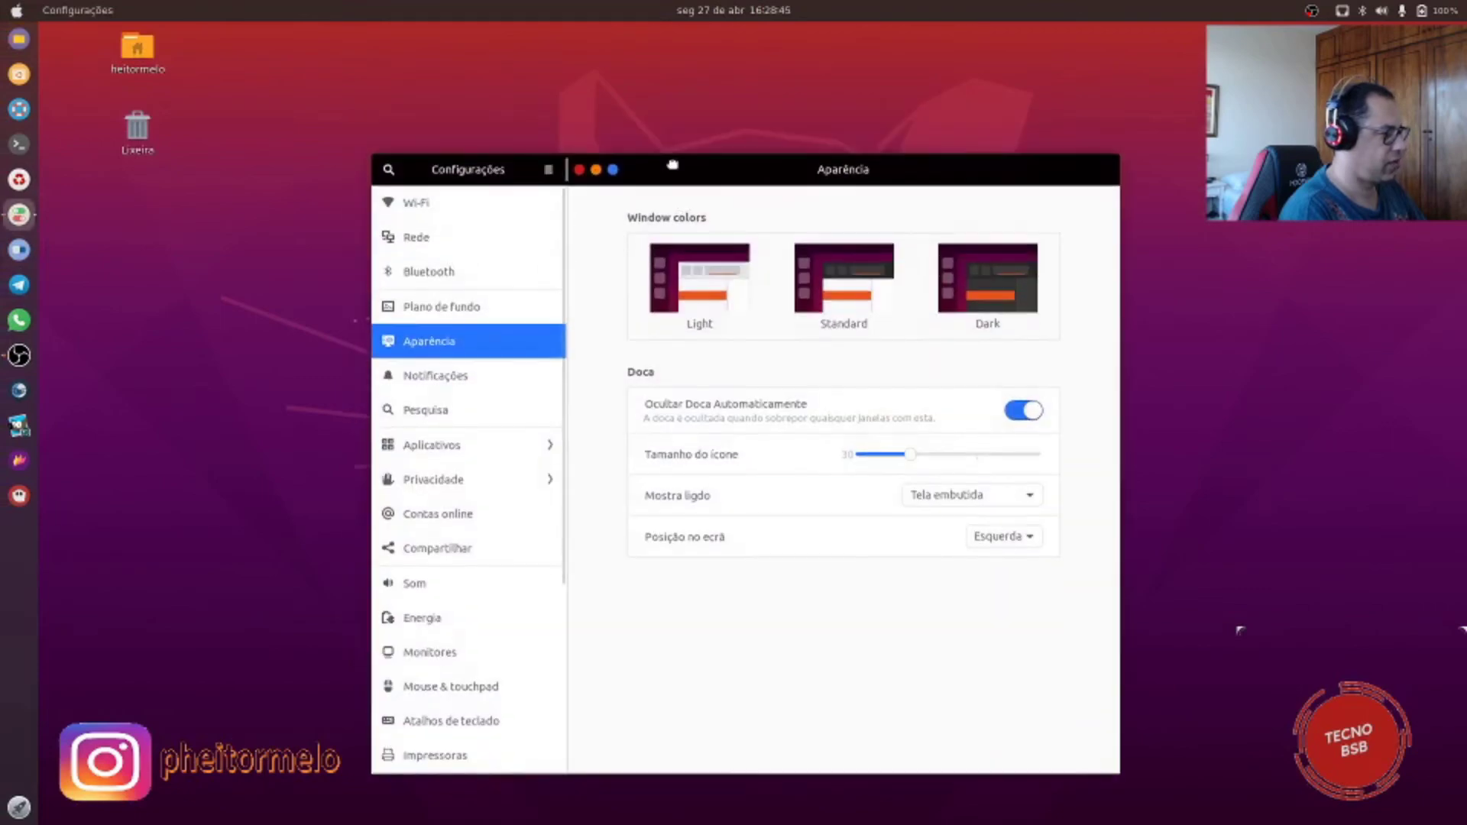
left_click(614, 170)
left_click(207, 38)
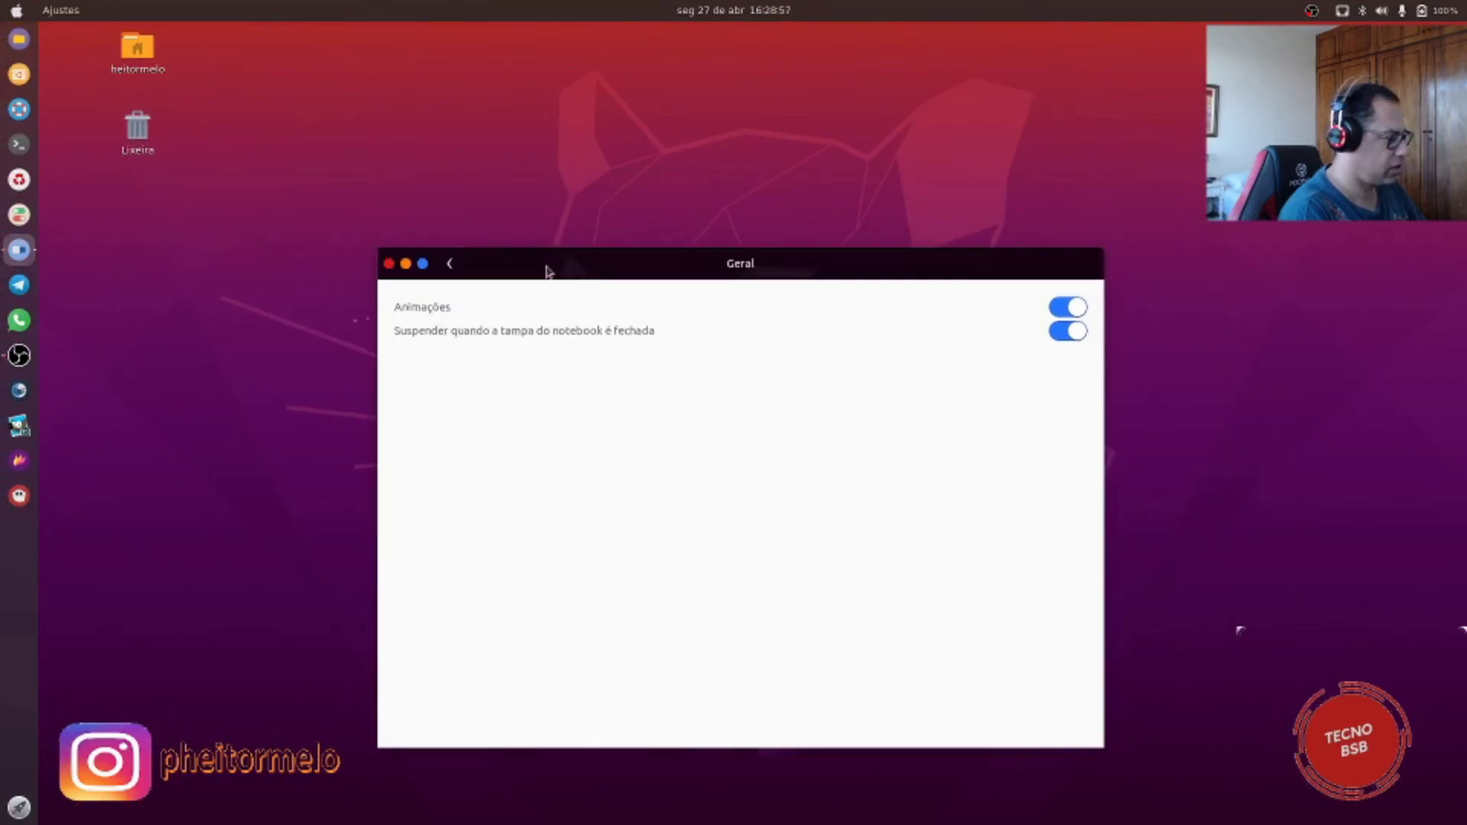
Step: On the Aparência page of Ajustes, set the Shell theme to Flat-Remix and check how the system menu looks with it
left_click(446, 266)
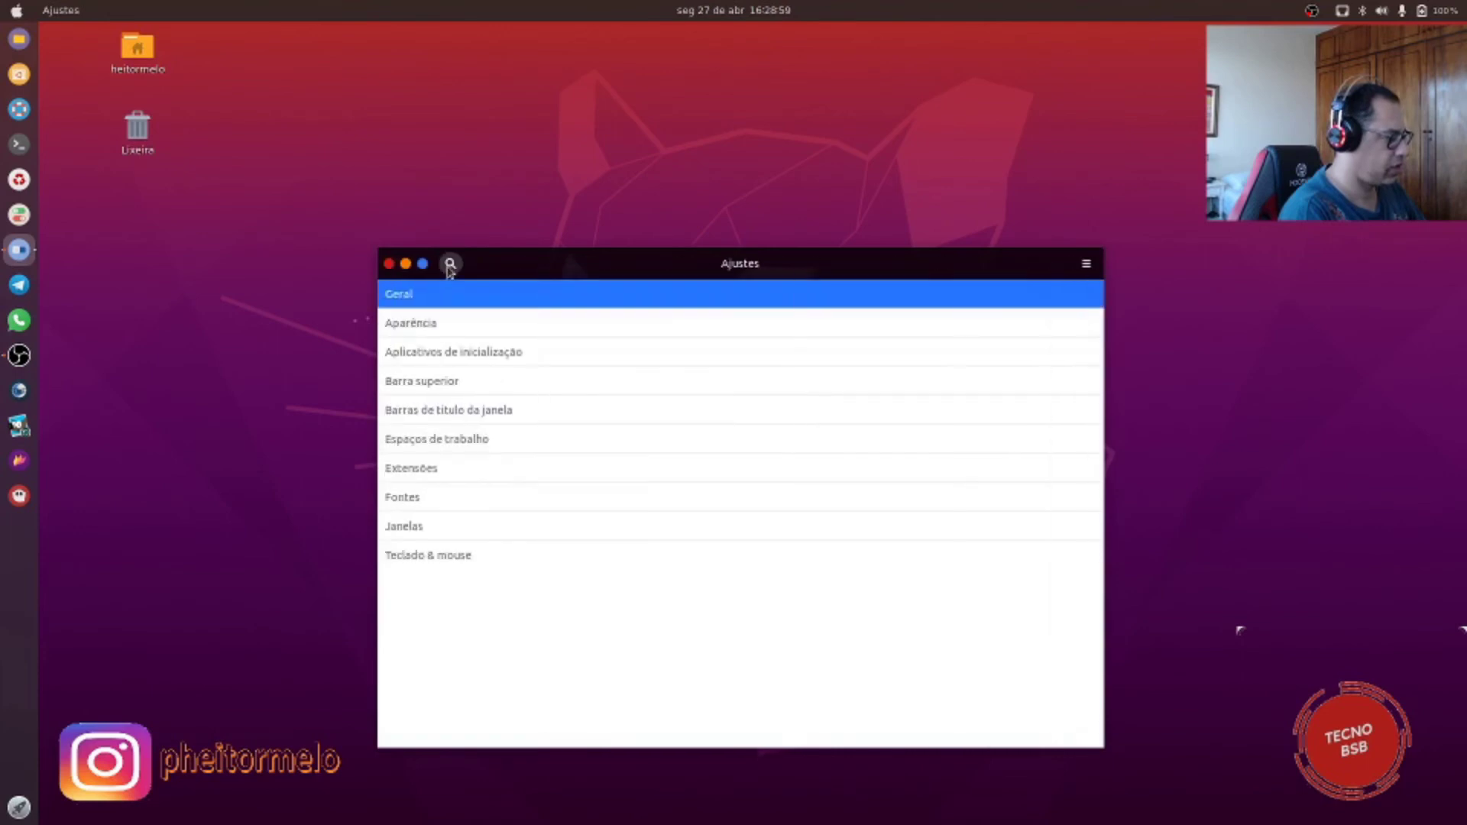
left_click(411, 327)
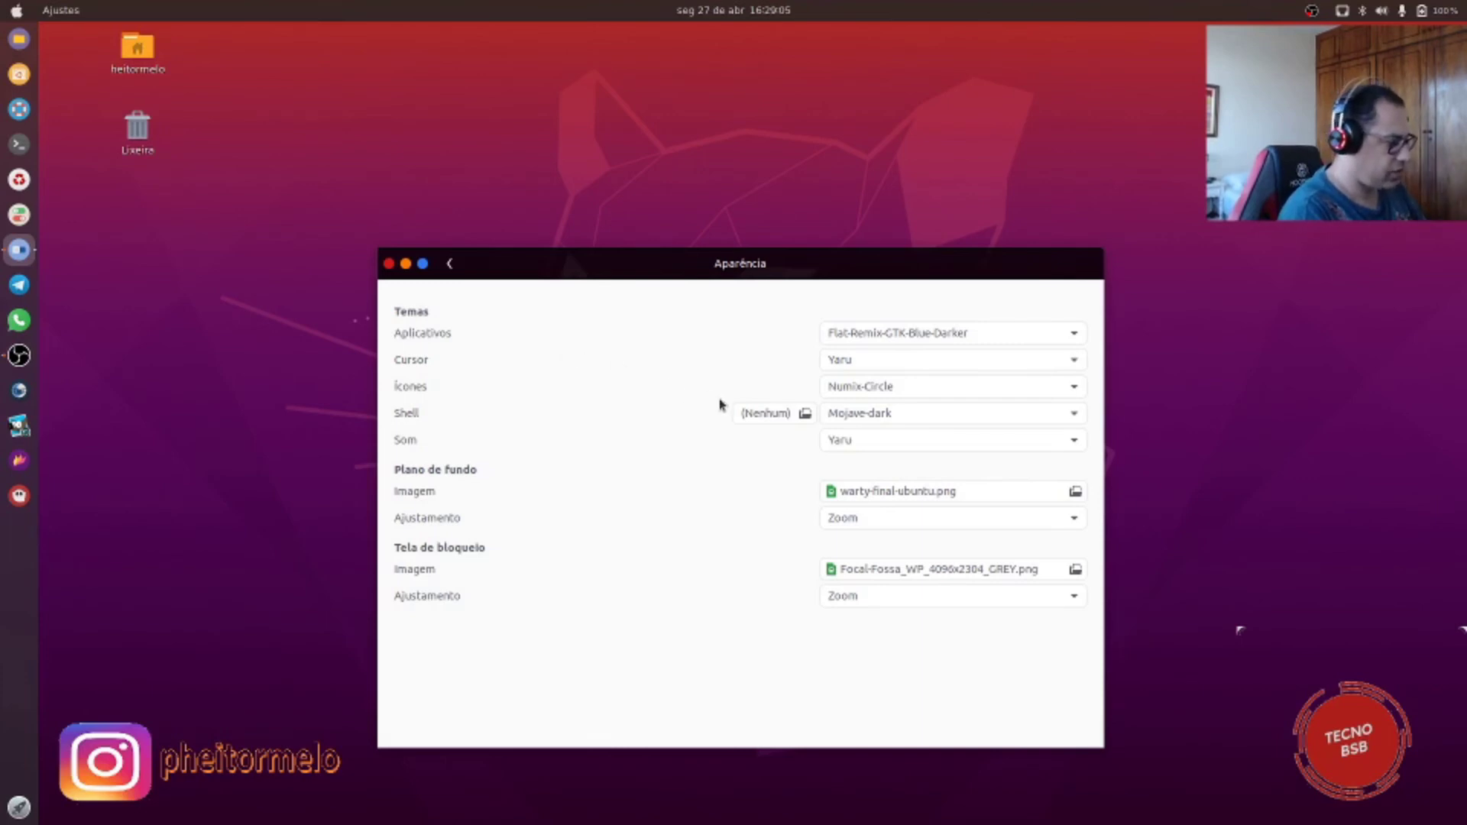
left_click(1076, 415)
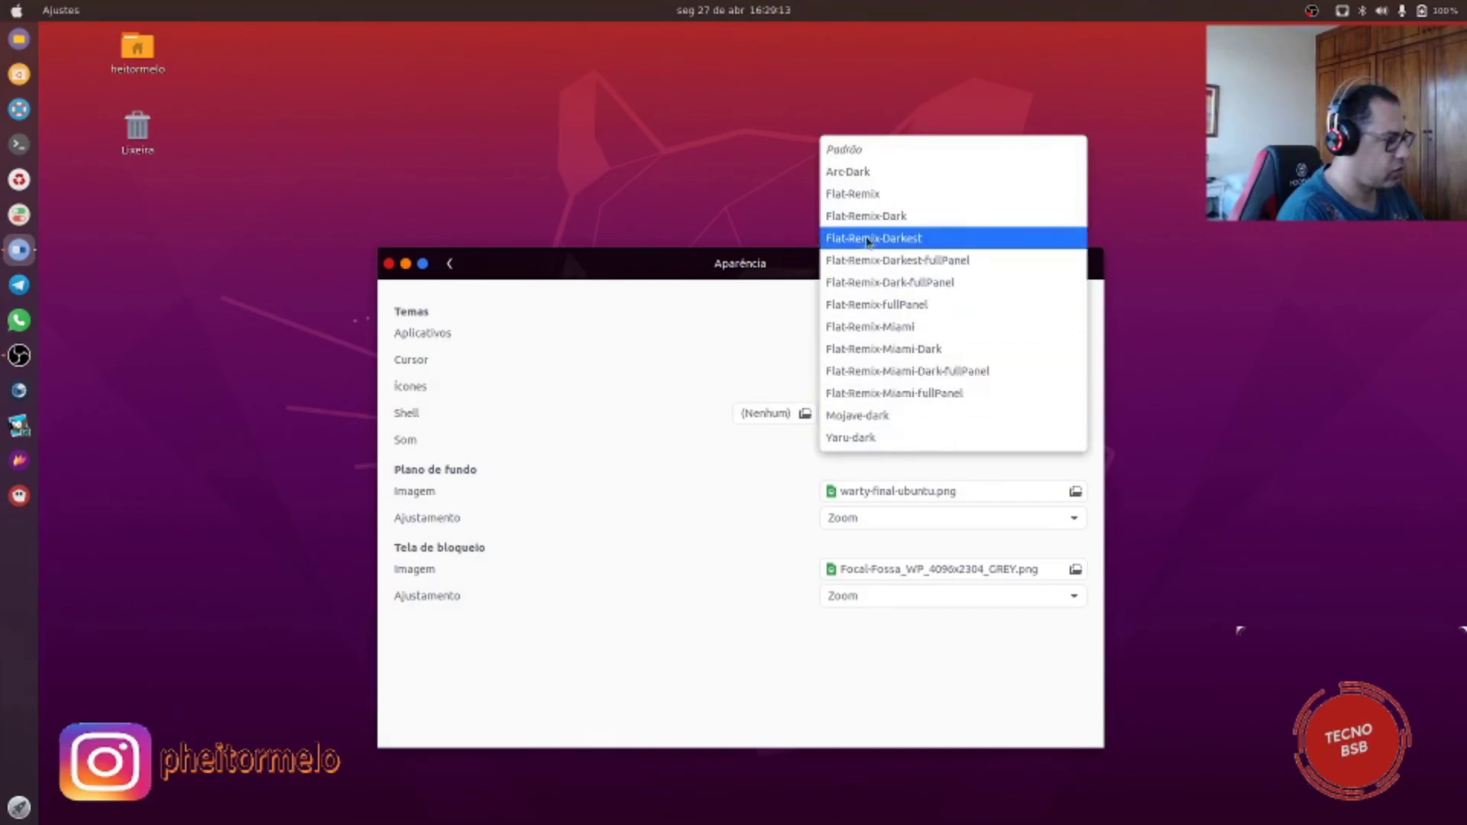
left_click(864, 197)
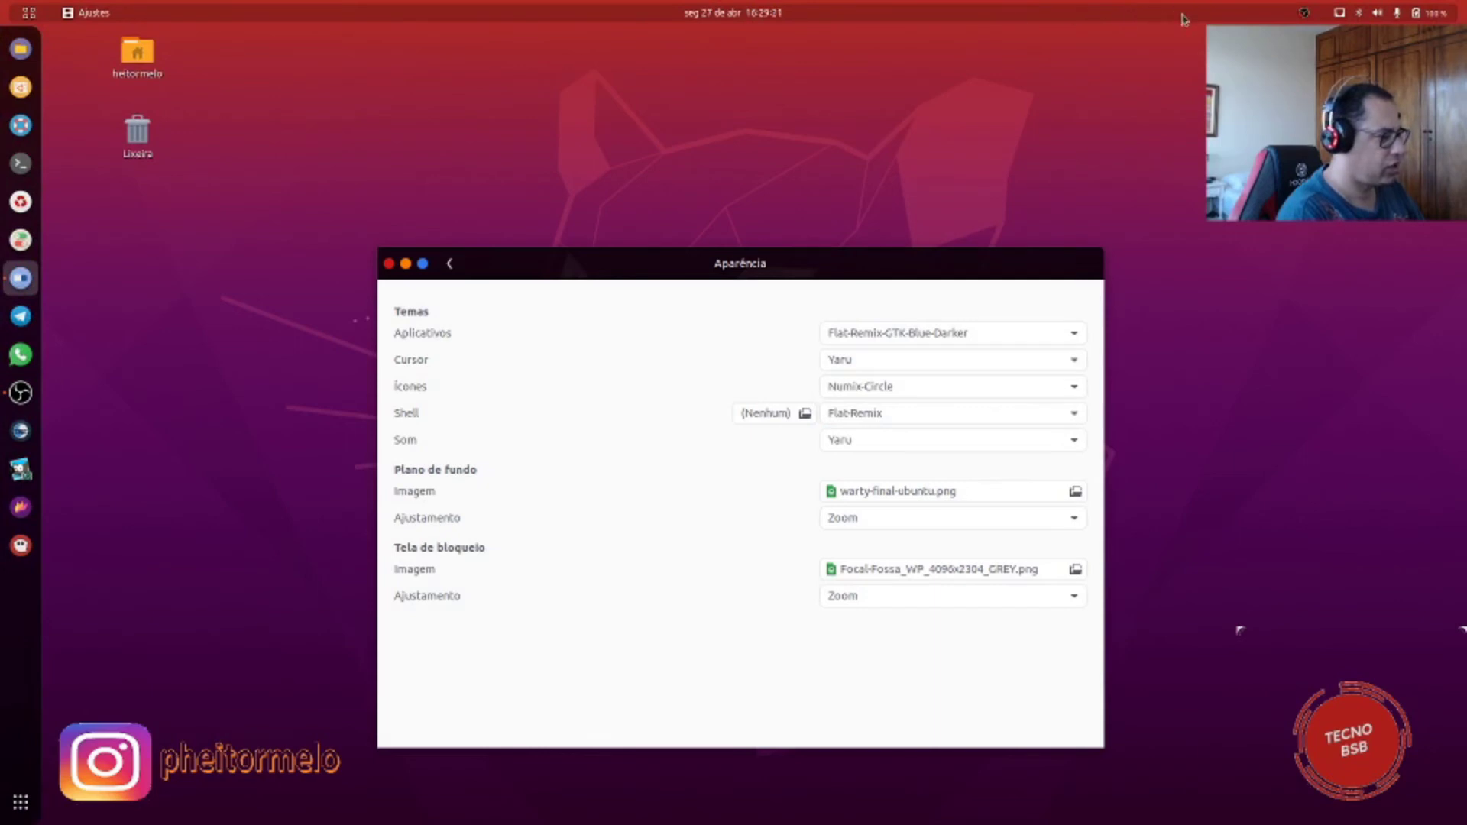
left_click(1426, 13)
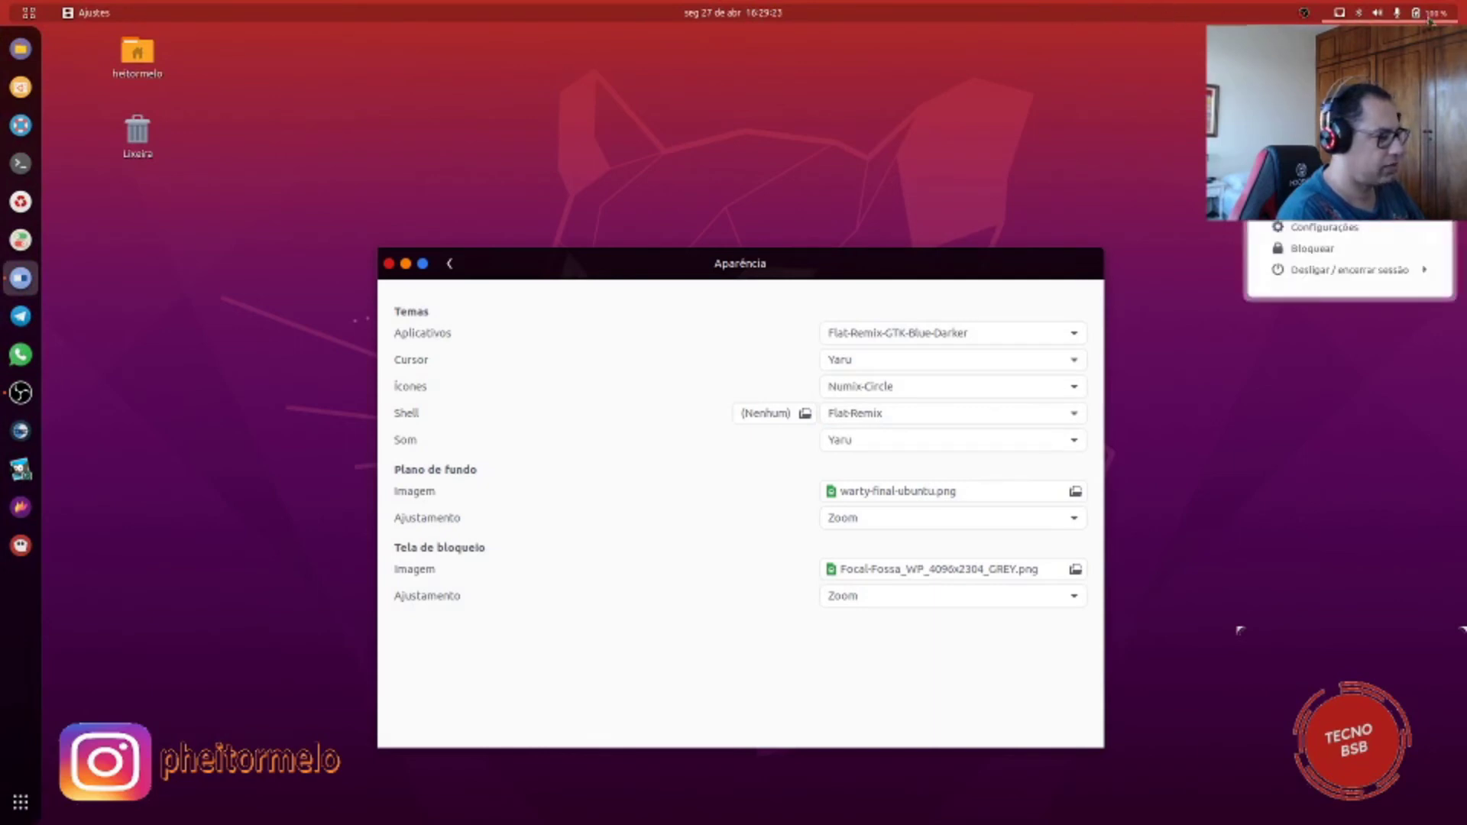
left_click(1125, 128)
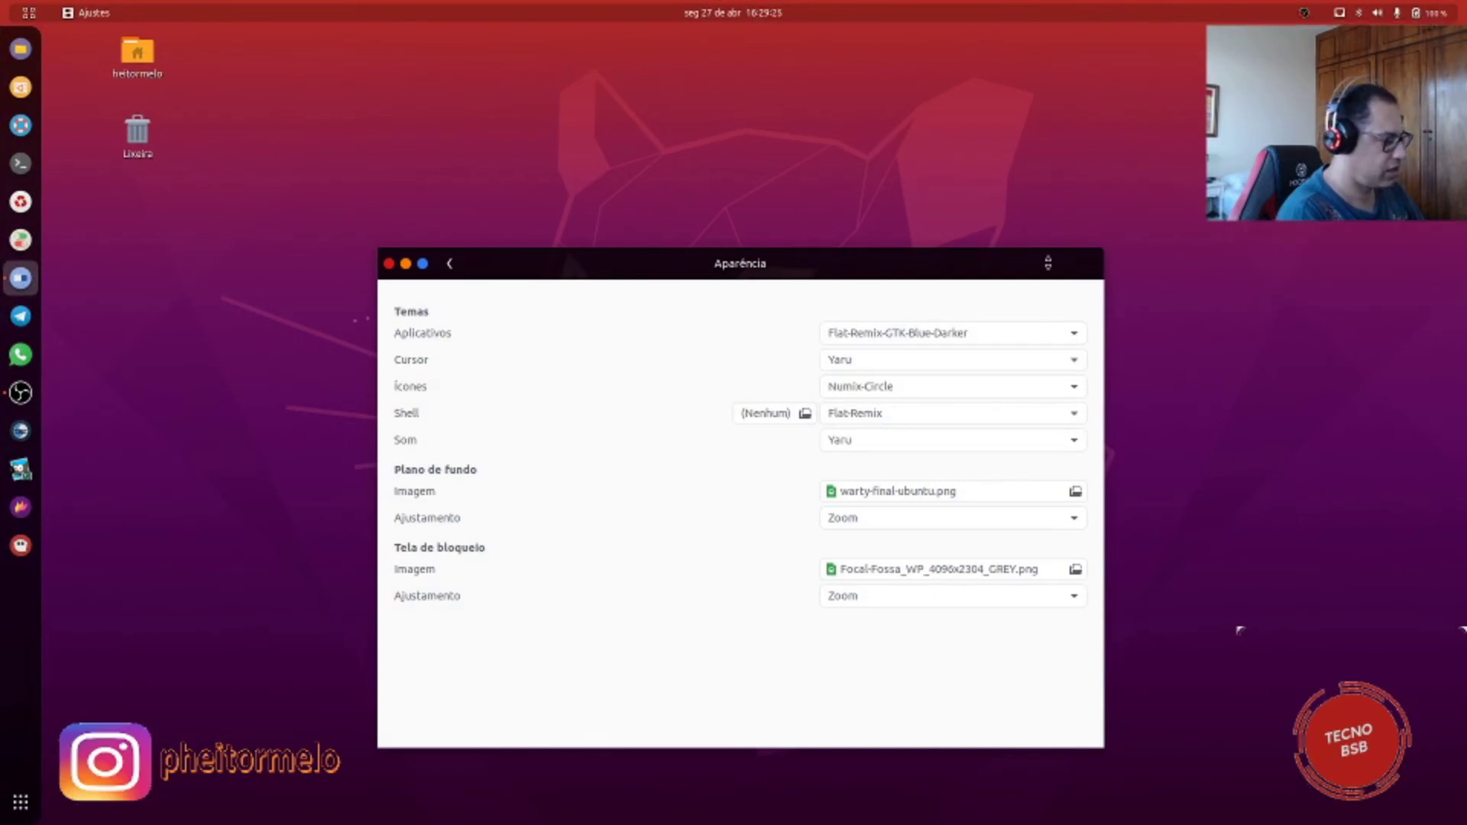
Step: Change the Shell theme to Flat-Remix-Dark, check the system menu with it, and close Ajustes
left_click(1076, 414)
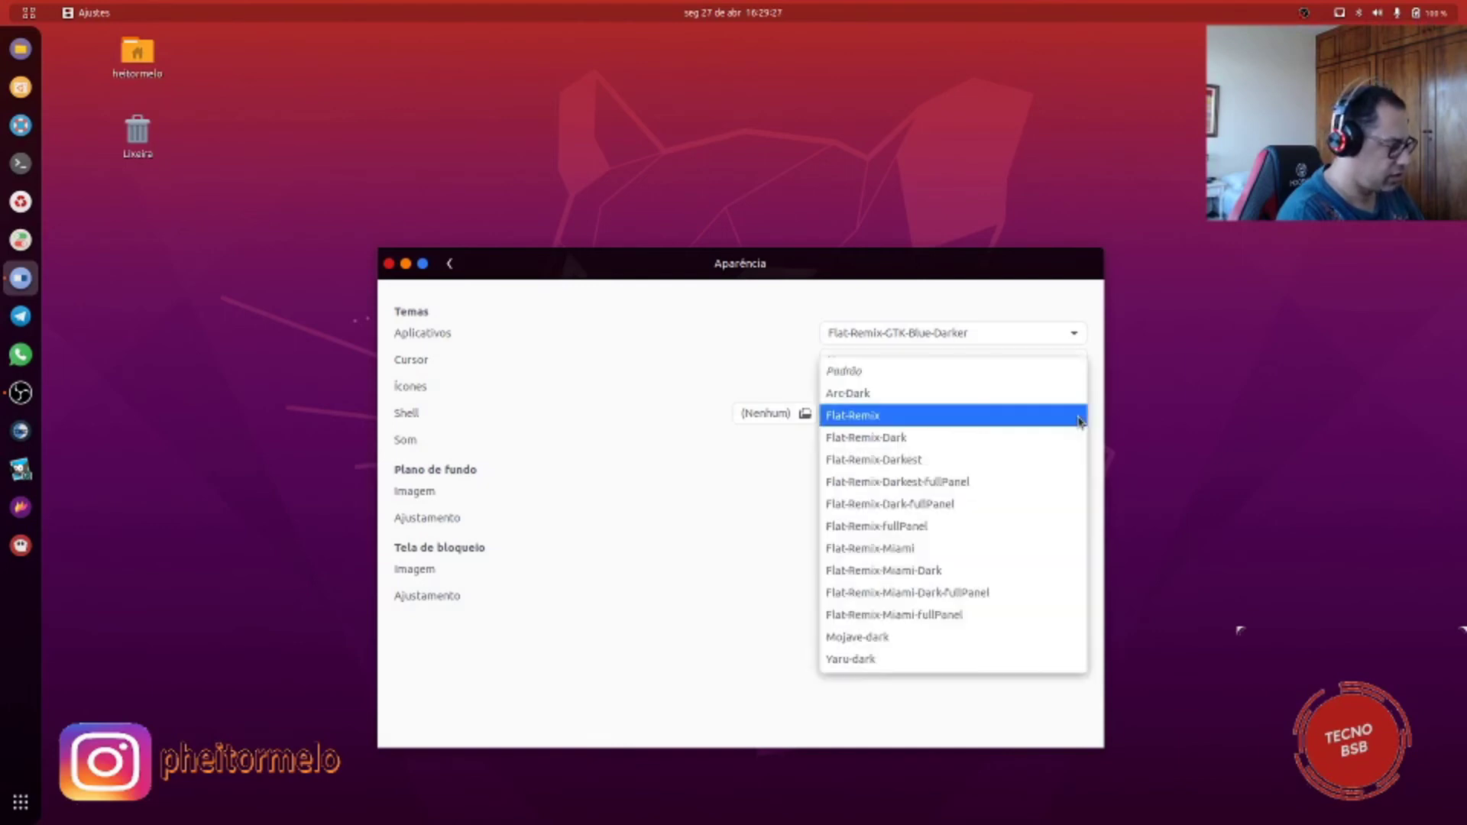
left_click(983, 438)
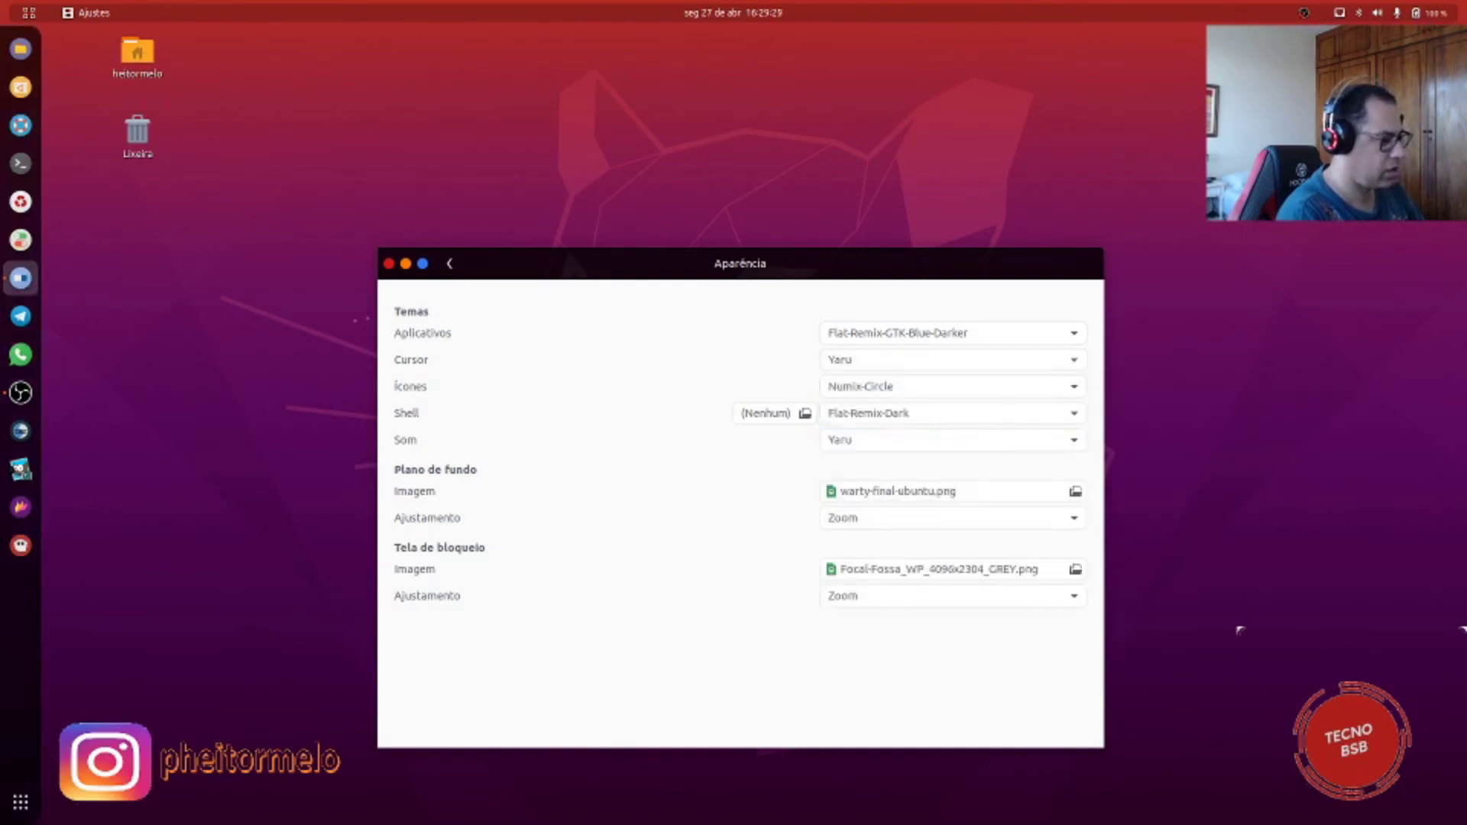
left_click(1440, 13)
left_click(932, 178)
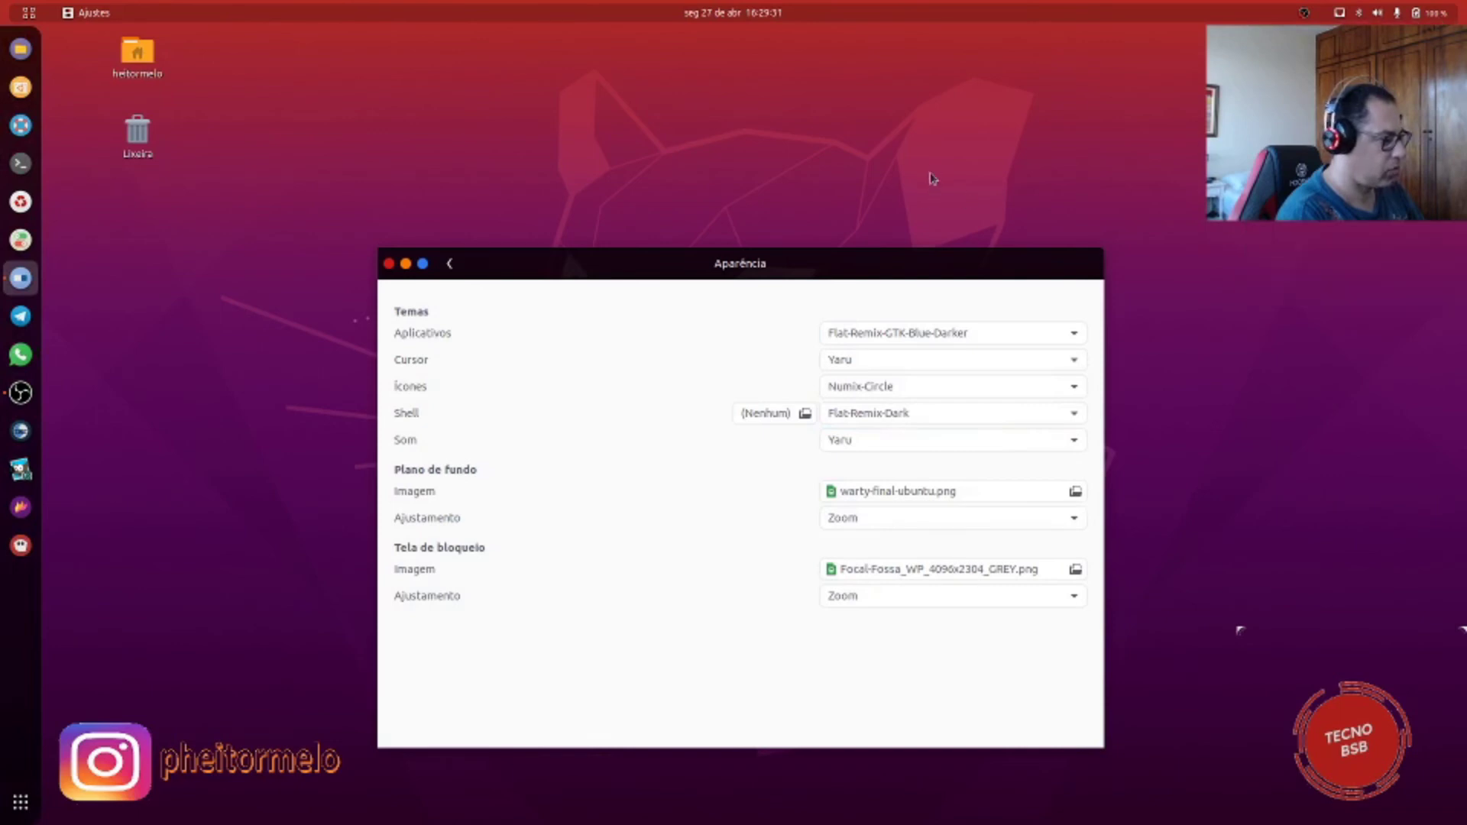
left_click(389, 263)
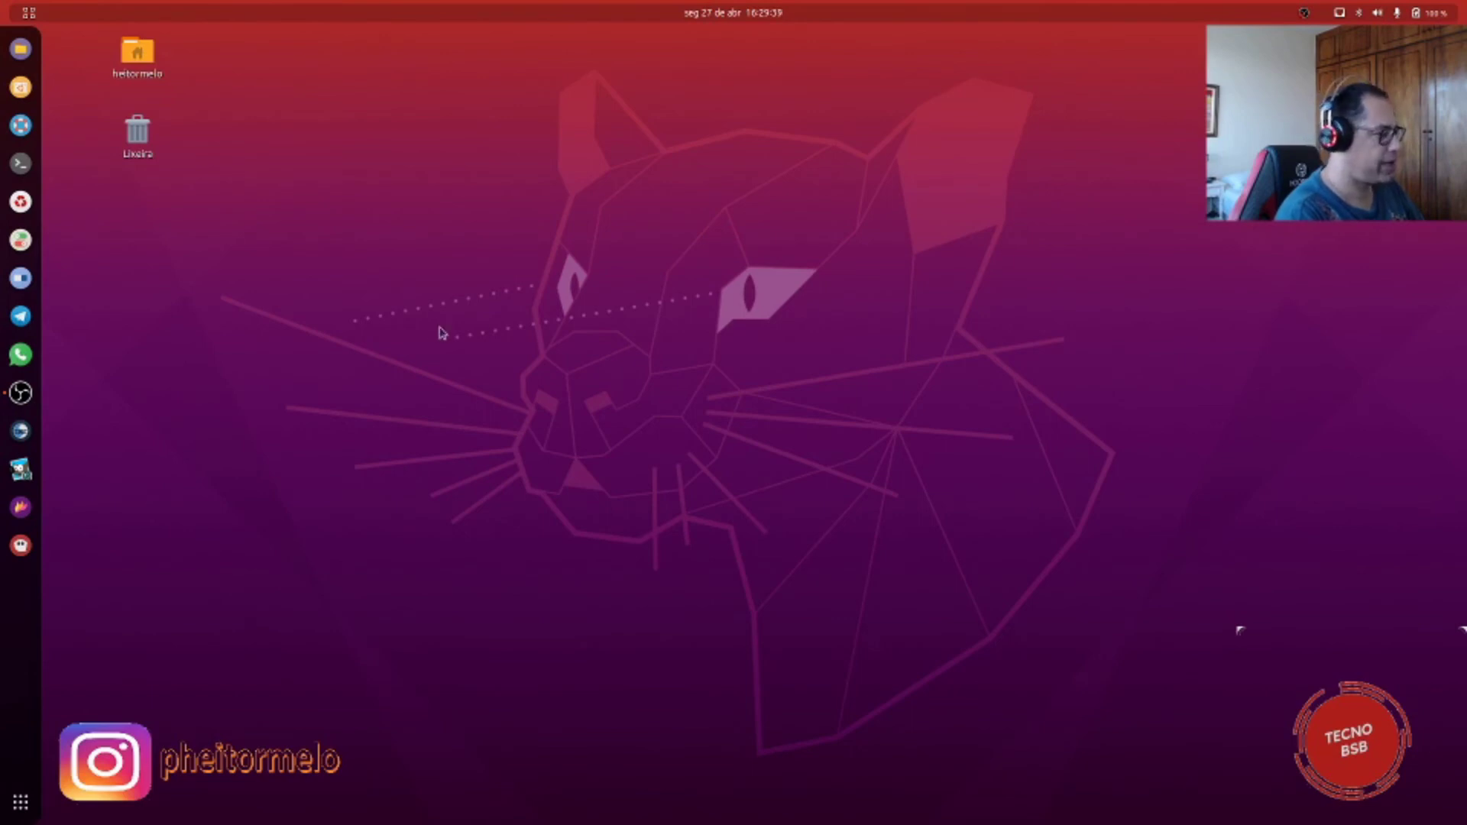
Step: Change the desktop background to the orange heron wallpaper and move the Configurações window aside to view it
right_click(402, 326)
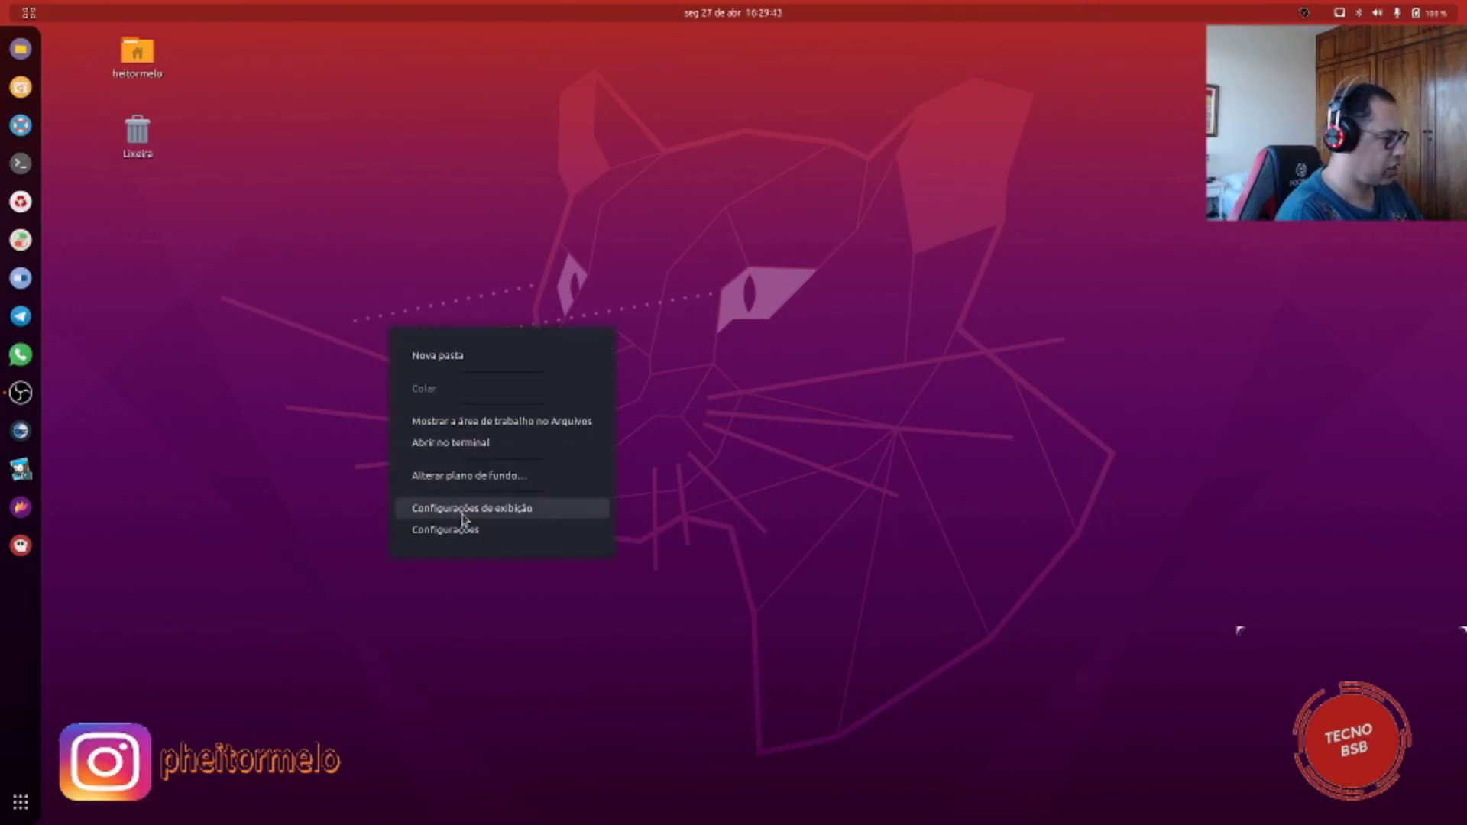
left_click(461, 477)
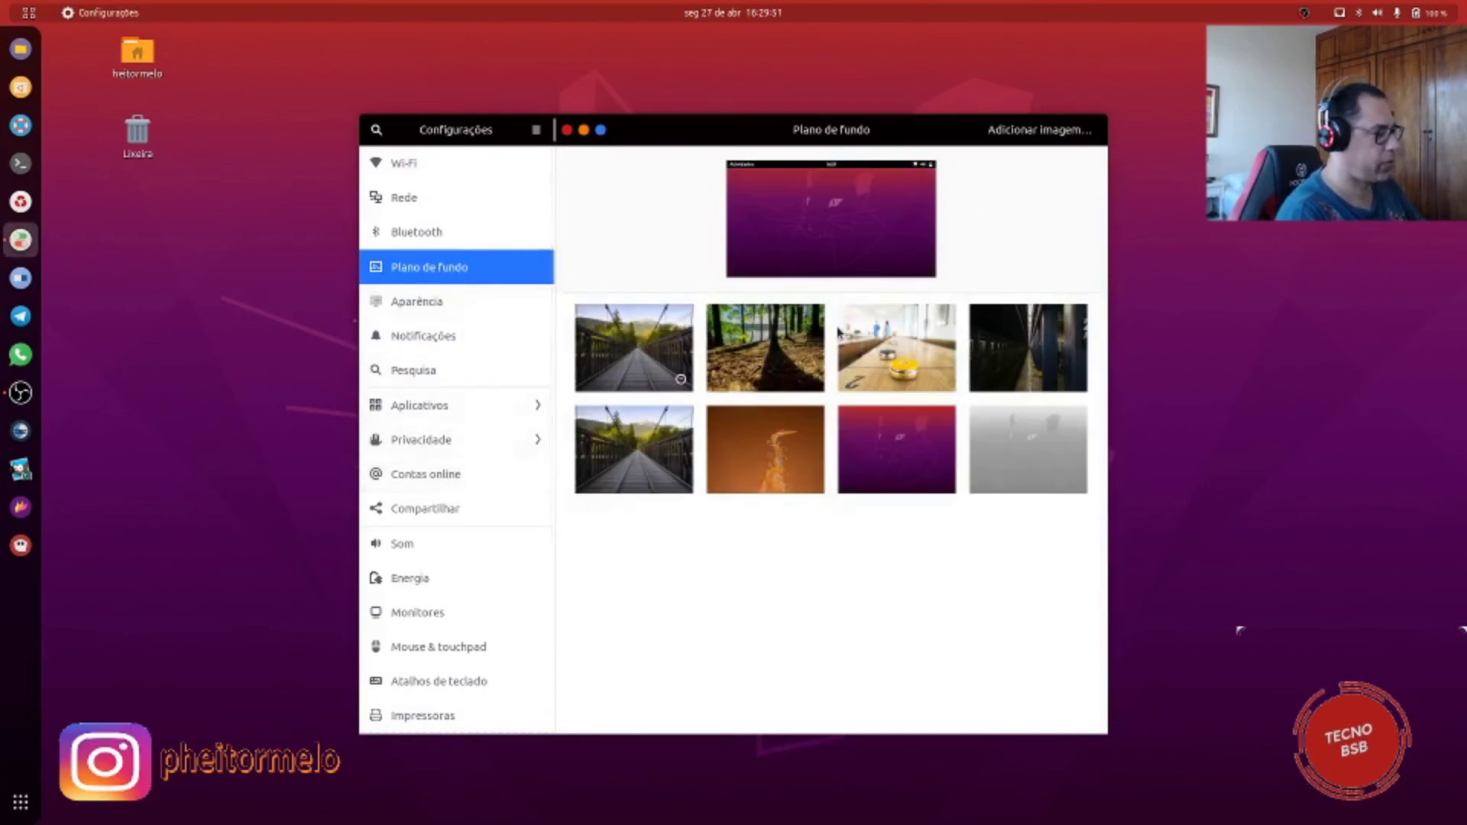
left_click(780, 485)
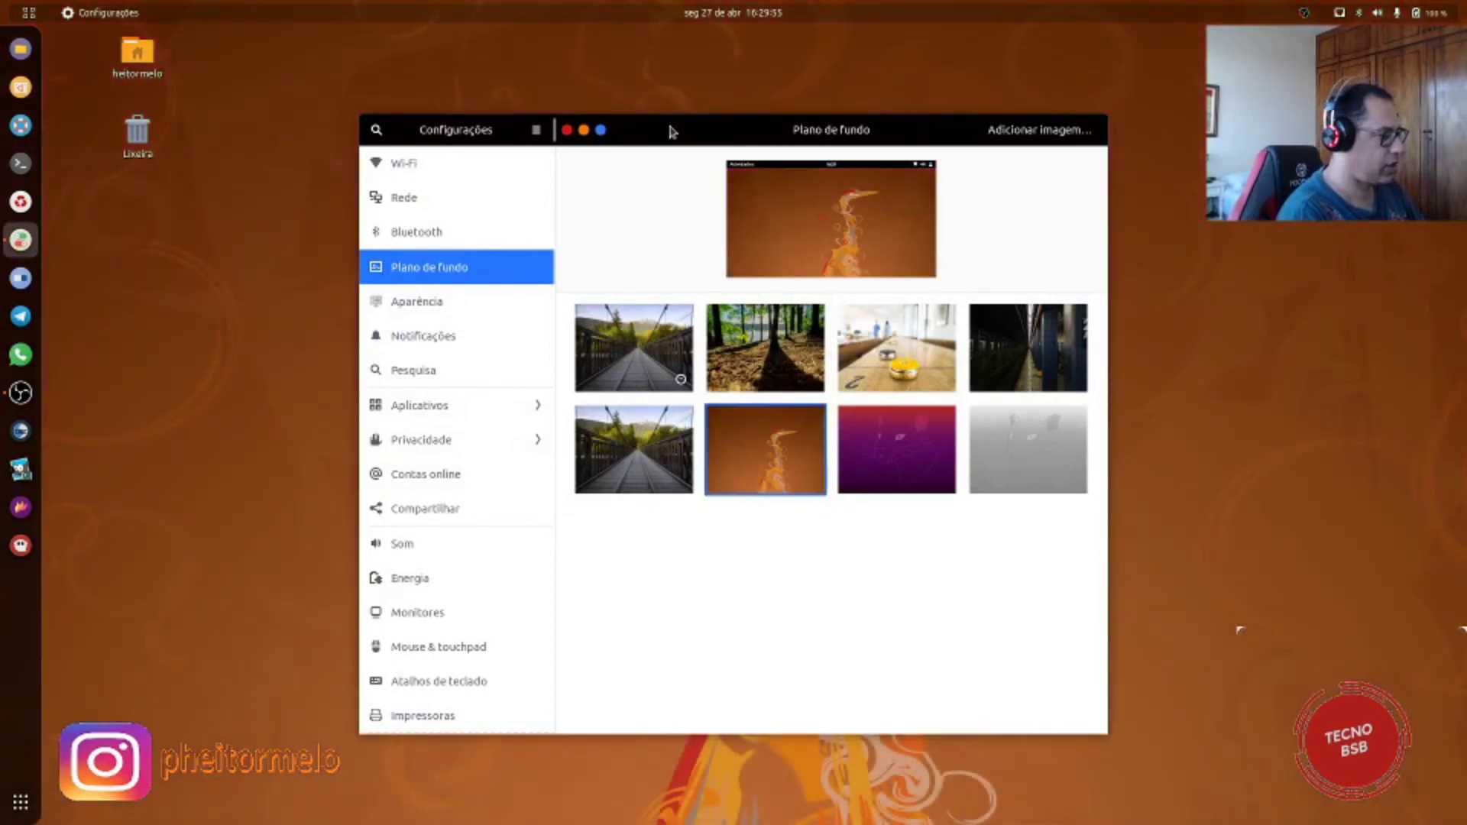
left_click_drag(665, 131, 430, 535)
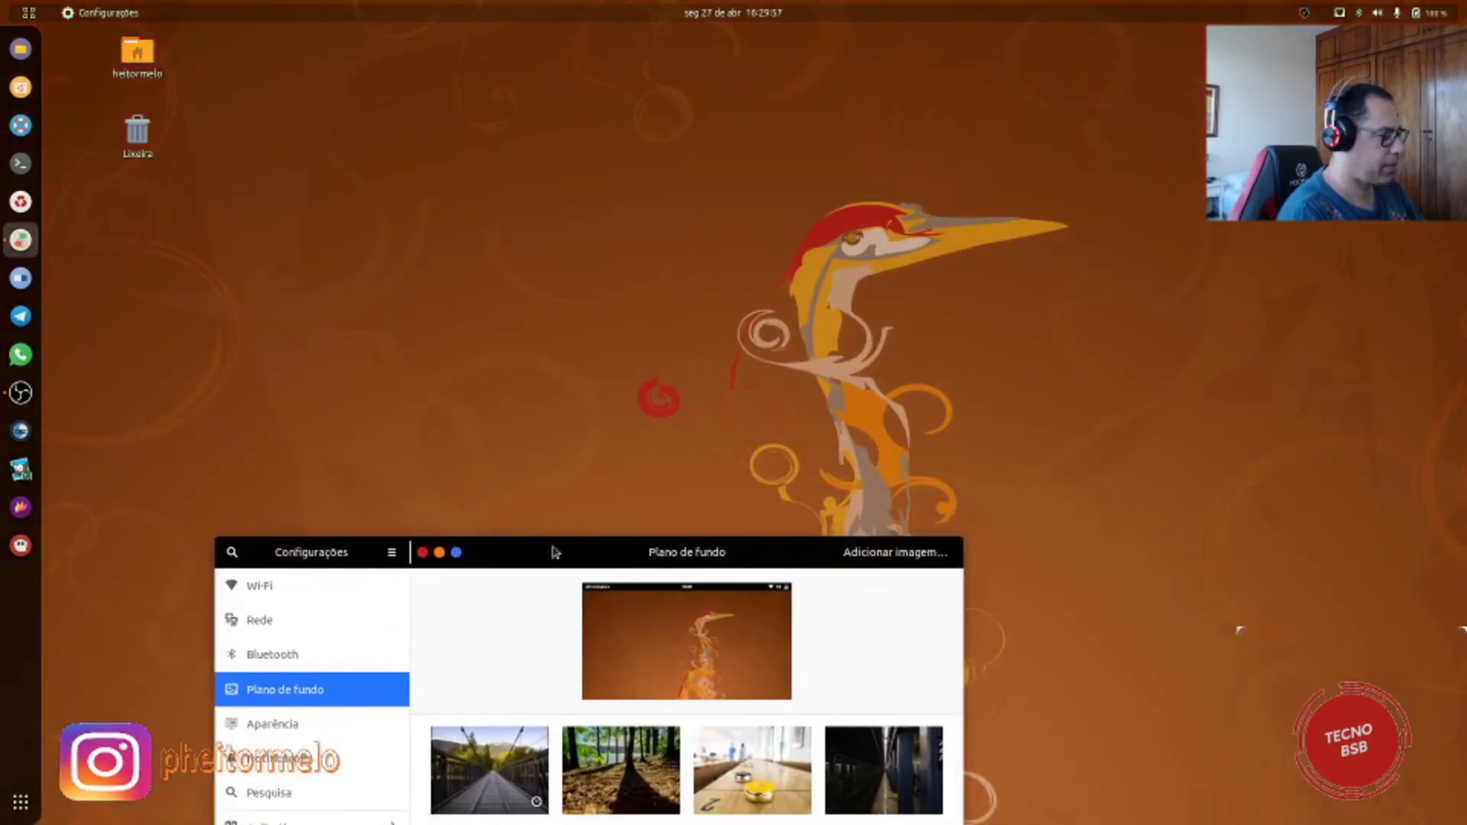
left_click_drag(556, 550, 917, 434)
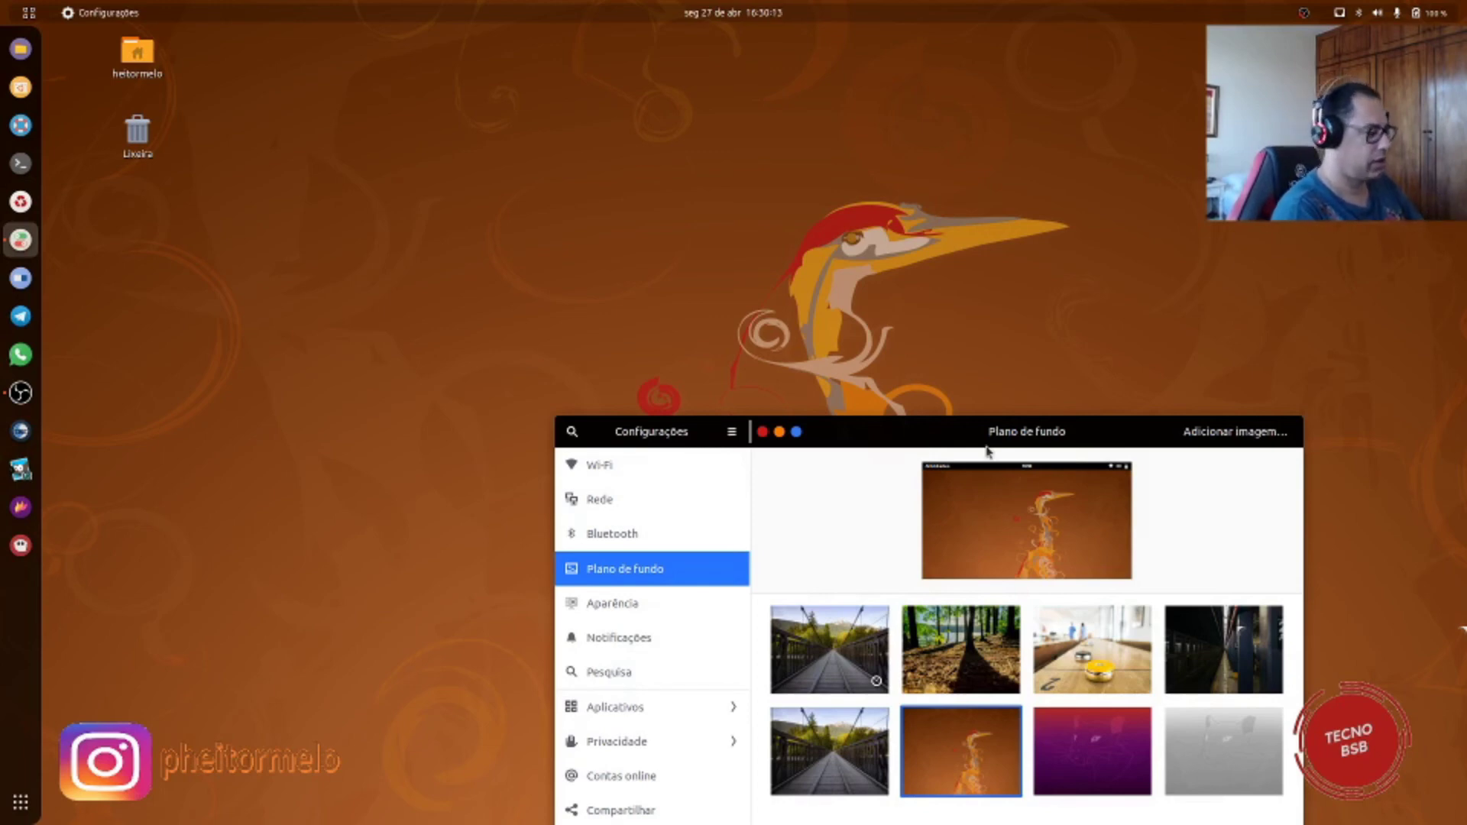
Step: Move the Configurações window back up and choose the bridge wallpaper marked with a clock as the desktop background
left_click_drag(946, 439, 786, 86)
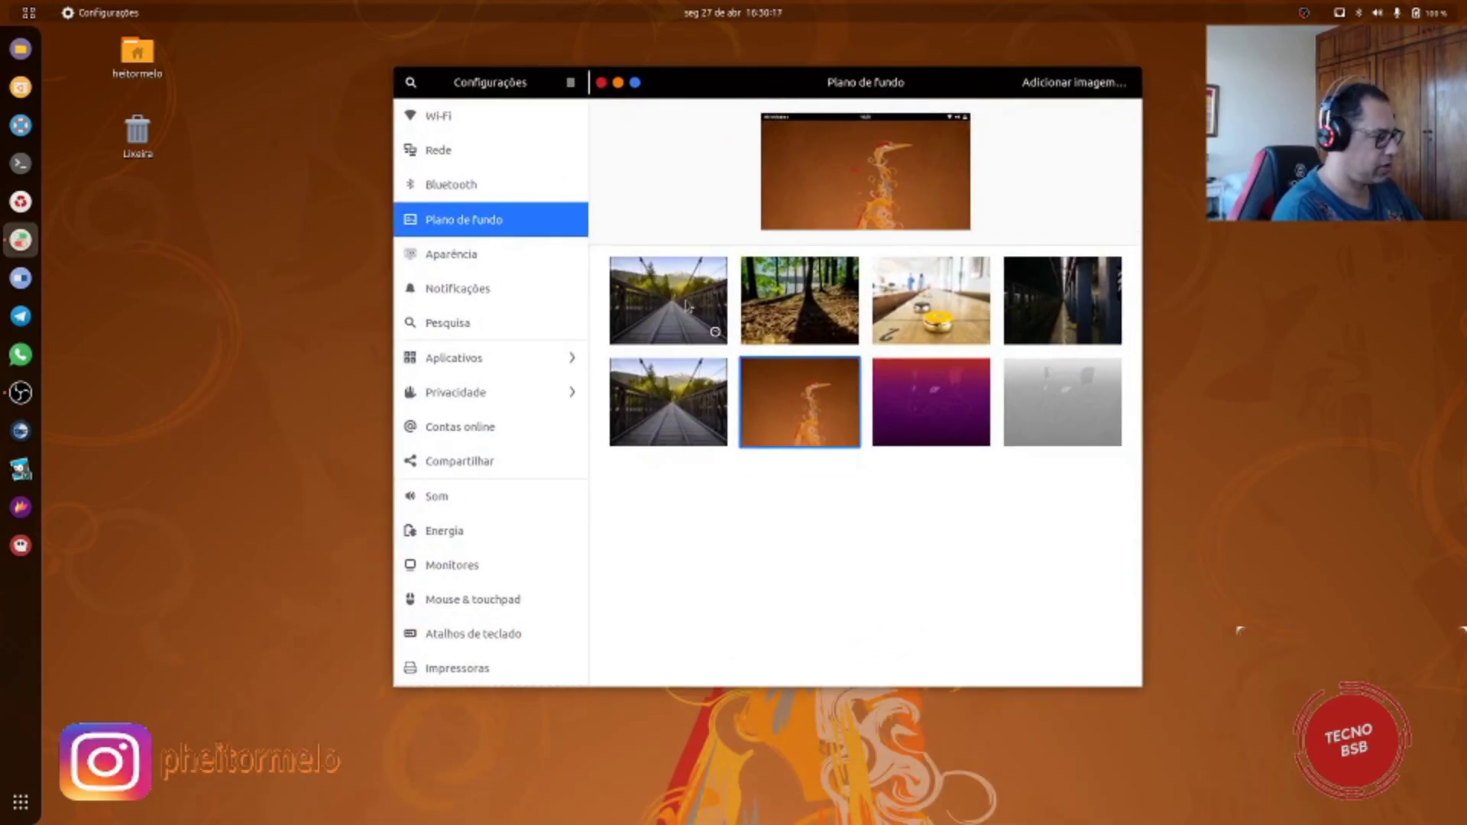
left_click(657, 305)
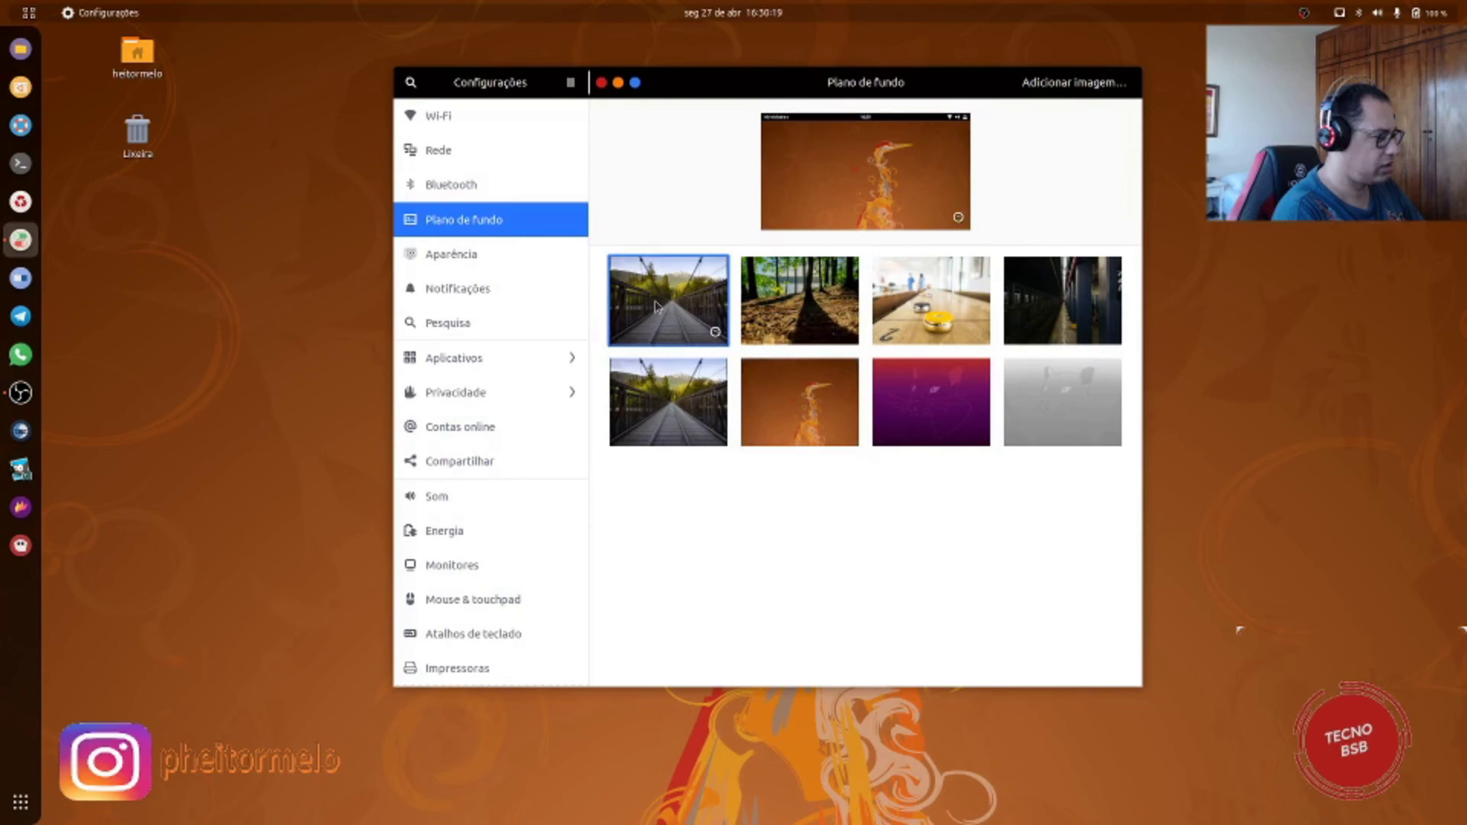
Step: Compare the two bridge wallpapers, set the one without the clock mark as the desktop background, and close Configurações
left_click(657, 420)
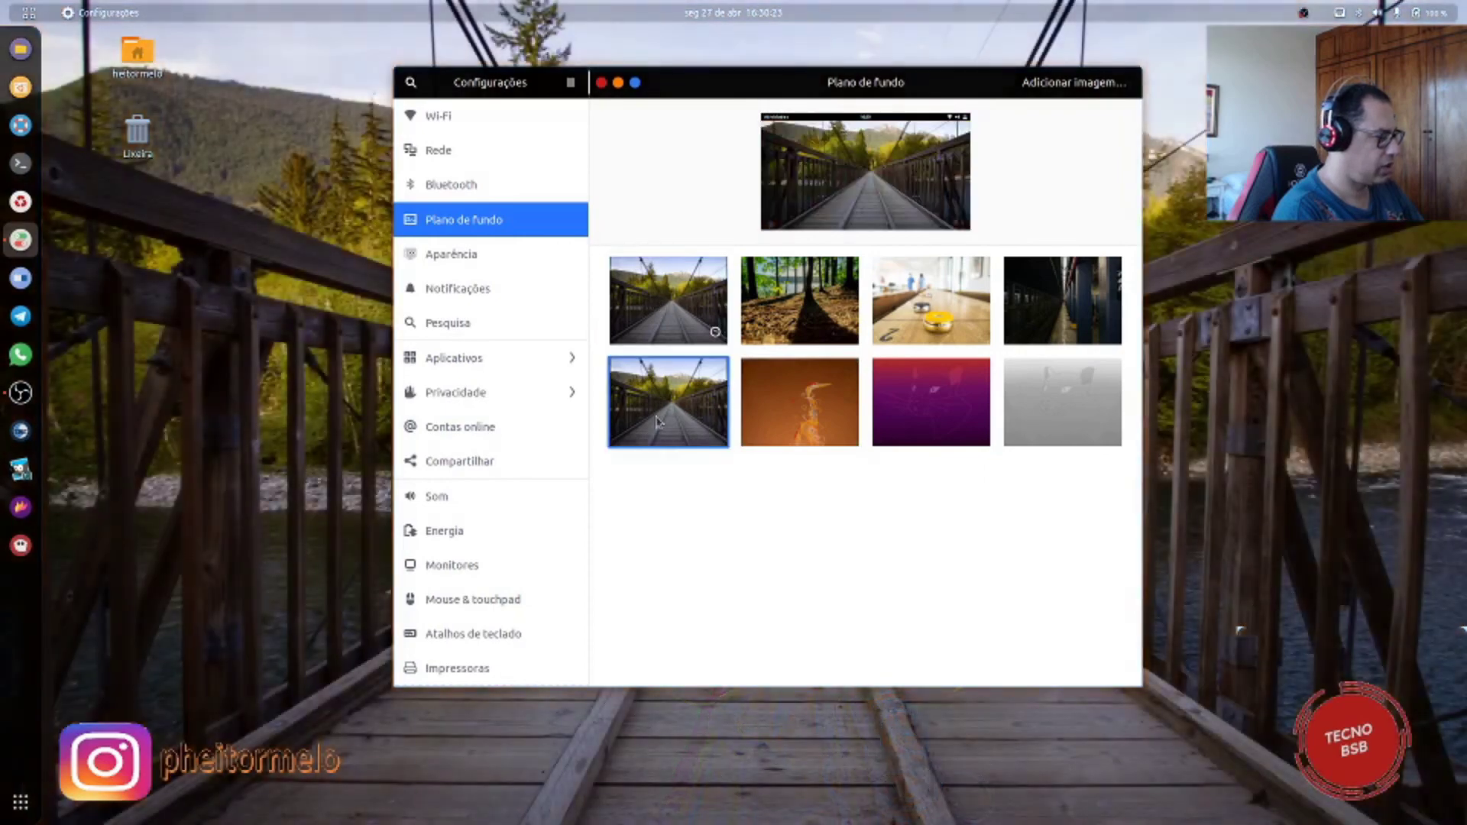
left_click(643, 335)
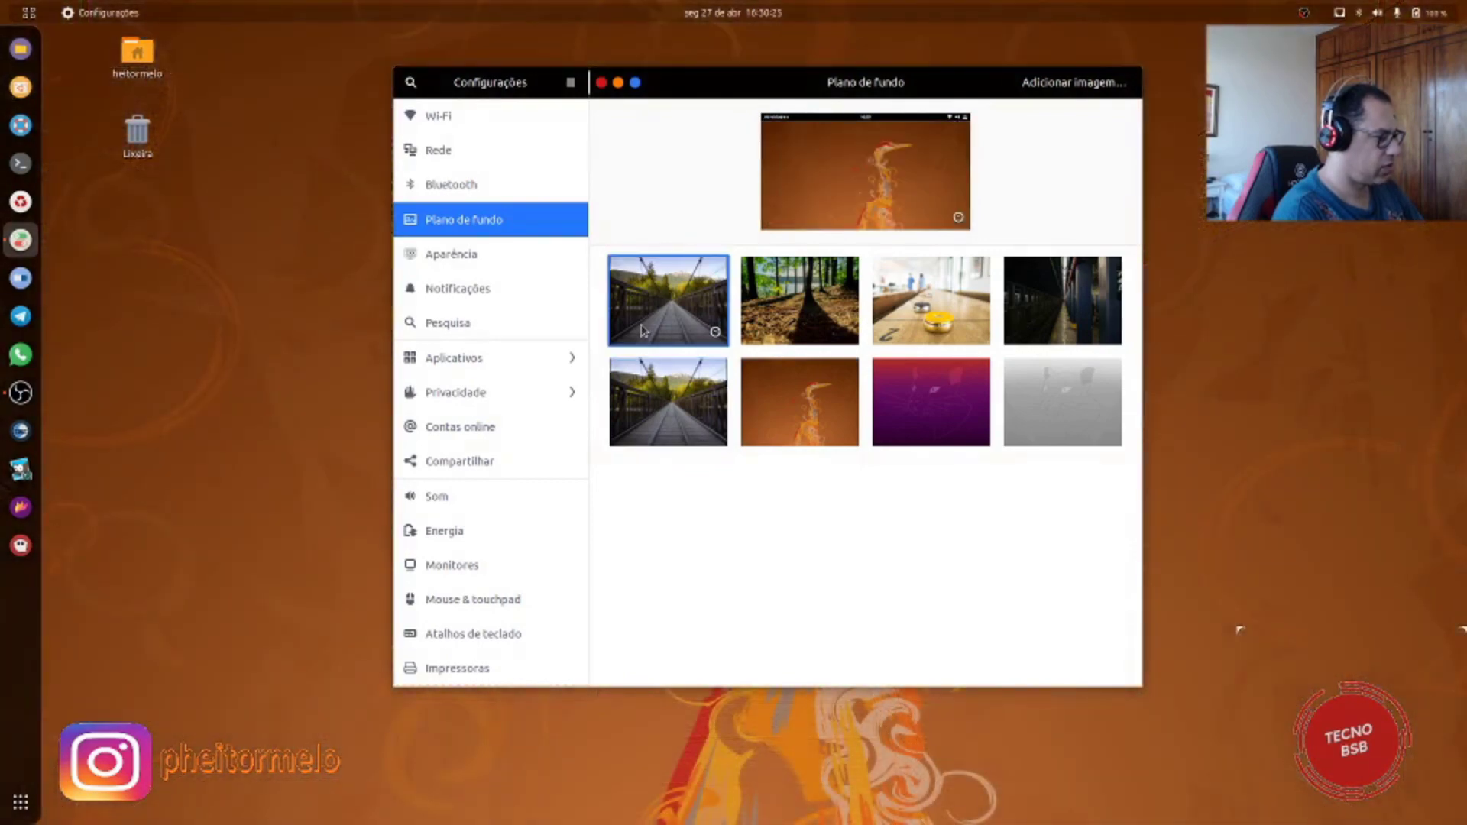
left_click(669, 429)
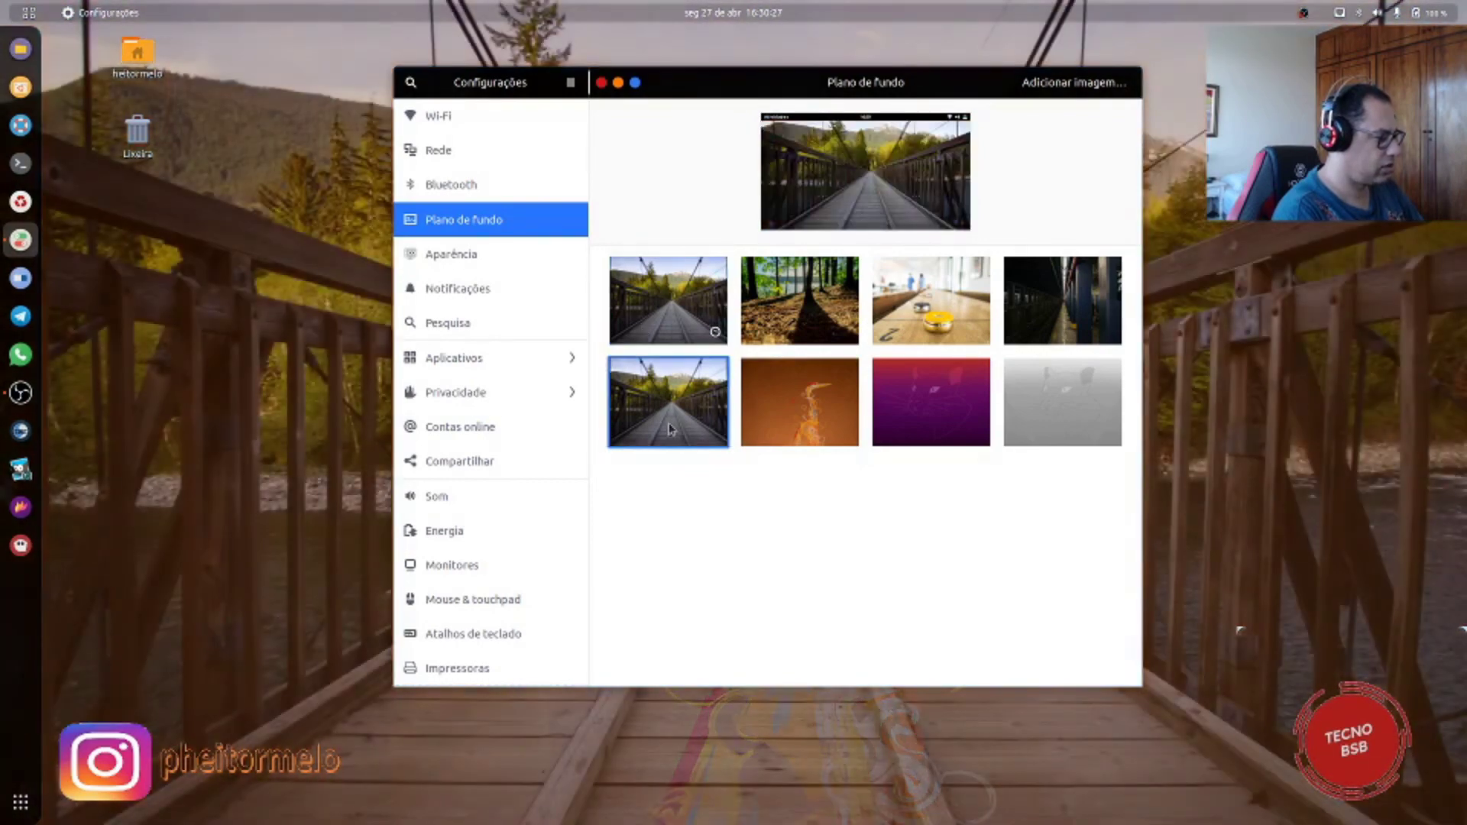
left_click_drag(698, 96, 789, 221)
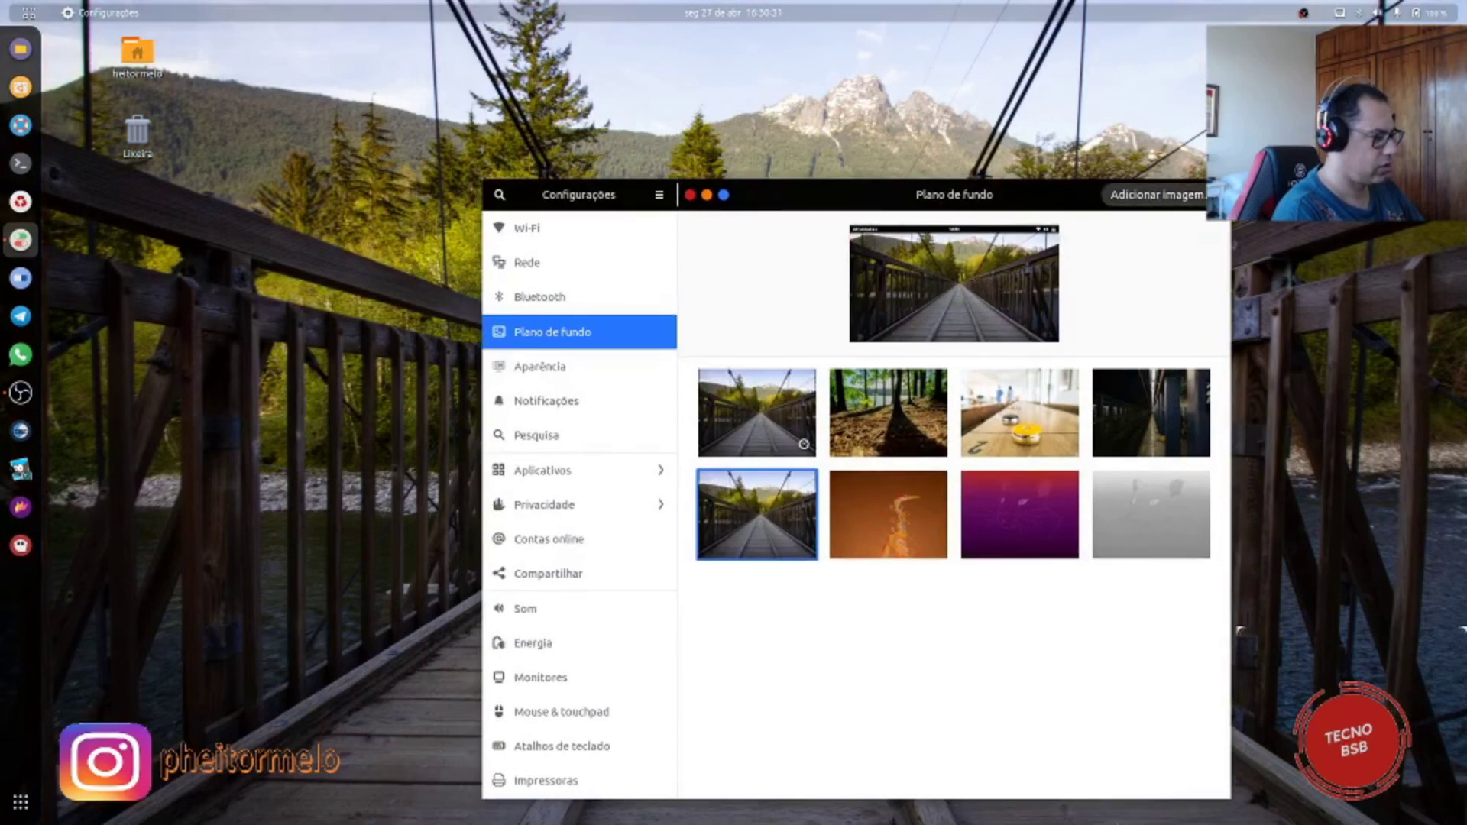
left_click(690, 195)
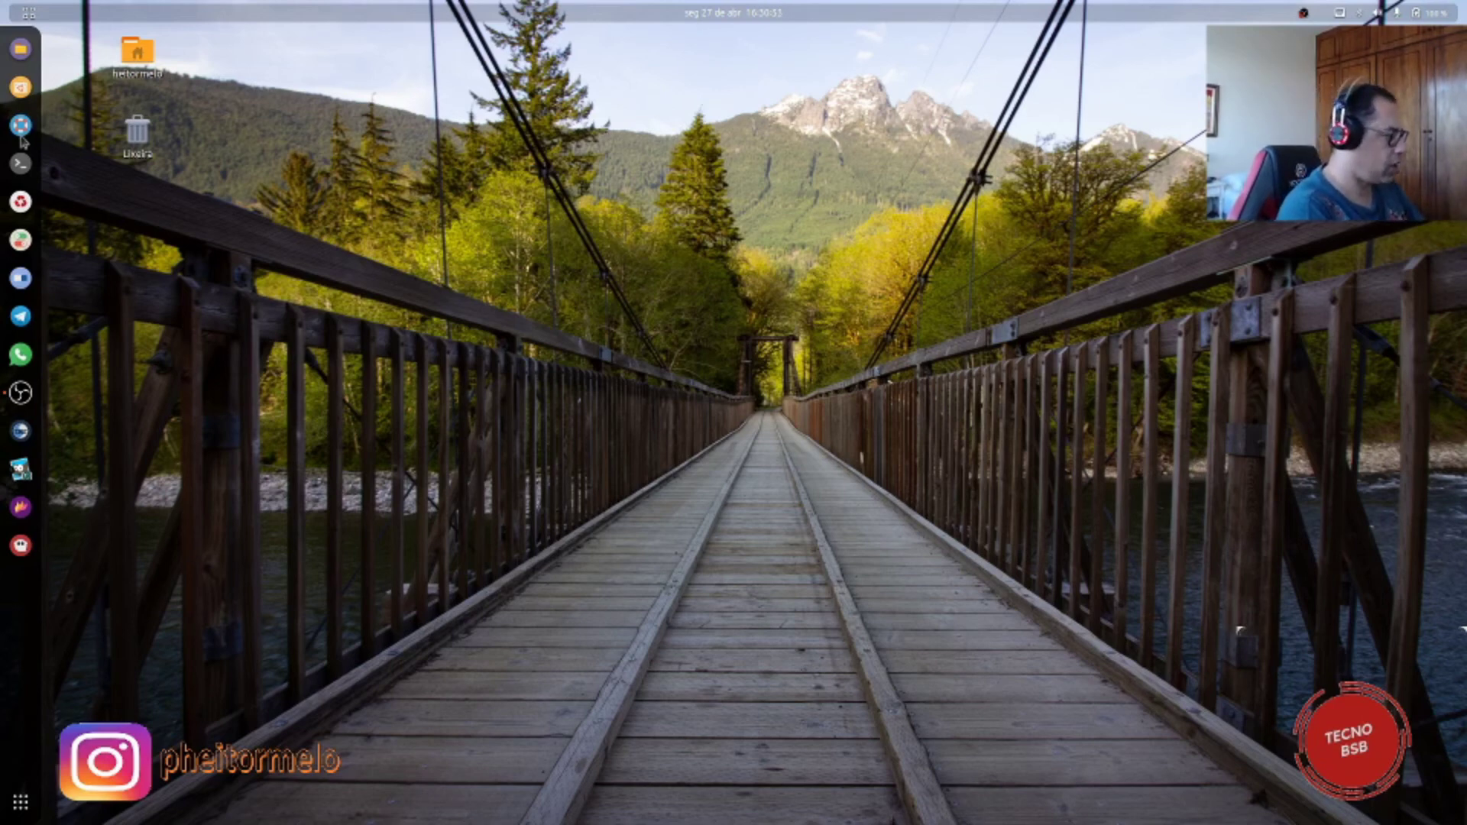
Step: Switch to Terminal, place its window near the middle of the desktop, and open its Preferências beside it
left_click(21, 164)
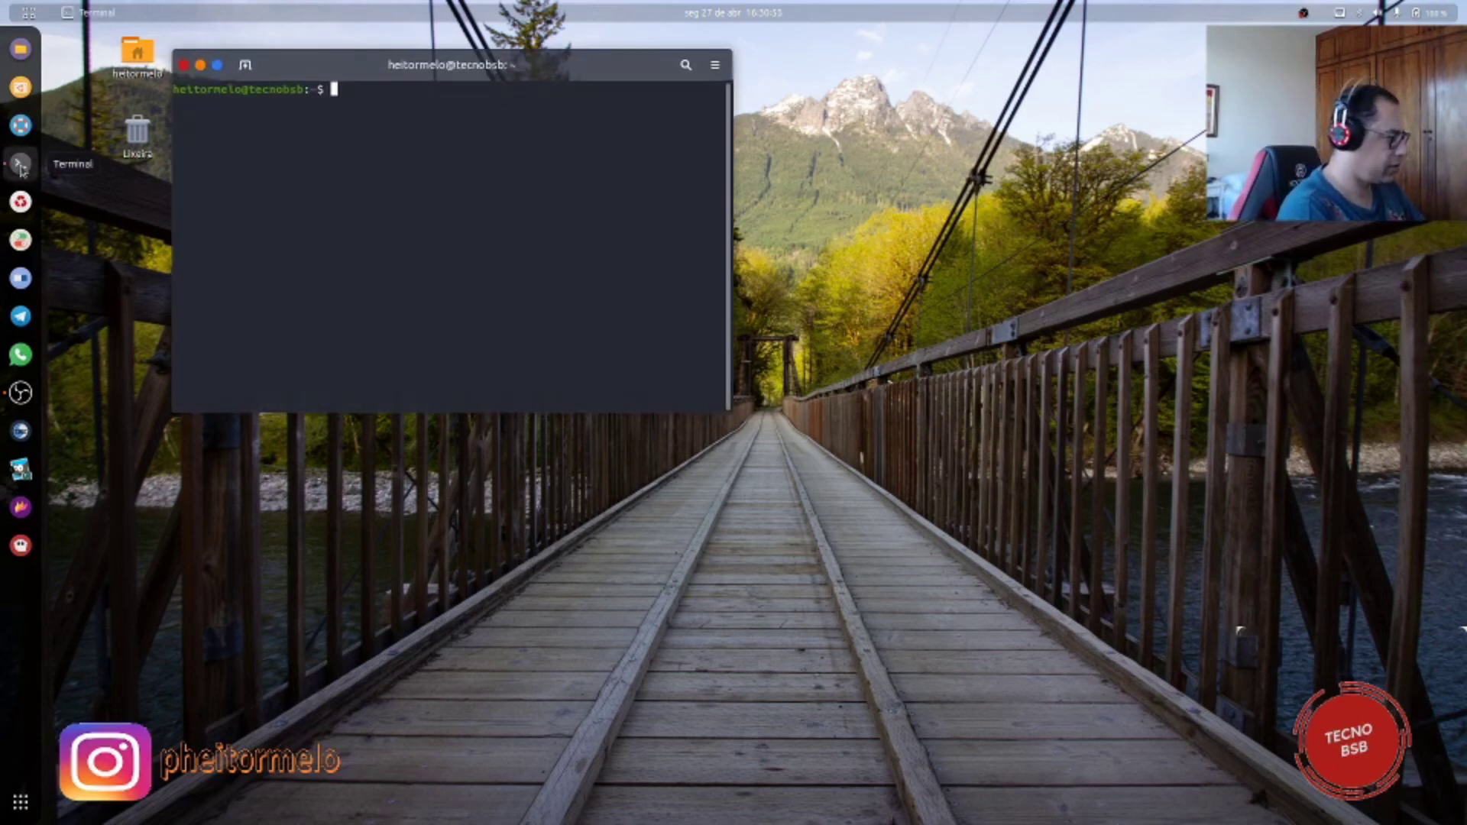
left_click_drag(441, 68, 736, 208)
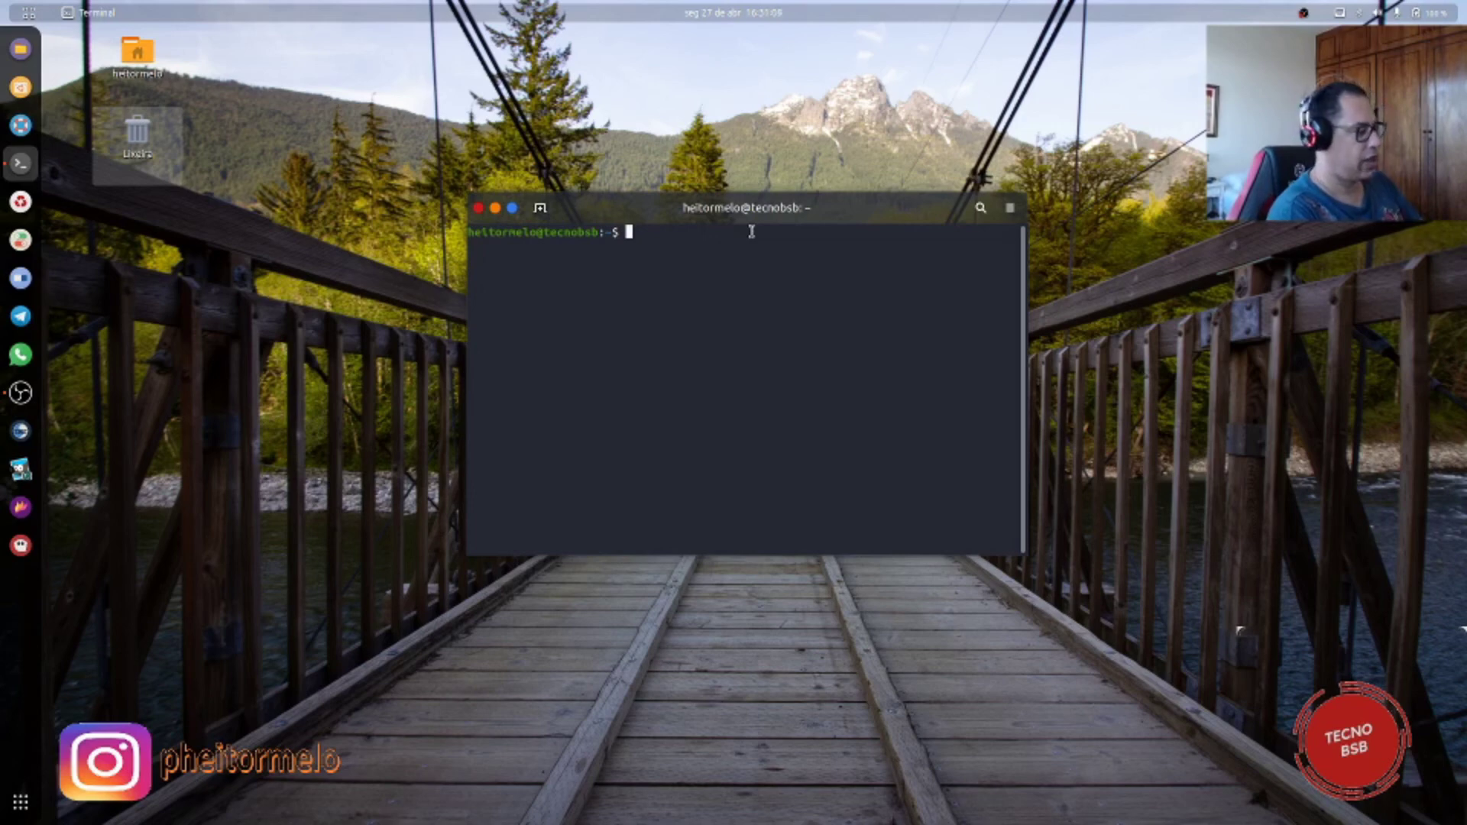
left_click(1010, 209)
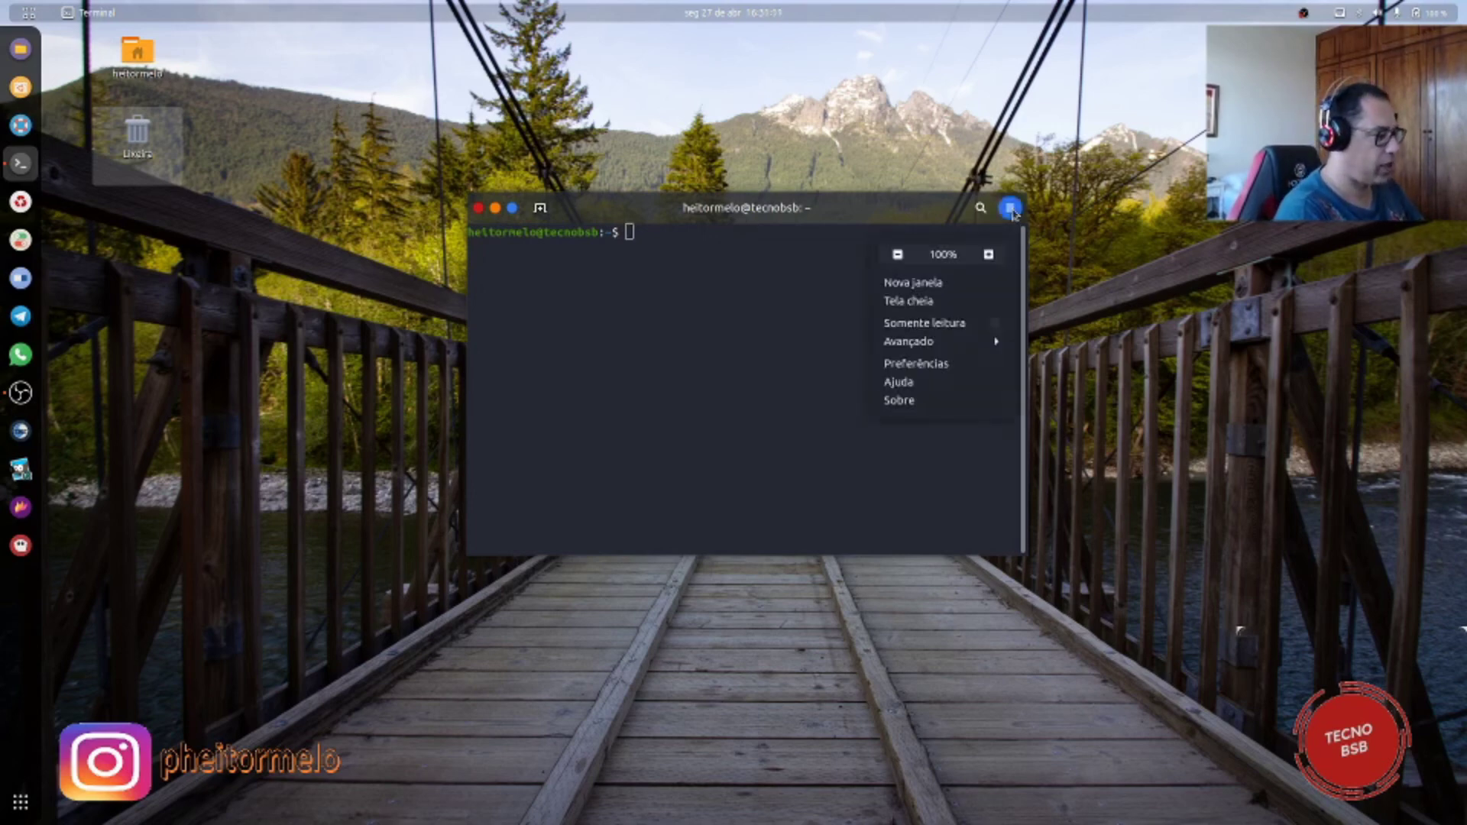
left_click(914, 363)
left_click_drag(216, 55, 736, 188)
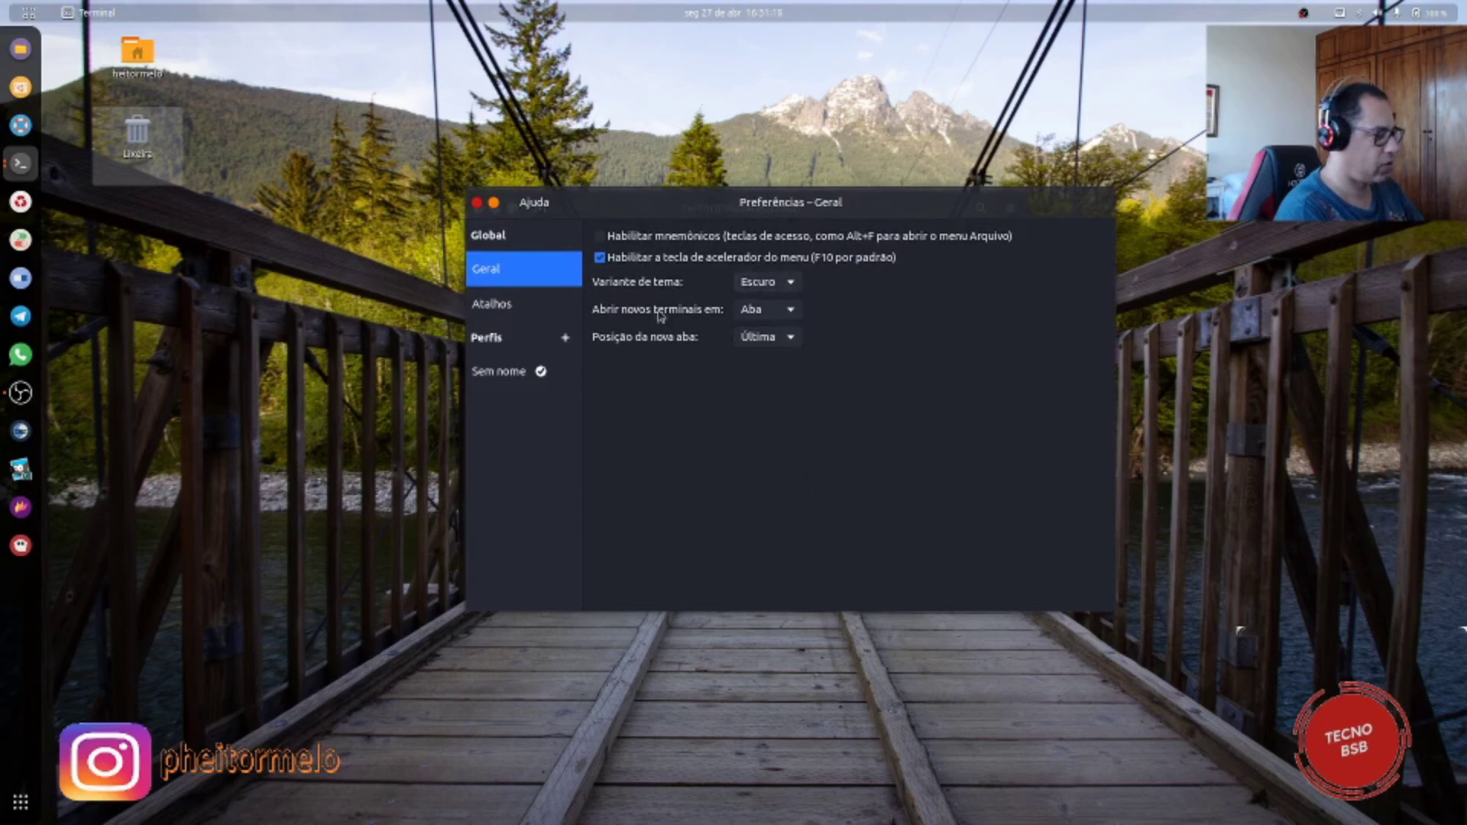
Step: Check the Variante de tema options keeping Escuro, and try Janela for opening new terminals before restoring Aba
left_click(782, 287)
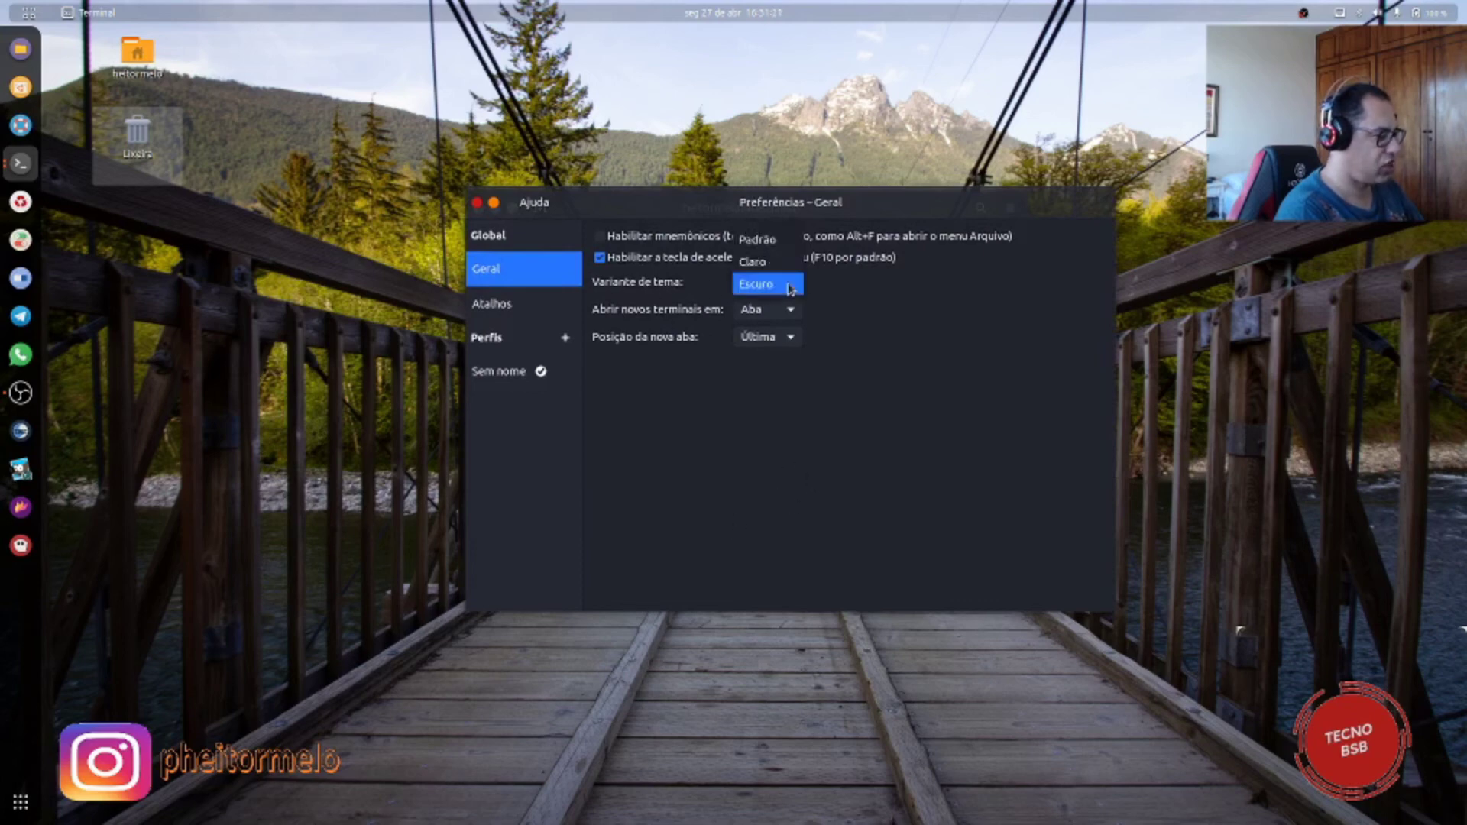
left_click(779, 288)
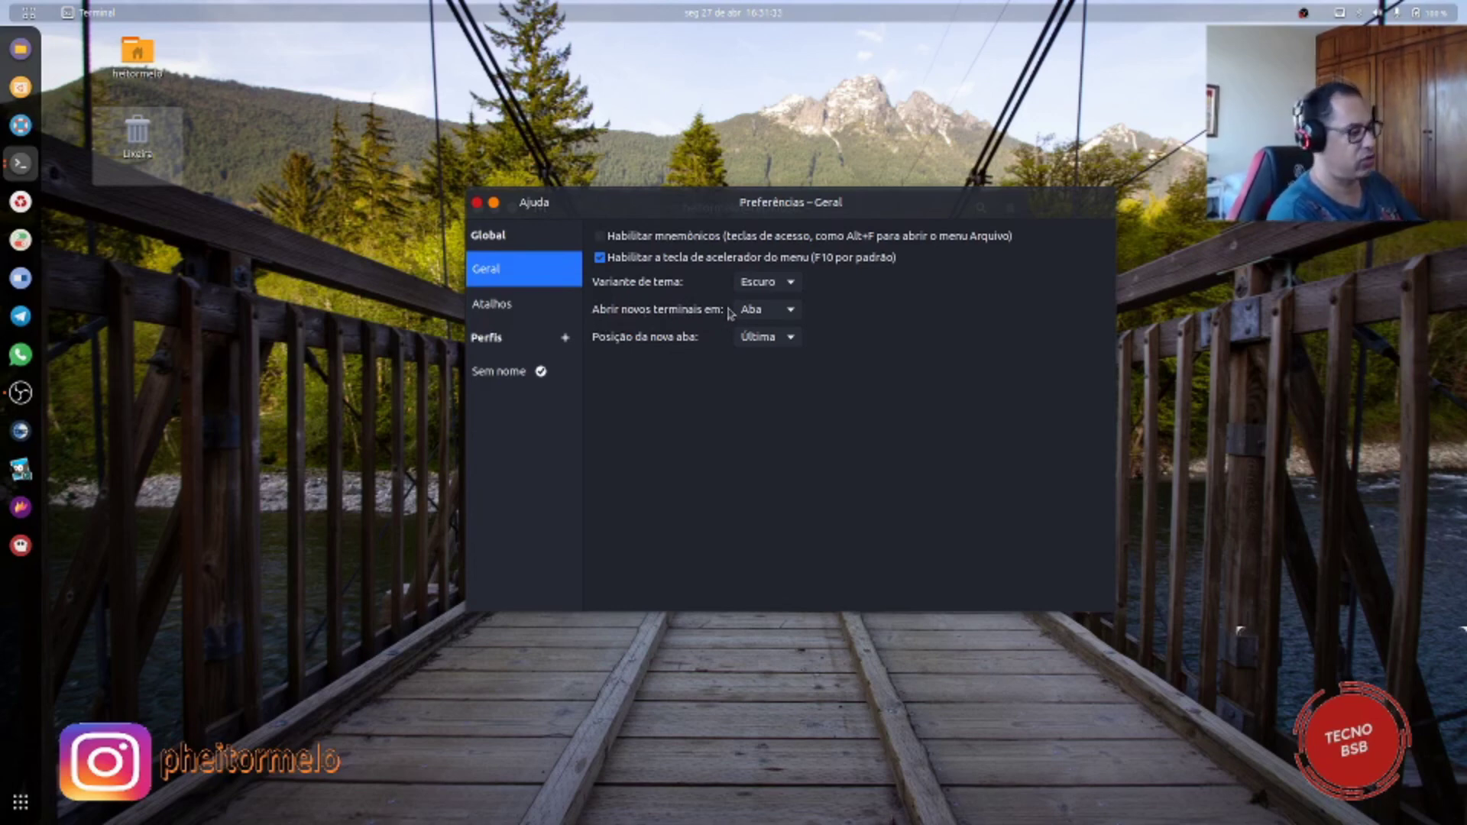
left_click(797, 320)
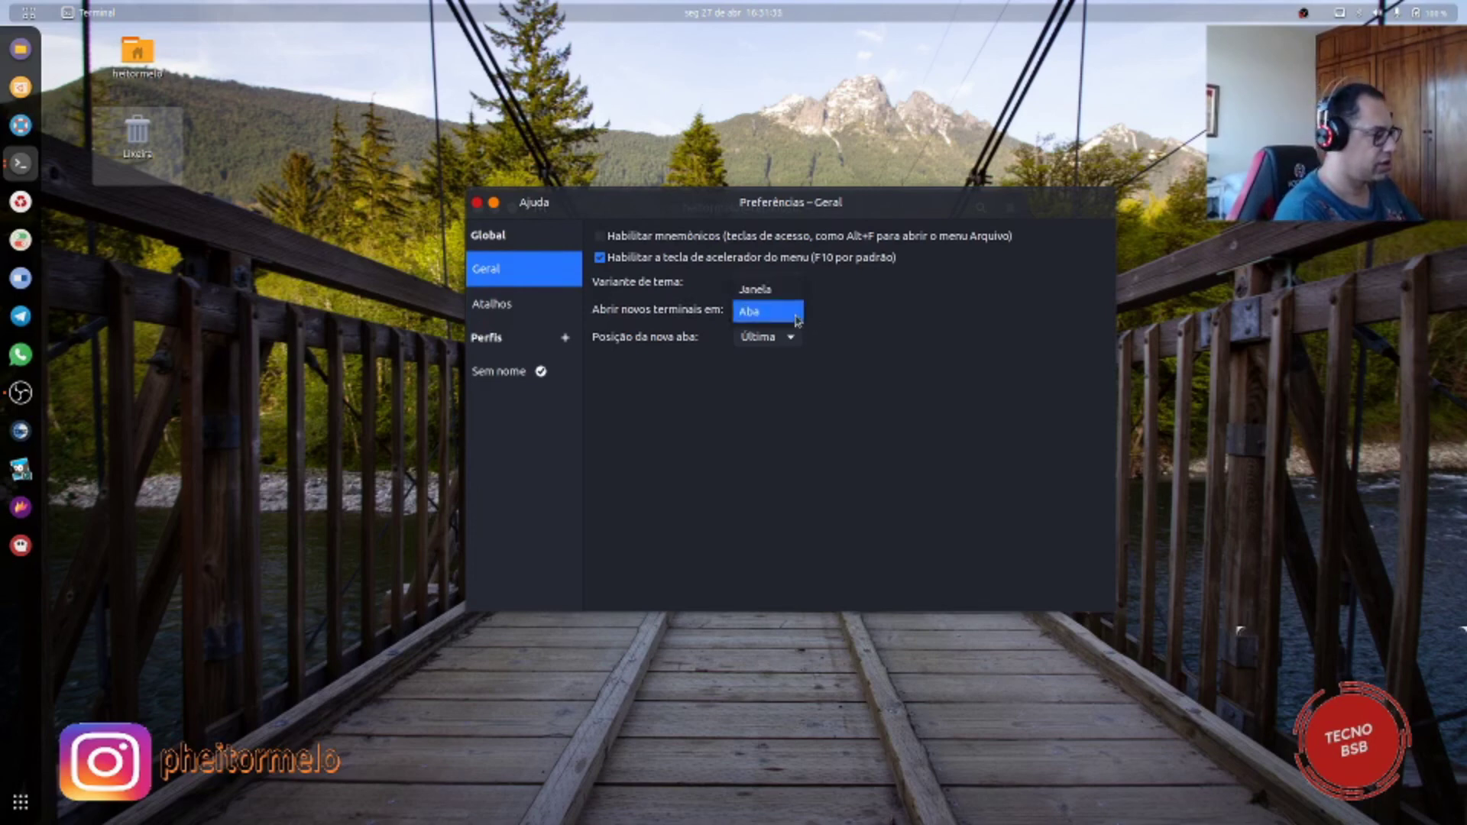
left_click(797, 320)
left_click(771, 310)
left_click(760, 289)
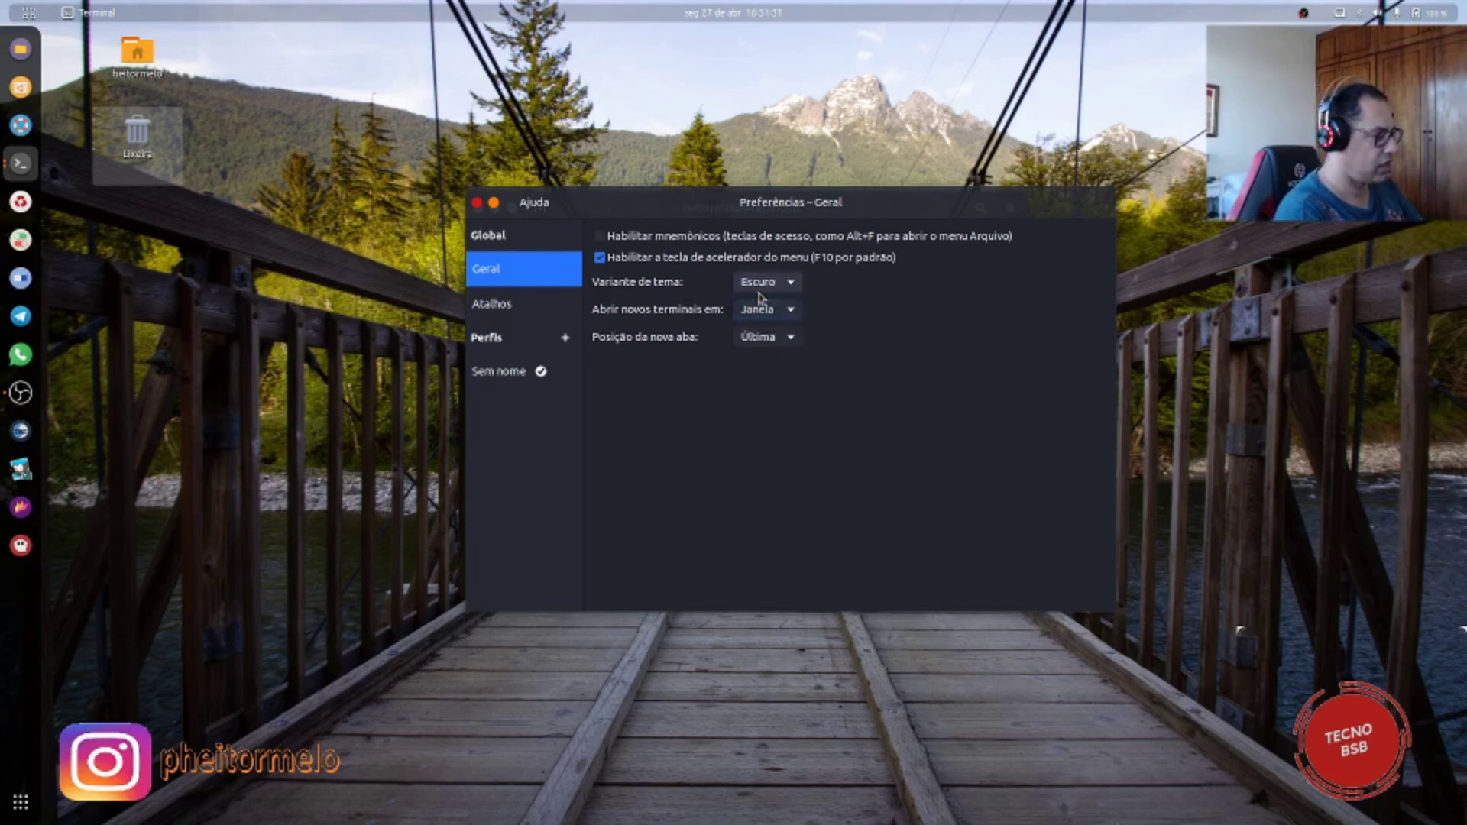
left_click(795, 318)
left_click(785, 334)
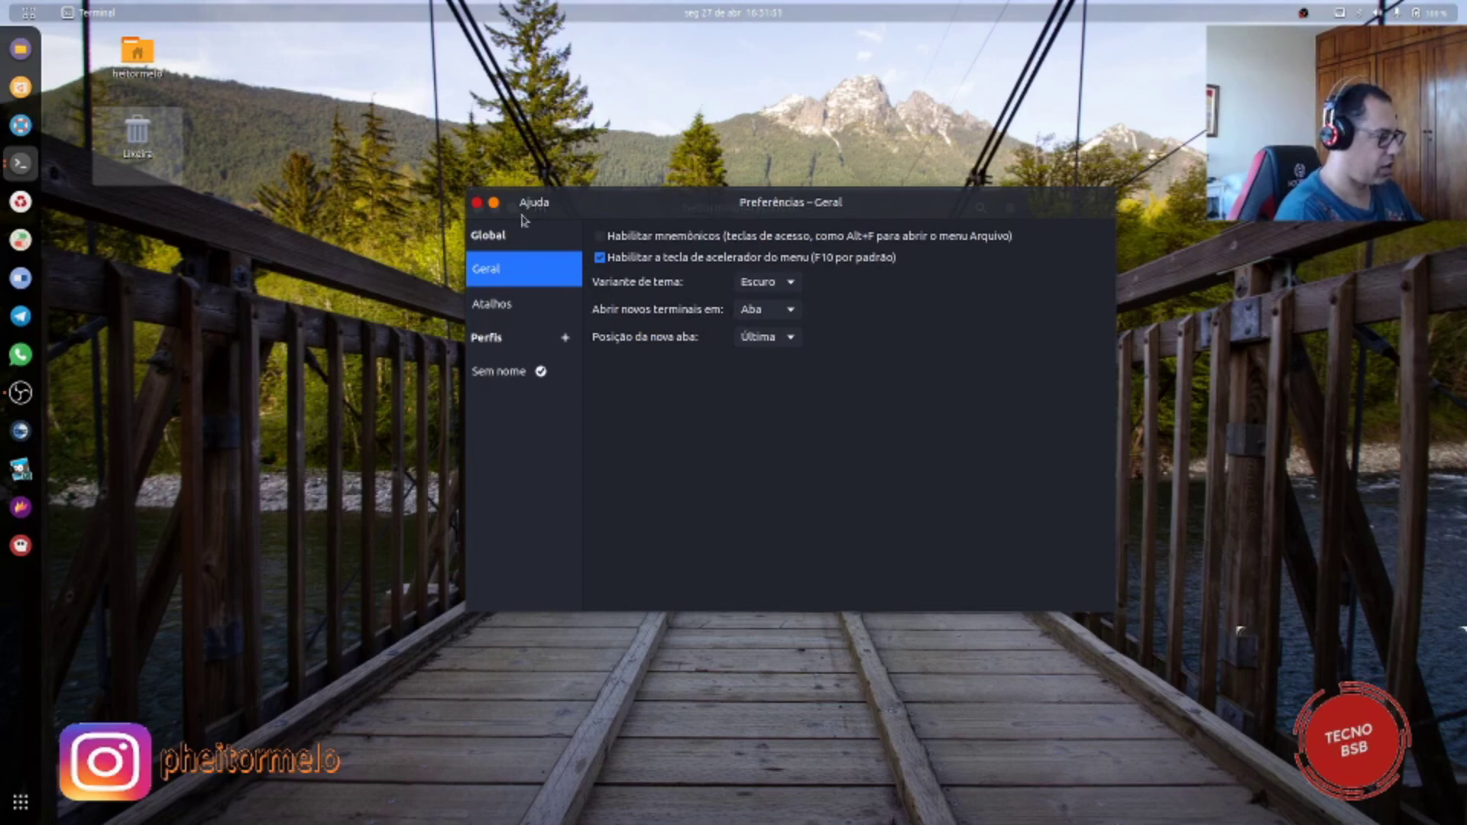
Step: Look at the Atalhos list and the new profile prompt without creating a profile, and close the preferences
left_click(483, 316)
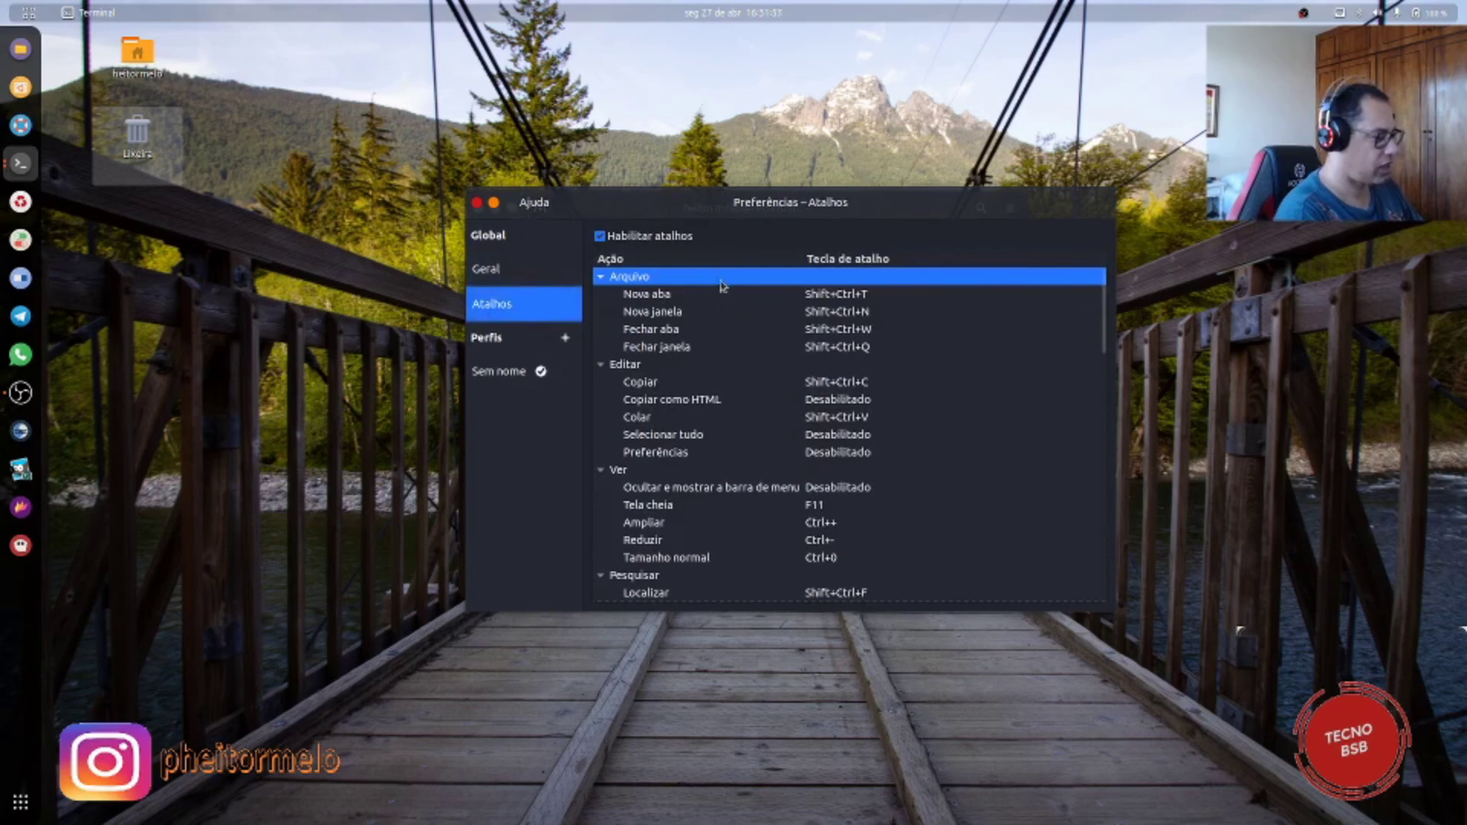
left_click(566, 338)
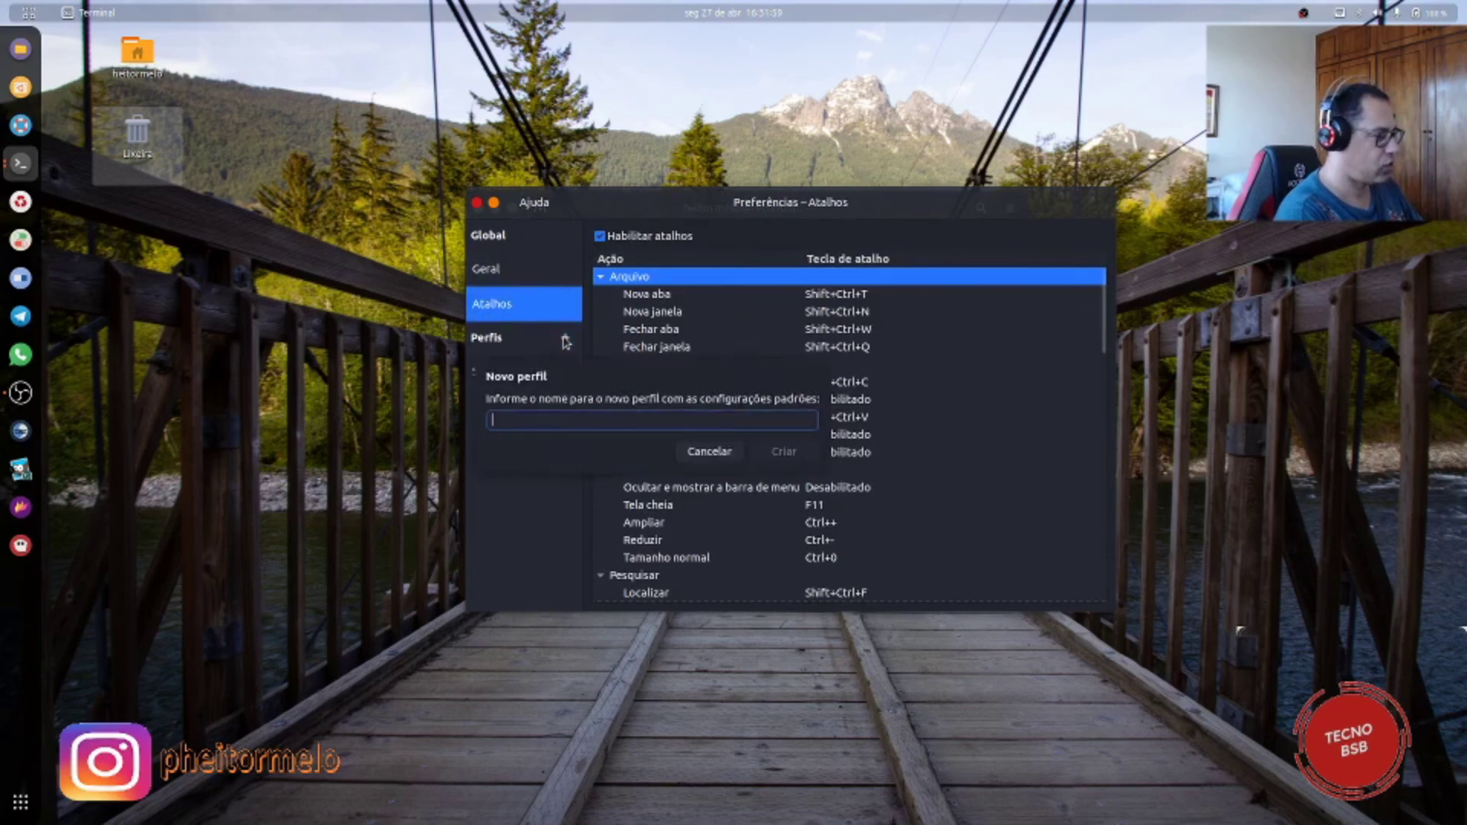
left_click(530, 485)
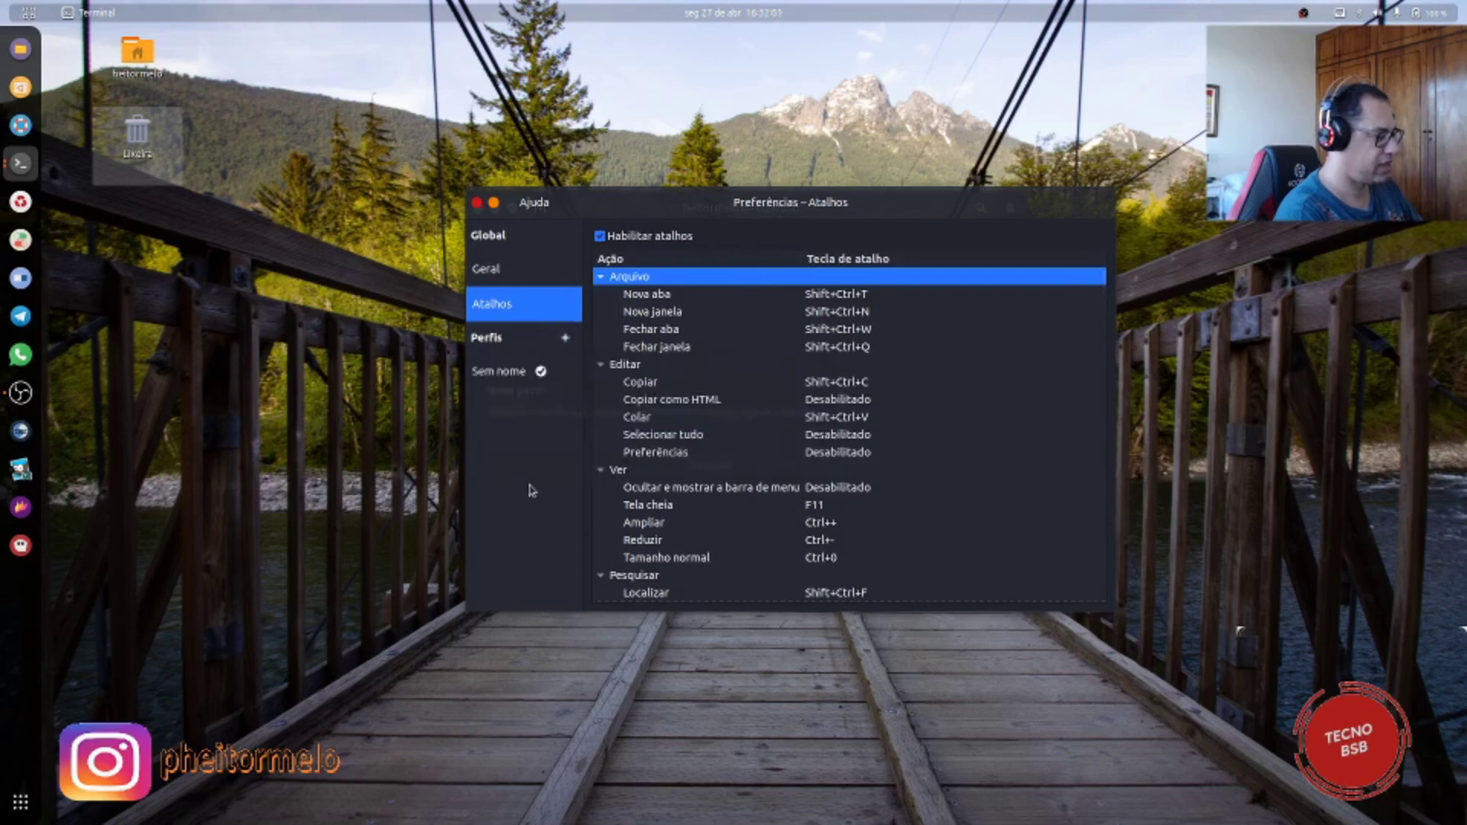
left_click(477, 203)
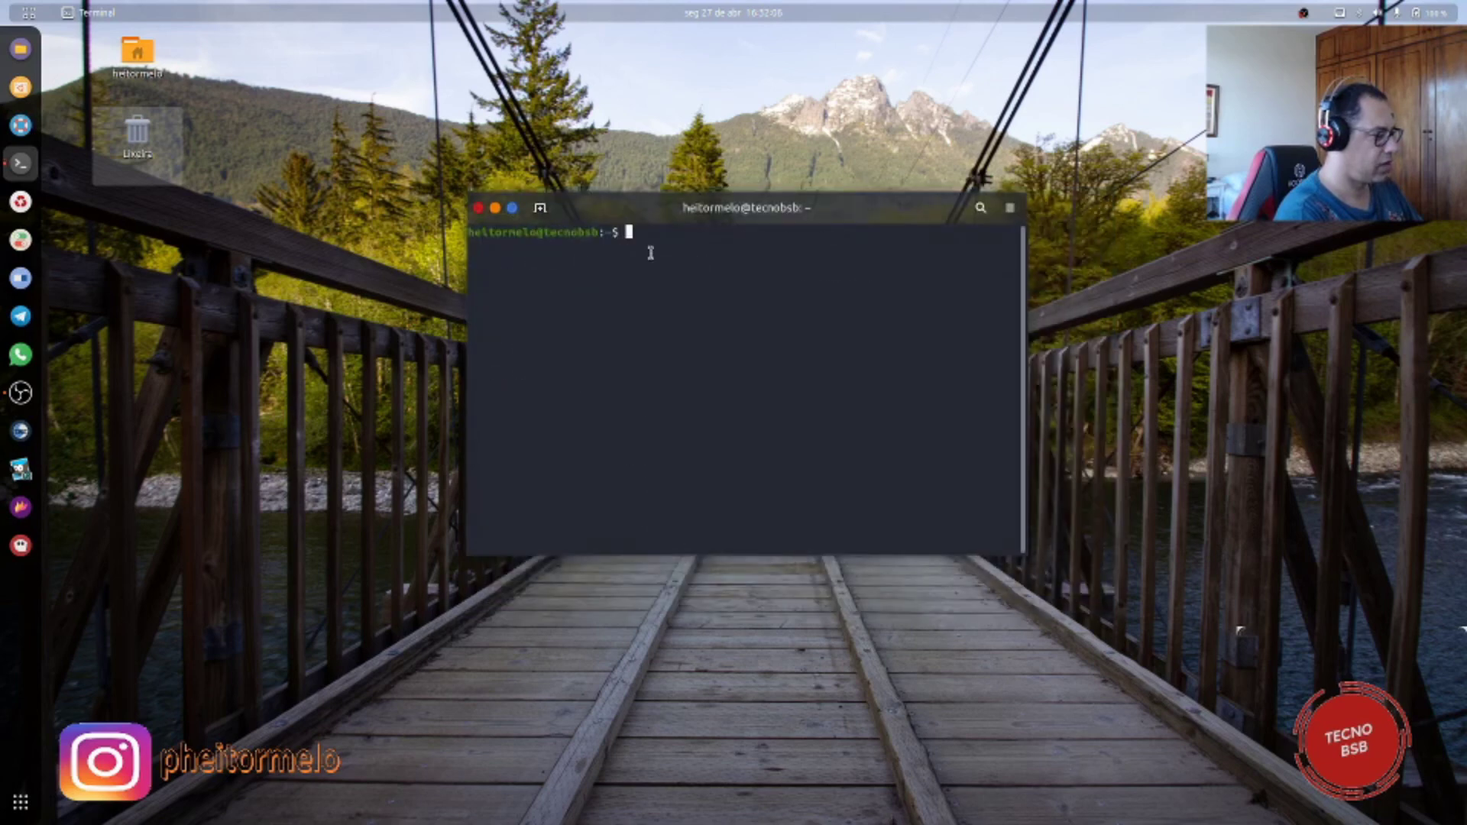
Step: Open a second tab in the terminal, switch between the two tabs, and reposition the window over the bridge
left_click(539, 214)
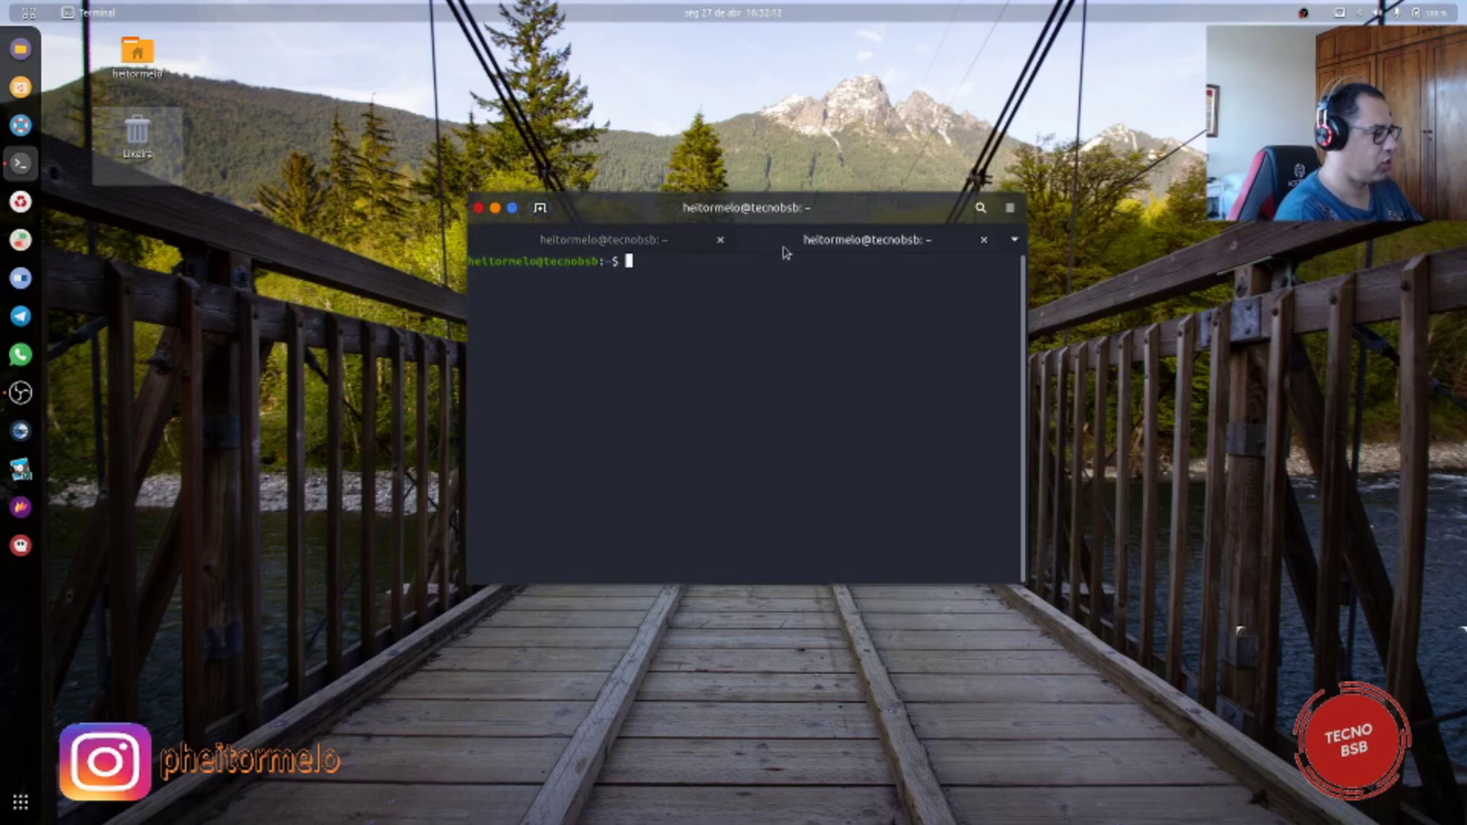
left_click(604, 245)
left_click(787, 243)
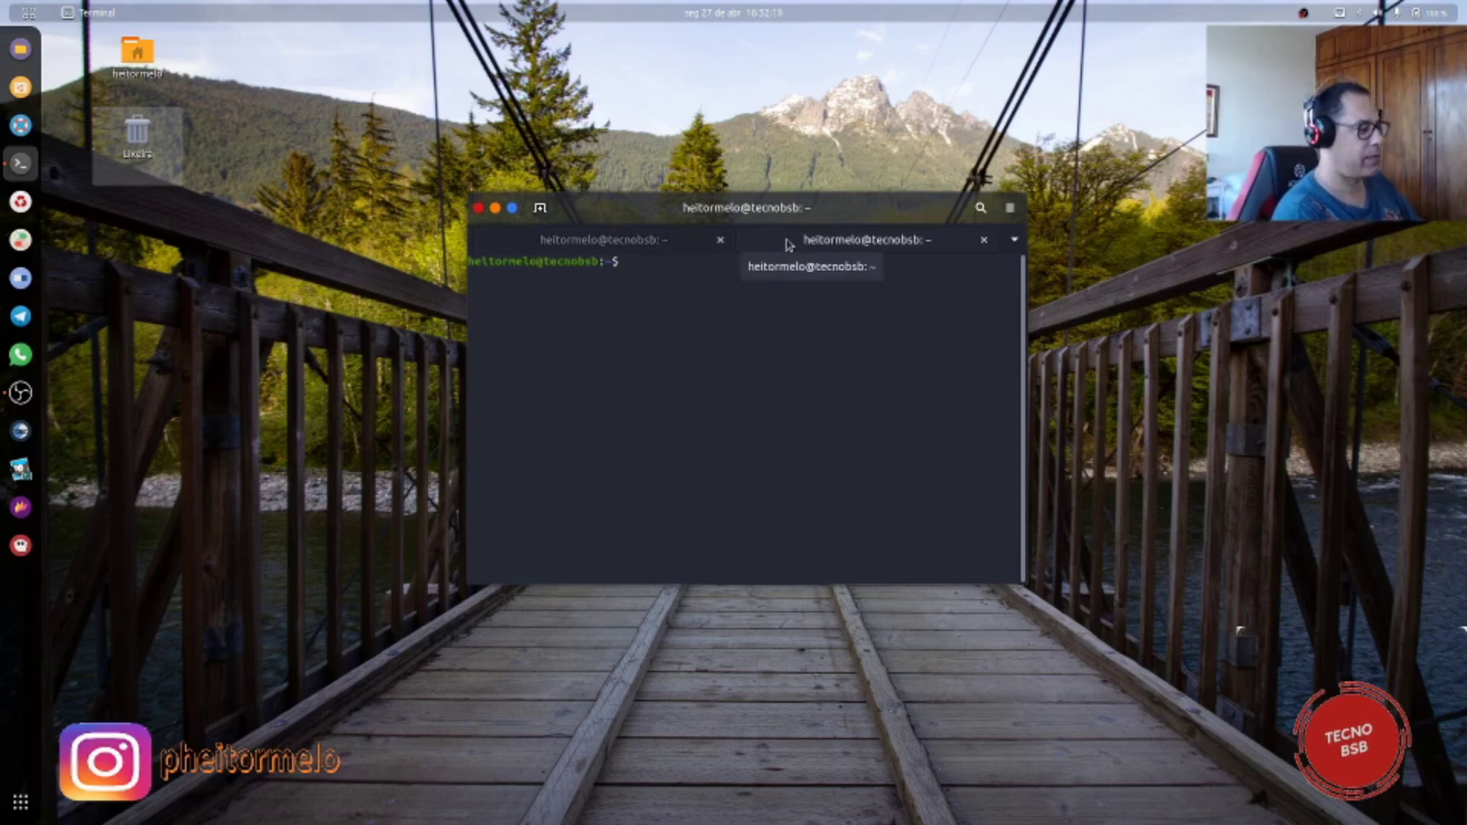
left_click_drag(628, 204, 489, 179)
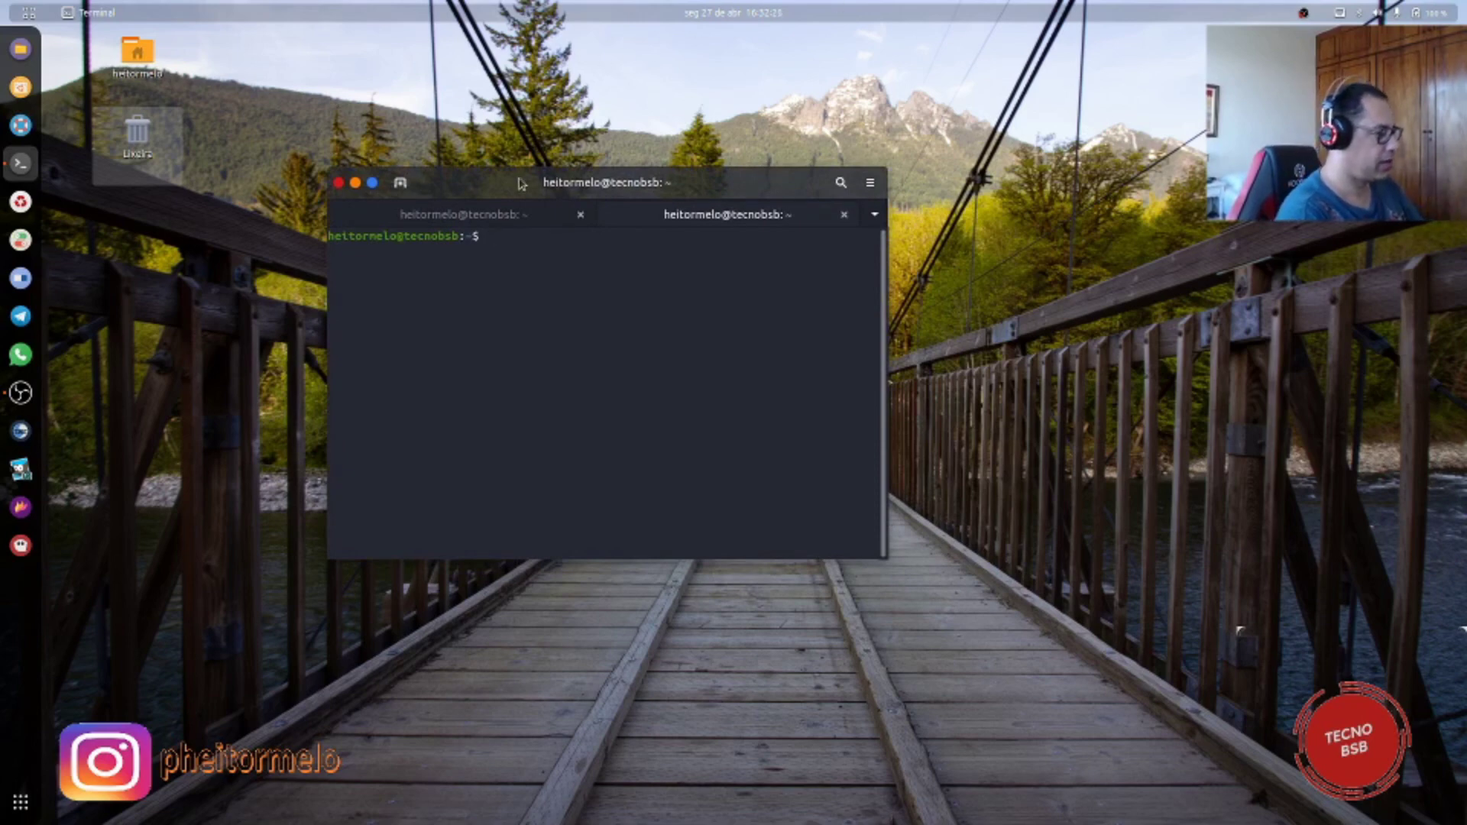
left_click_drag(537, 181, 720, 163)
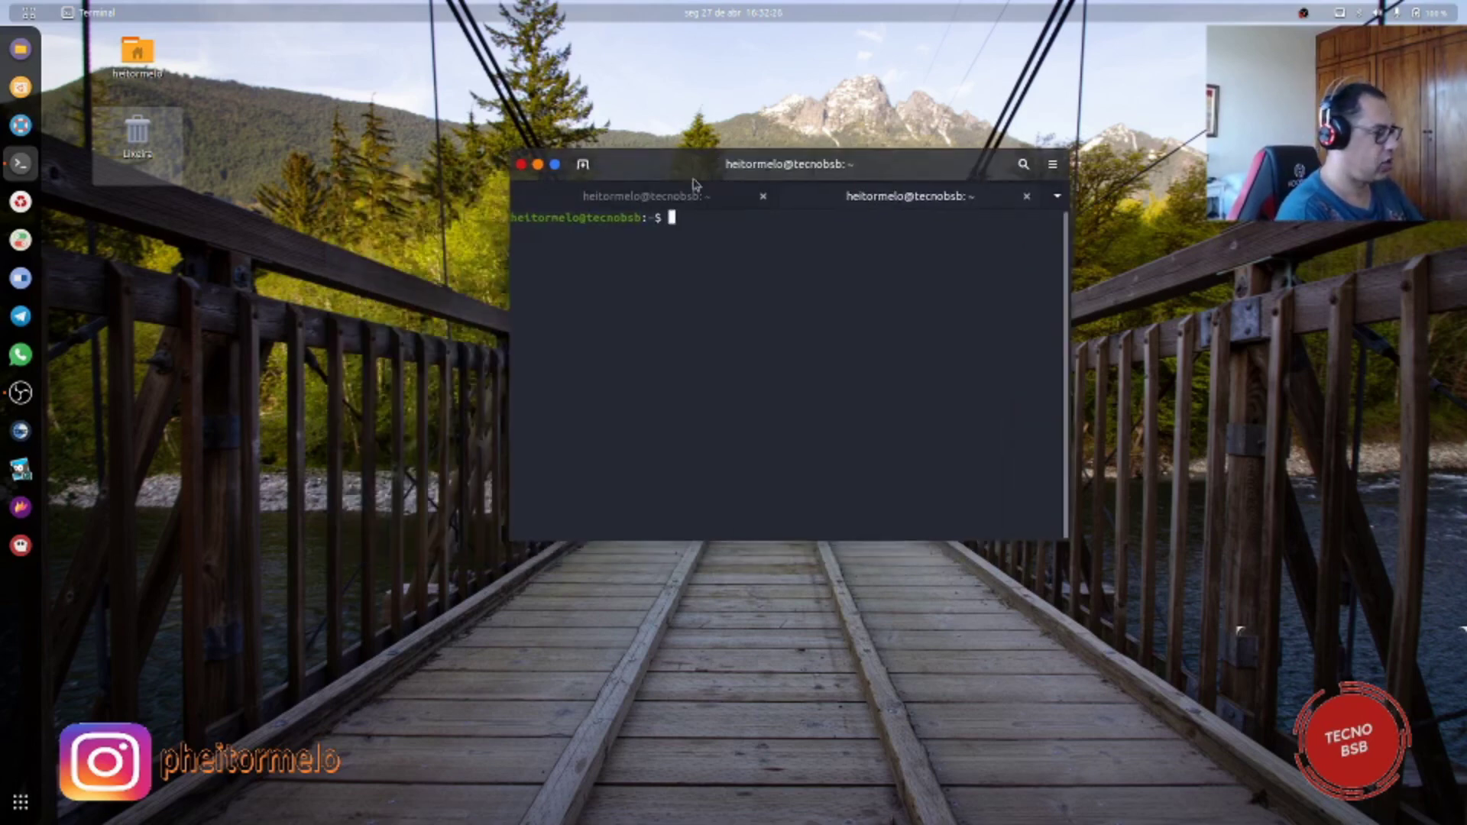
Step: Review the terminal's general preferences once more, and close both the preferences and the terminal
left_click(1053, 165)
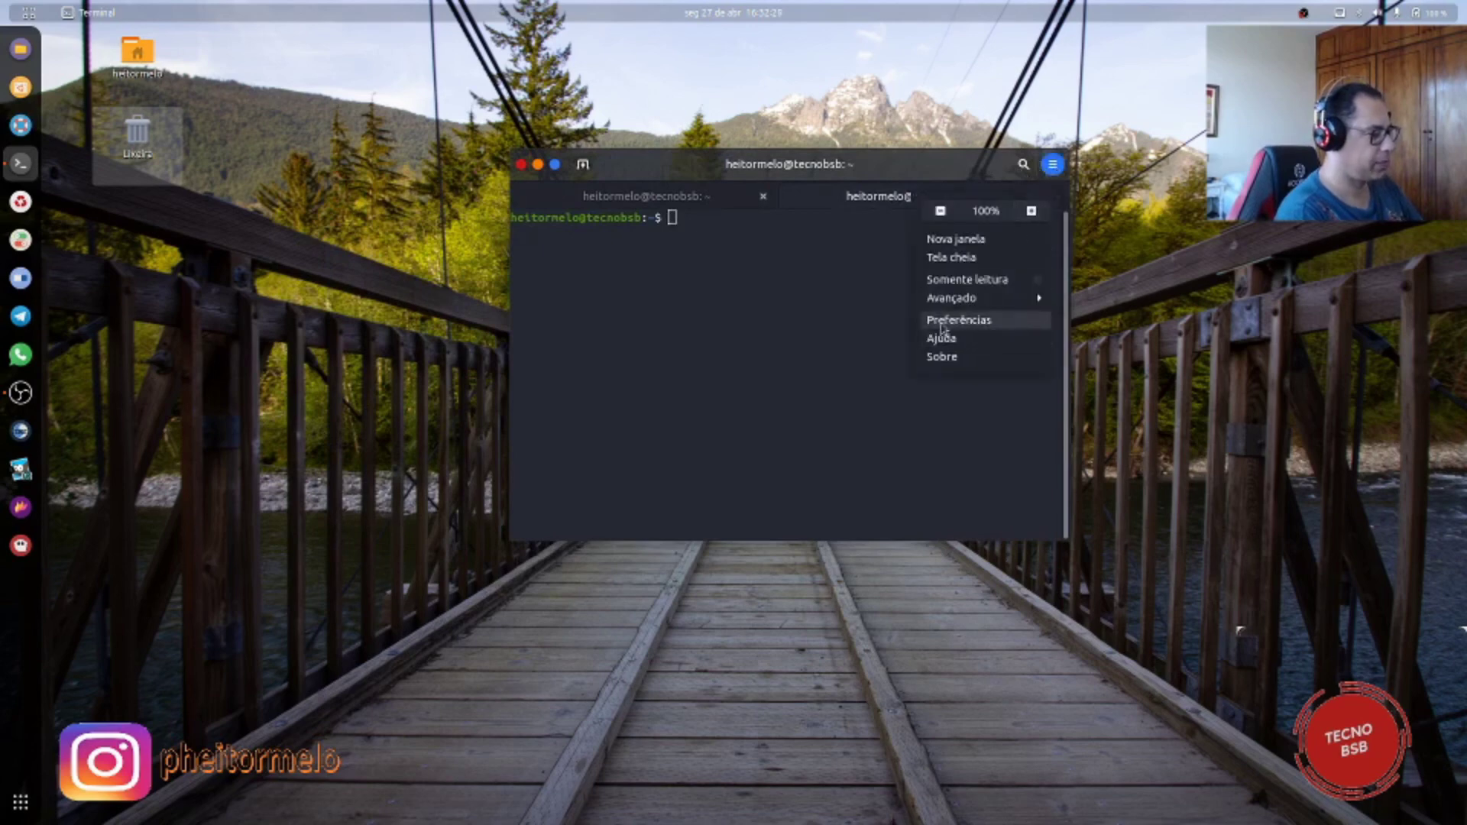
left_click(971, 320)
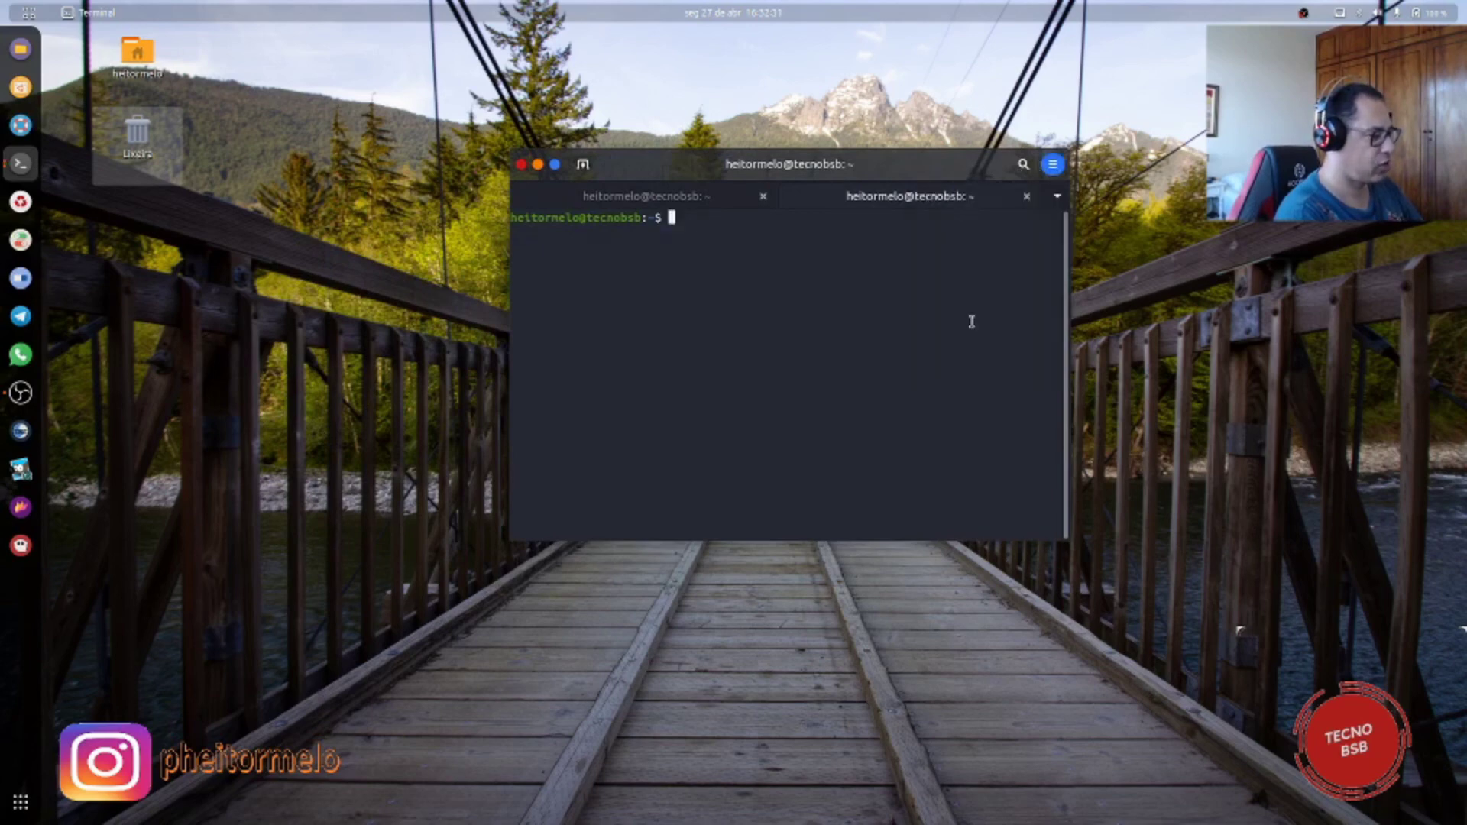
left_click_drag(203, 55, 680, 169)
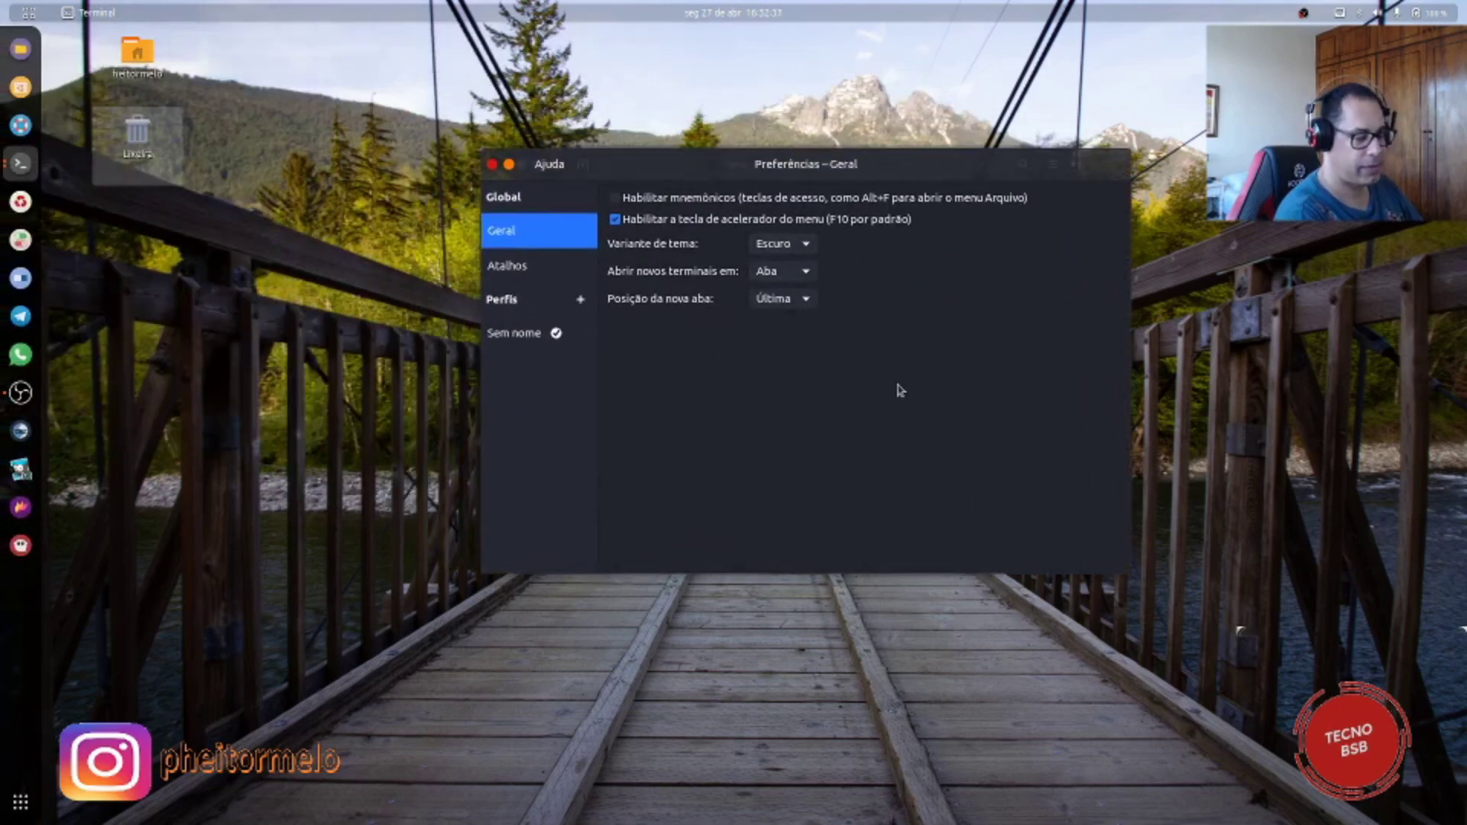
left_click(493, 165)
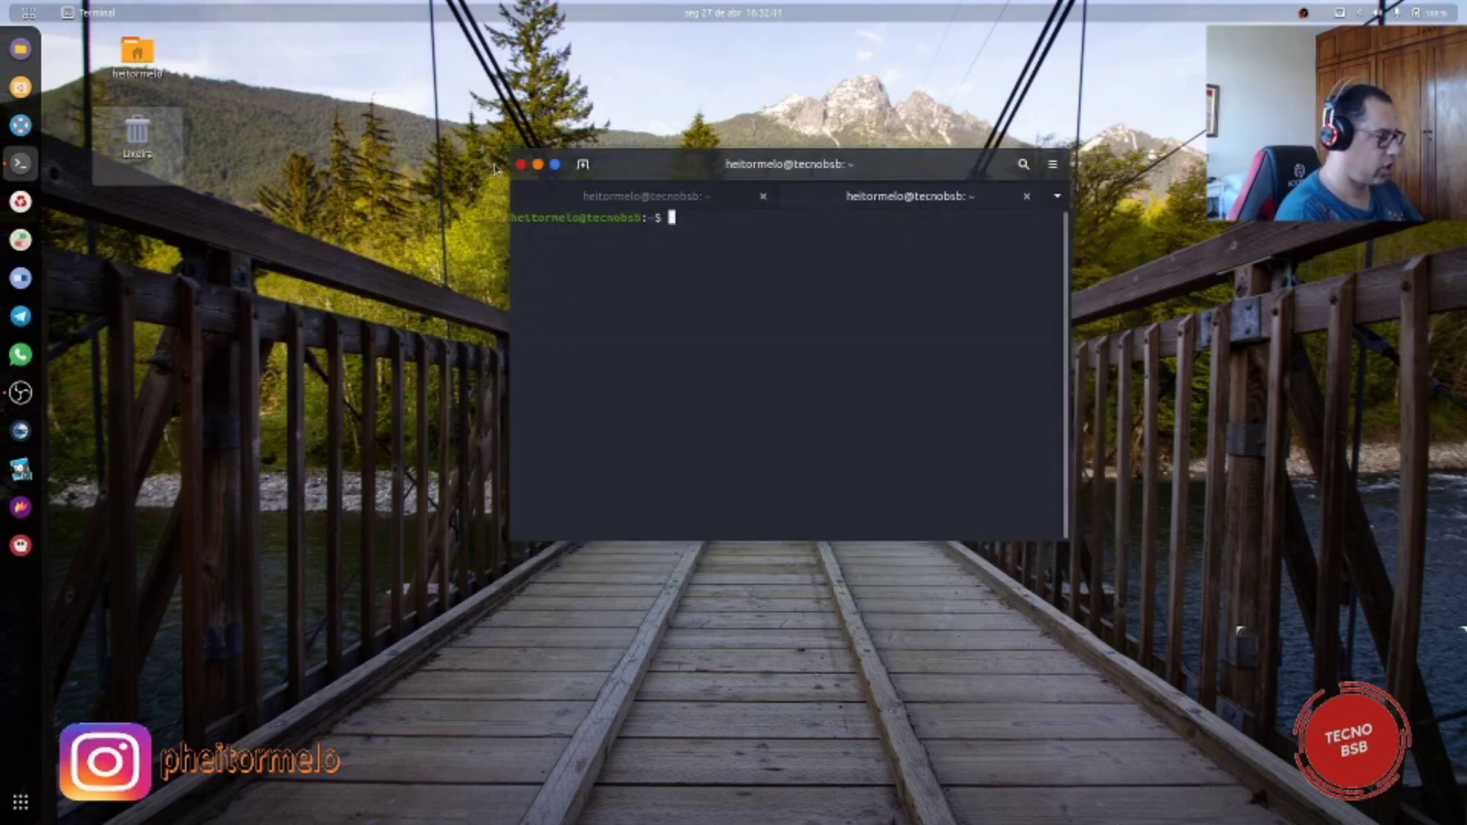
left_click(520, 165)
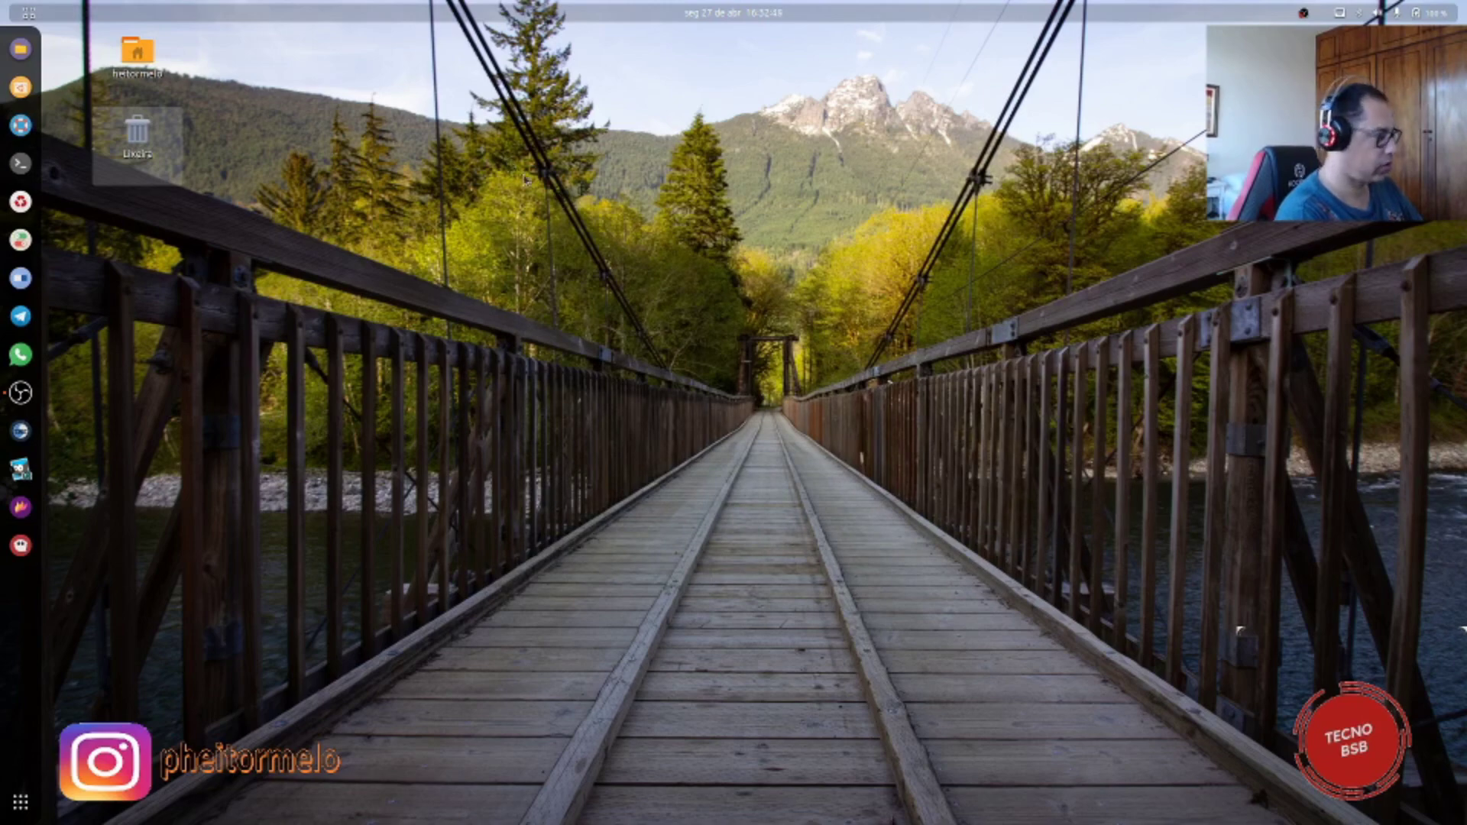
Step: Switch to Arquivos, centre its window on the desktop, and go to the Downloads folder
left_click(21, 50)
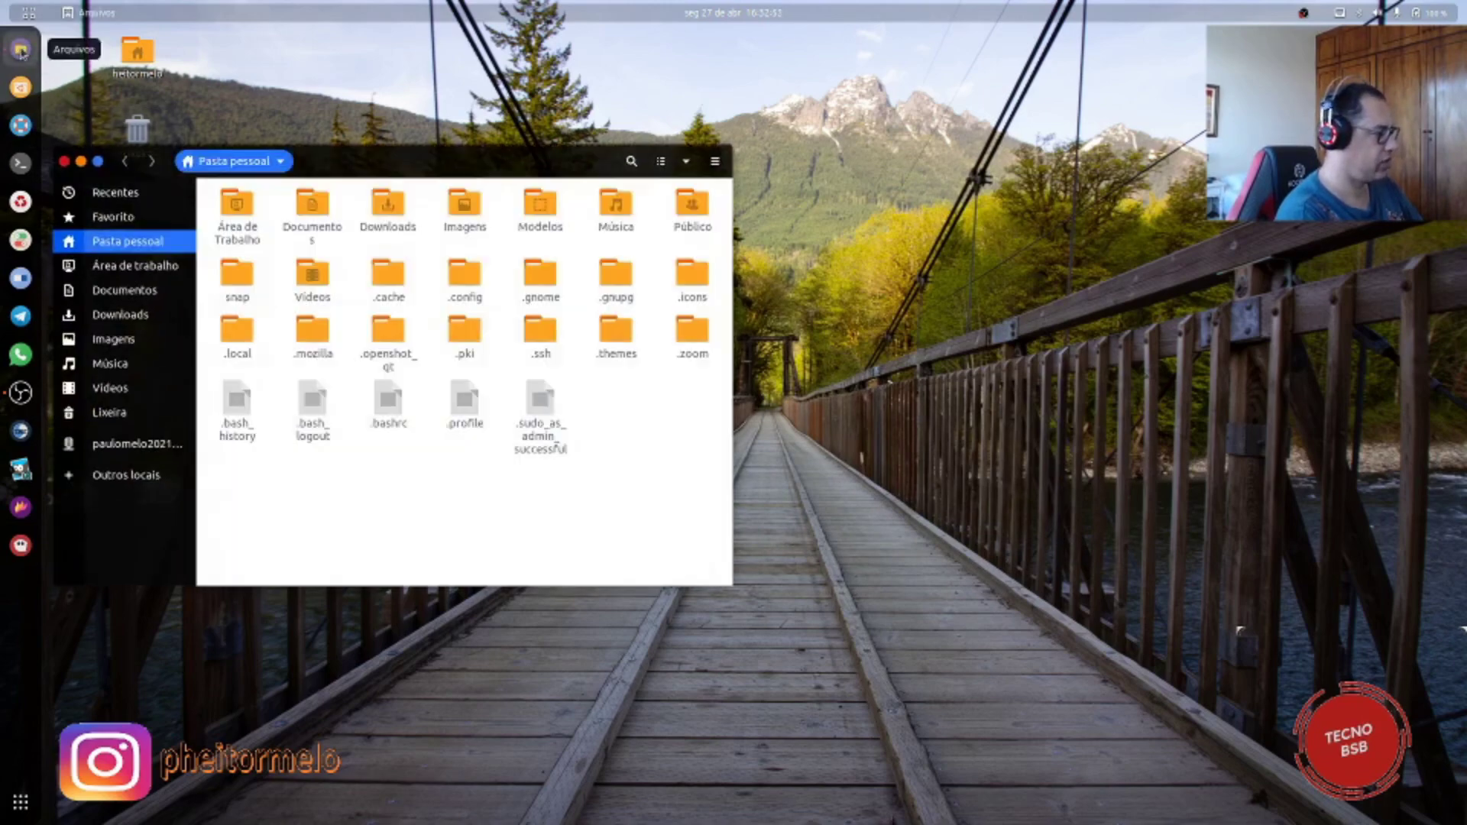
left_click_drag(370, 169, 753, 162)
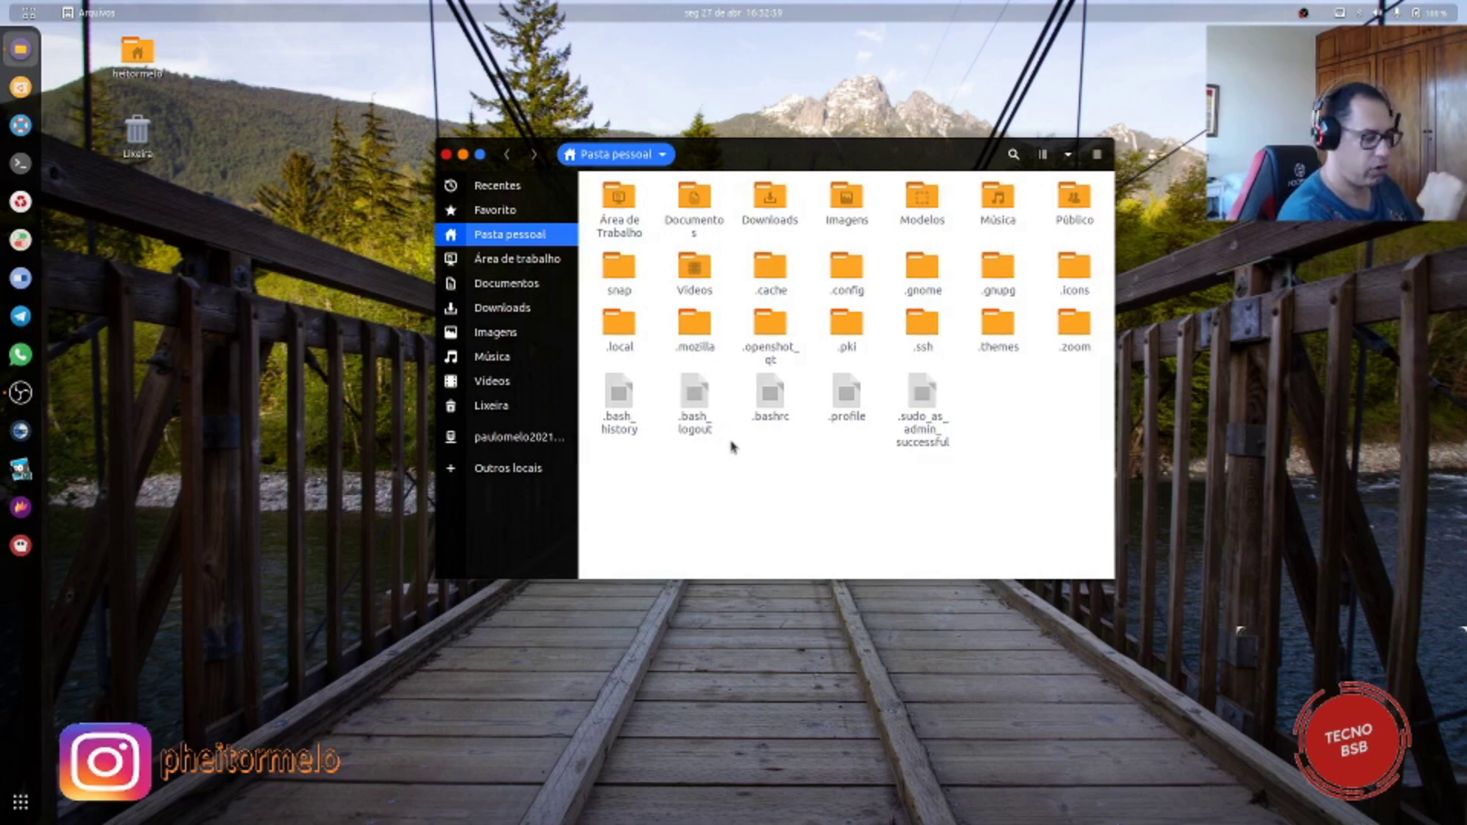
left_click(502, 310)
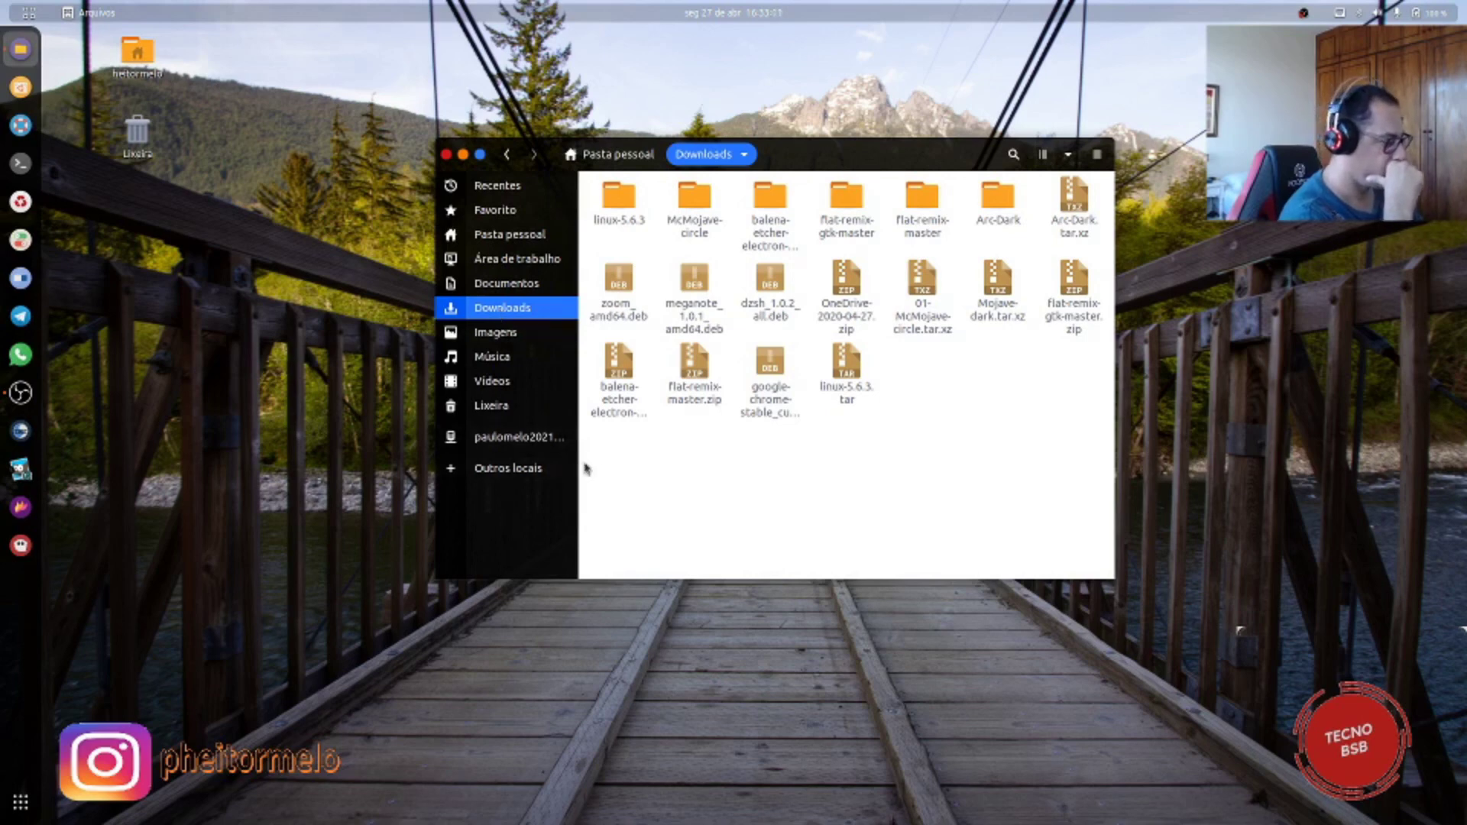
Step: Open the dzsh_1.0.2_all.deb package and start installing it, authenticating with the account password
double_click(770, 288)
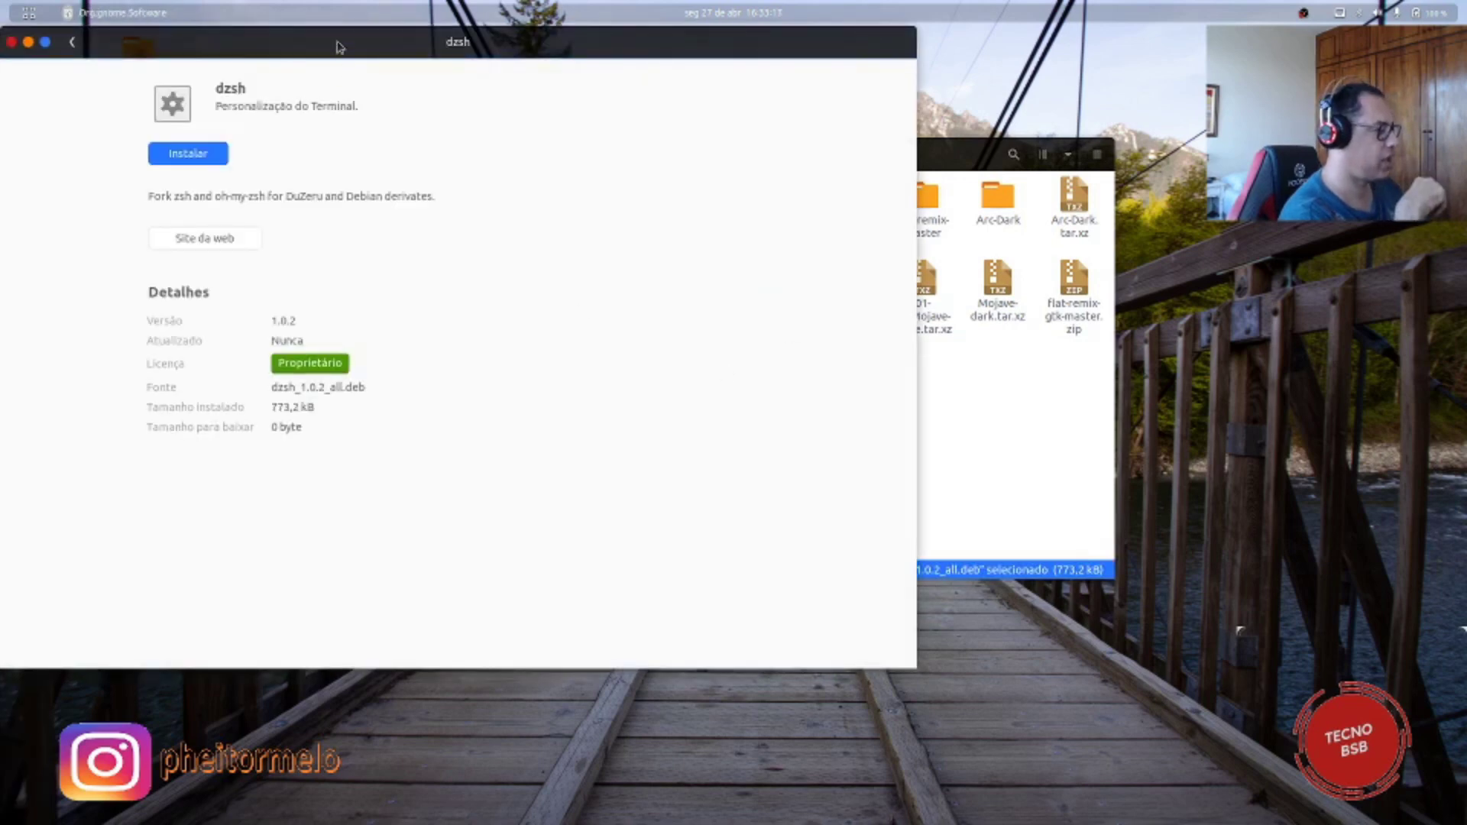
left_click_drag(337, 43, 695, 100)
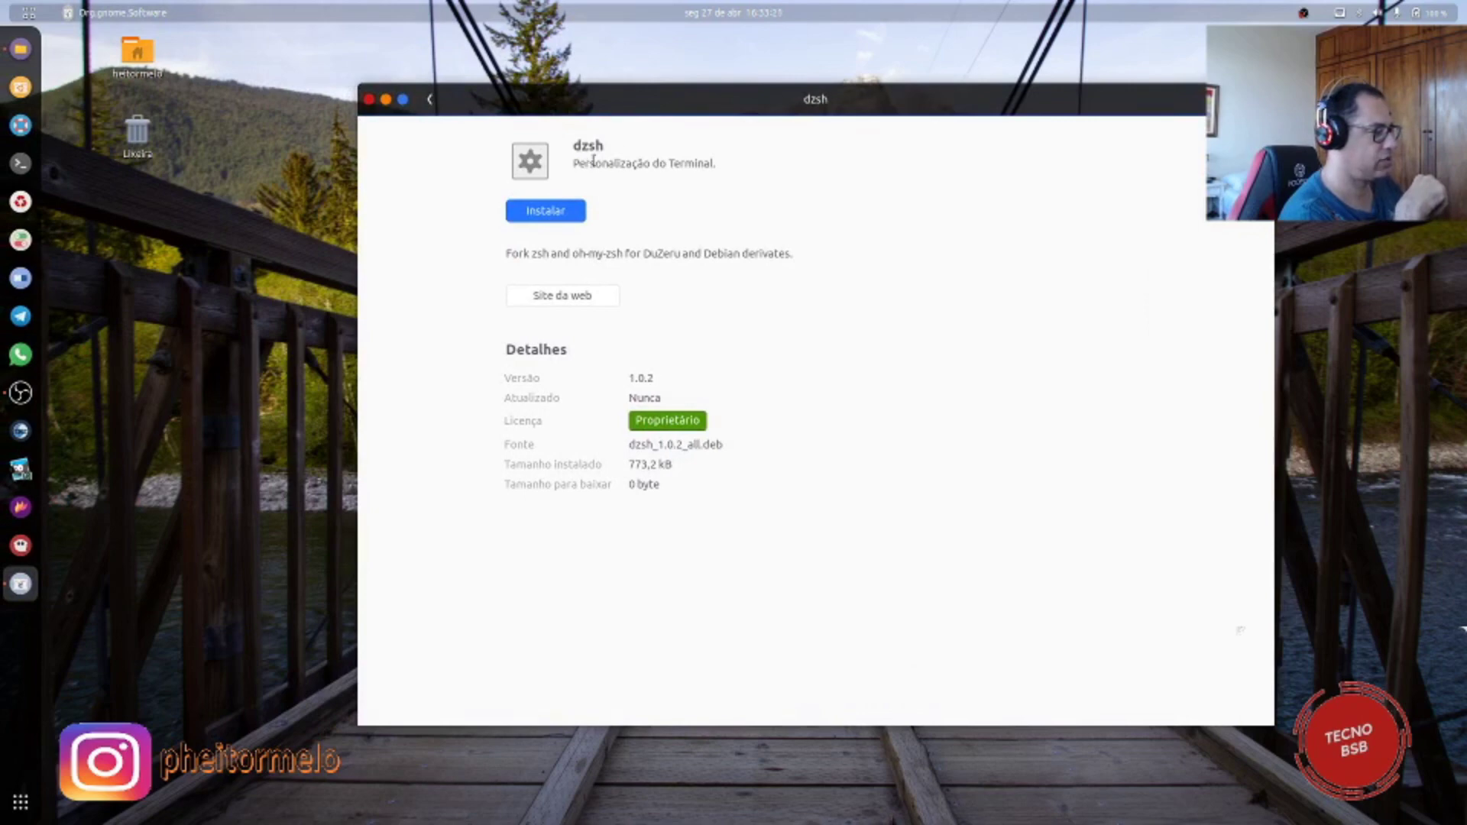
left_click(544, 214)
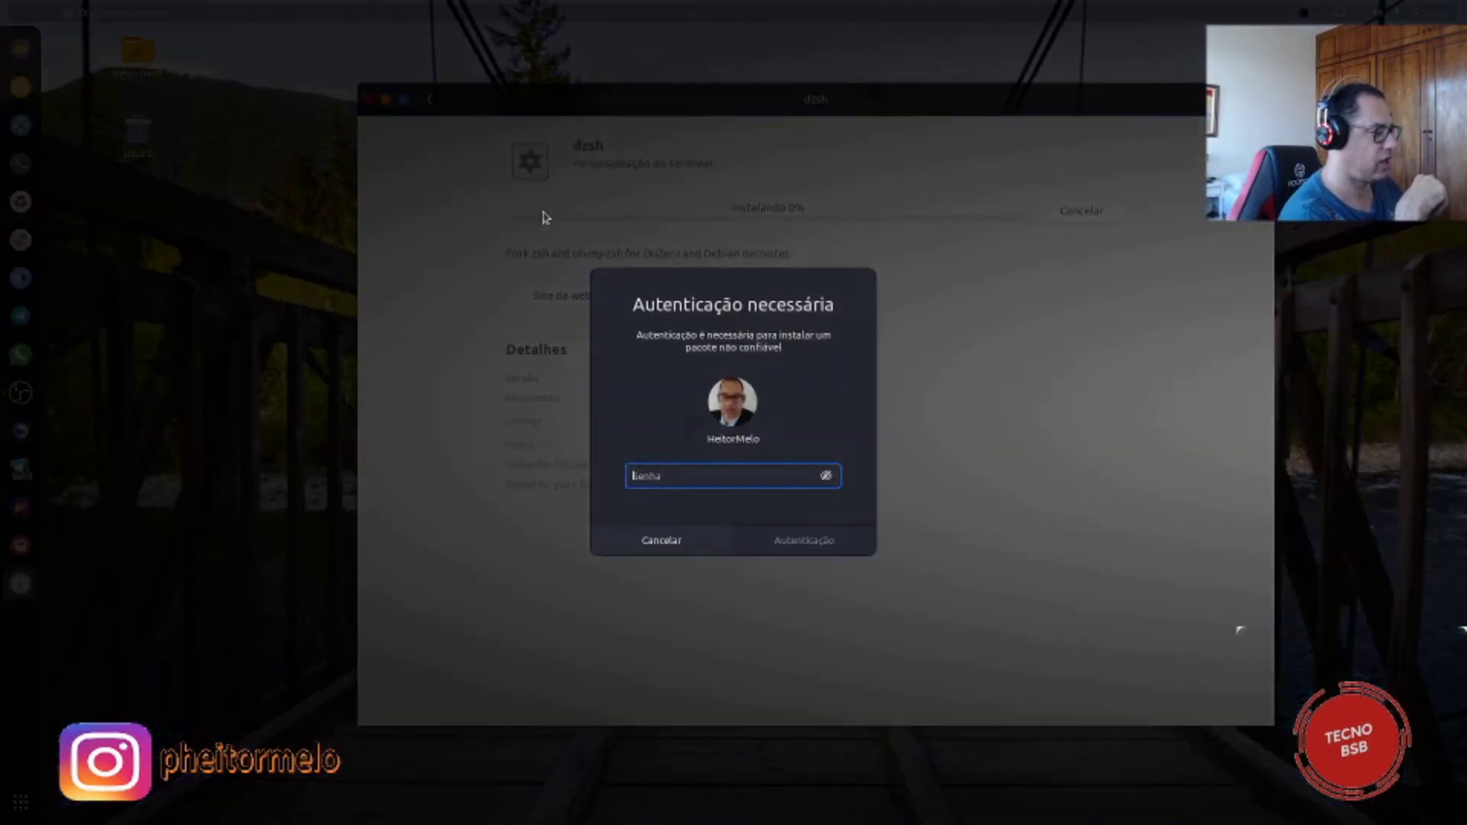
type("••")
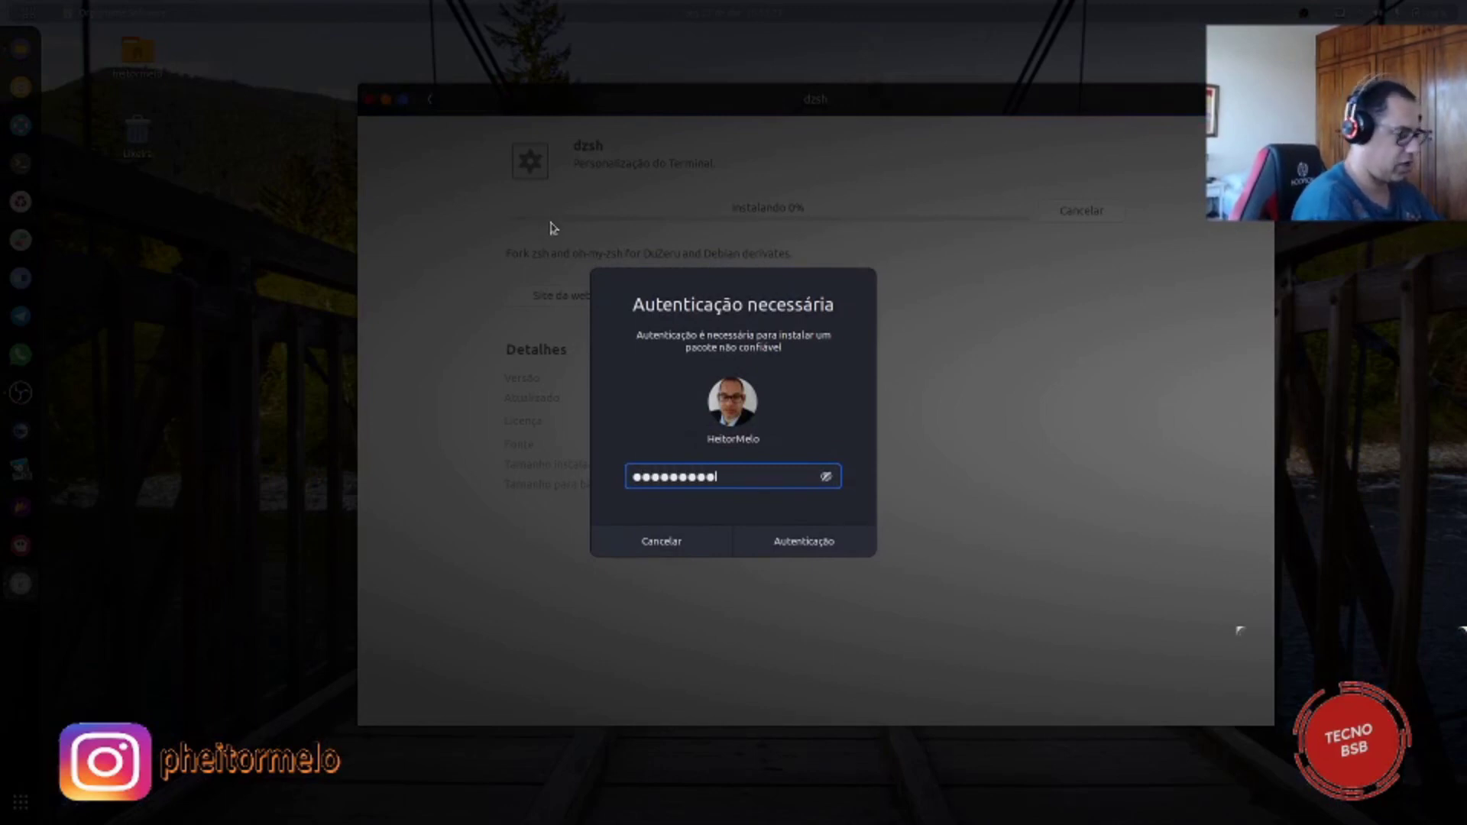
key("Return")
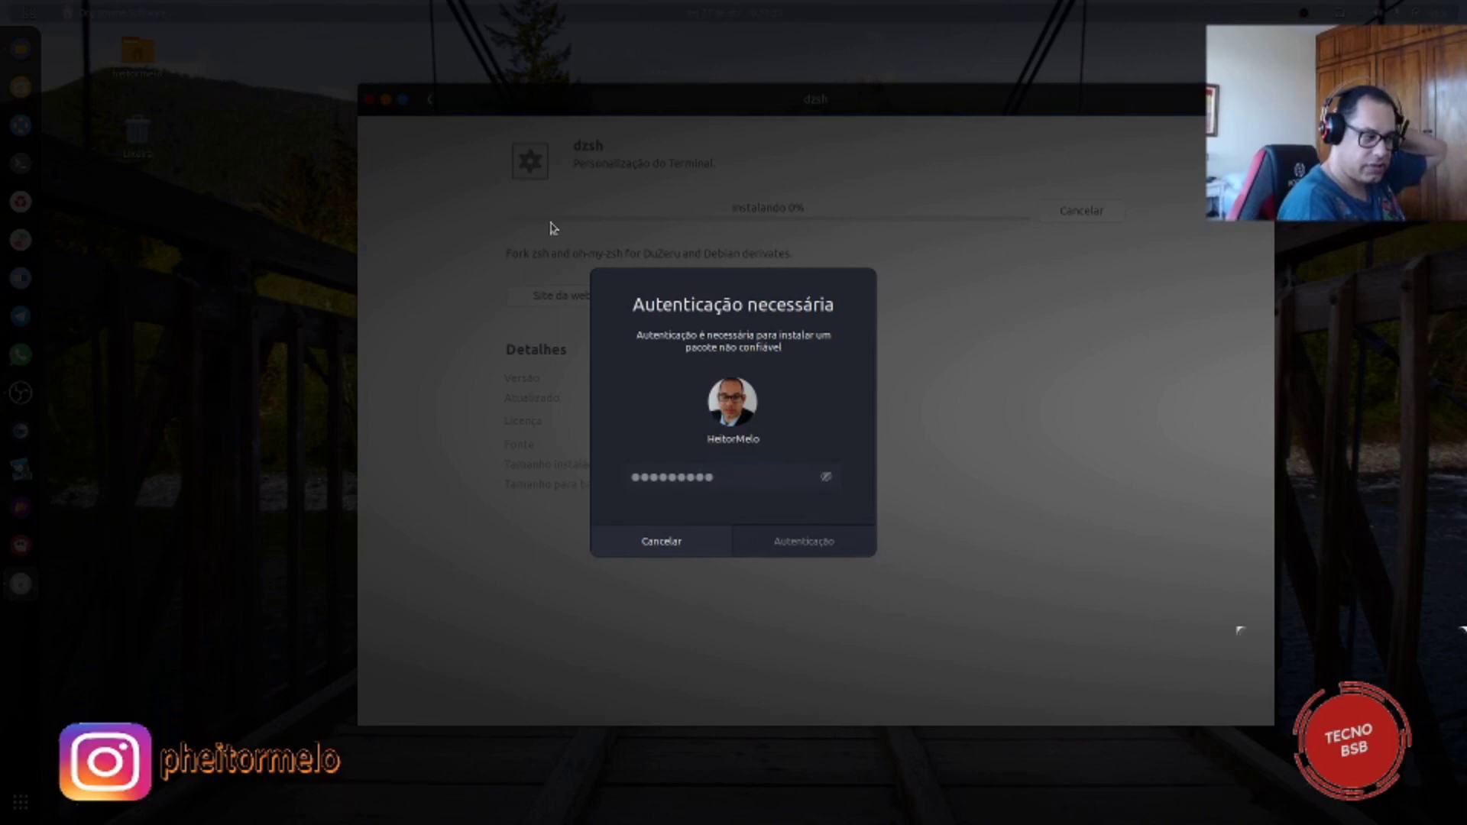
Step: Authenticate the installation of the dzsh package with the account password, retrying with the correct capitalization
type("•")
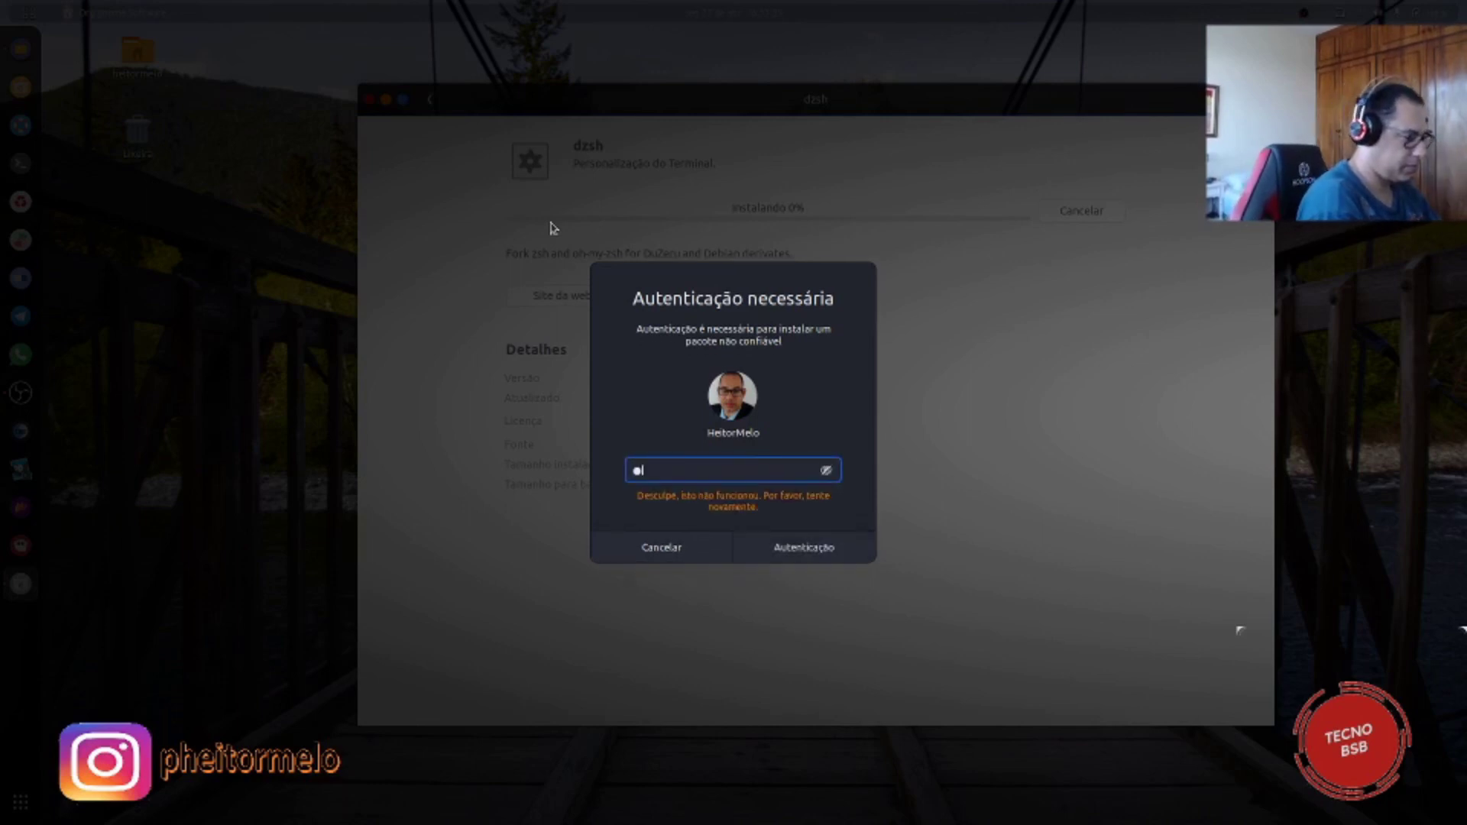
key("Caps_Lock")
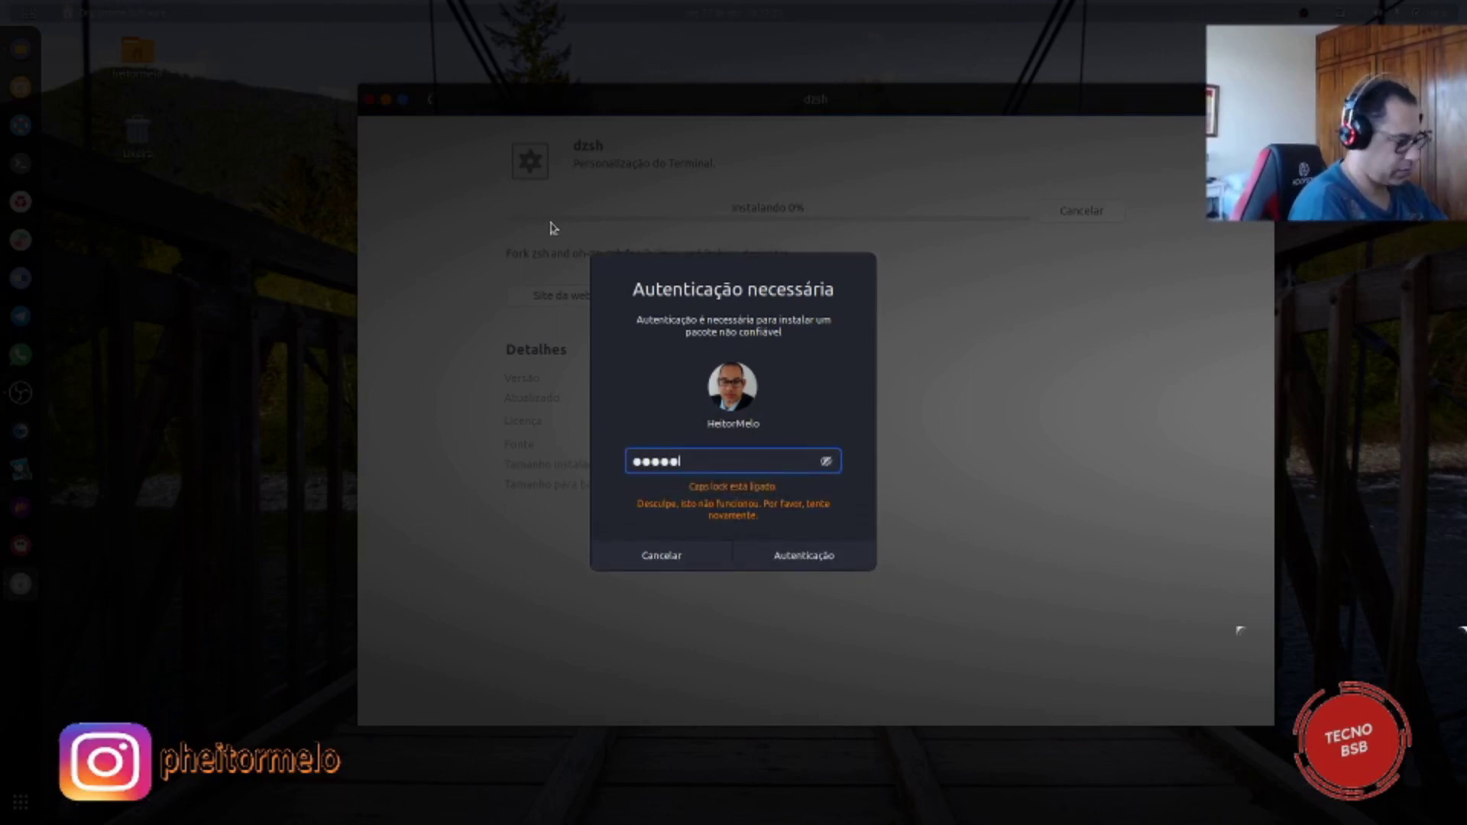
type("••••••••••")
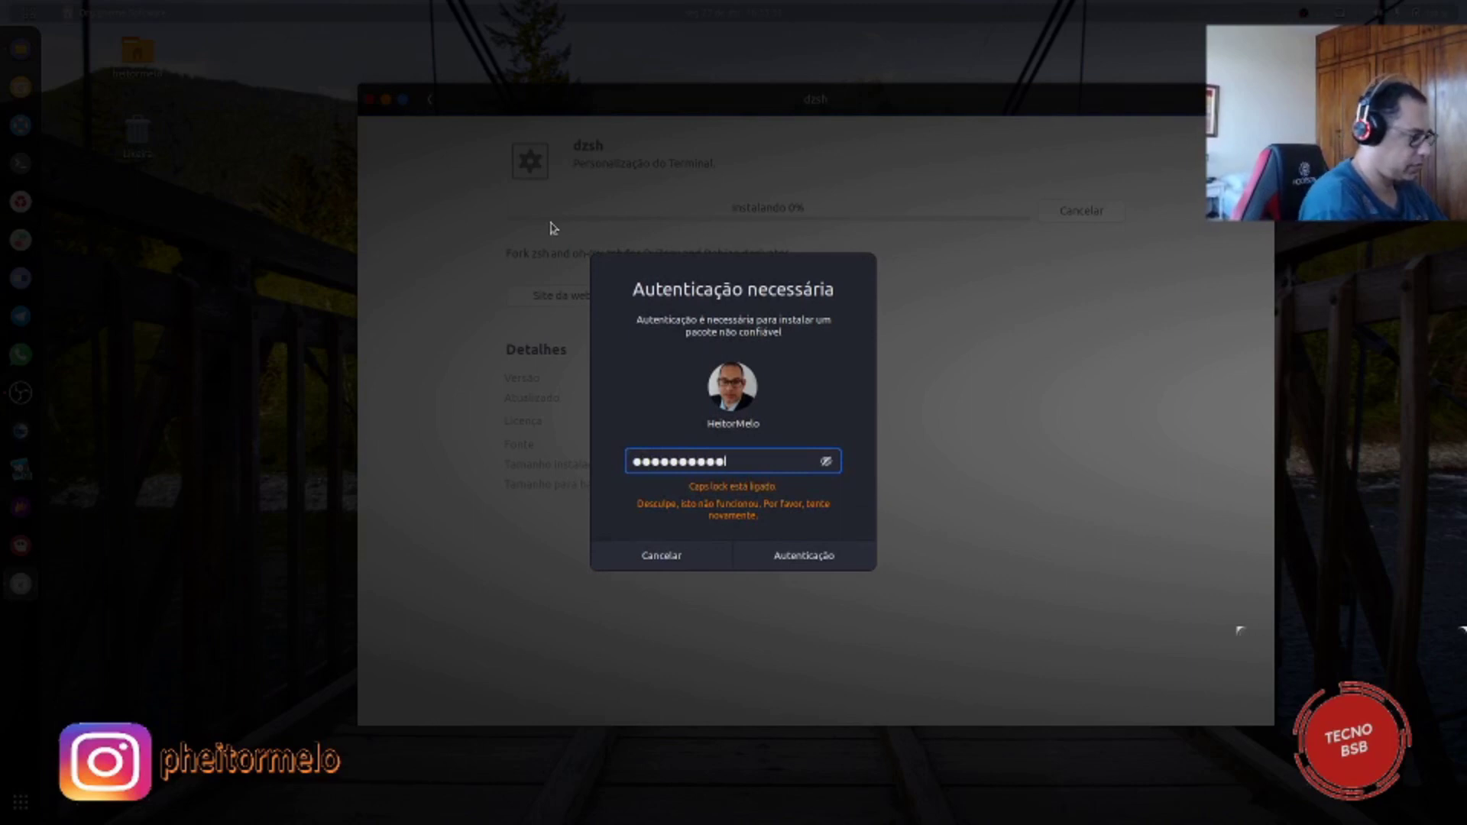
key("Return")
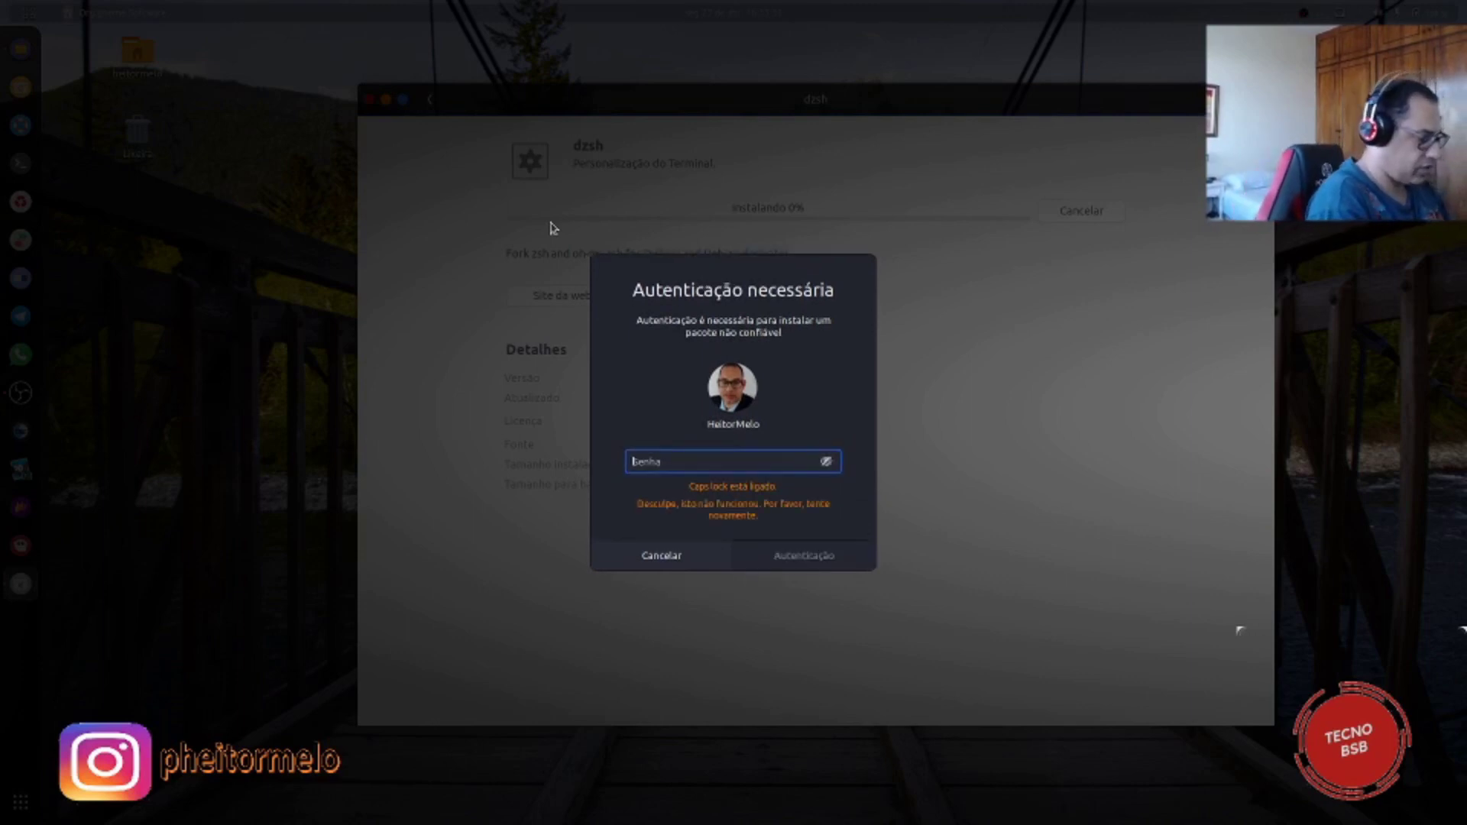
key("Caps_Lock")
type("•••••••")
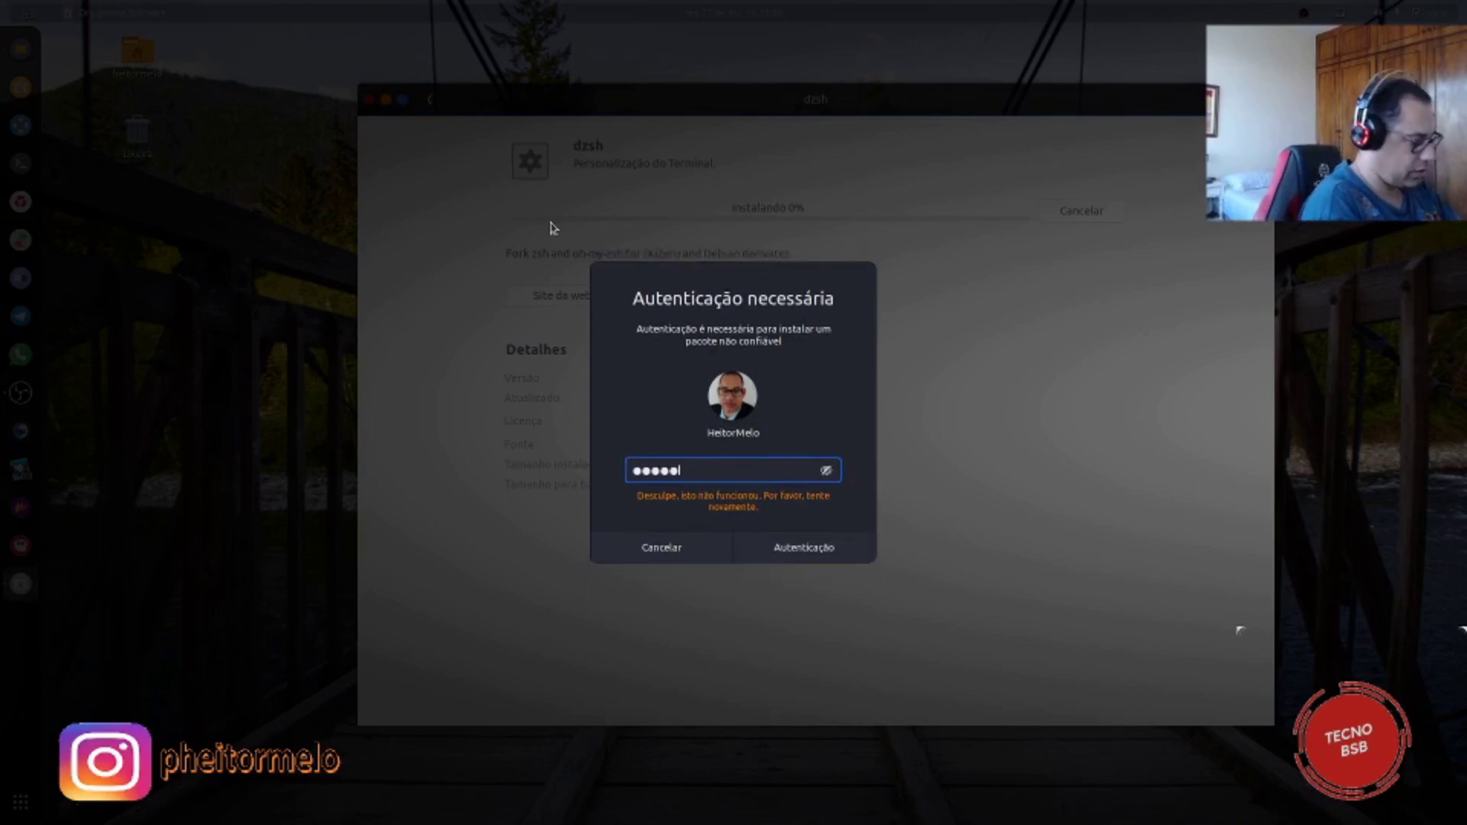
type("•••••")
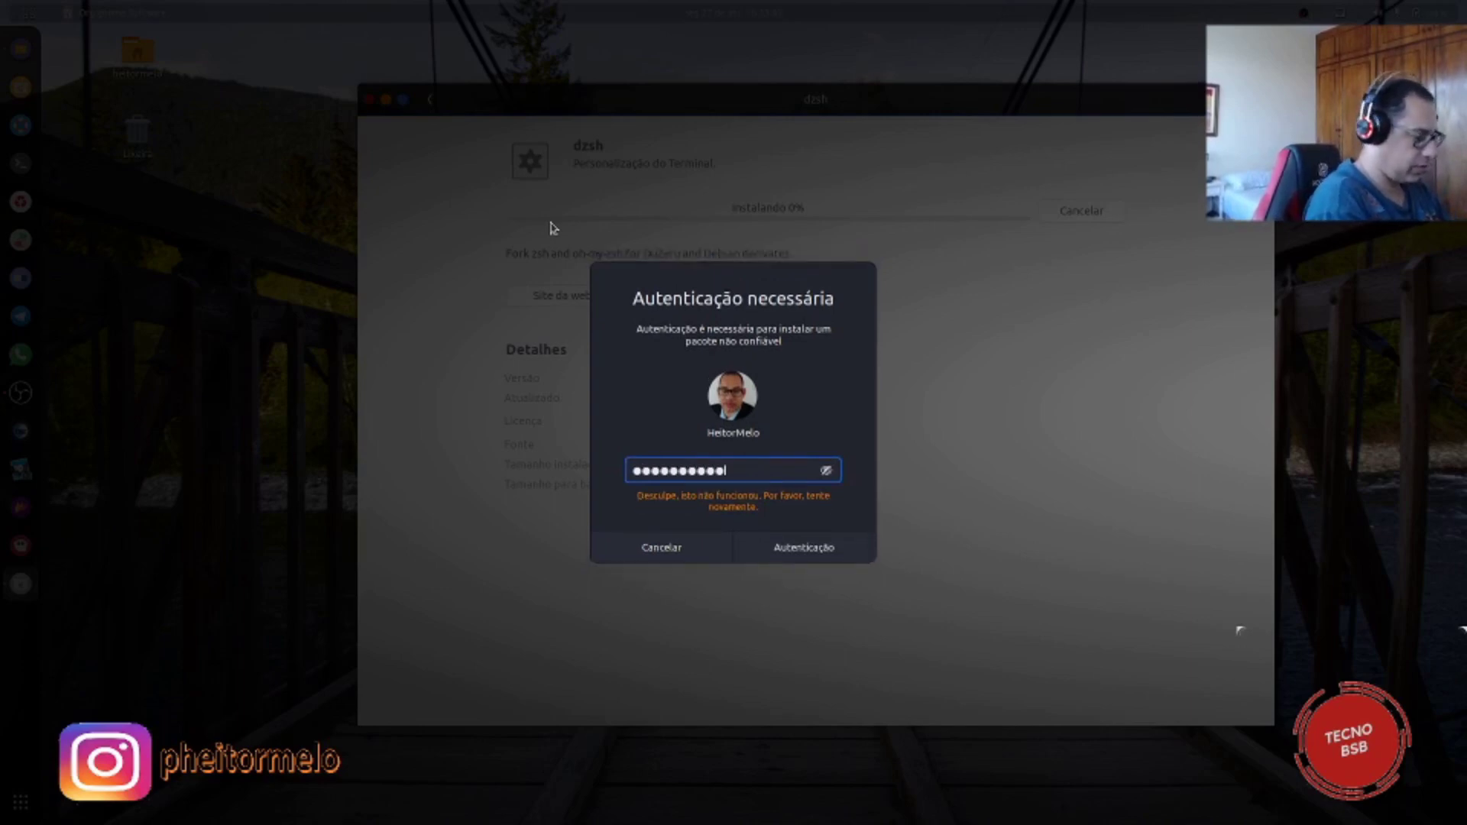
key("Return")
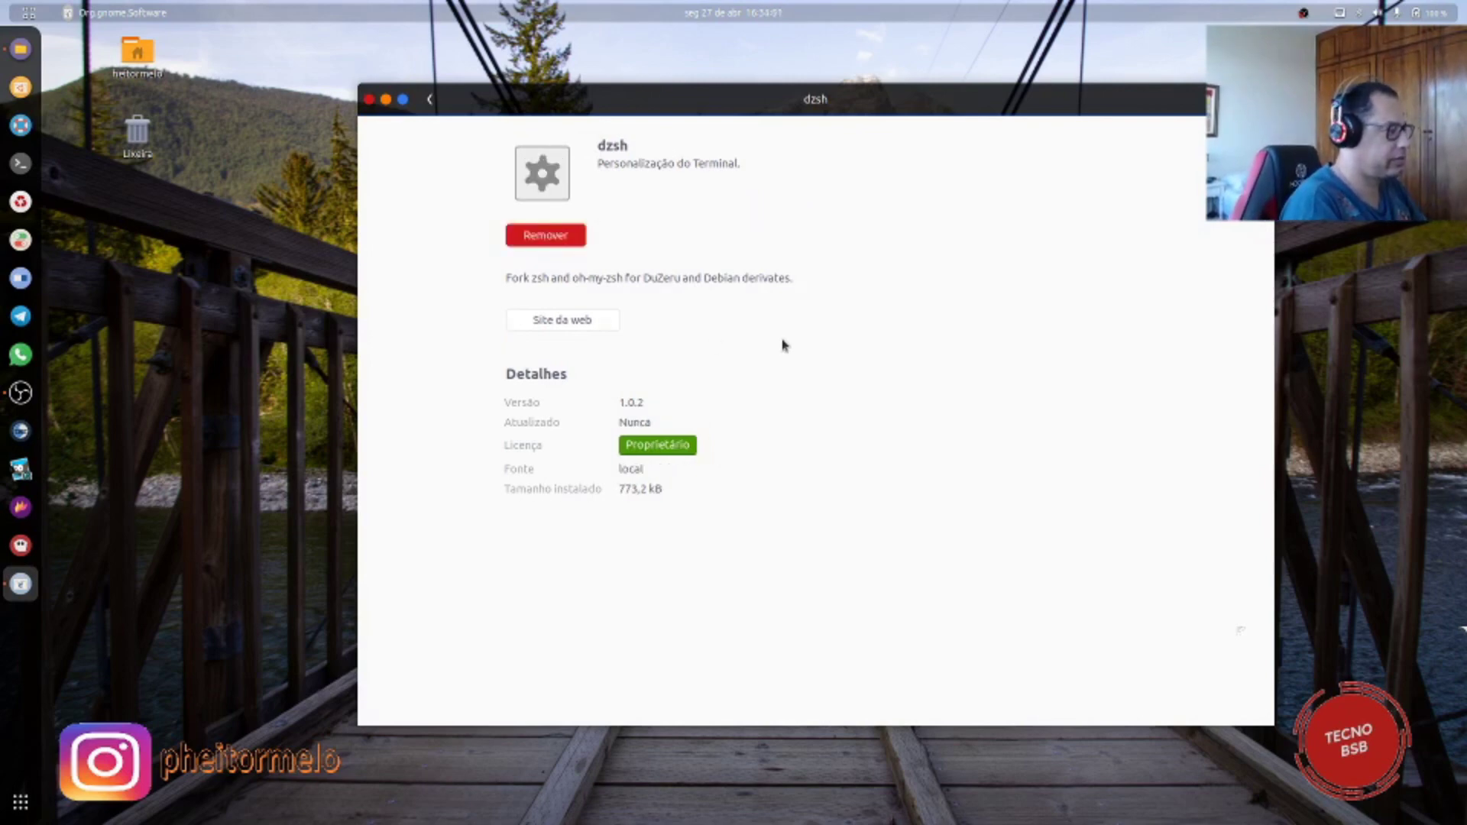
Step: Close the dzsh package page and the Arquivos window, and open a terminal
left_click(371, 100)
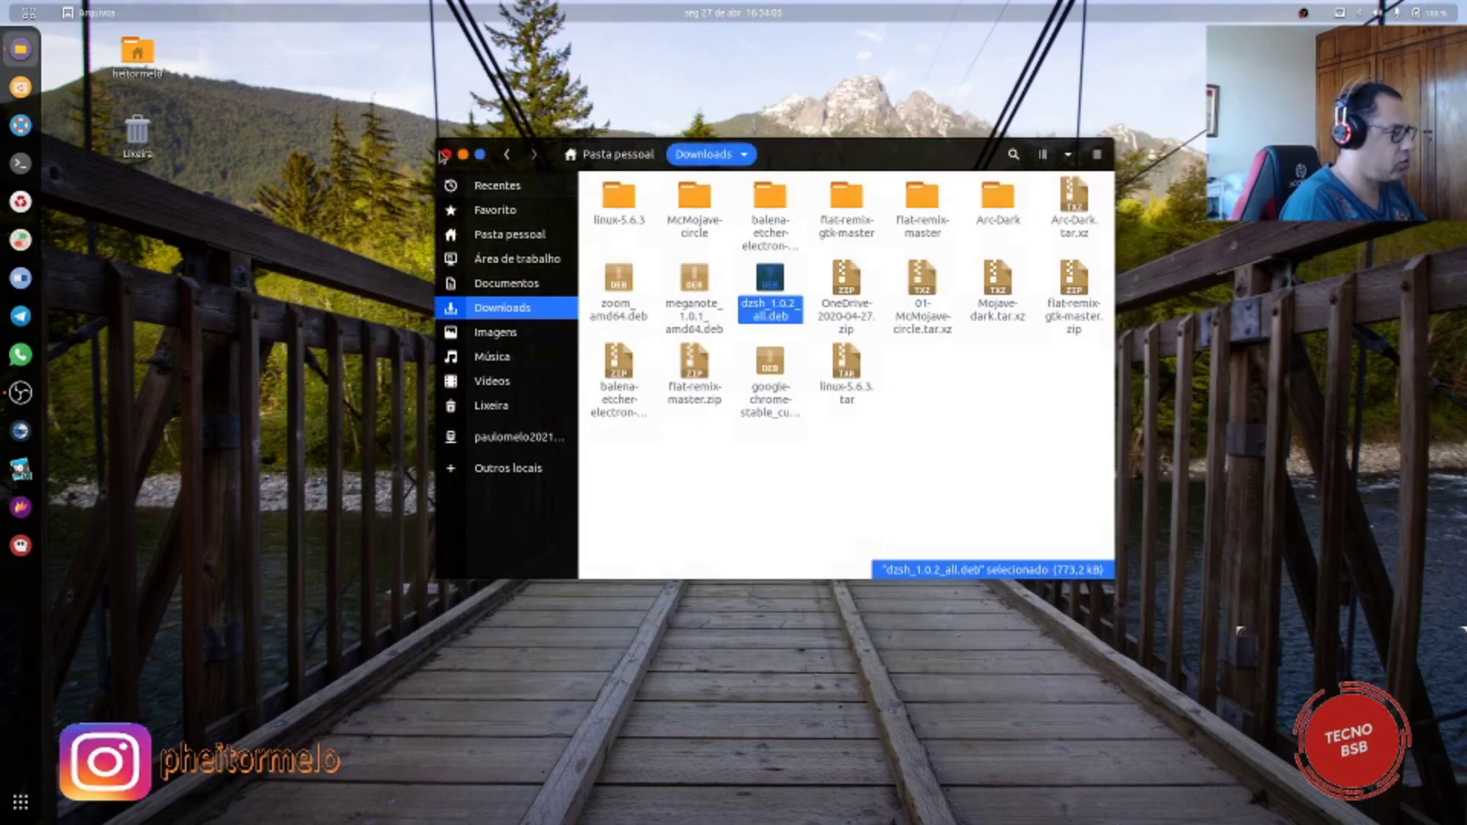
left_click(446, 155)
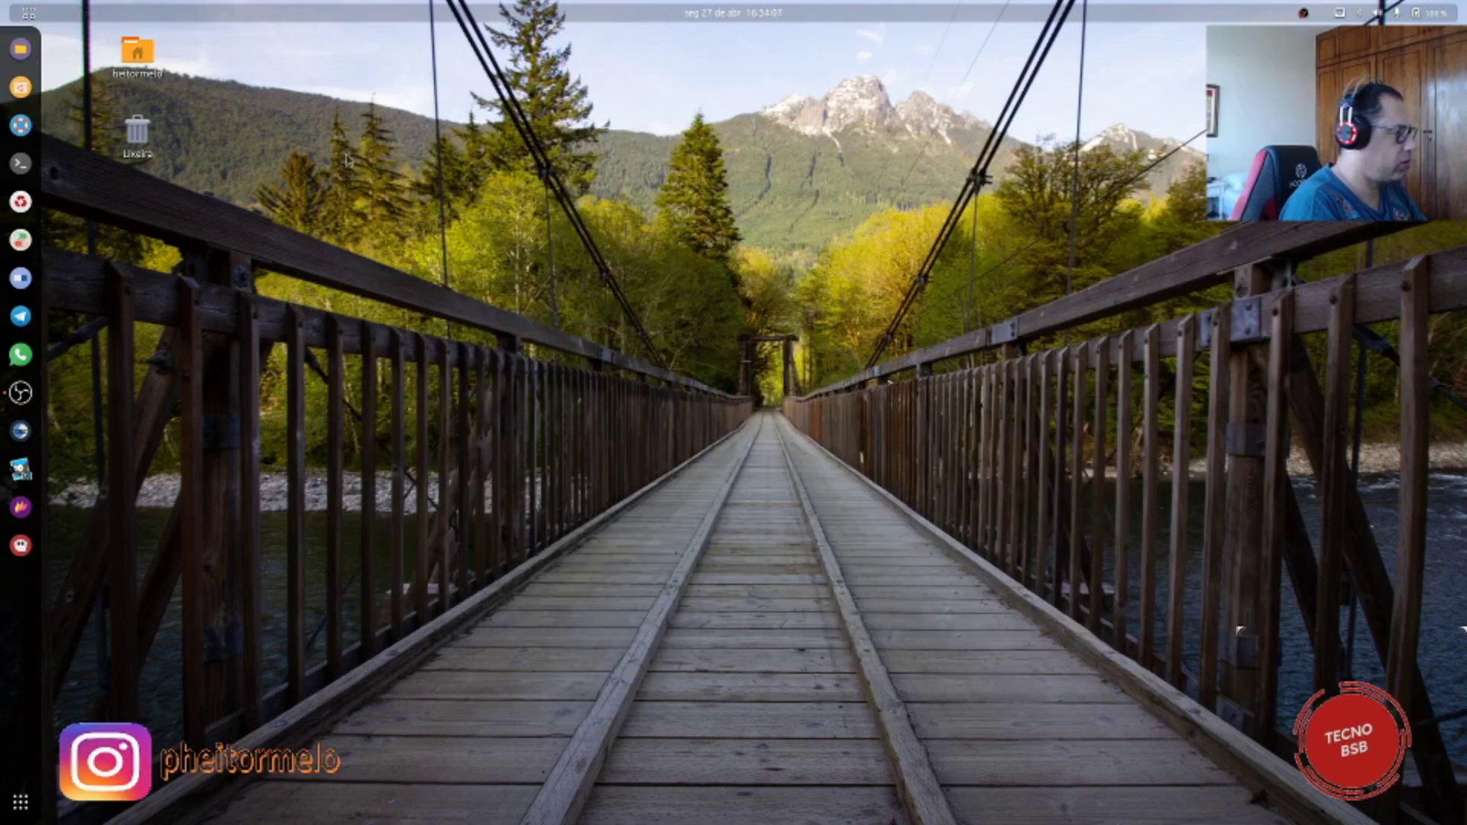
left_click(21, 163)
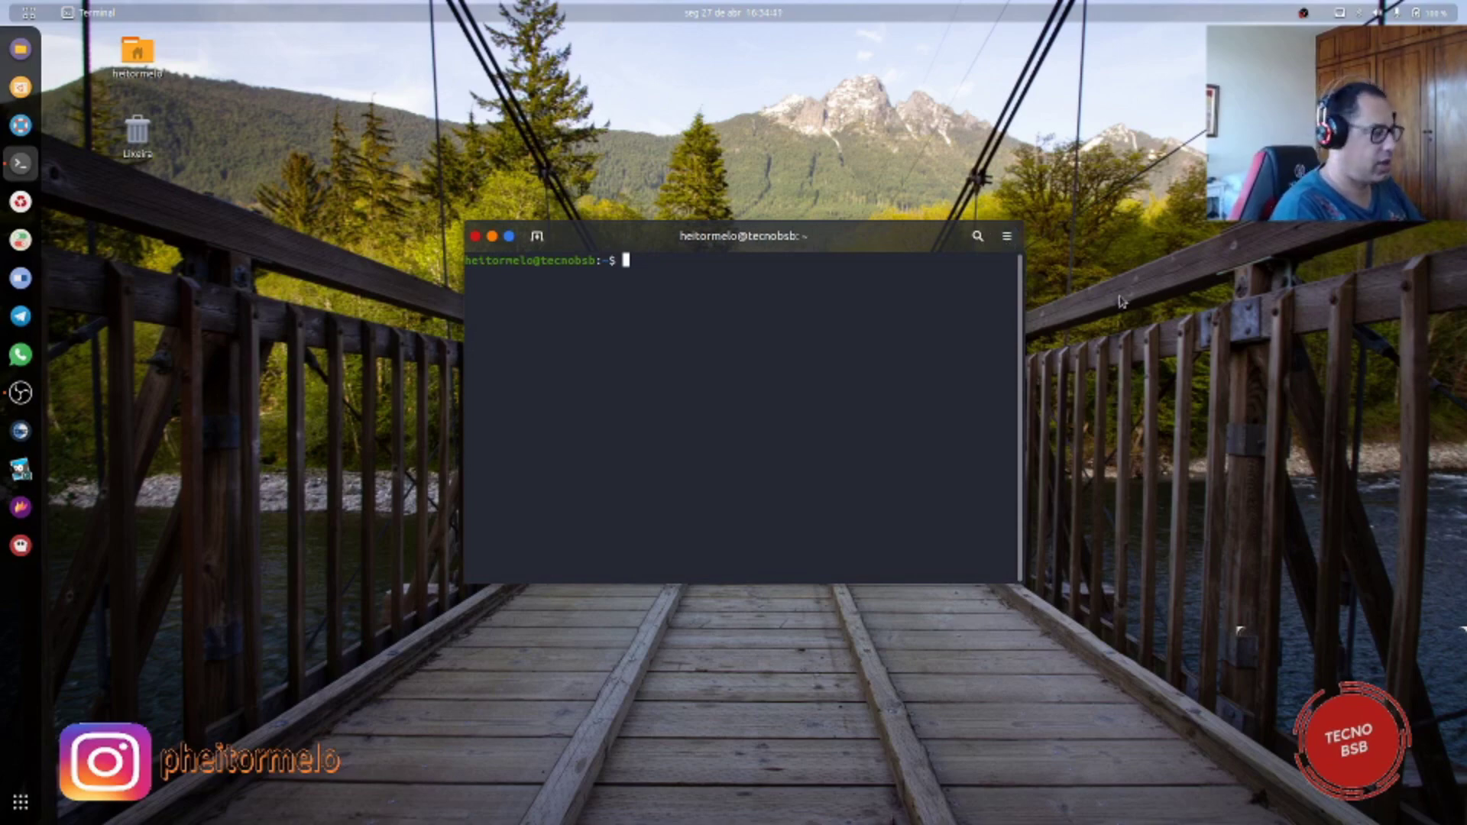
Step: Switch to OBS, stop the current recording, and minimize the OBS window
left_click(15, 404)
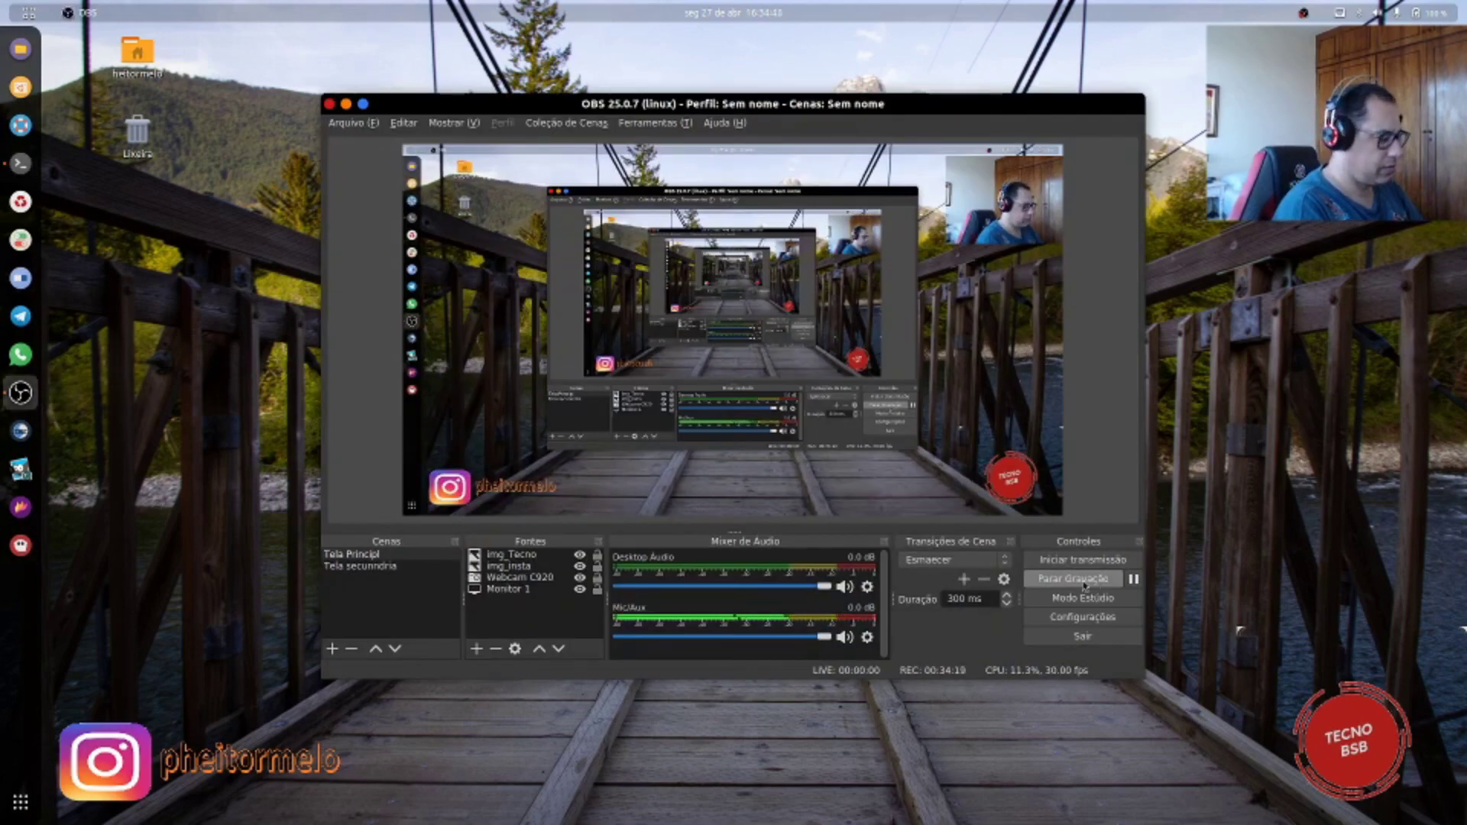
left_click(1097, 581)
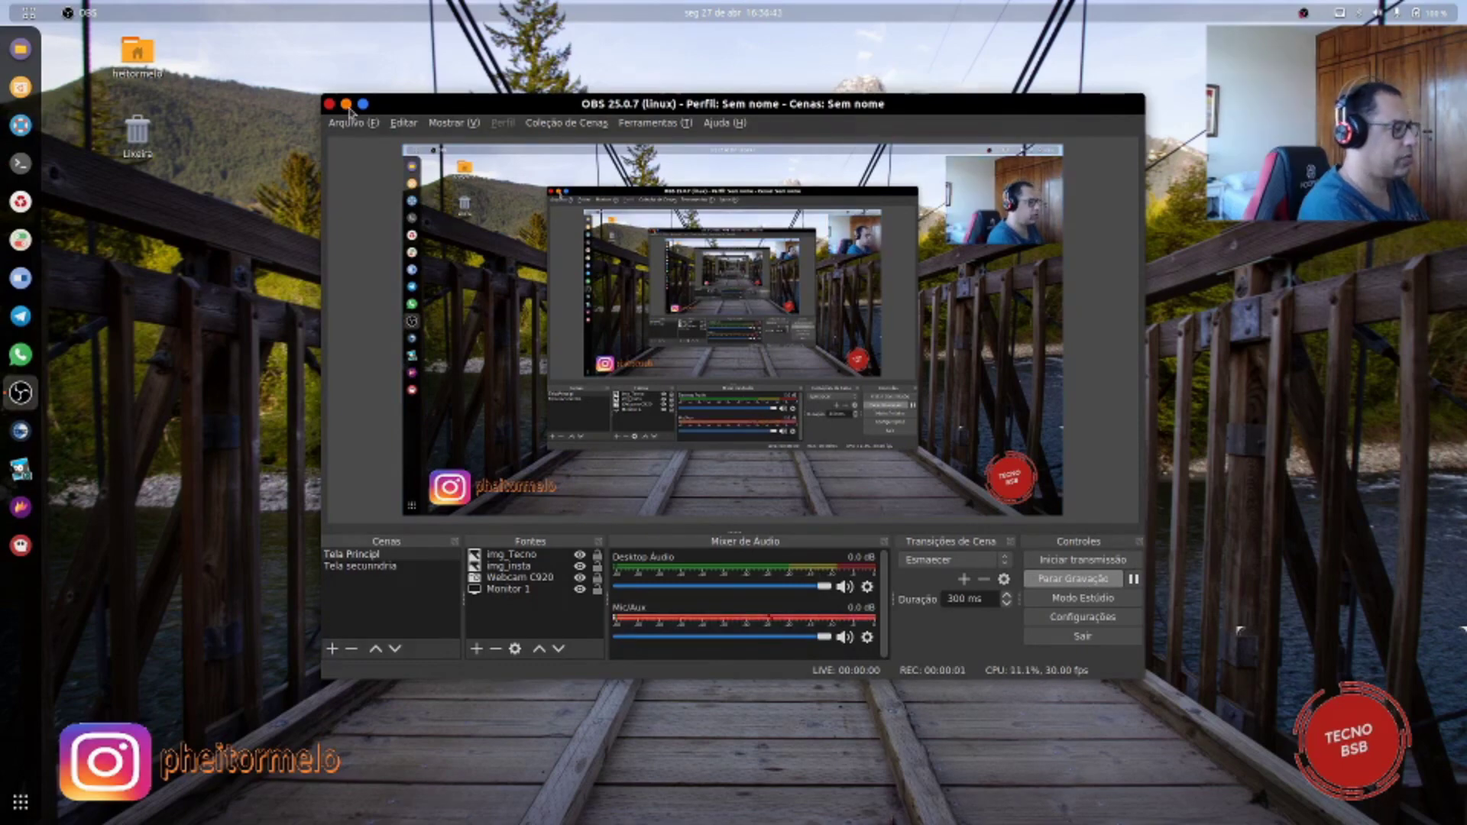
left_click(346, 104)
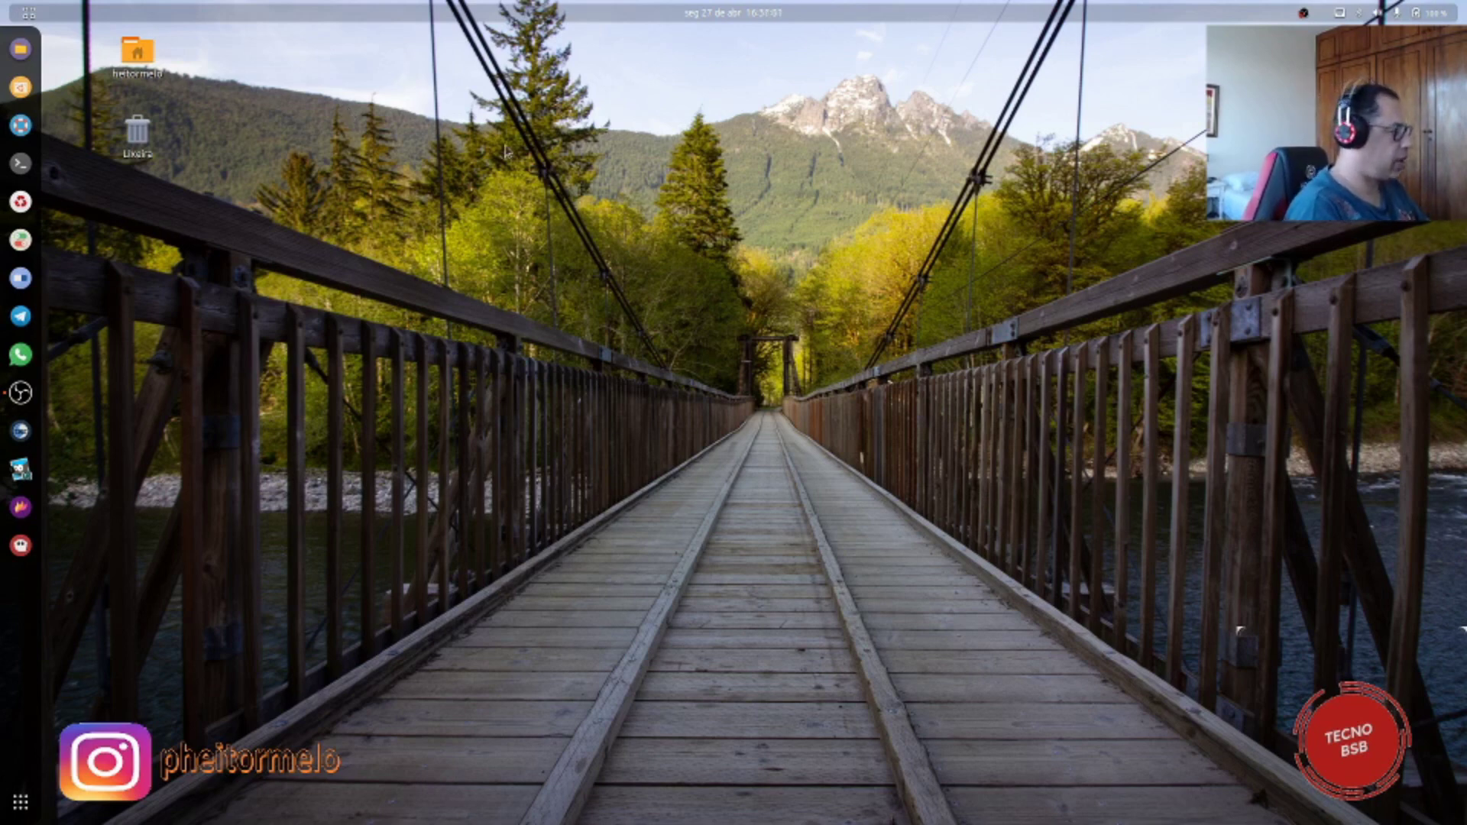
Step: Open the terminal, move its window towards the centre of the desktop, and bring up its preferences in front of it
left_click(20, 164)
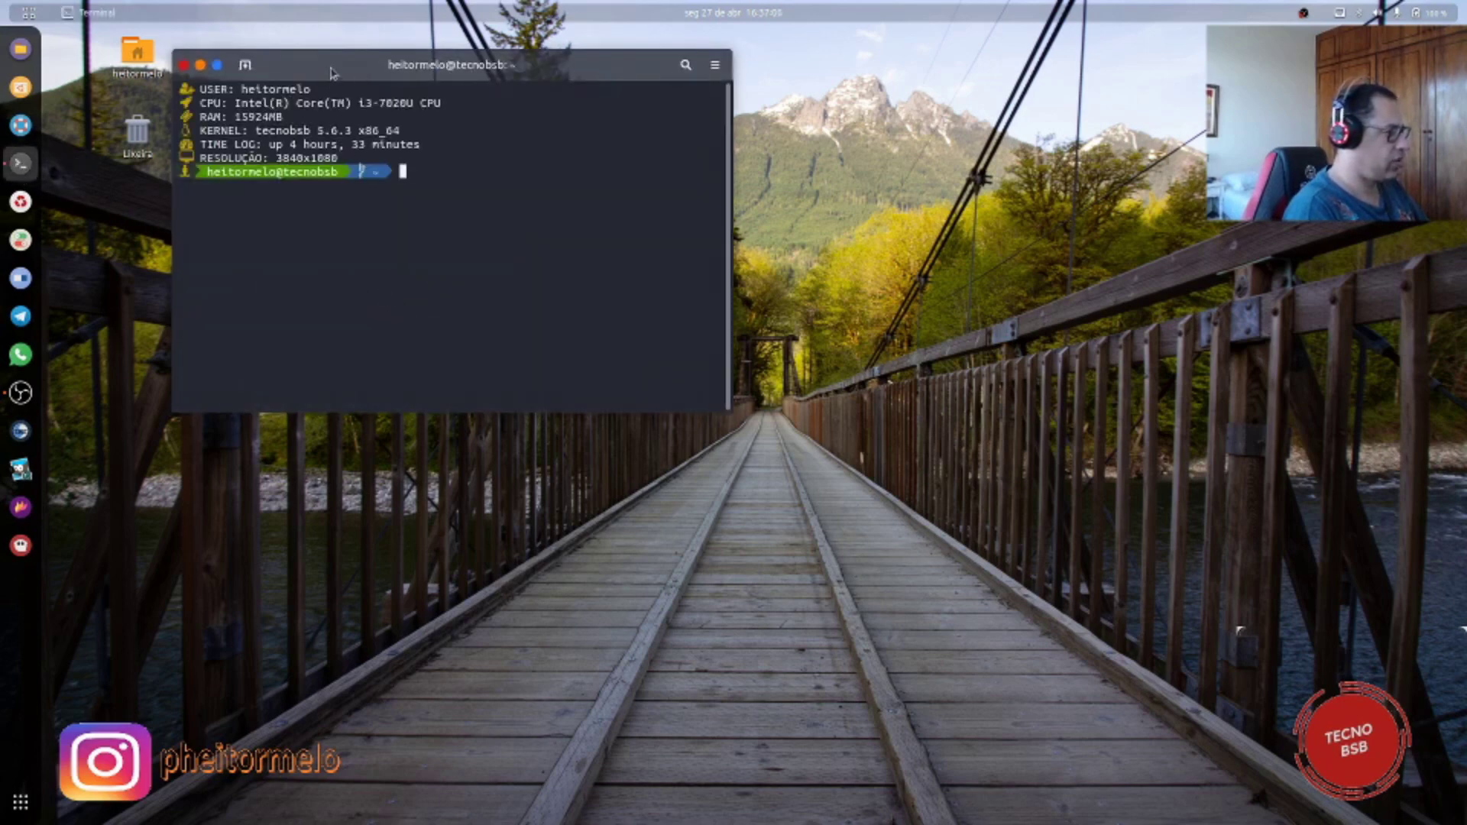
left_click_drag(334, 72, 588, 175)
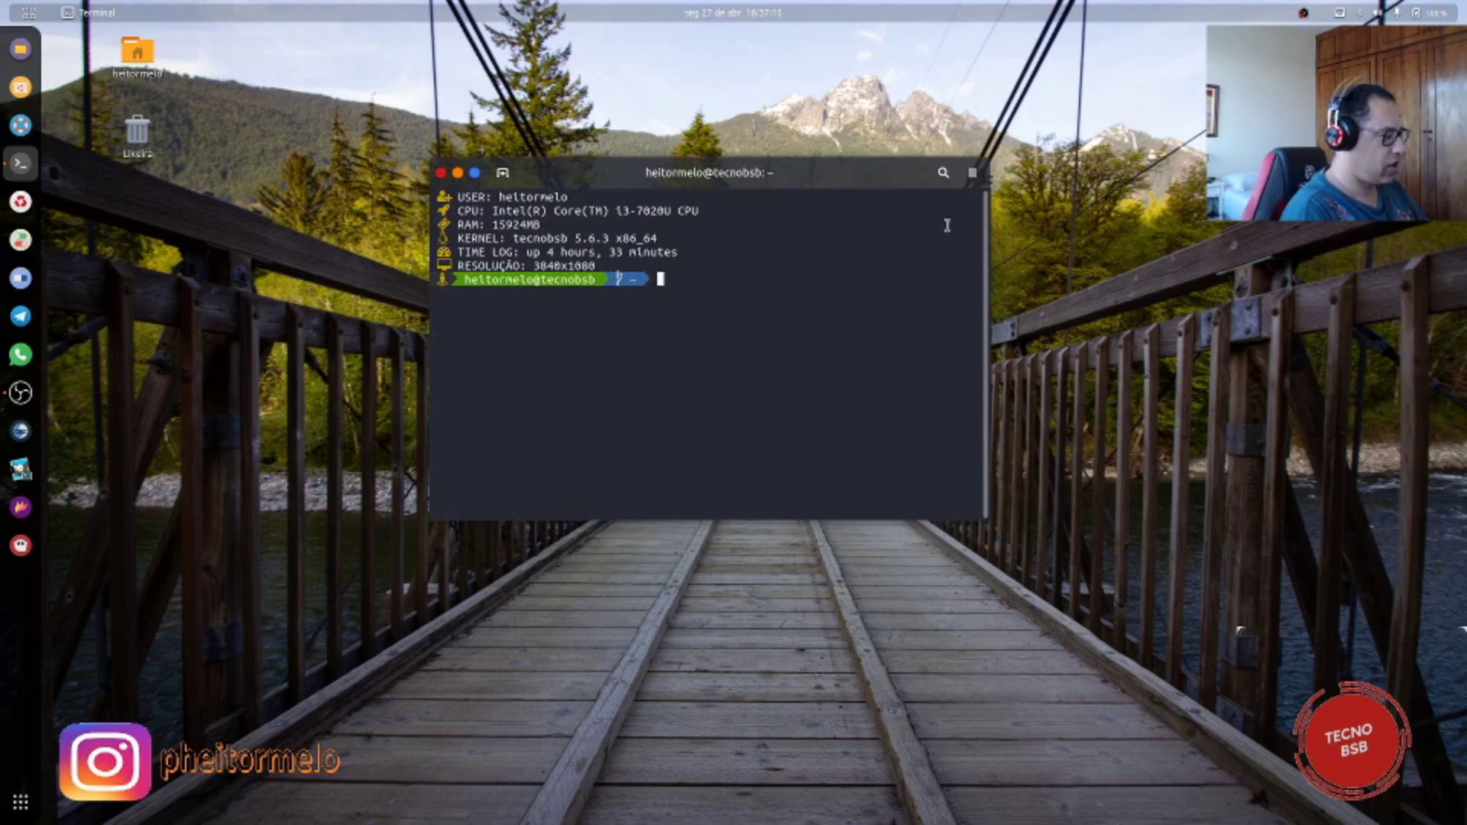
left_click(972, 173)
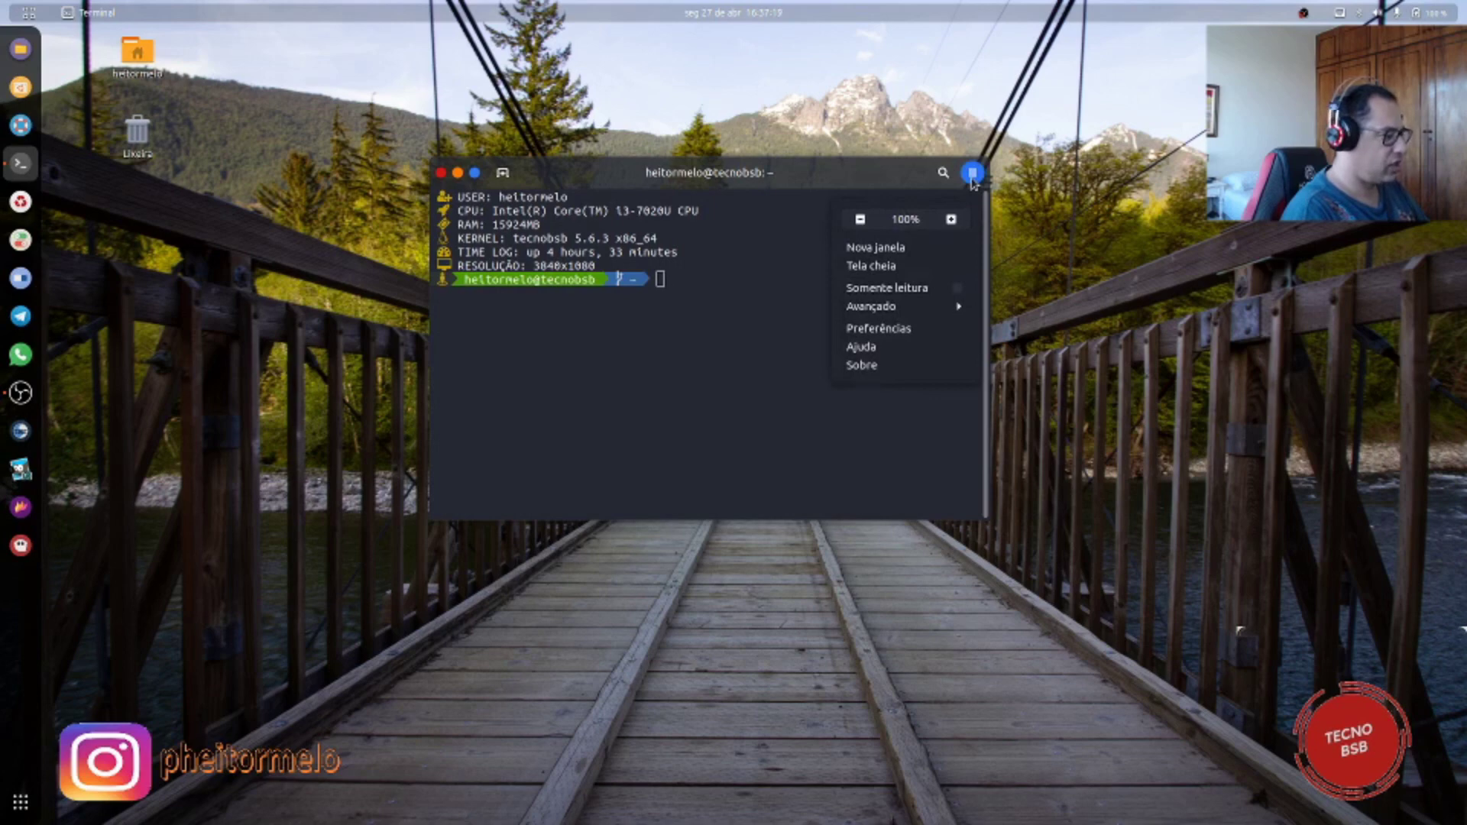
left_click(903, 335)
left_click_drag(333, 56, 796, 227)
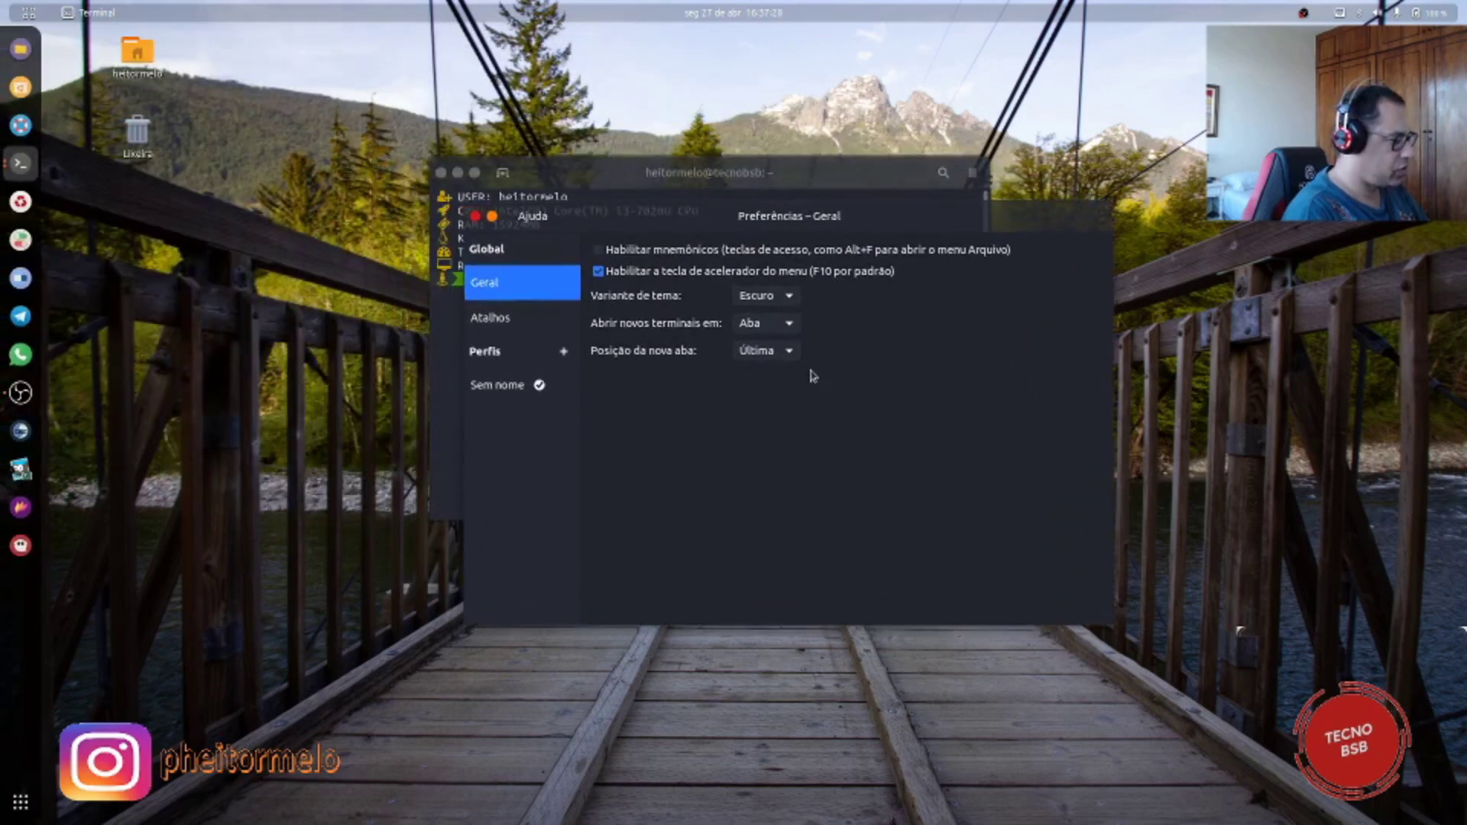
Step: Examine the new tab position options and the keyboard shortcuts in the preferences, and close both the preferences and the terminal
left_click(791, 354)
left_click(790, 354)
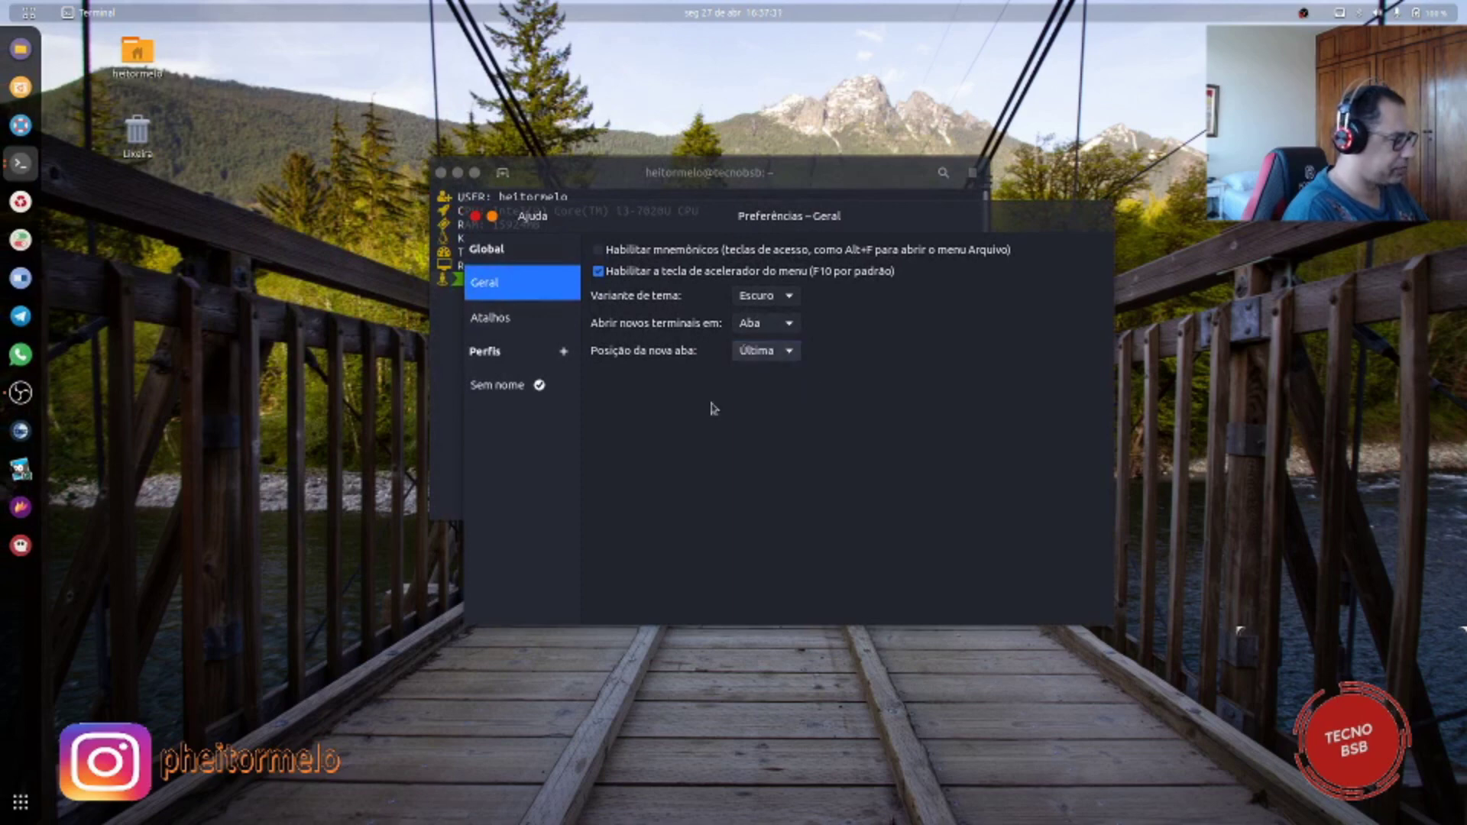
left_click(514, 321)
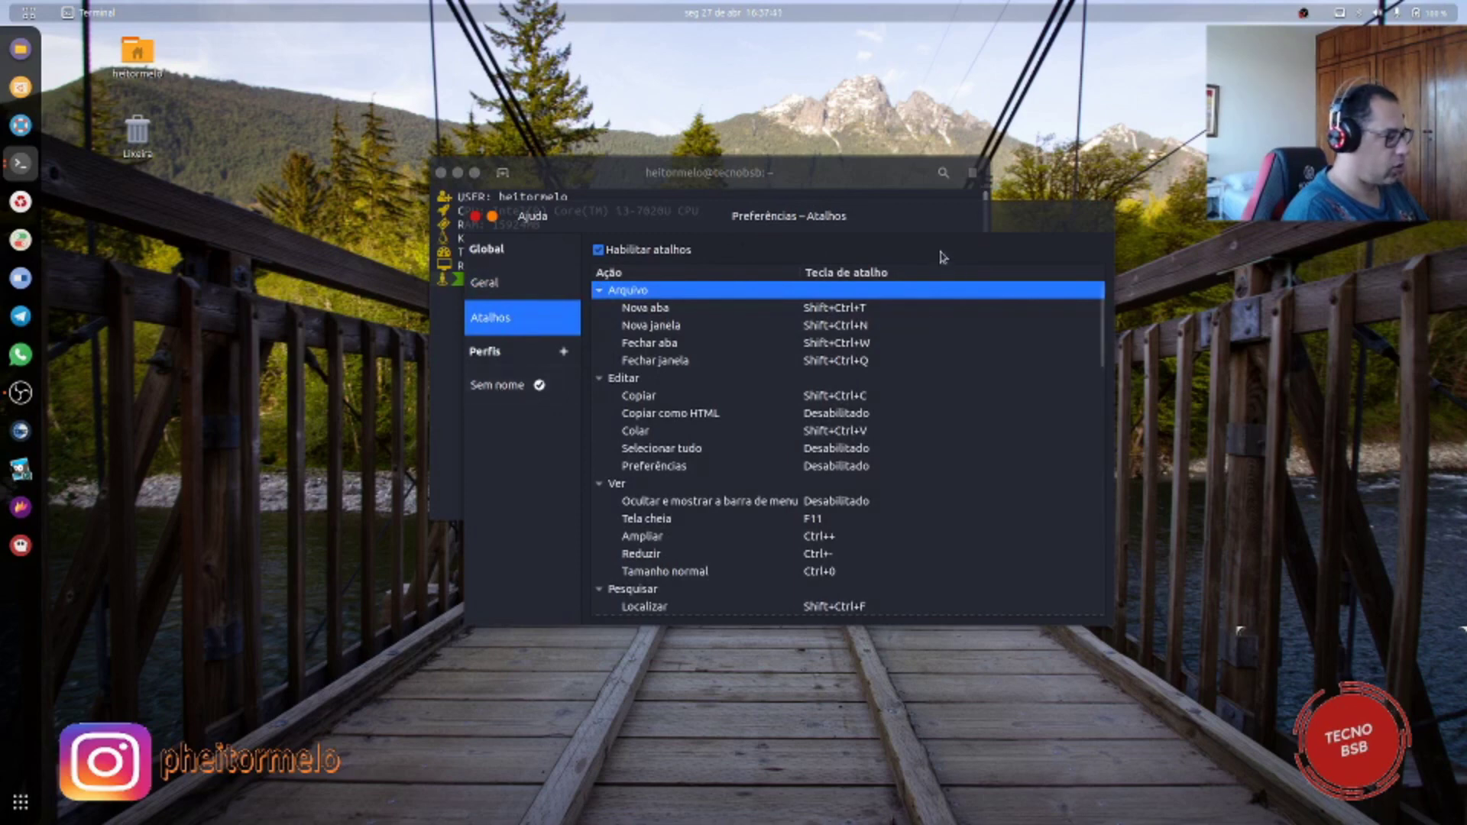
left_click(476, 217)
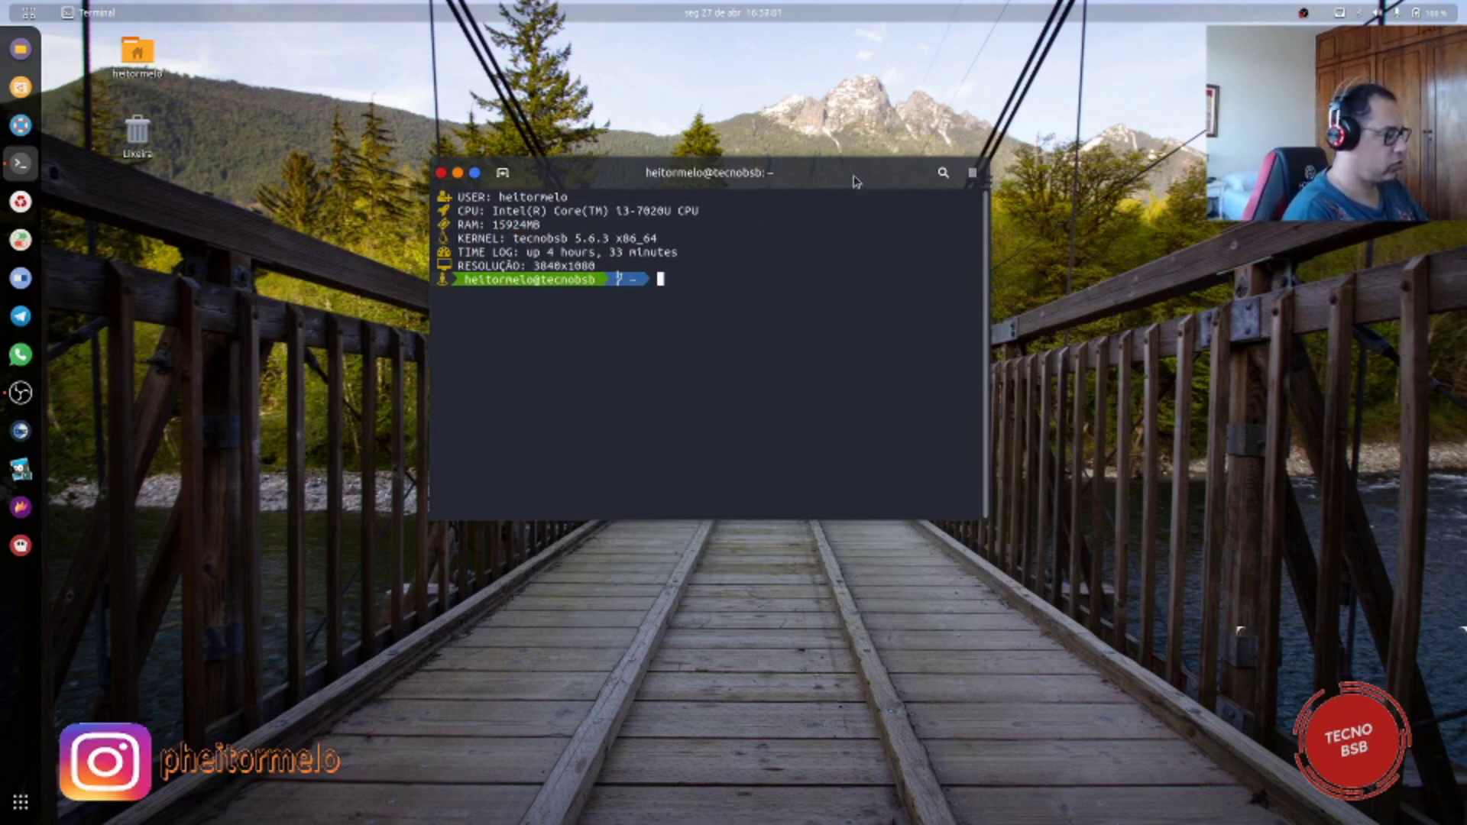
left_click(441, 173)
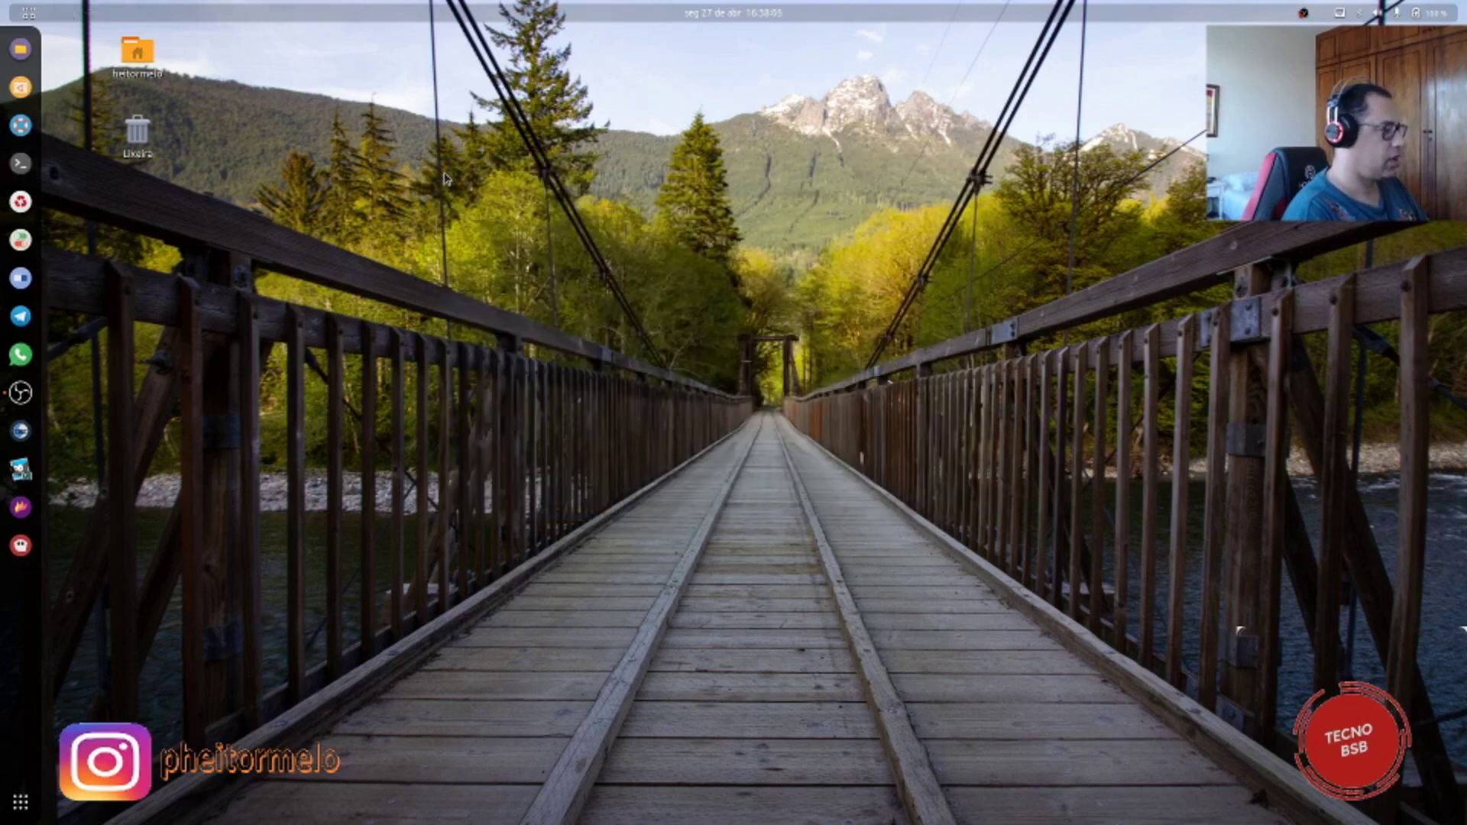